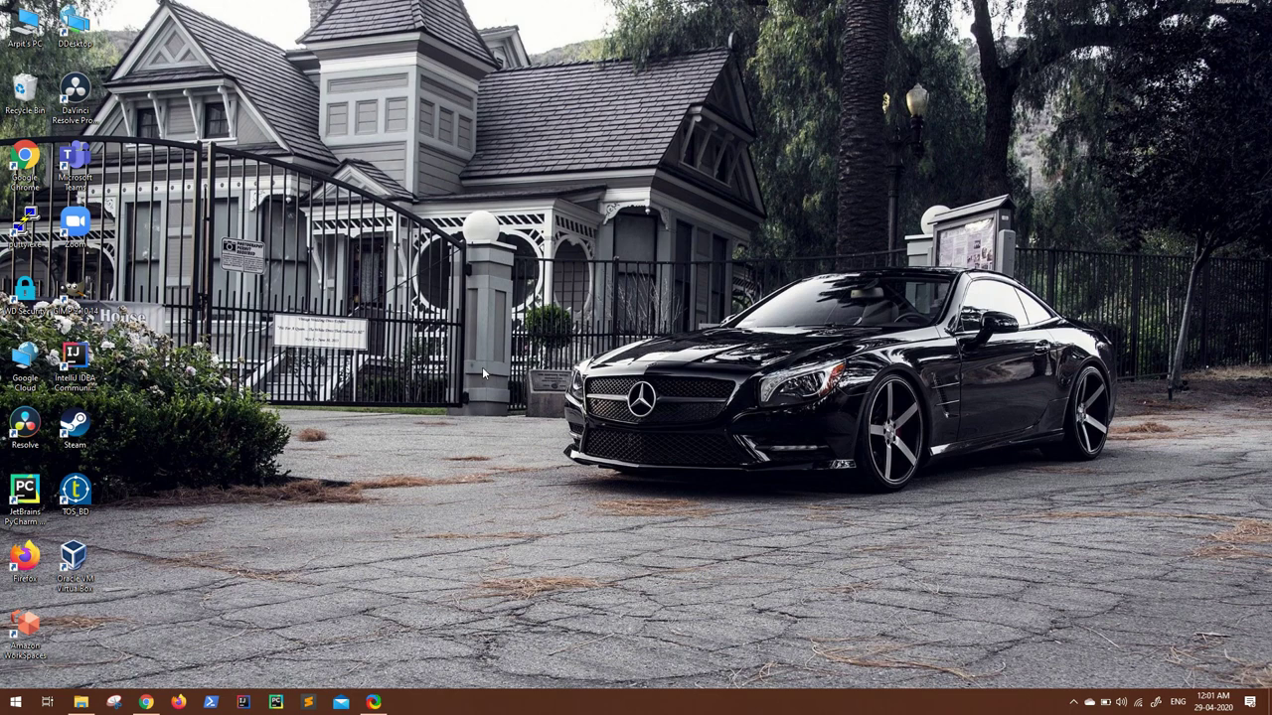
# Look up the ShareX app page in the Microsoft Store.
pyautogui.click(373, 702)
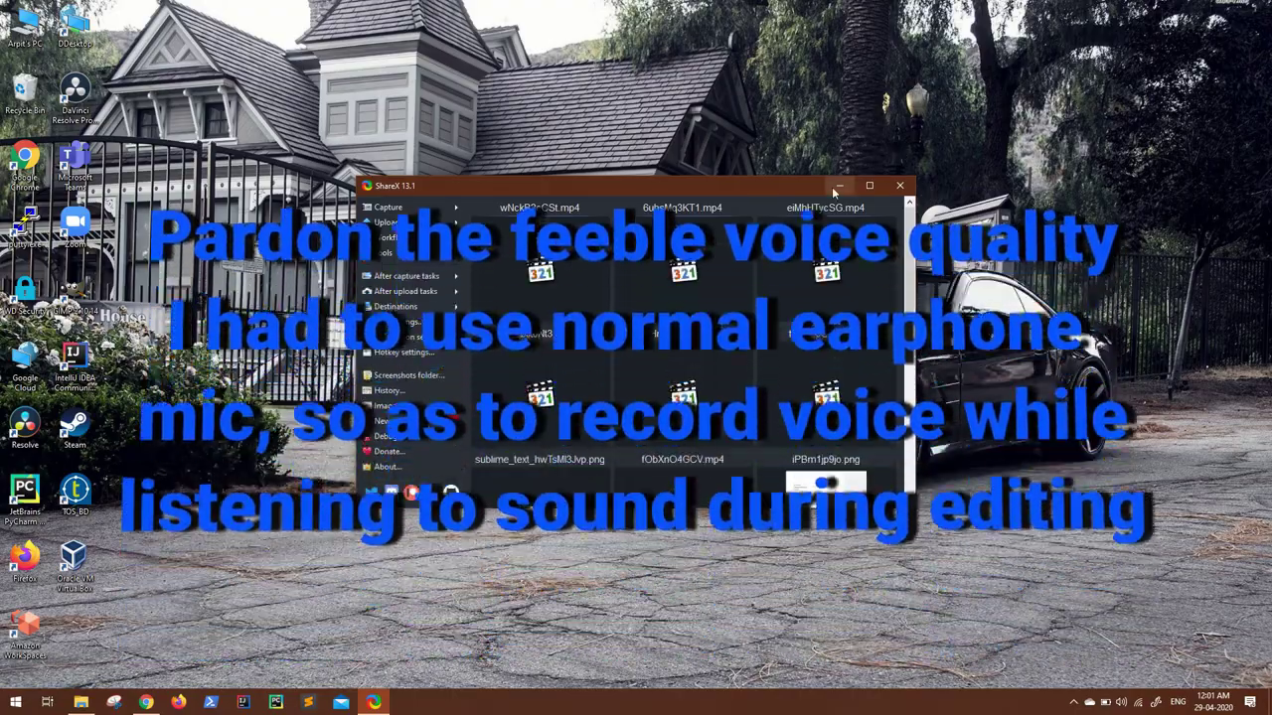
pyautogui.click(838, 185)
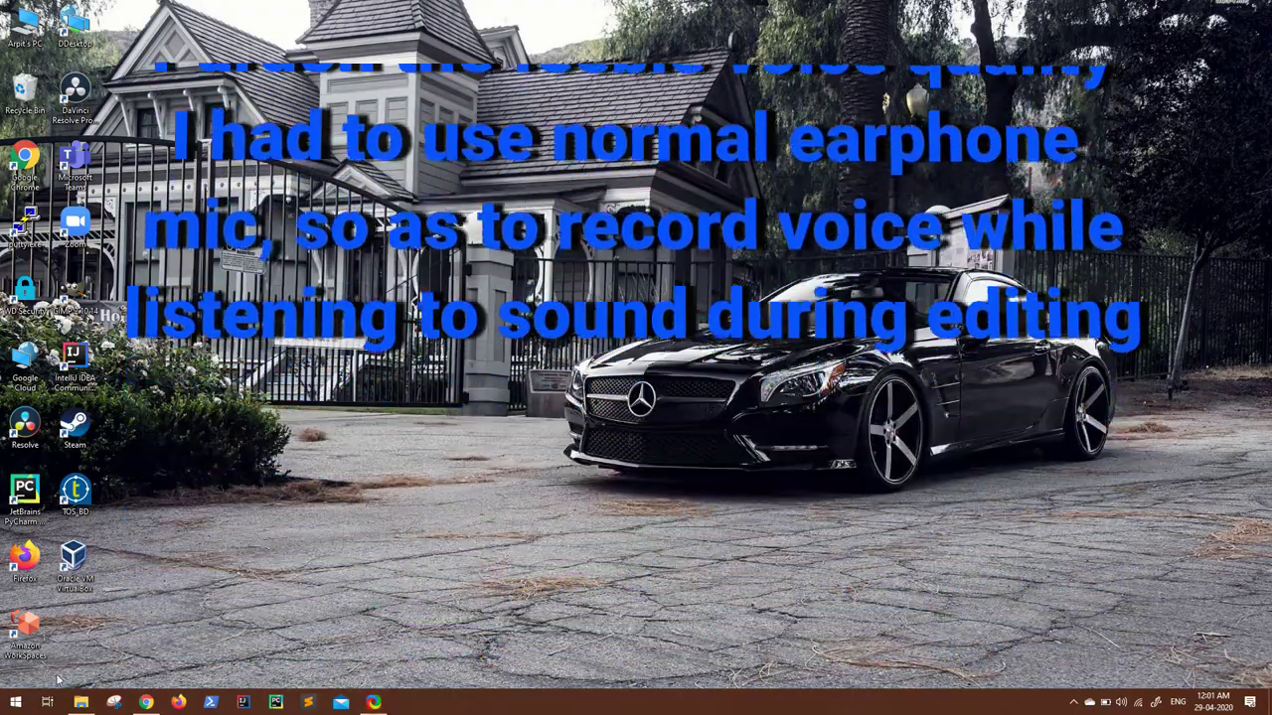
pyautogui.click(14, 703)
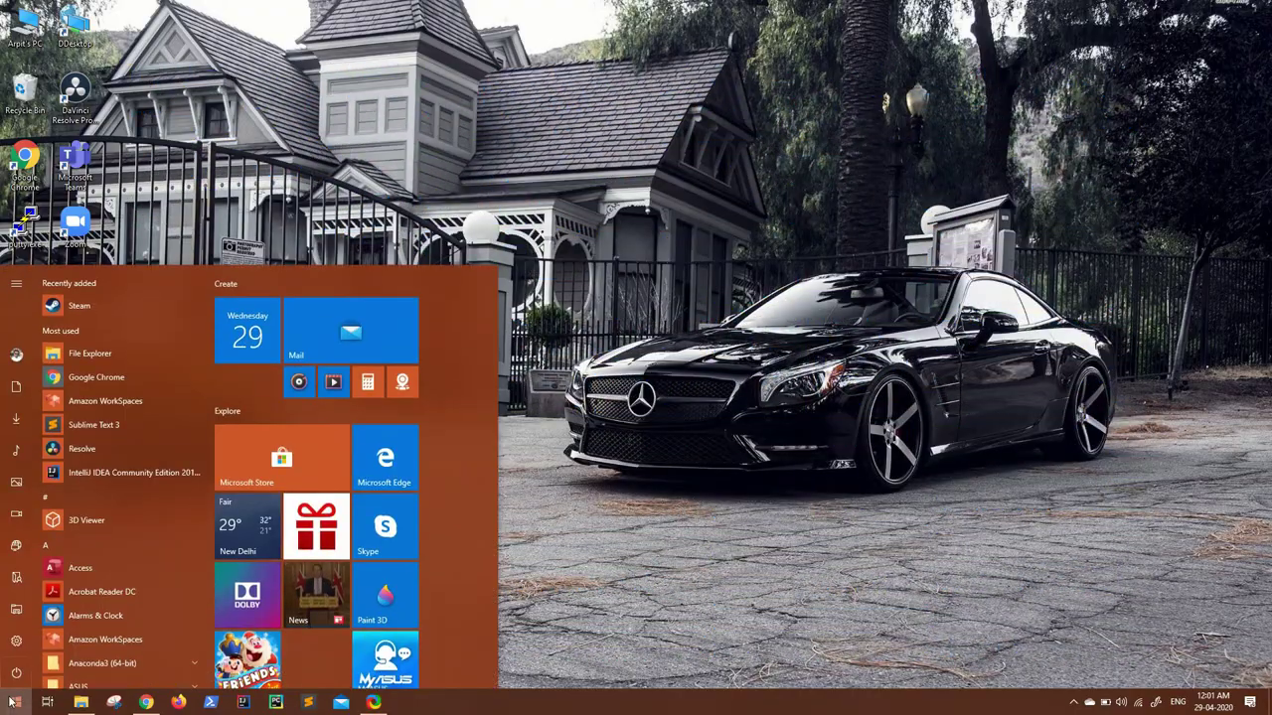
pyautogui.click(278, 457)
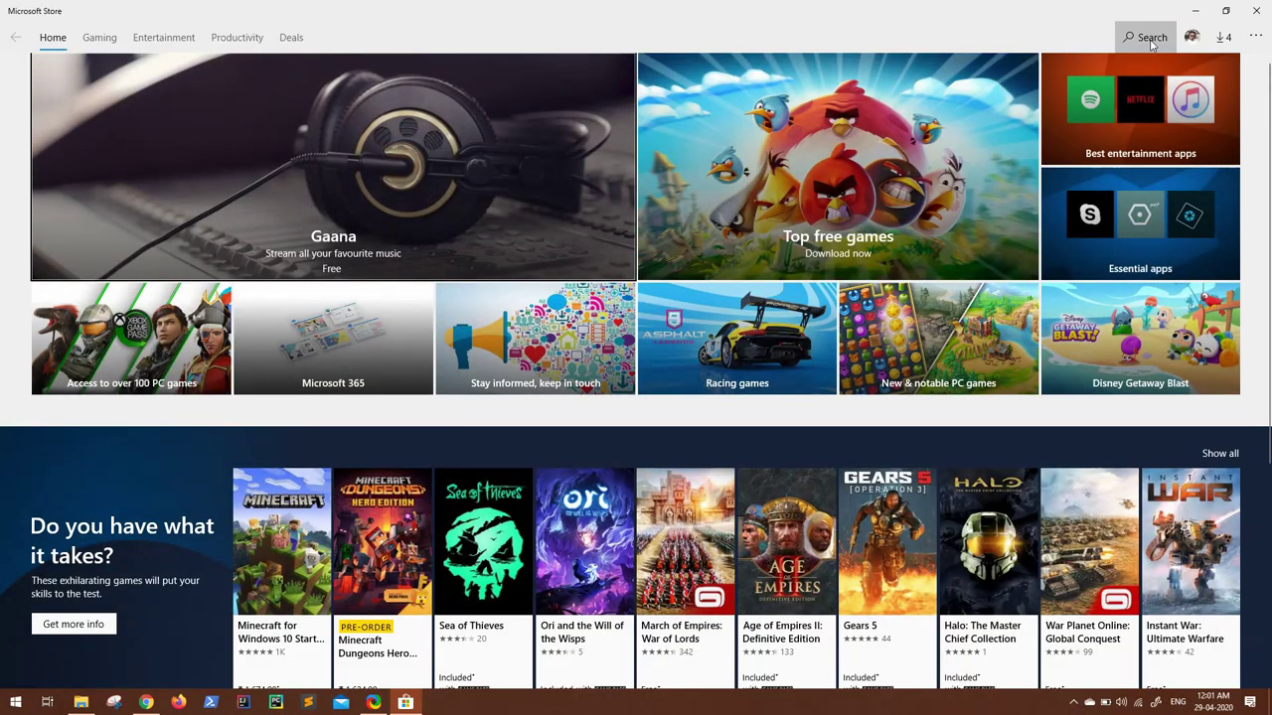
pyautogui.write('sharex')
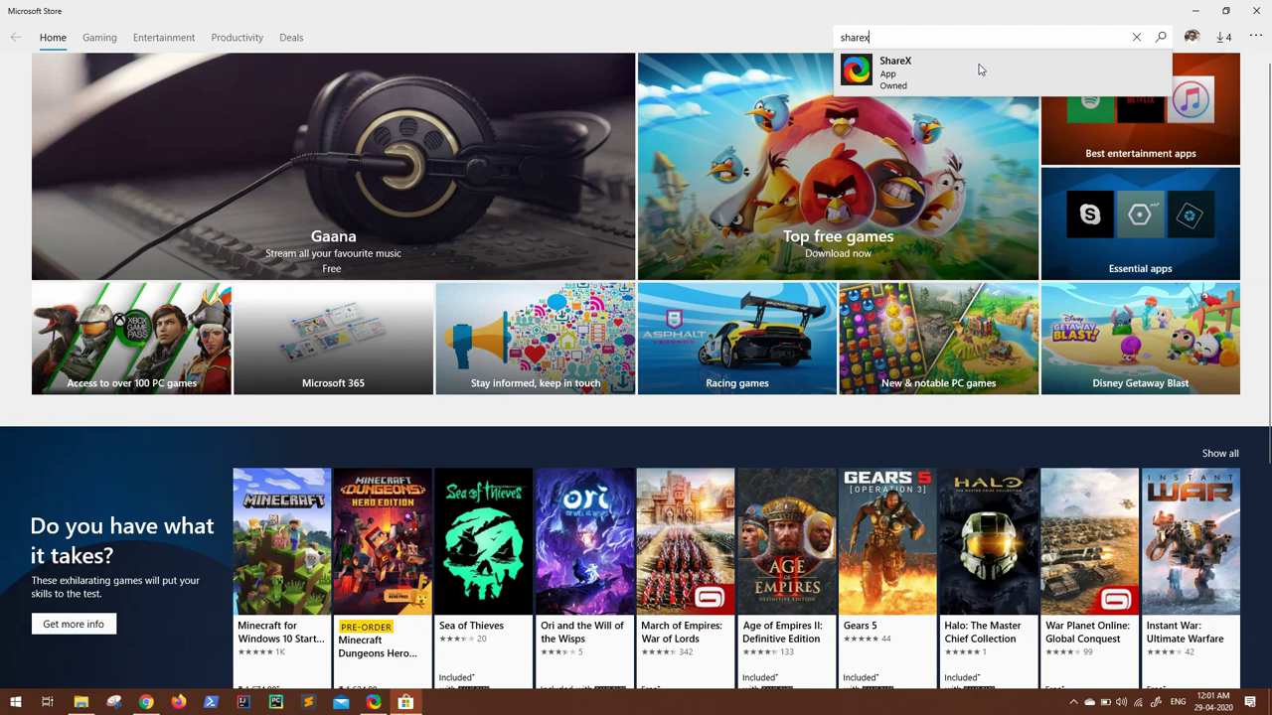
pyautogui.click(979, 66)
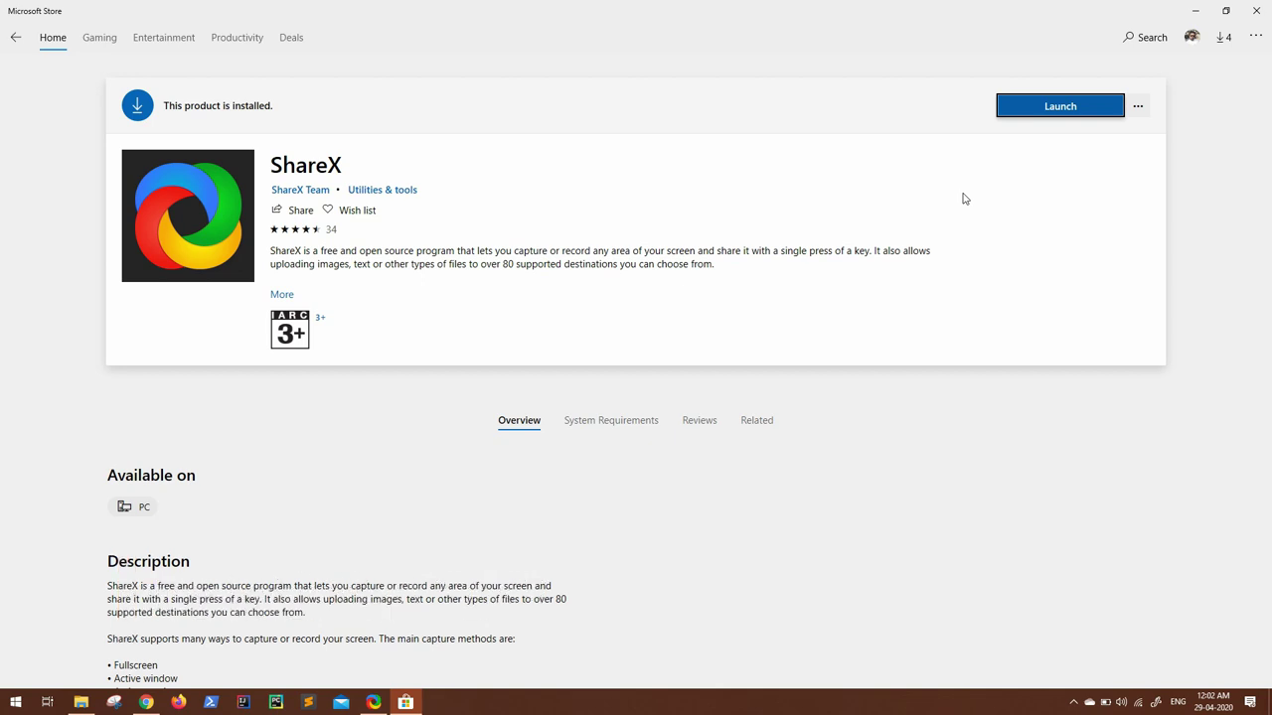
# Close the Store and bring up the DaVinci Resolve 16 product page in Chrome.
pyautogui.click(1256, 10)
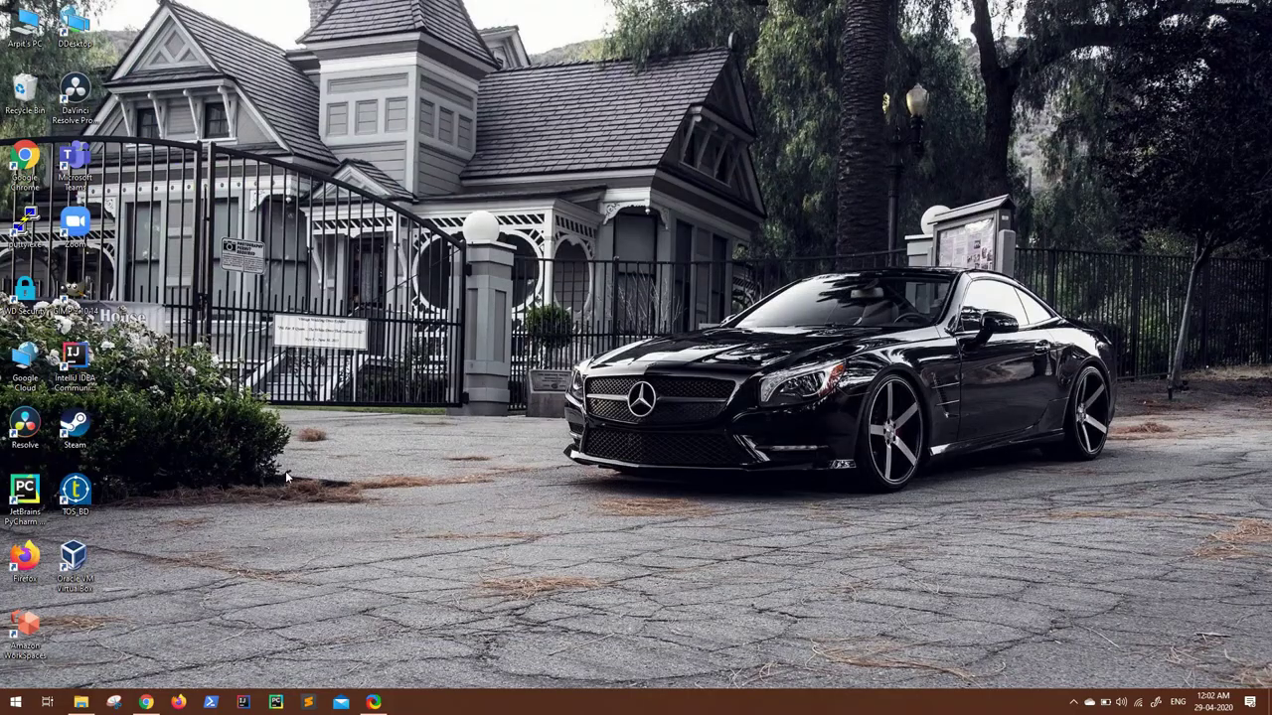
pyautogui.click(146, 703)
pyautogui.click(88, 11)
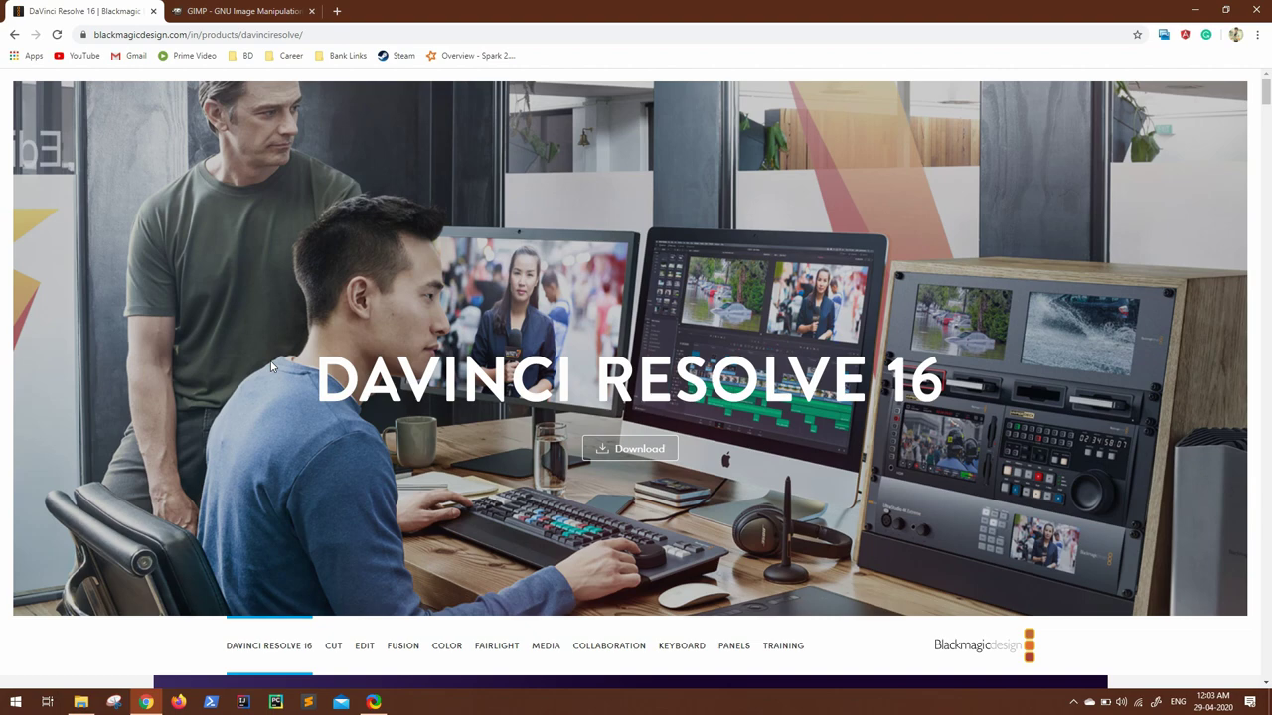
pyautogui.scroll(-3, 270, 368)
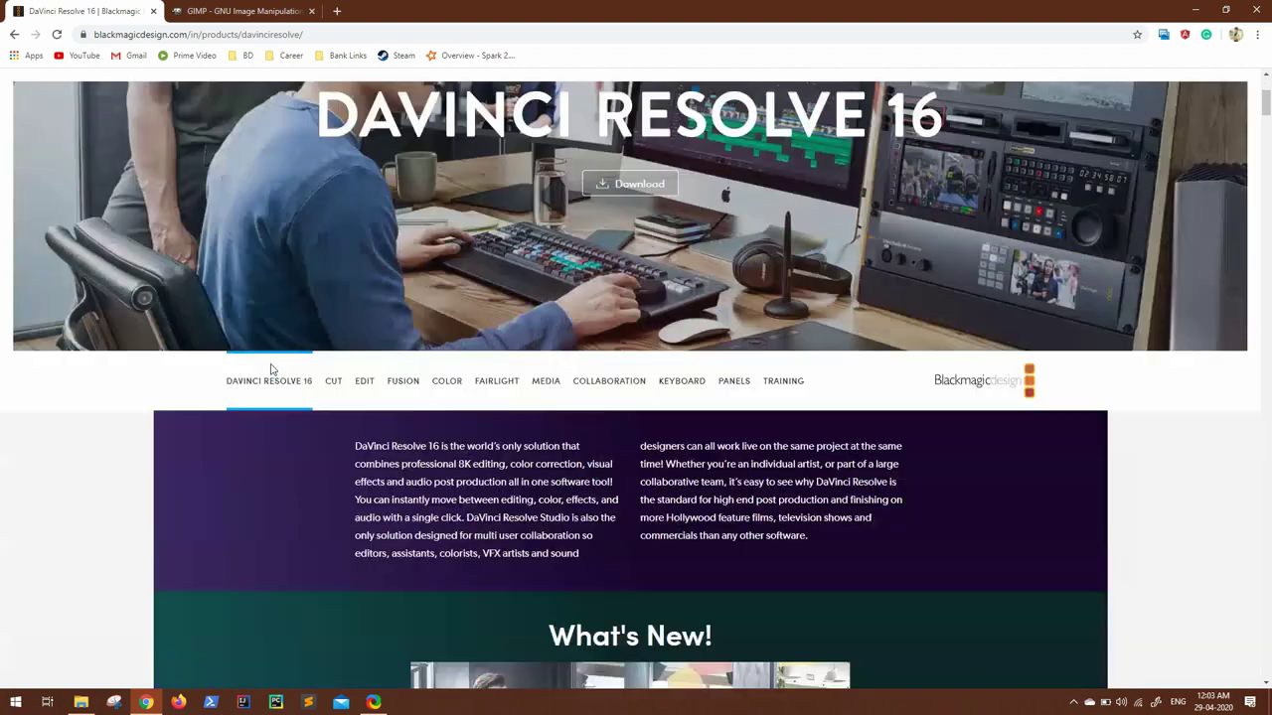
# Open the DaVinci Resolve 16 download options for Mac OS X, Windows and Linux.
pyautogui.click(626, 197)
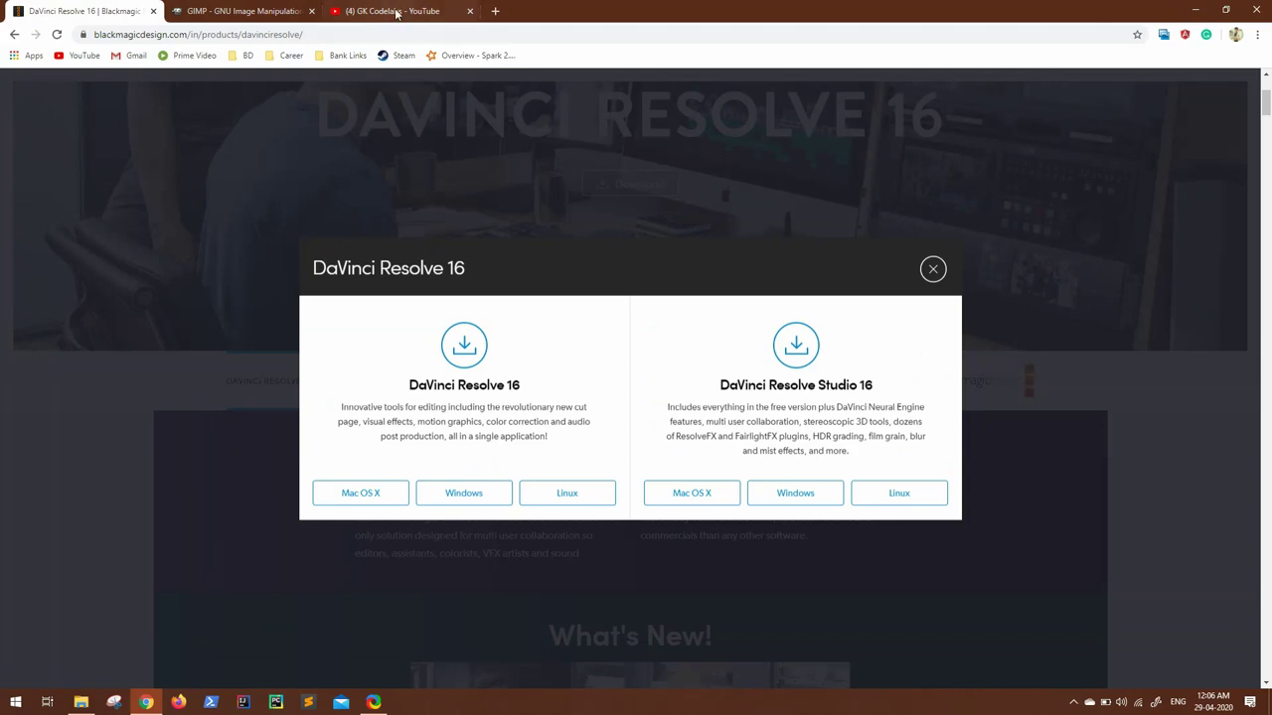
# Switch from the YouTube channel page to the GIMP website.
pyautogui.click(397, 11)
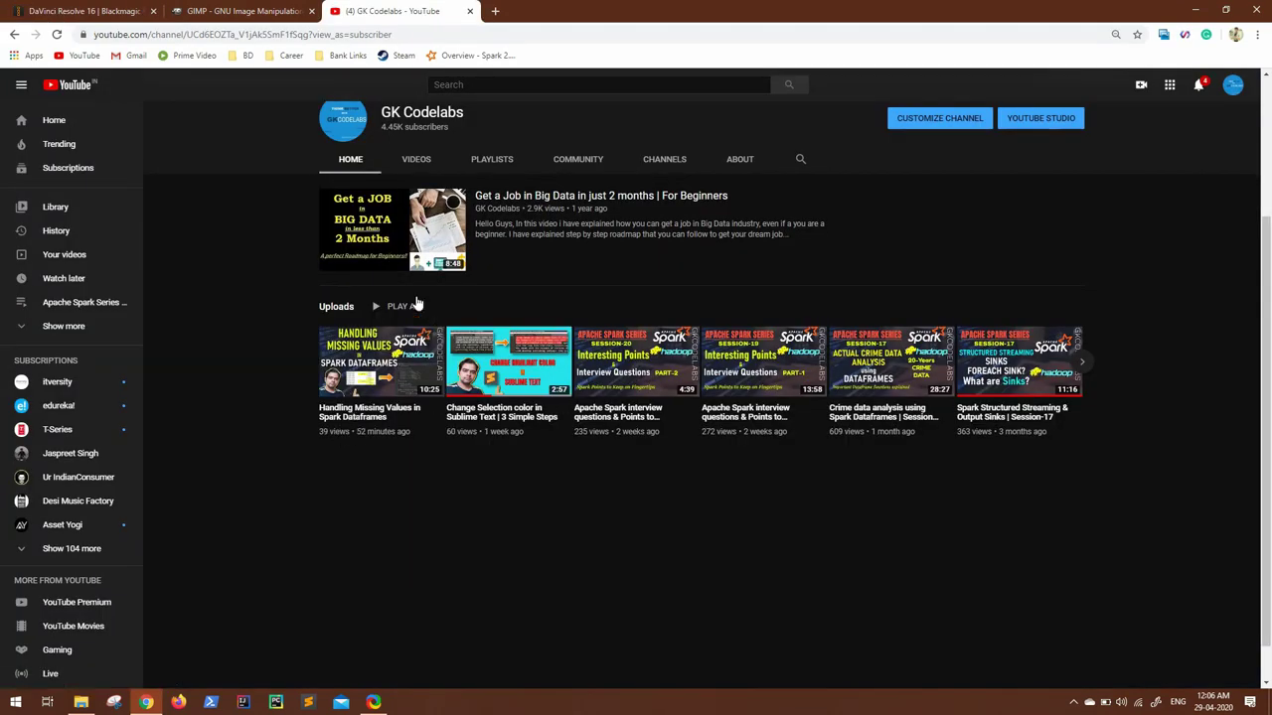
pyautogui.click(244, 10)
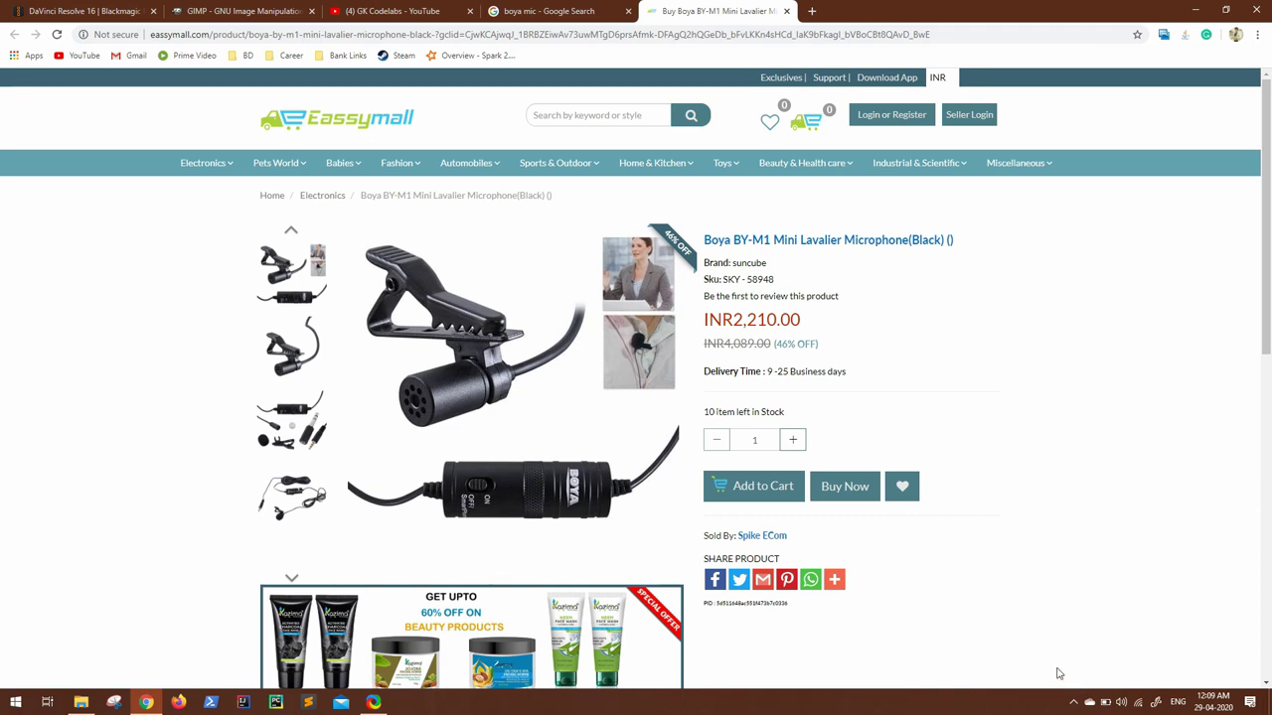
# Show the hidden system tray icons.
pyautogui.click(1073, 702)
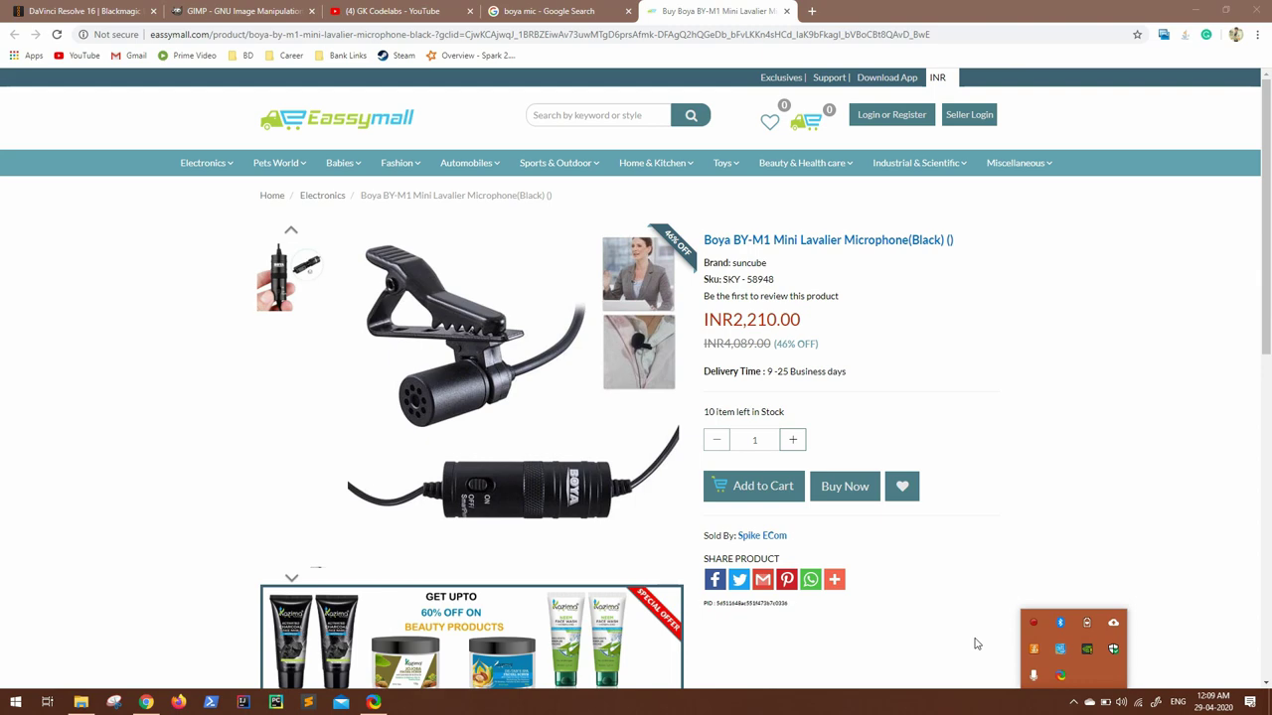
# Browse Work (E:) to Youtube > SparkSeries > pendingforEdit > DeployingPysparkOnHDP.
pyautogui.click(80, 702)
pyautogui.click(51, 515)
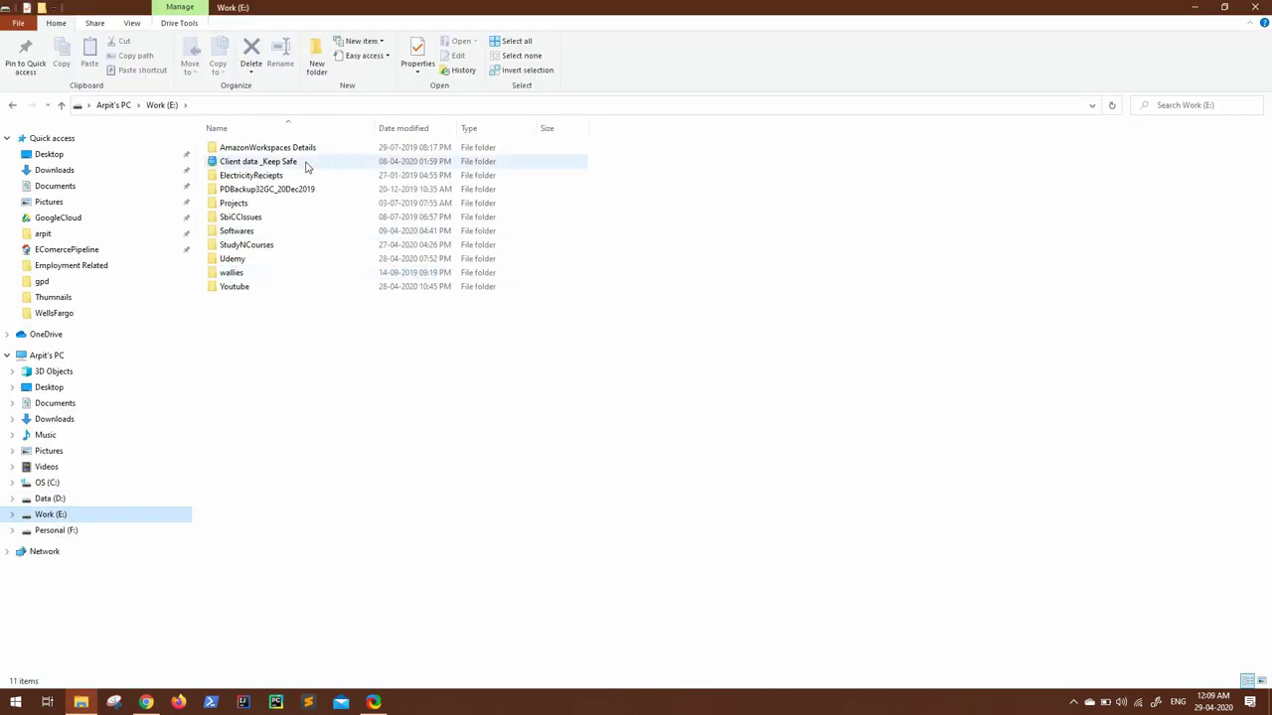
pyautogui.click(253, 288)
pyautogui.doubleClick(254, 288)
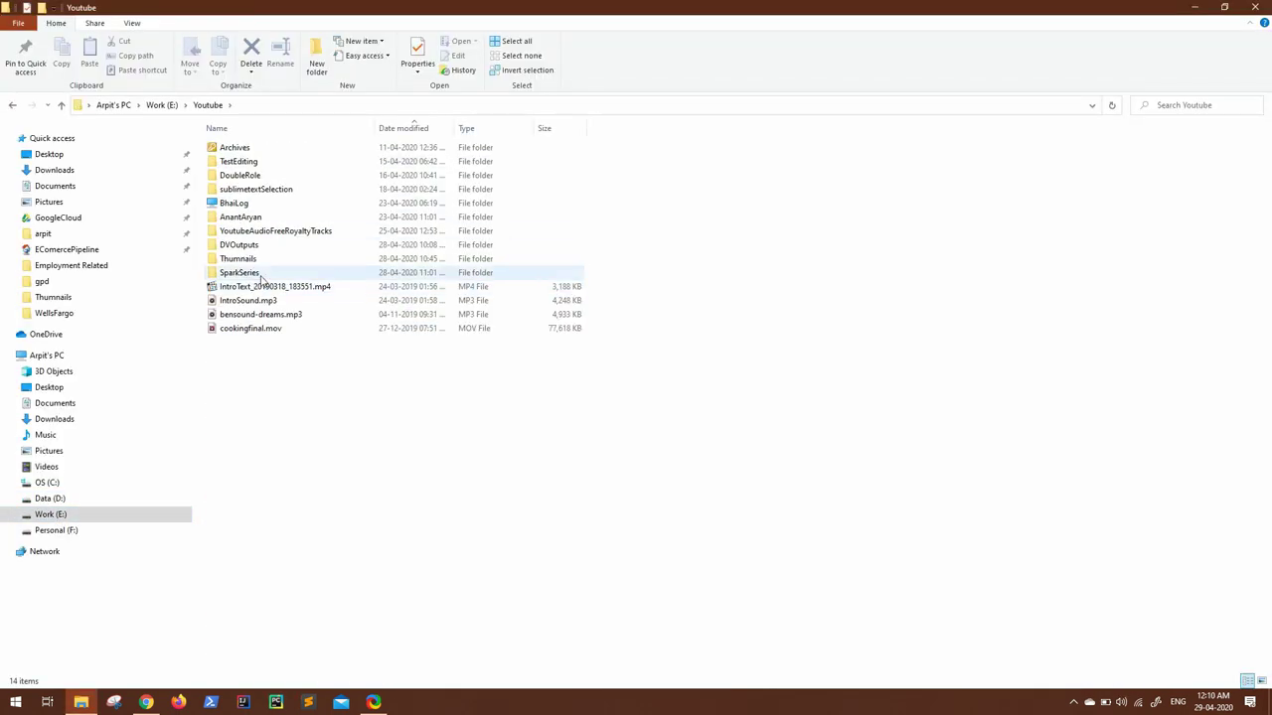
pyautogui.click(248, 270)
pyautogui.doubleClick(249, 270)
pyautogui.click(259, 165)
pyautogui.doubleClick(259, 165)
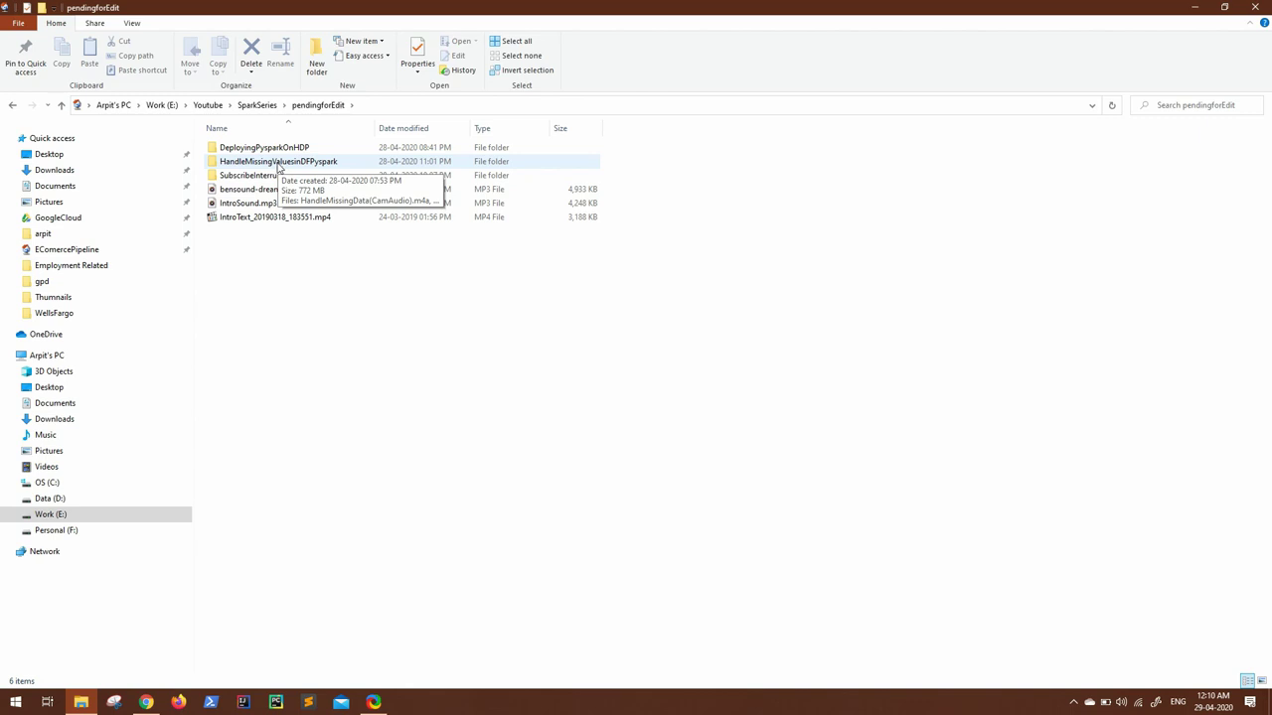
pyautogui.doubleClick(326, 150)
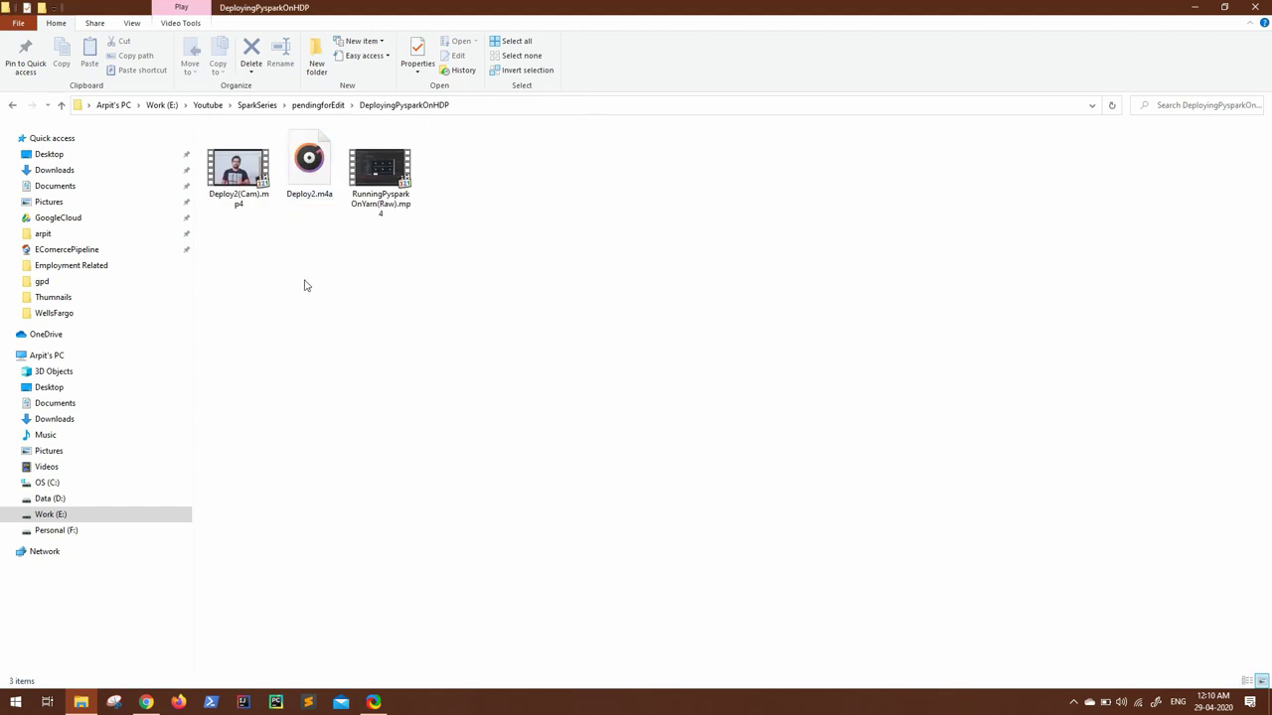
# Play Deploy2(Cam).mp4 in the media player.
pyautogui.click(242, 201)
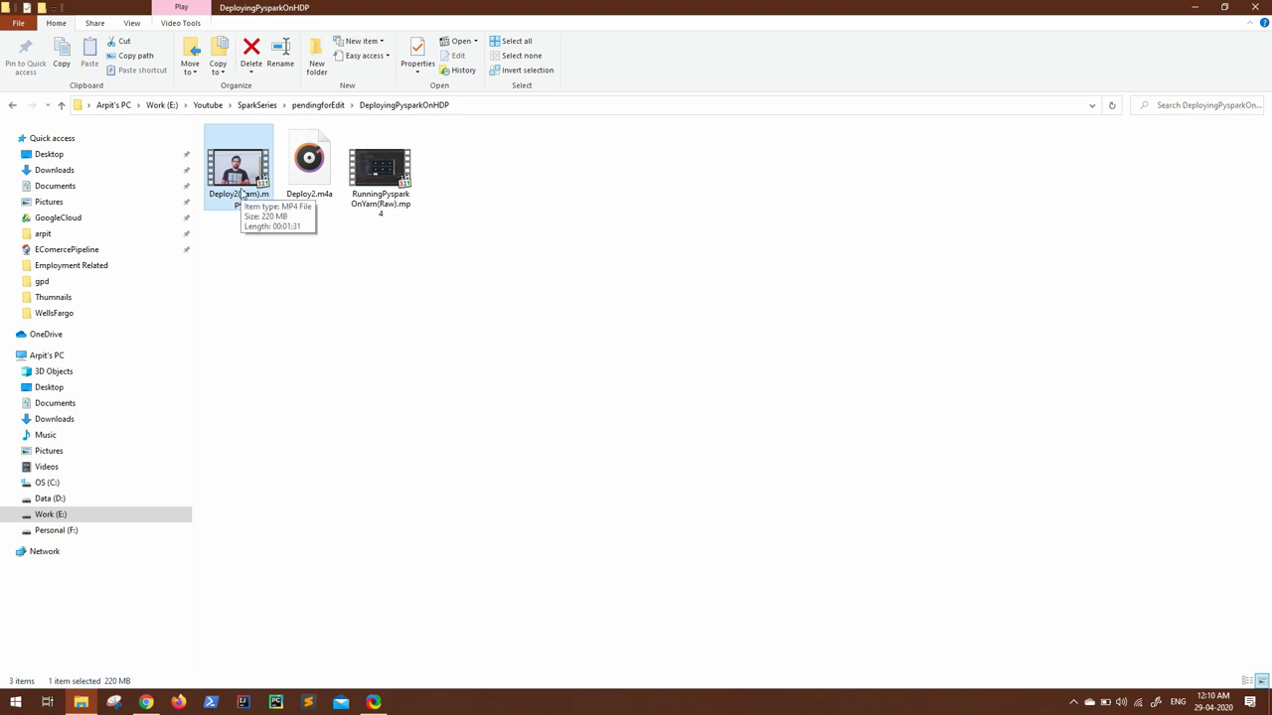
pyautogui.click(252, 265)
pyautogui.click(219, 184)
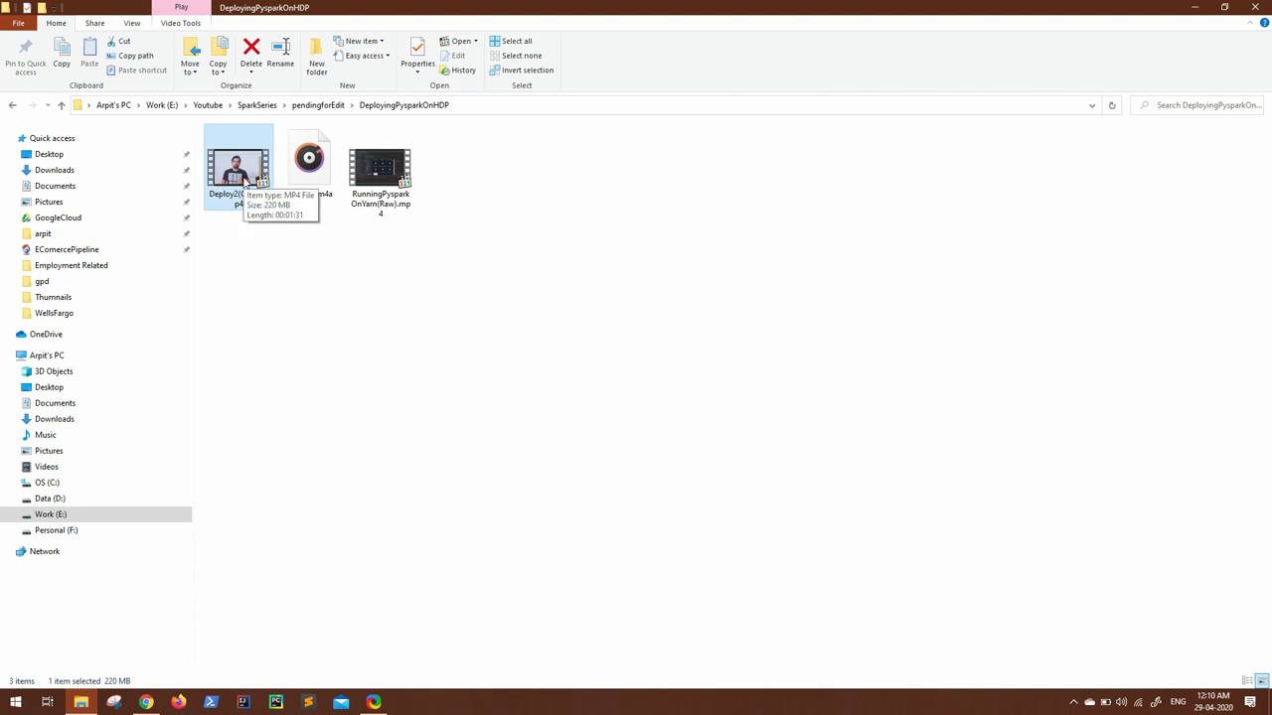
pyautogui.doubleClick(239, 171)
# Pause Deploy2(Cam).mp4 and close Media Player Classic.
pyautogui.click(795, 312)
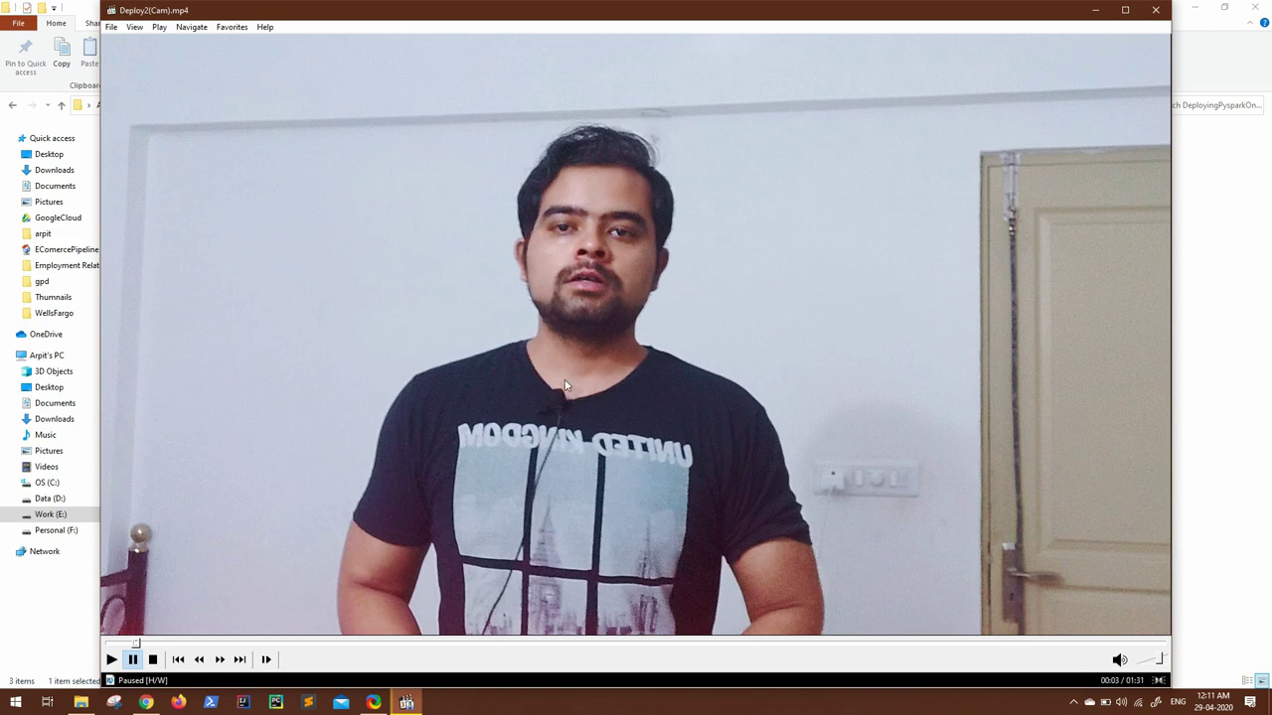
pyautogui.click(1155, 10)
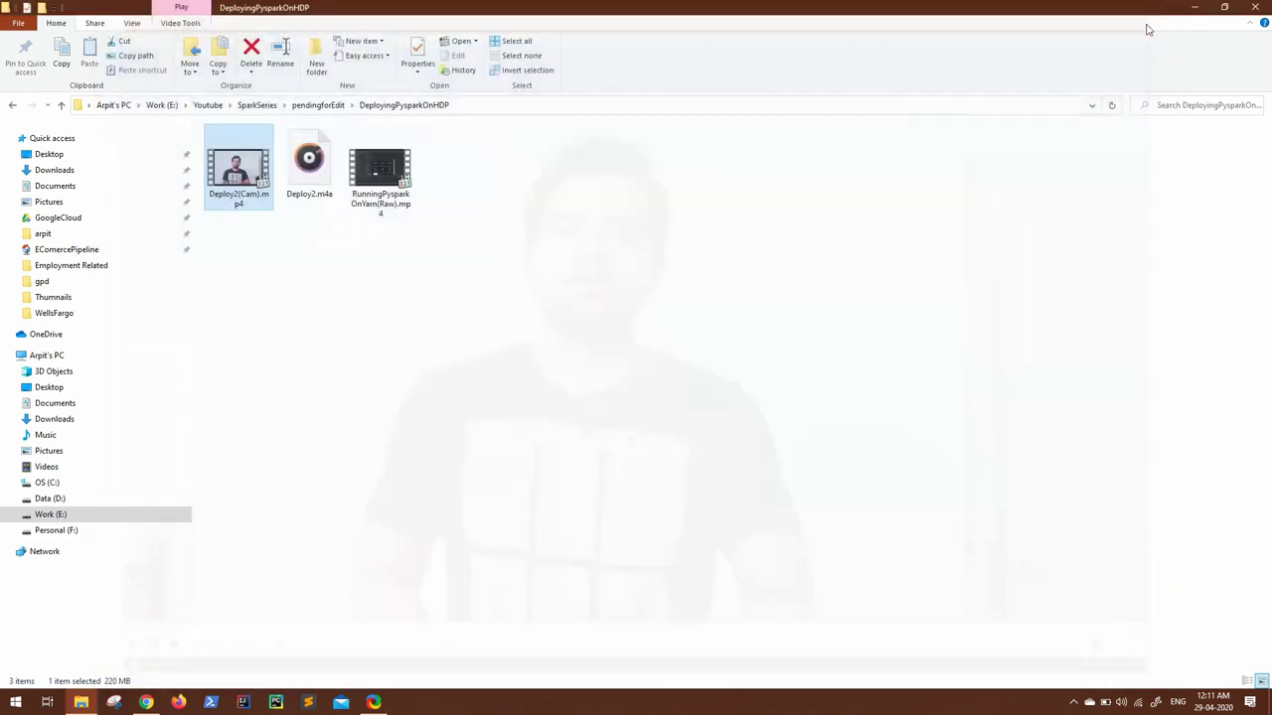
pyautogui.doubleClick(319, 175)
pyautogui.click(389, 648)
pyautogui.click(414, 647)
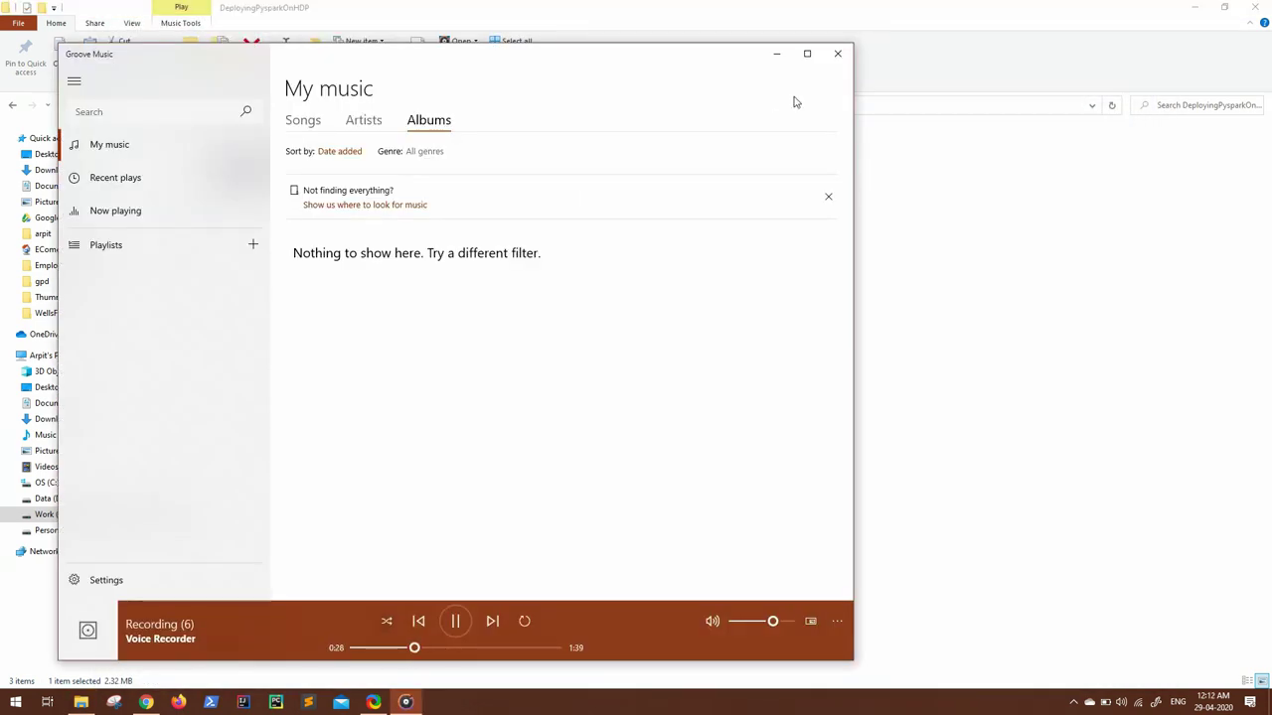
pyautogui.click(837, 53)
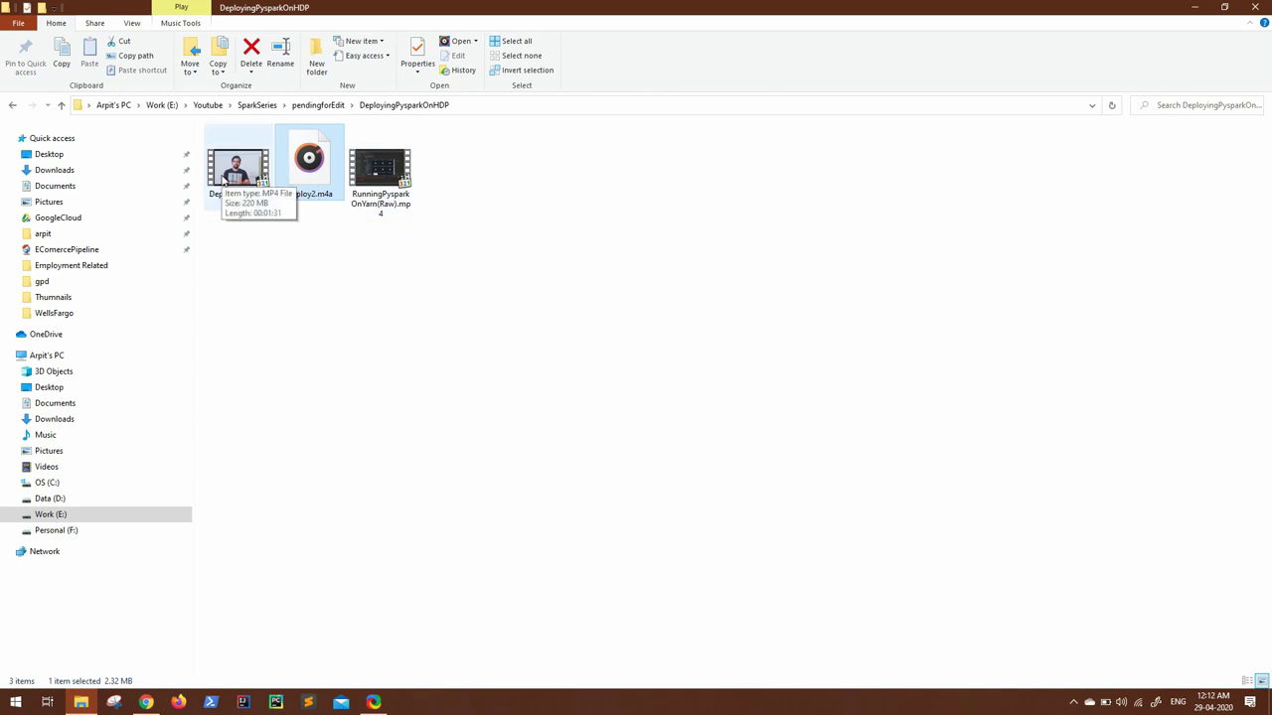
pyautogui.click(409, 208)
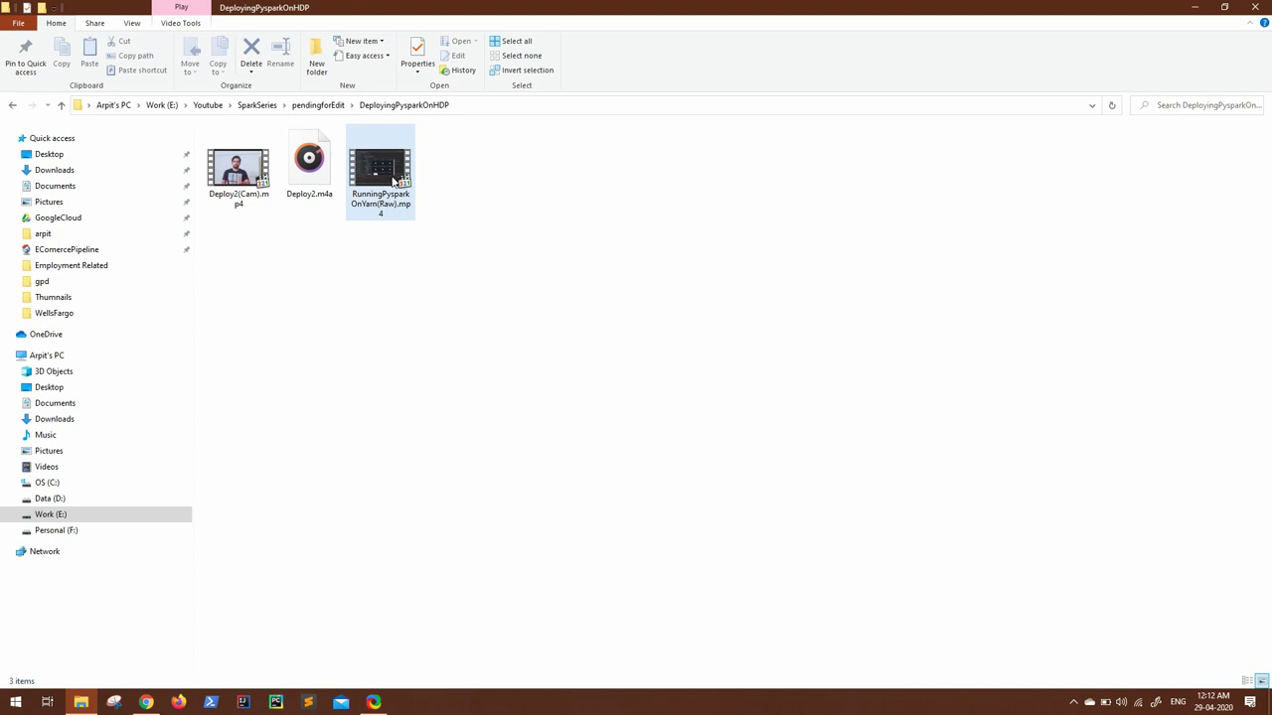
# Preview RunningPysparkOnYarn(Raw).mp4, close it, and minimize the DeployingPysparkOnHDP folder window.
pyautogui.doubleClick(396, 179)
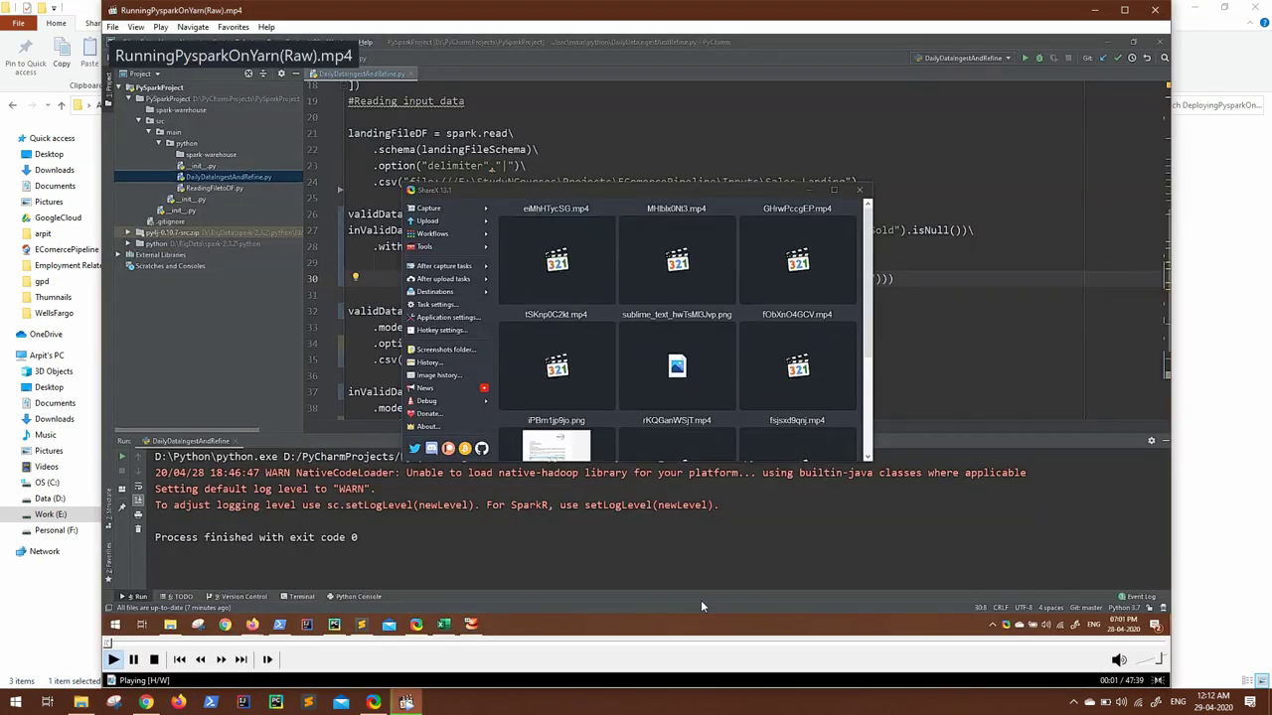
pyautogui.hotkey('alt', 'F4')
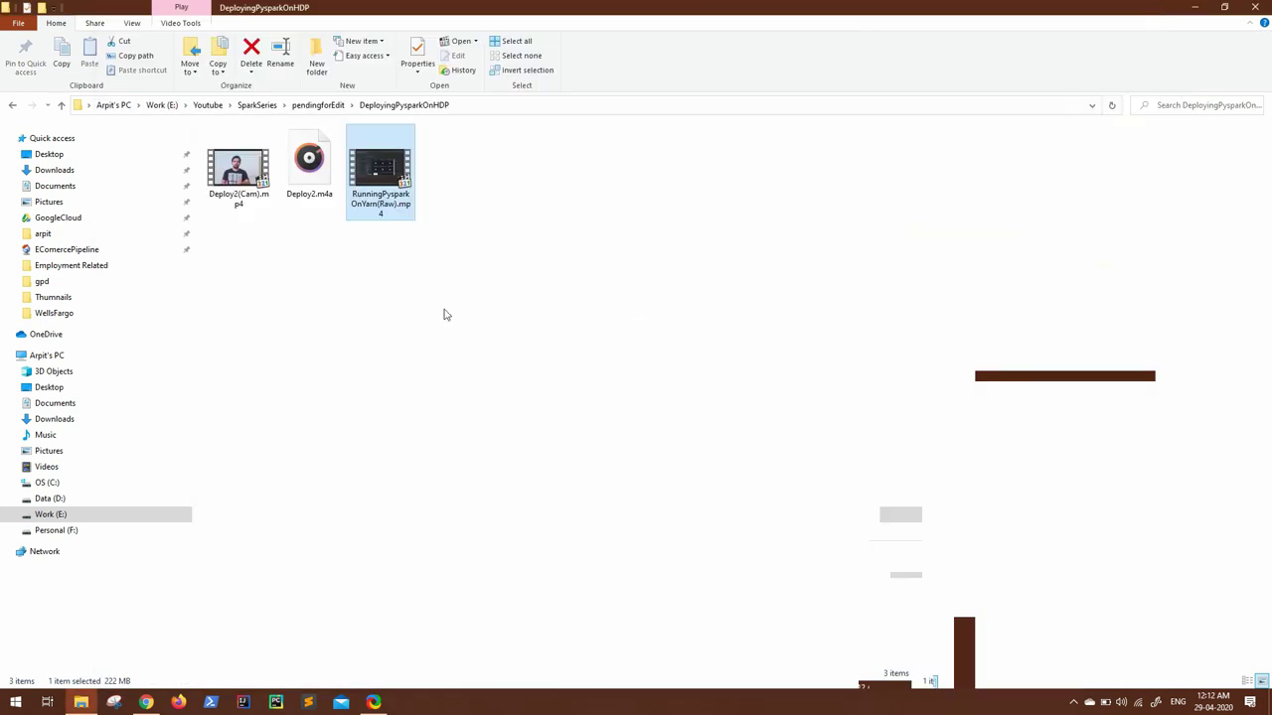
pyautogui.moveTo(489, 326); pyautogui.dragTo(211, 133)
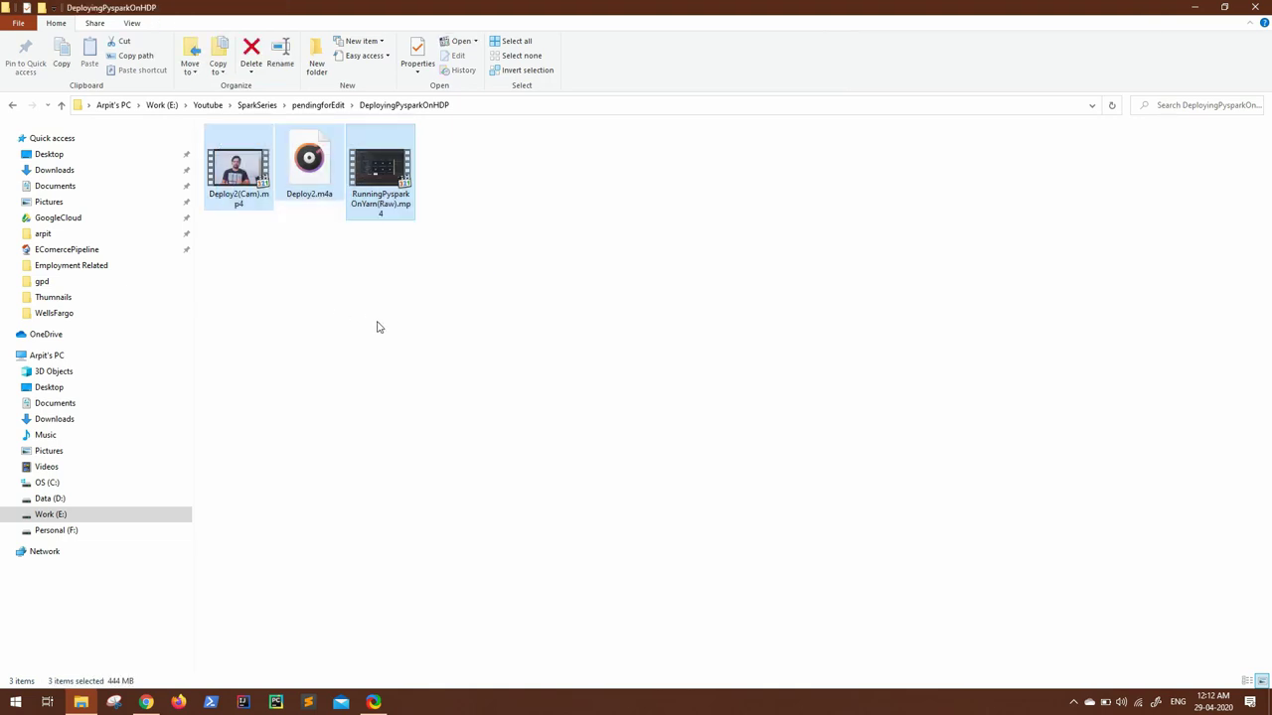
pyautogui.click(579, 344)
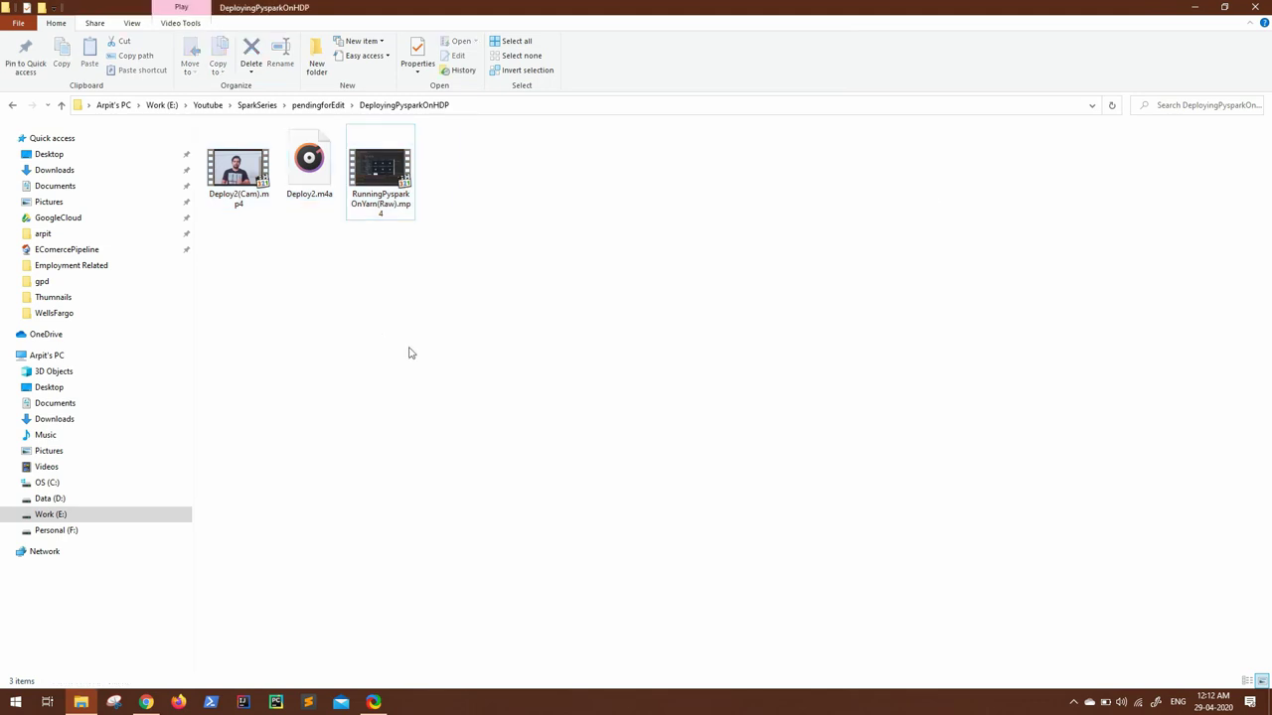
pyautogui.click(1197, 8)
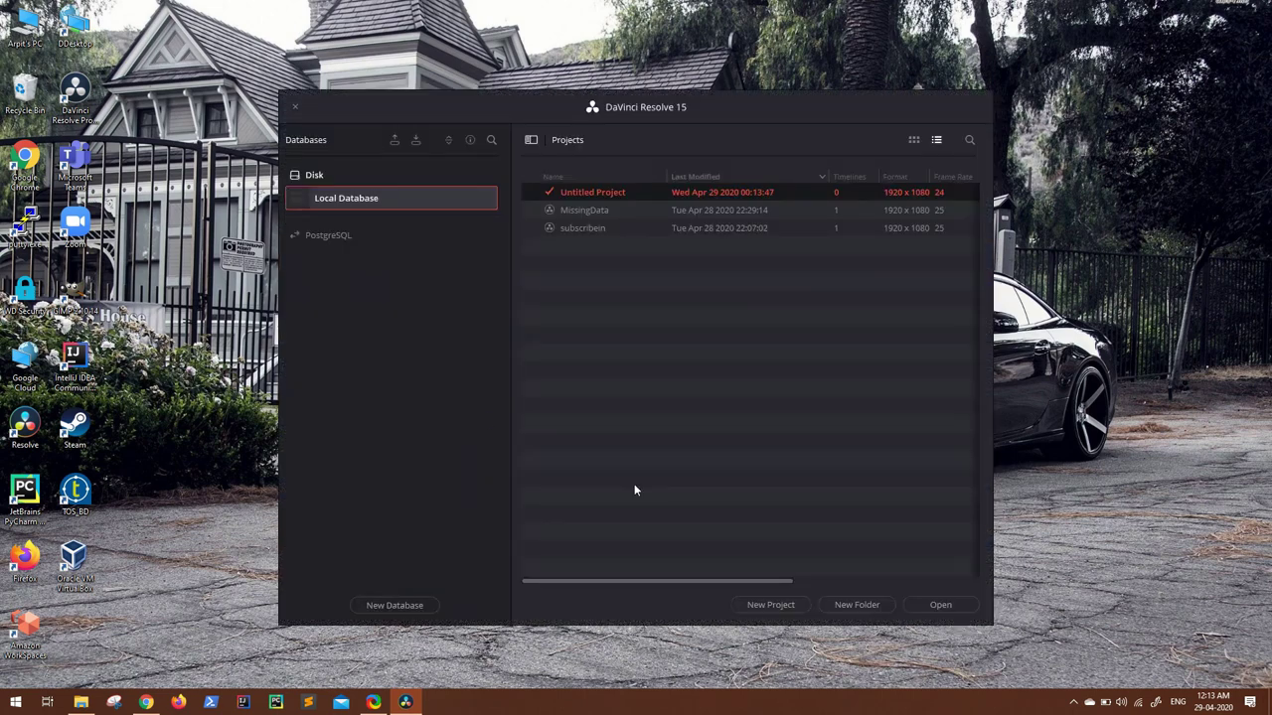
# Create and open a new project named 'deploy' from the Project Manager.
pyautogui.click(773, 605)
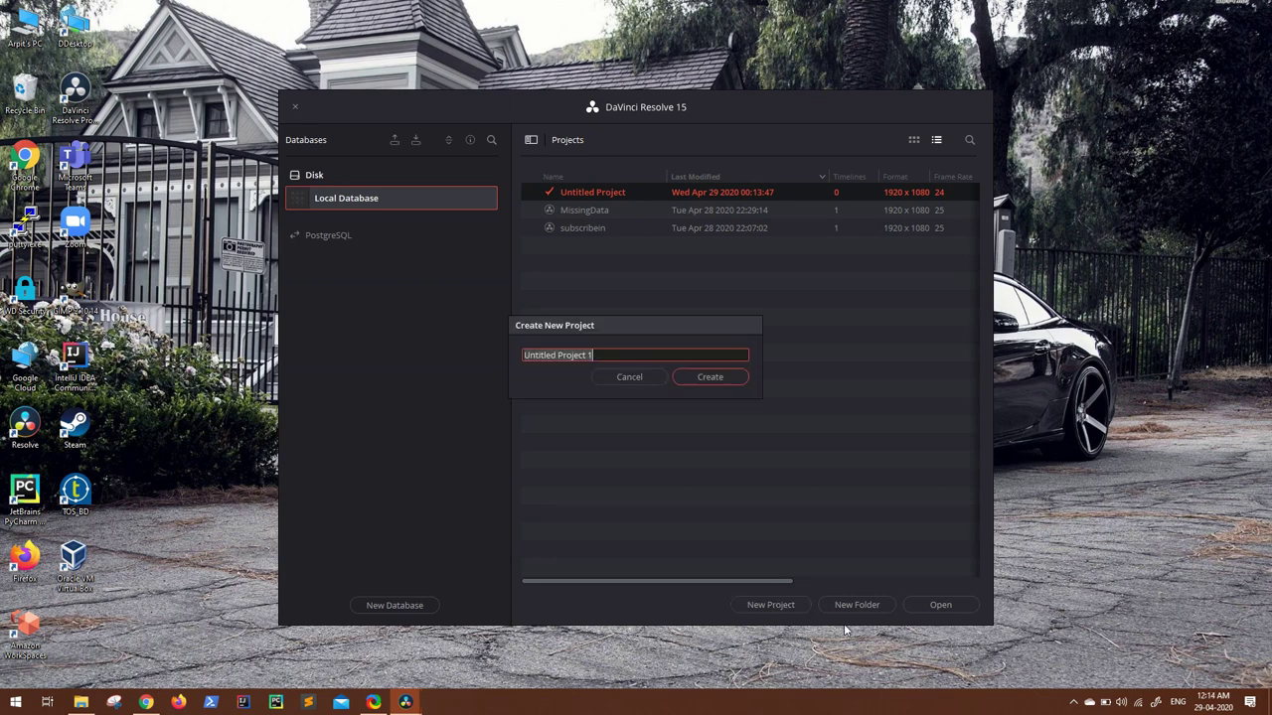
pyautogui.write('deploy')
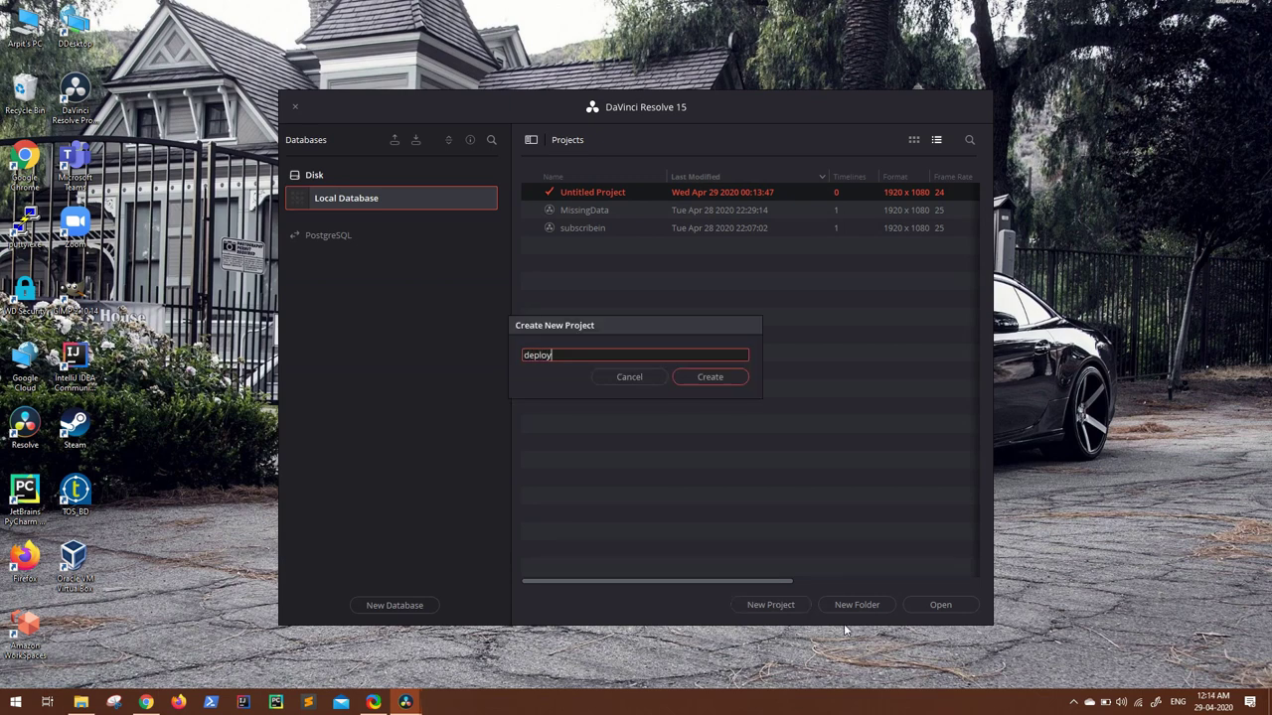
pyautogui.click(713, 379)
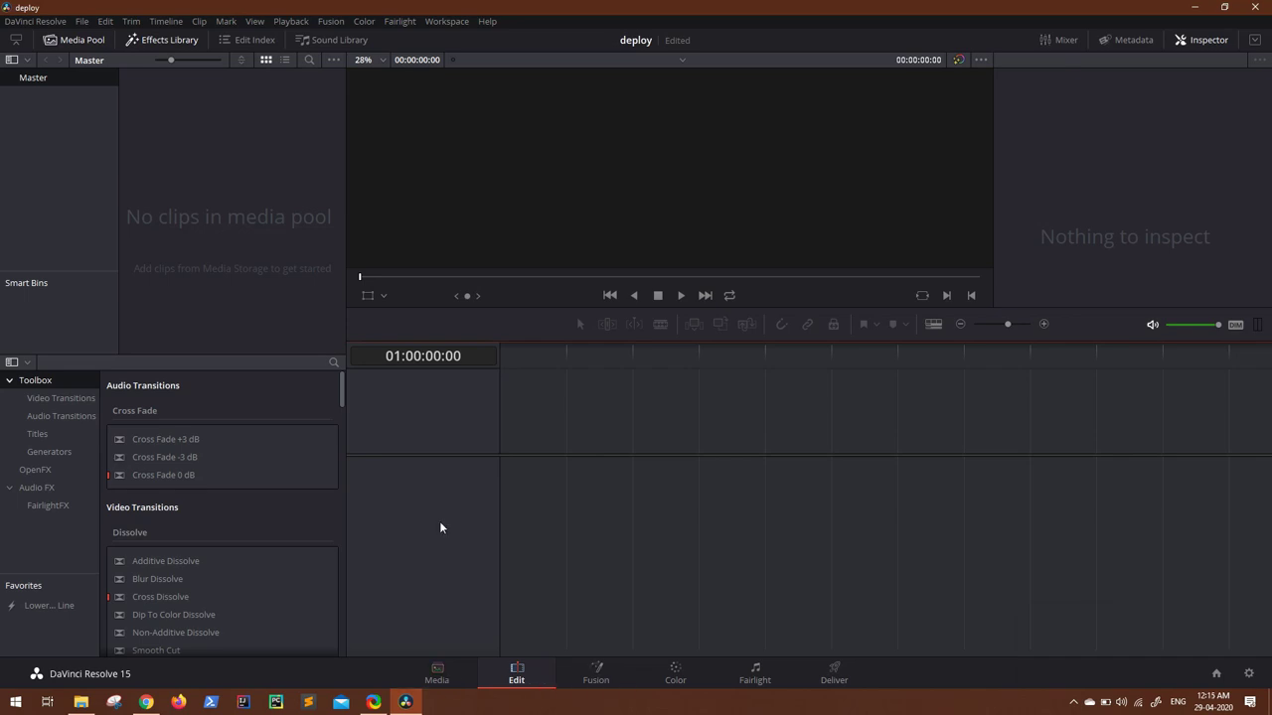
# Drag the camera video, screen recording and Deploy2.m4a into the Resolve Media Pool.
pyautogui.click(80, 702)
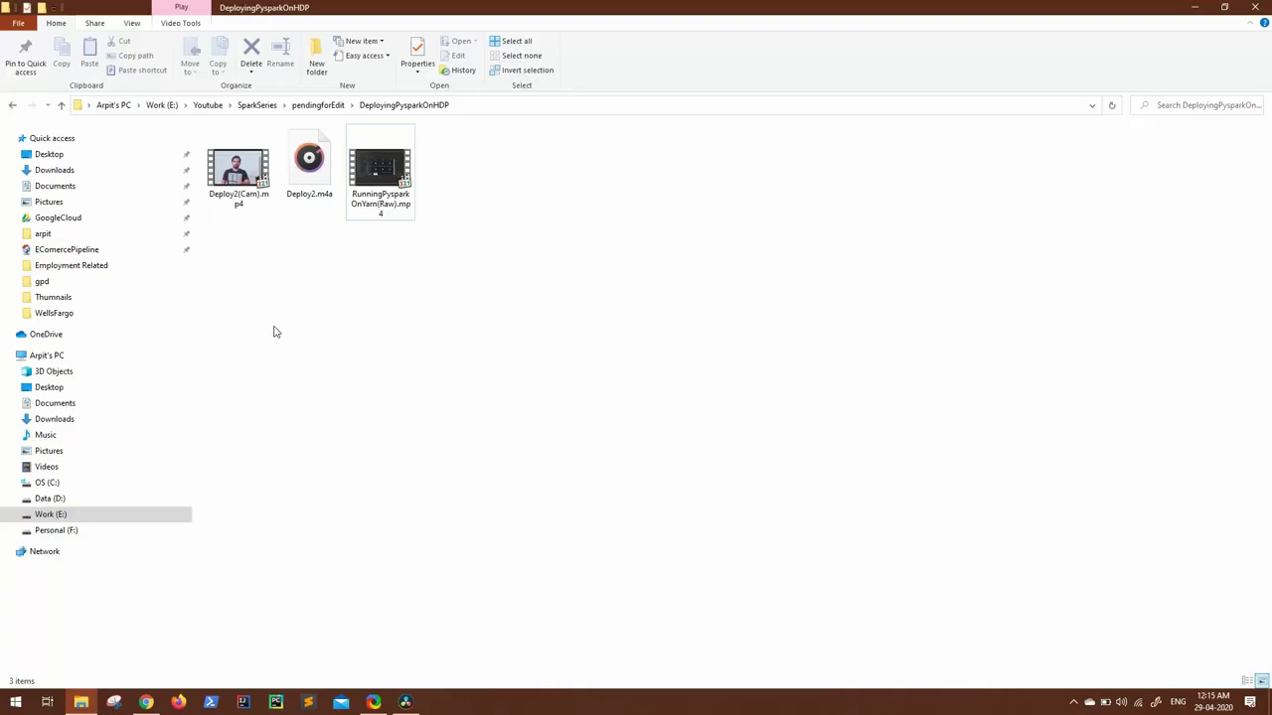
pyautogui.moveTo(423, 256); pyautogui.dragTo(198, 130)
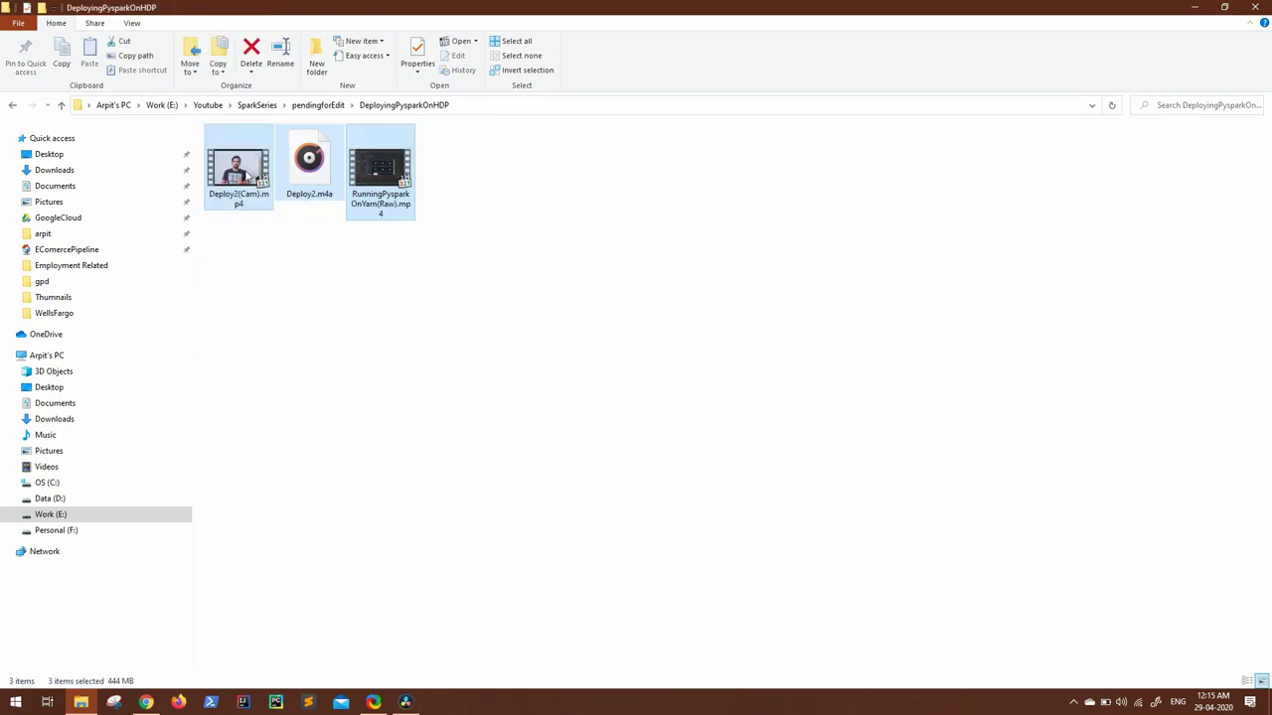
pyautogui.moveTo(239, 171); pyautogui.dragTo(223, 213)
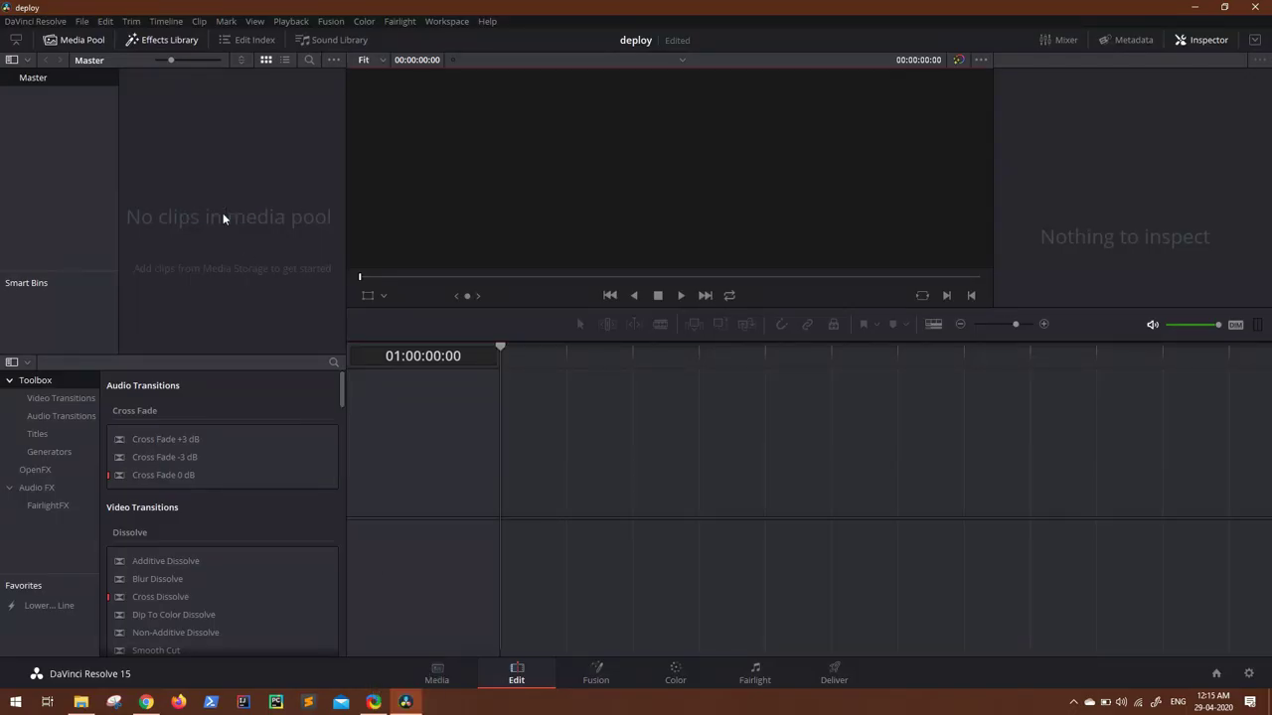
pyautogui.hotkey('alt', 'Tab')
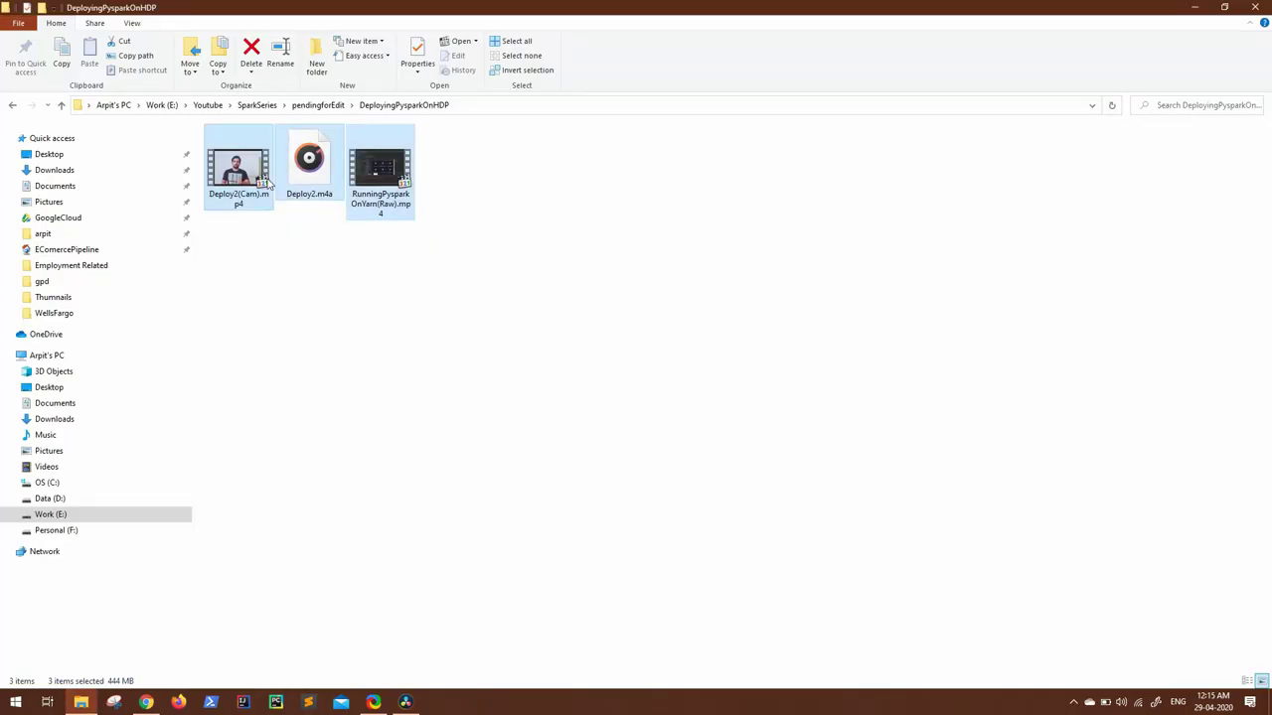
pyautogui.moveTo(238, 169); pyautogui.dragTo(227, 263)
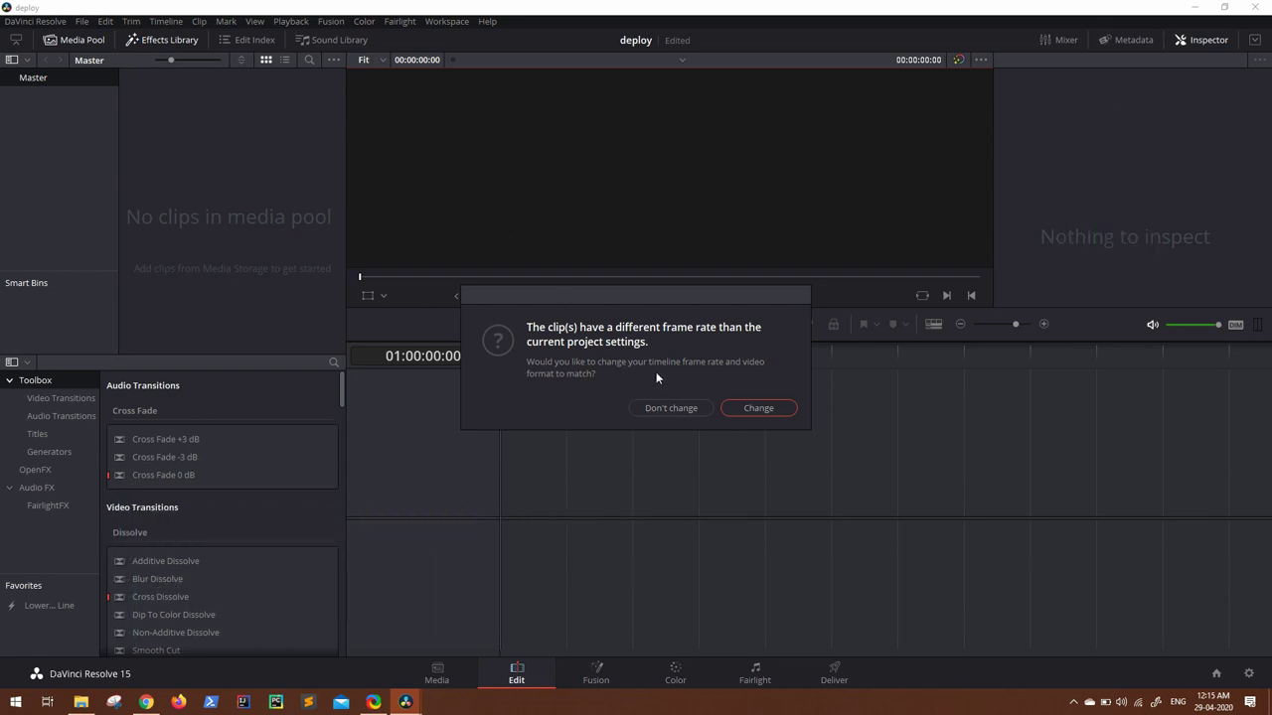
# Match the project frame rate and put Deploy2(Cam).mp4 on a new timeline.
pyautogui.click(775, 404)
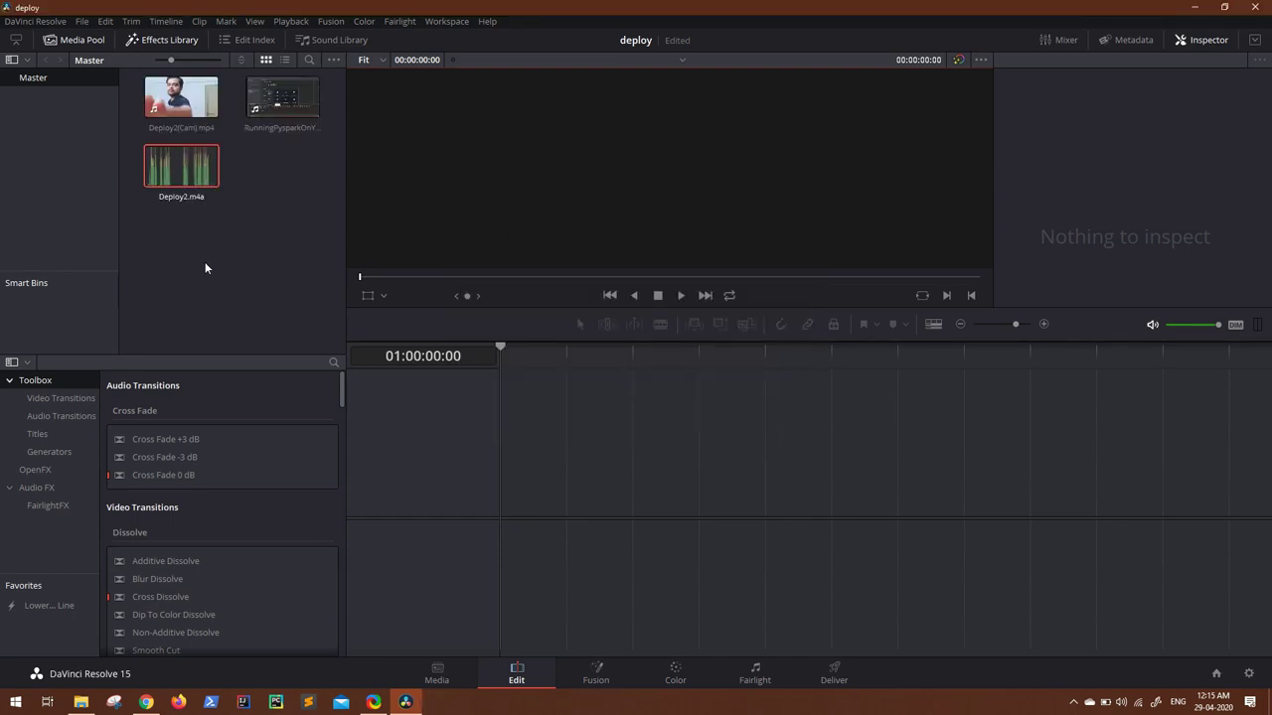
pyautogui.click(187, 99)
pyautogui.moveTo(187, 99); pyautogui.dragTo(525, 459)
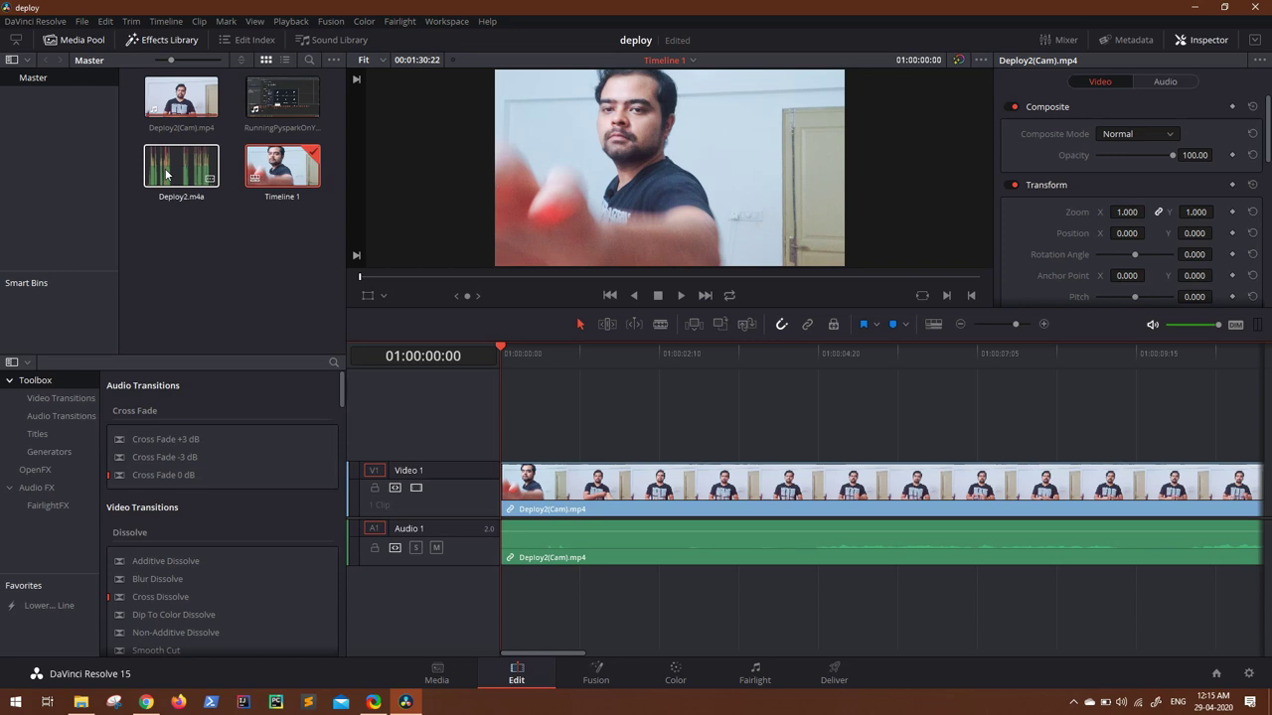
# Add Deploy2.m4a on Audio 2 and raise the camera audio to 6.98 dB.
pyautogui.moveTo(167, 175); pyautogui.dragTo(484, 585)
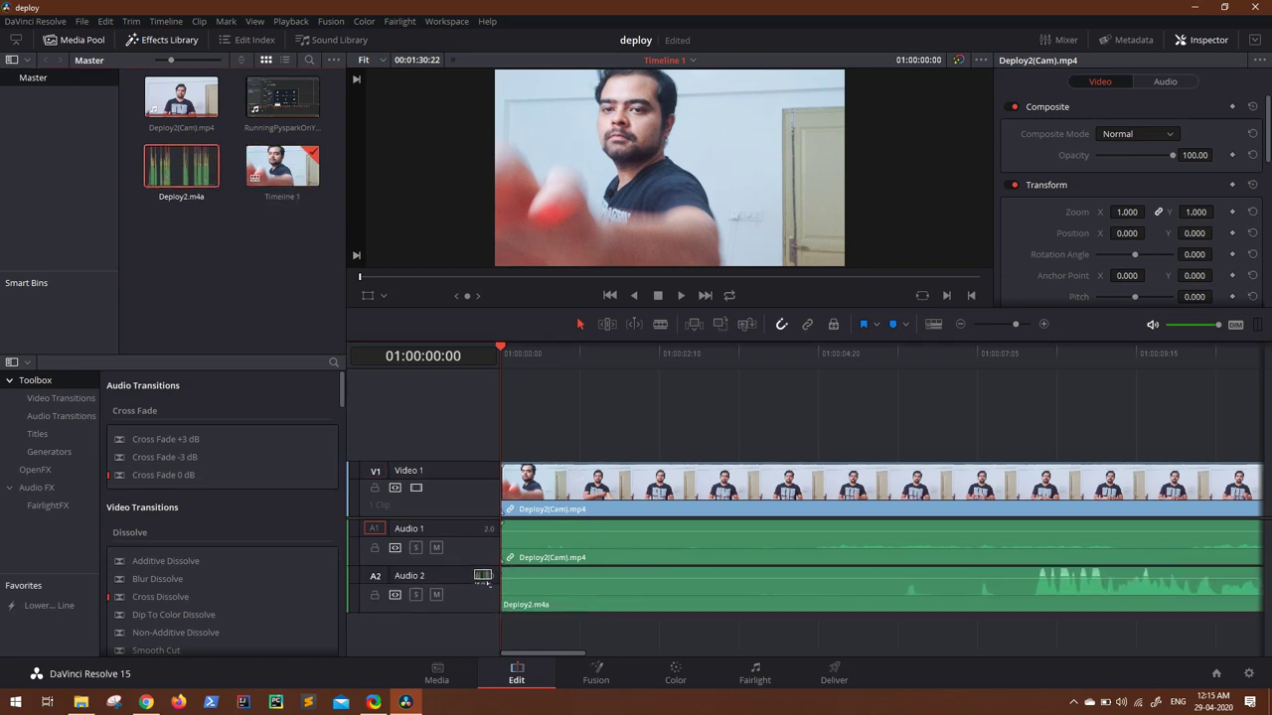
pyautogui.moveTo(562, 652); pyautogui.dragTo(554, 648)
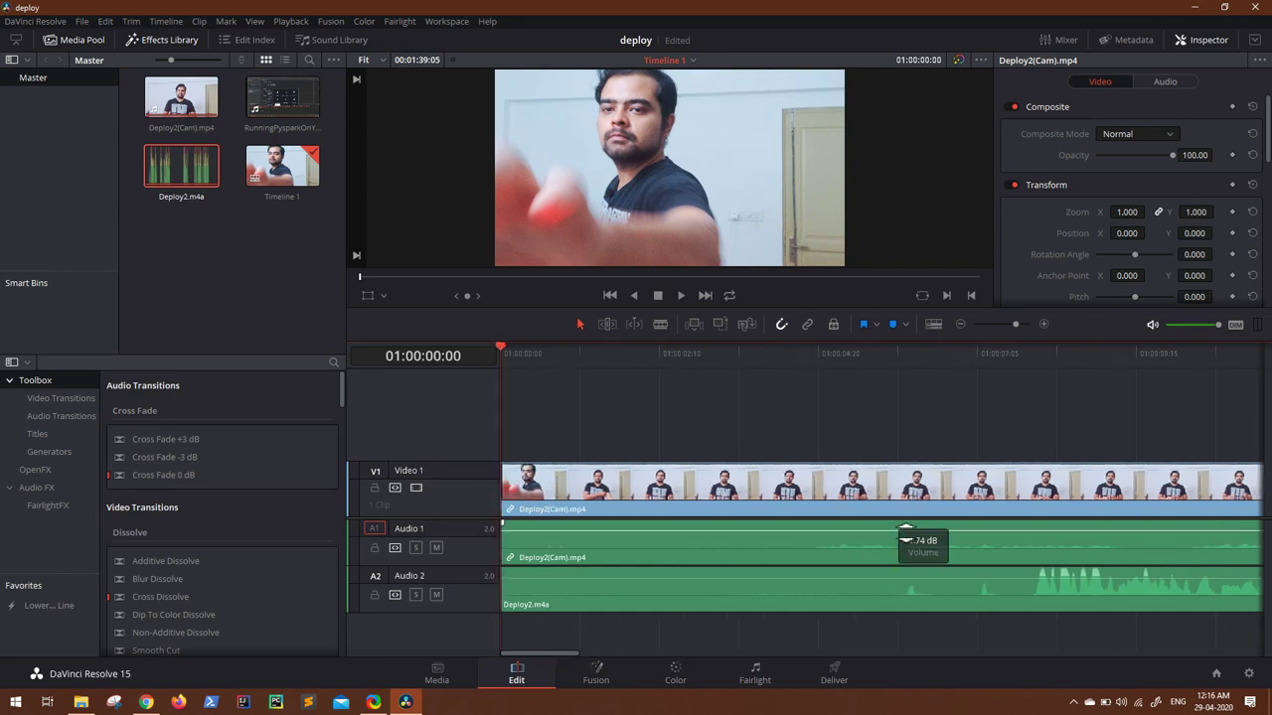
pyautogui.moveTo(905, 533); pyautogui.dragTo(904, 527)
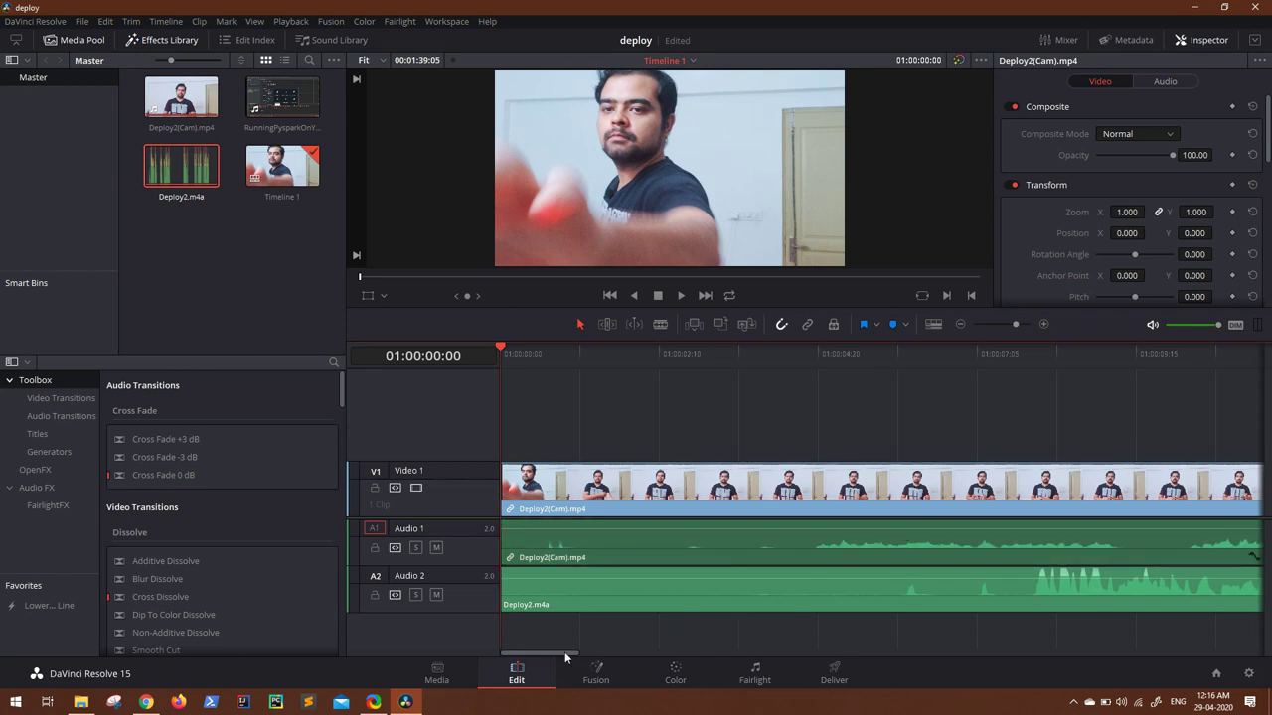
# Turn on Linked Selection and select the camera video, its audio and the Deploy2.m4a clip.
pyautogui.click(768, 550)
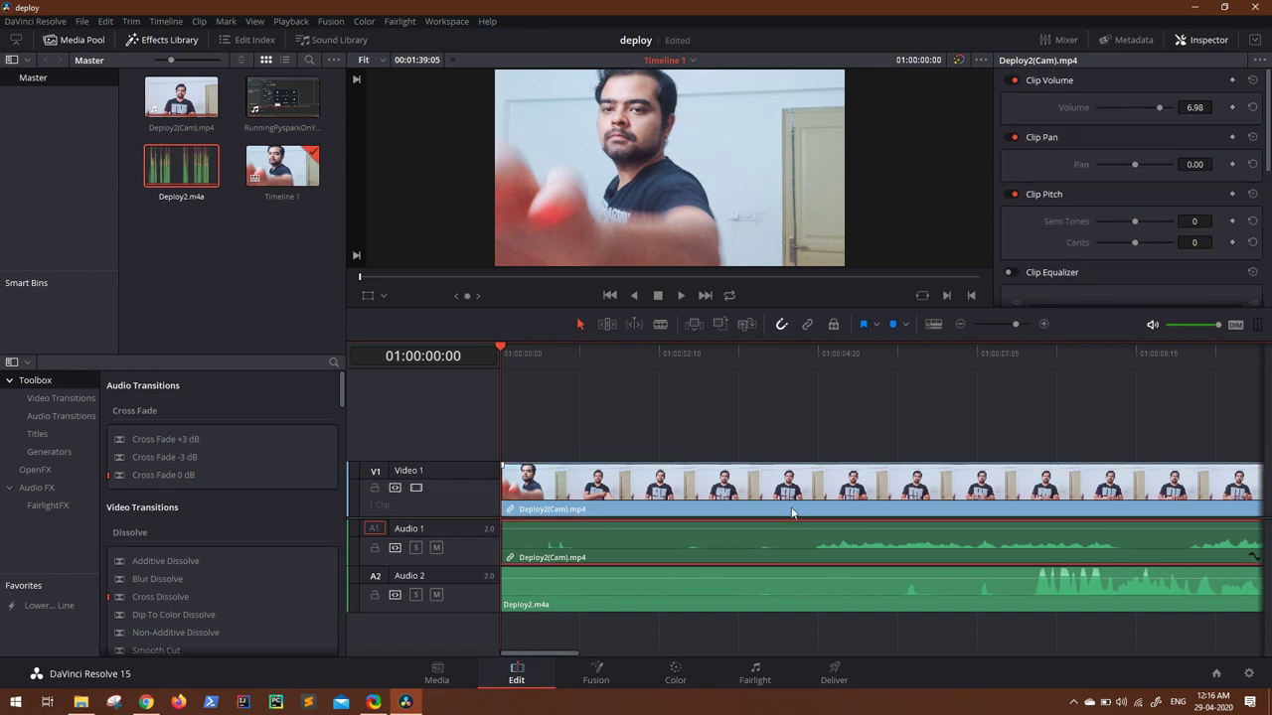
pyautogui.click(794, 503)
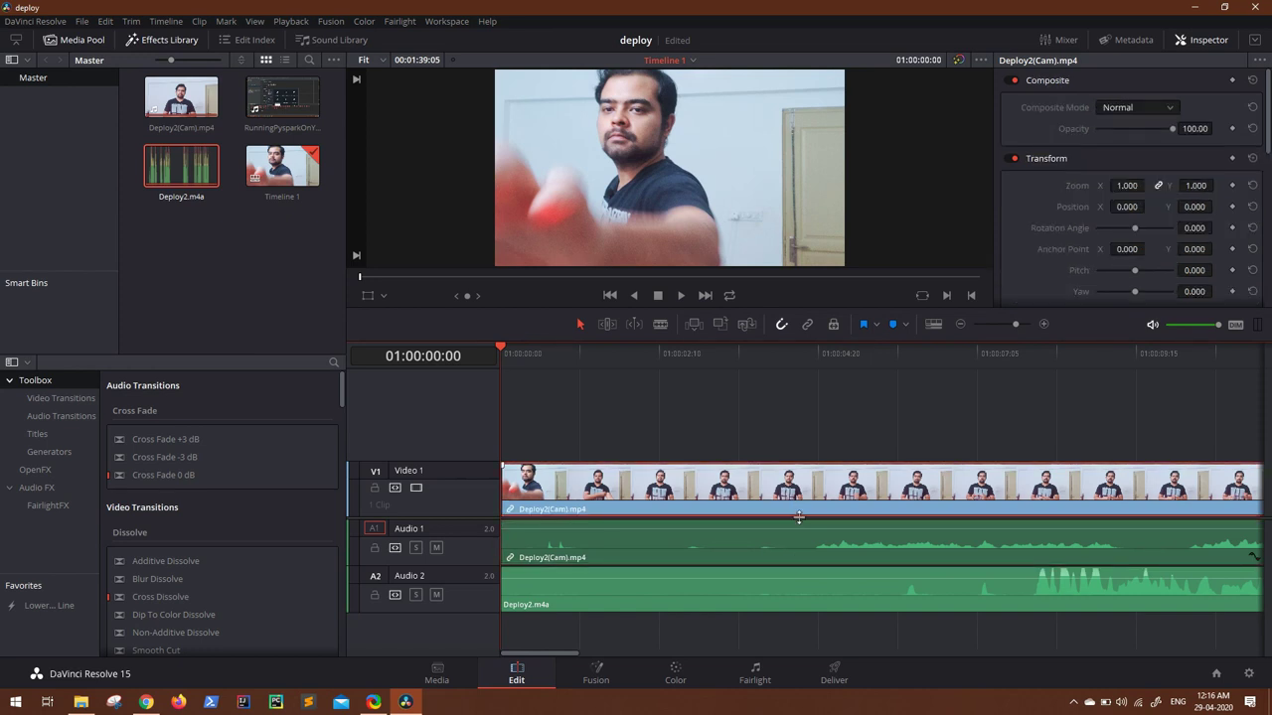
pyautogui.scroll(-1, 801, 487)
pyautogui.click(776, 514)
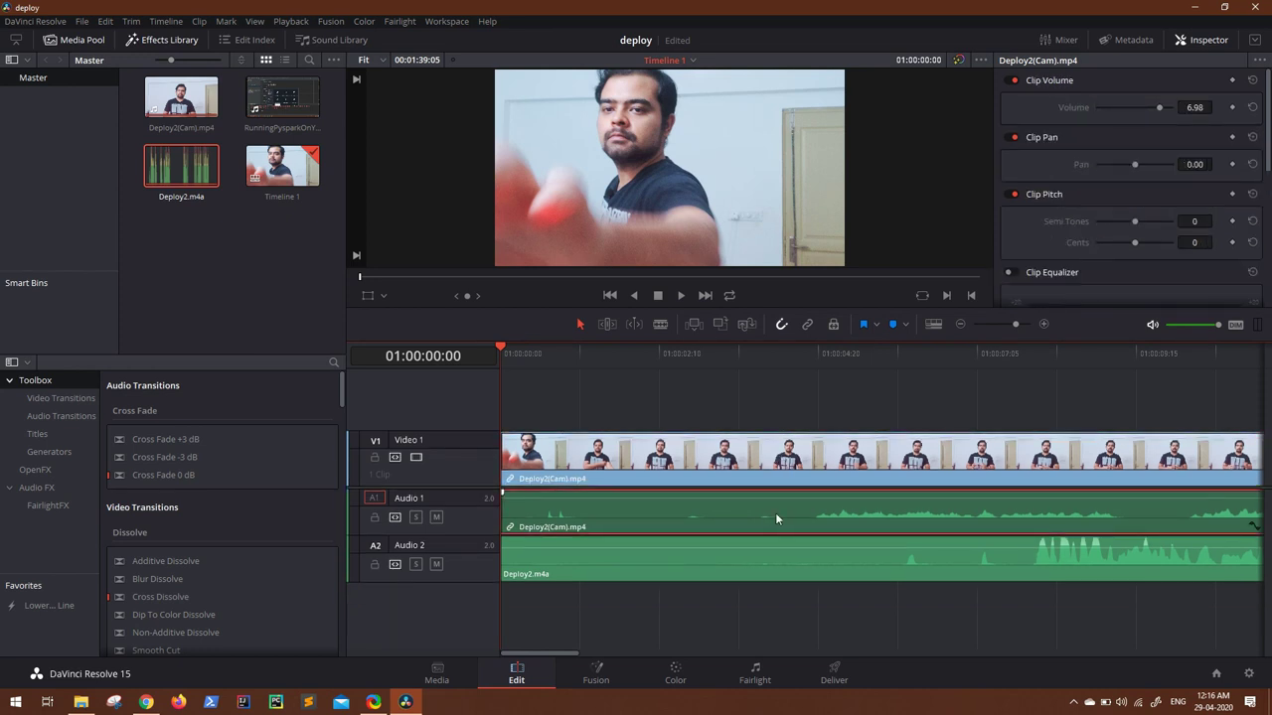
pyautogui.click(798, 467)
pyautogui.keyDown('ctrl'); pyautogui.click(799, 499); pyautogui.keyUp('ctrl')
pyautogui.click(808, 324)
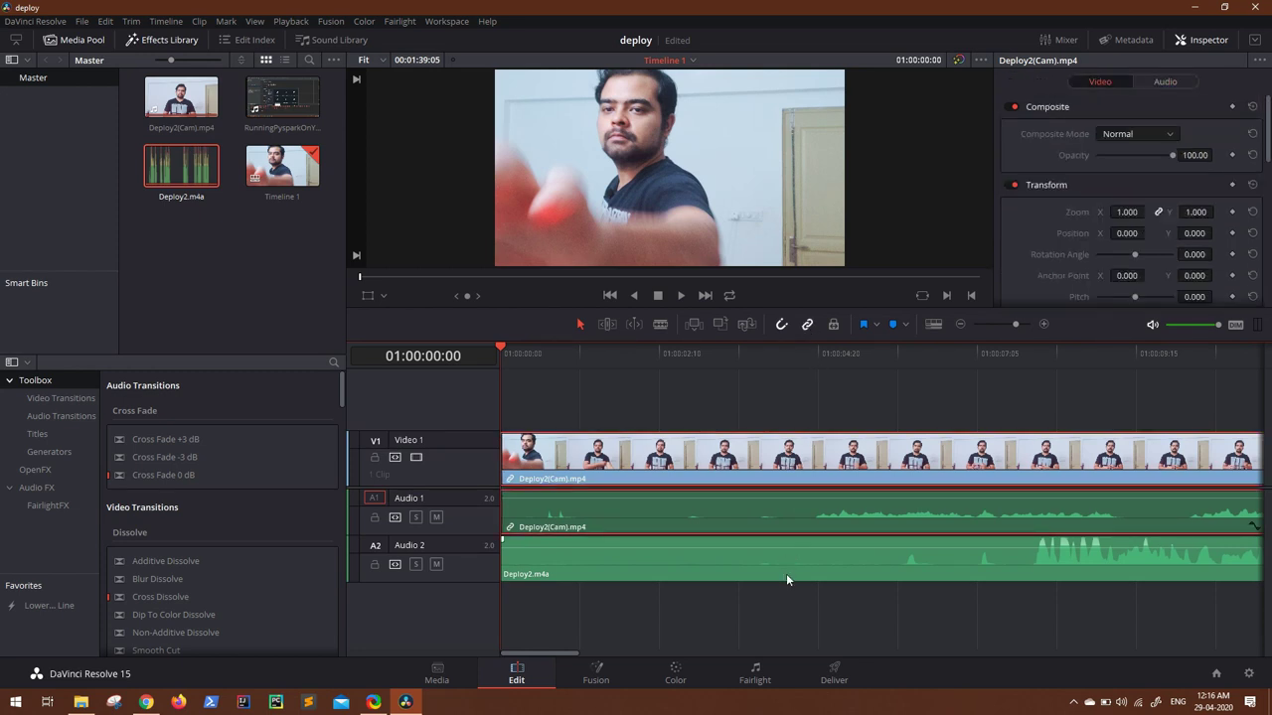
pyautogui.click(786, 574)
pyautogui.click(802, 476)
pyautogui.click(794, 563)
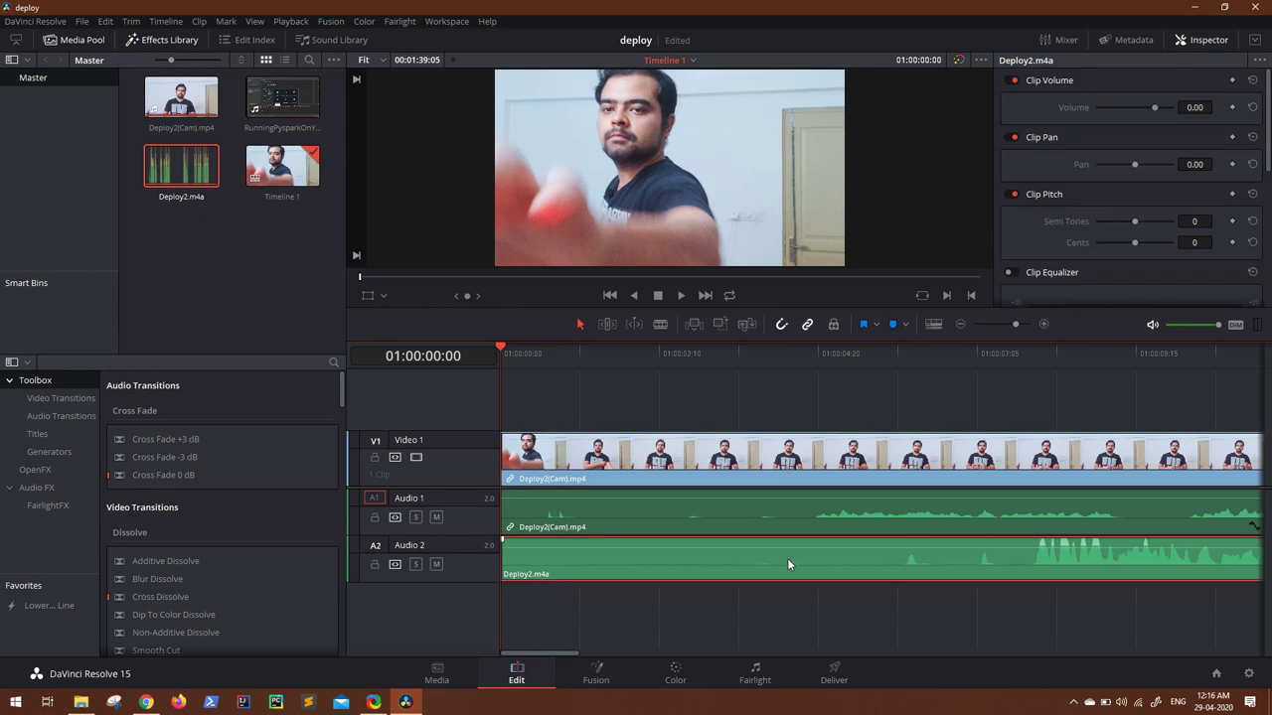
# Preview from about four seconds, then slide the Deploy2(Cam) clip later to line up with Deploy2.m4a.
pyautogui.click(775, 361)
pyautogui.press('space')
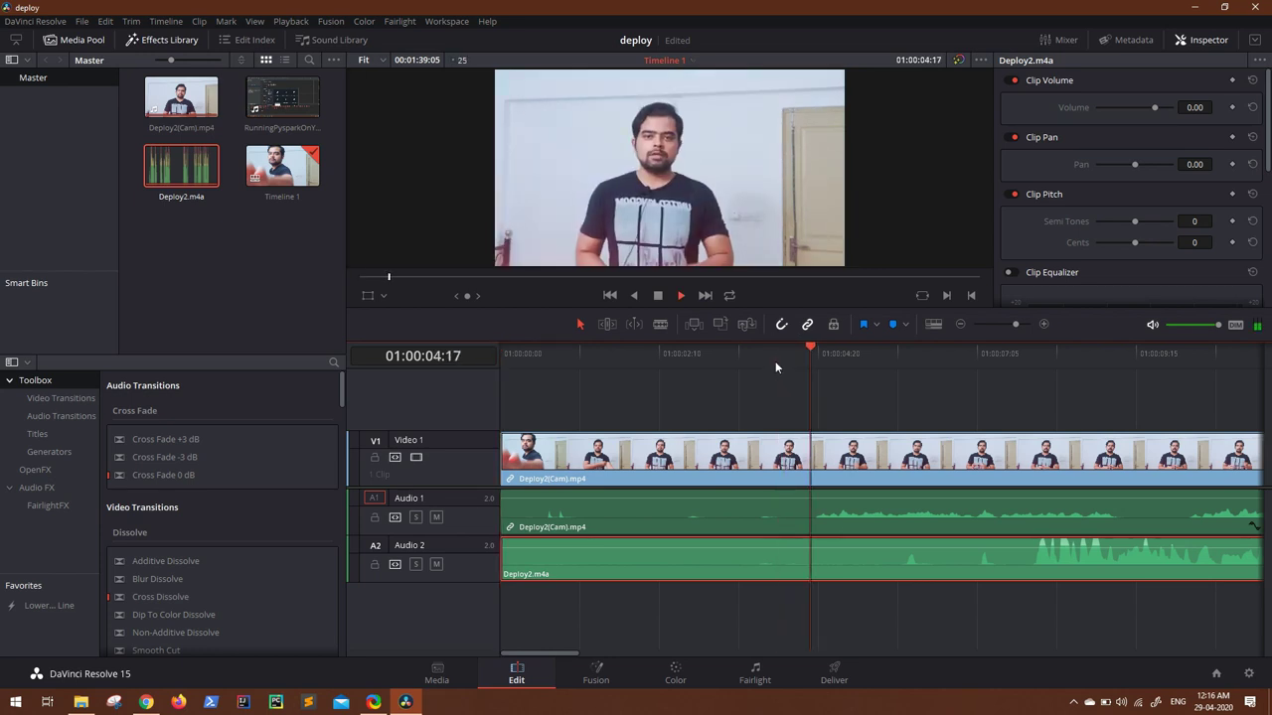
pyautogui.press('space')
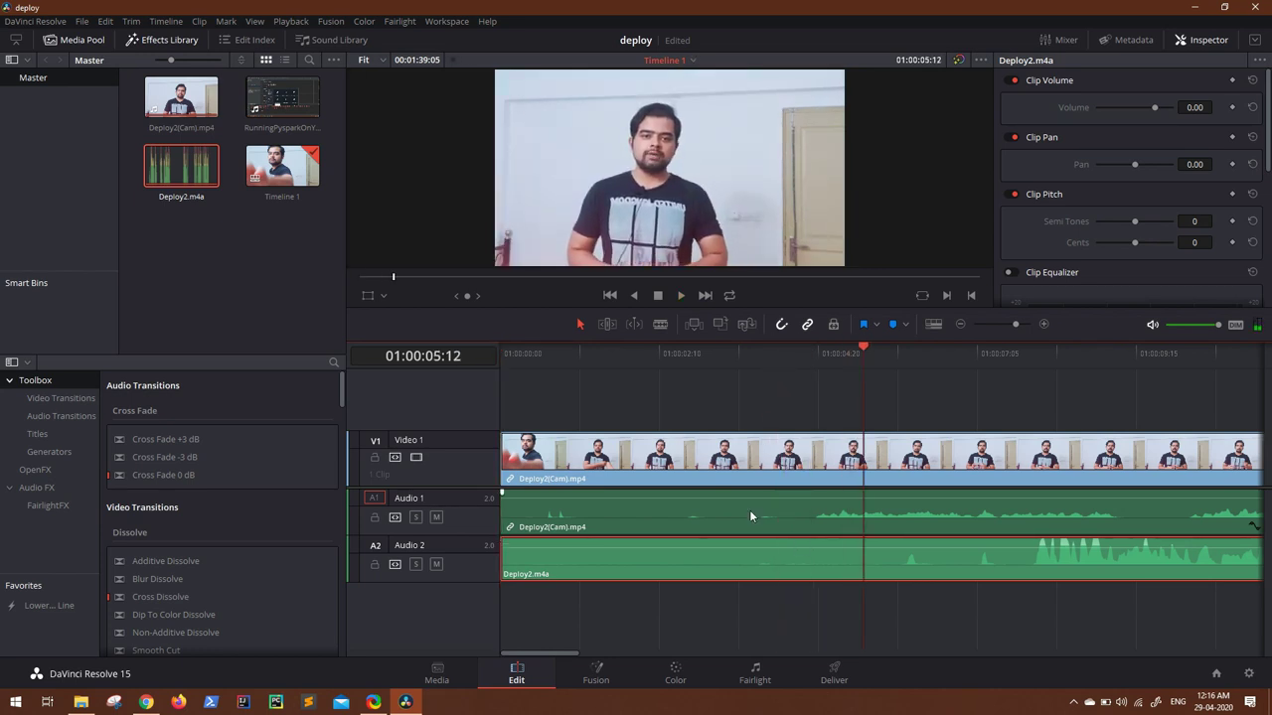
pyautogui.moveTo(749, 510); pyautogui.dragTo(782, 511)
pyautogui.click(1032, 354)
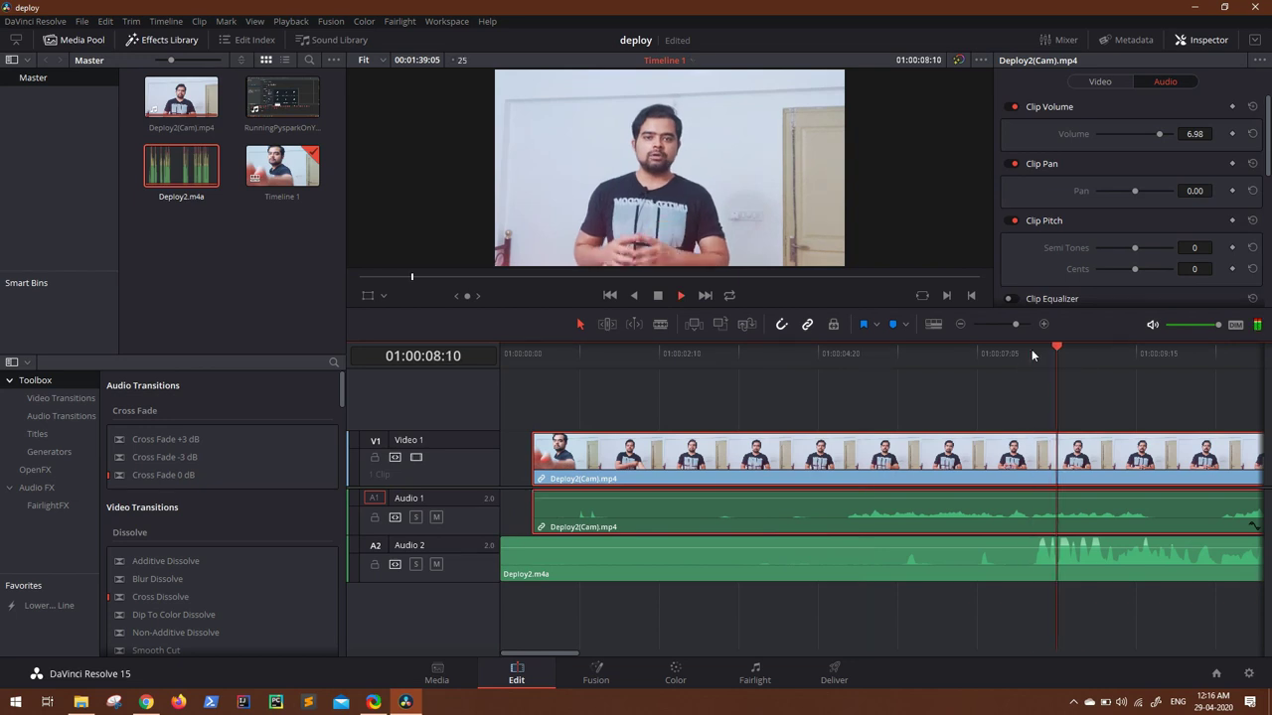
pyautogui.press('space')
pyautogui.moveTo(807, 509); pyautogui.dragTo(999, 511)
pyautogui.moveTo(923, 510); pyautogui.dragTo(916, 509)
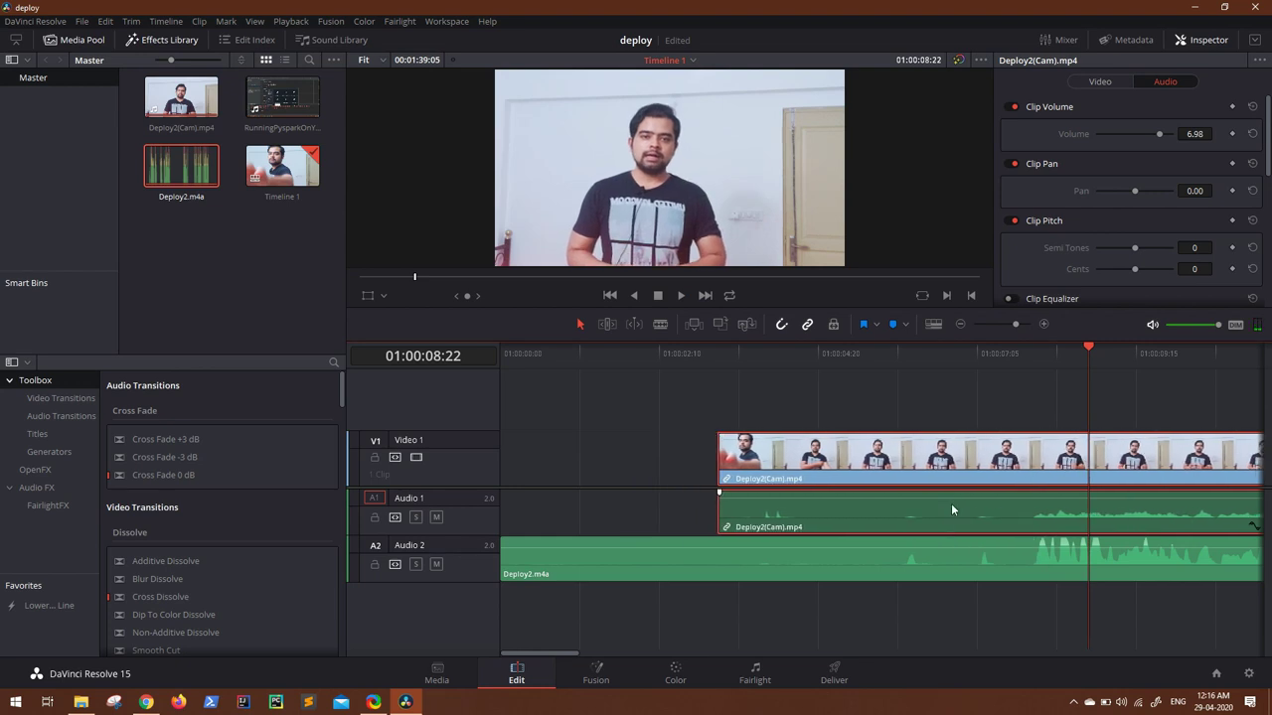
# Scrub to 01:00:08:01, select Deploy2.m4a and move the playhead to 01:00:16:00.
pyautogui.click(1059, 353)
pyautogui.moveTo(1059, 353); pyautogui.dragTo(1033, 356)
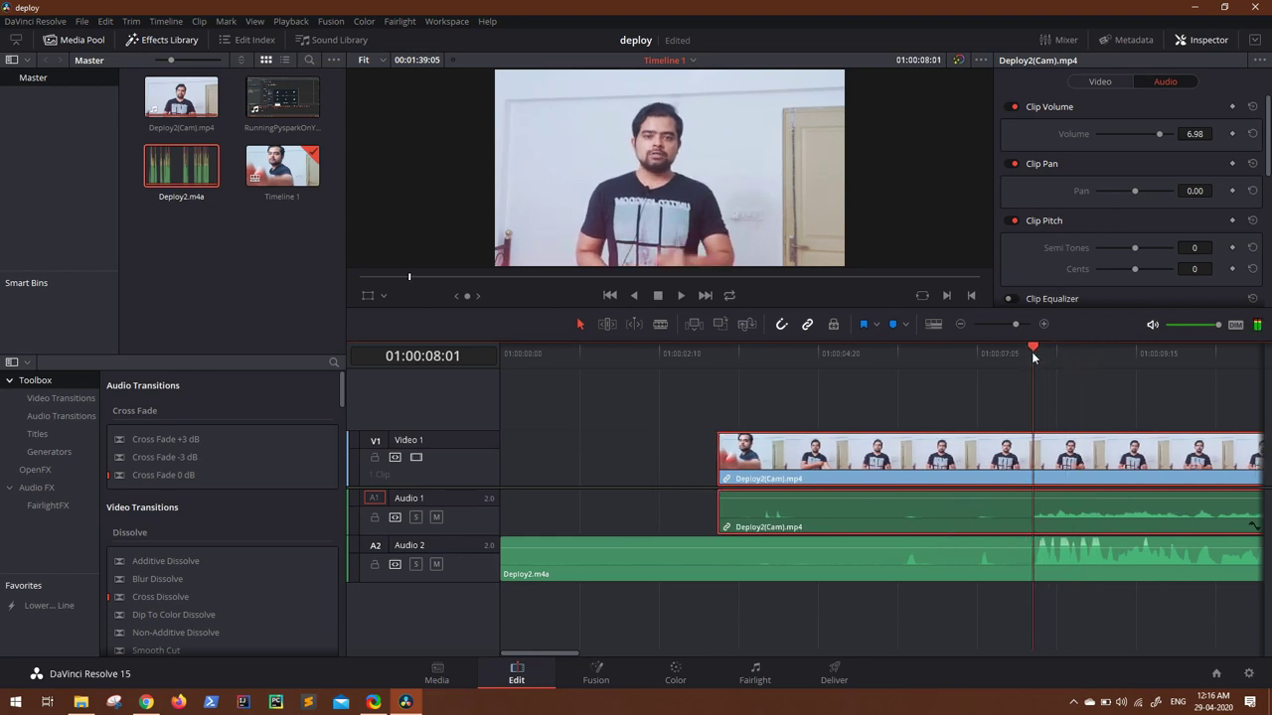
pyautogui.click(860, 531)
pyautogui.press('Down')
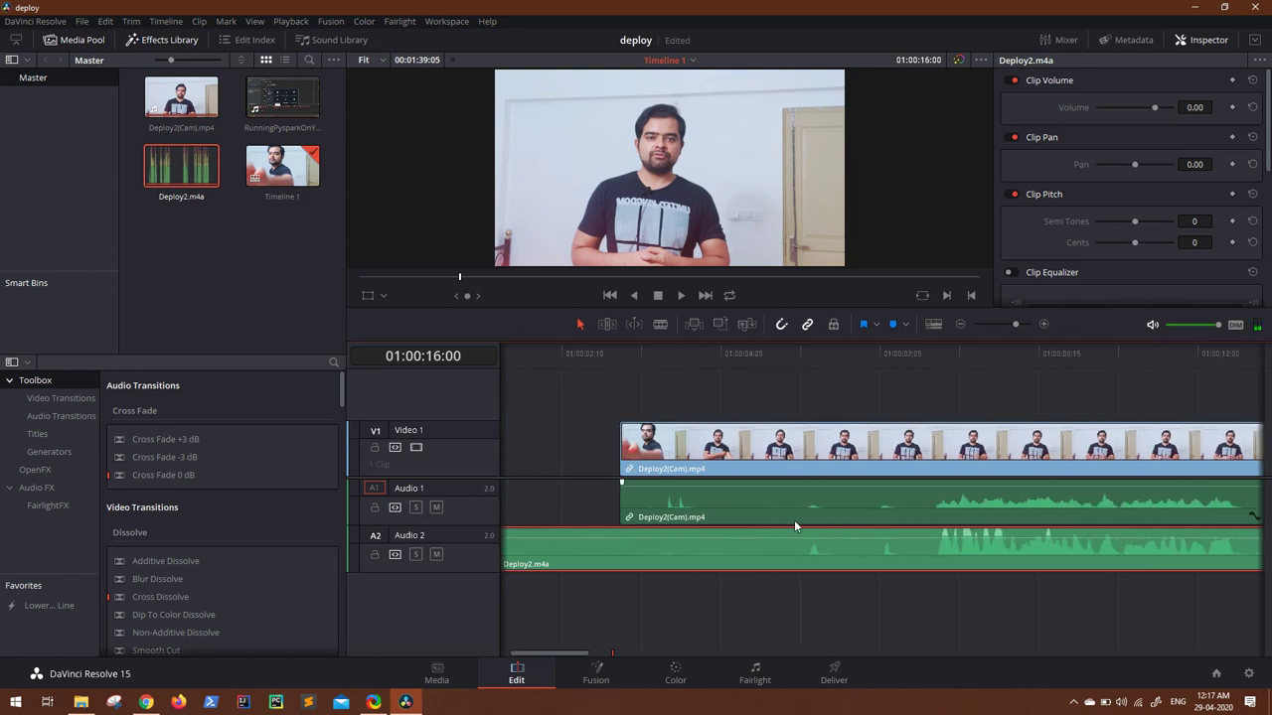
# Preview from about 01:00:07:15 and drag Deploy2.m4a's volume line down to -1.74 dB.
pyautogui.click(757, 502)
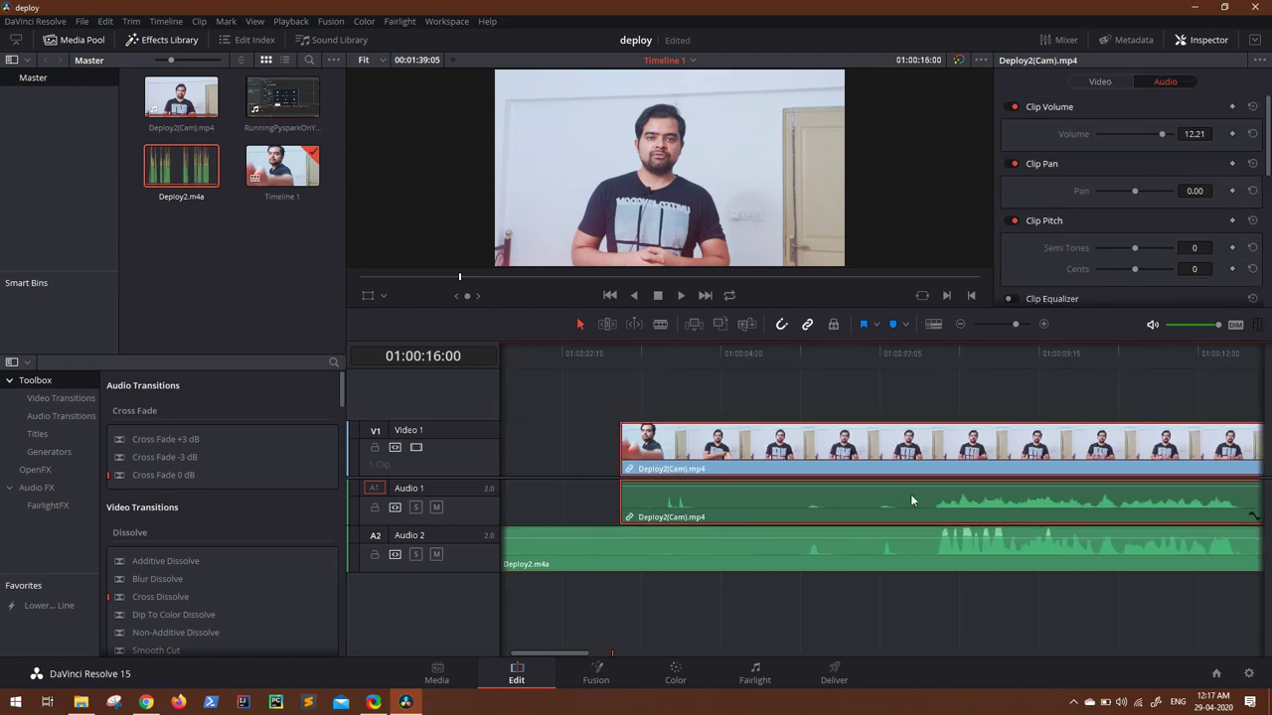
pyautogui.click(916, 558)
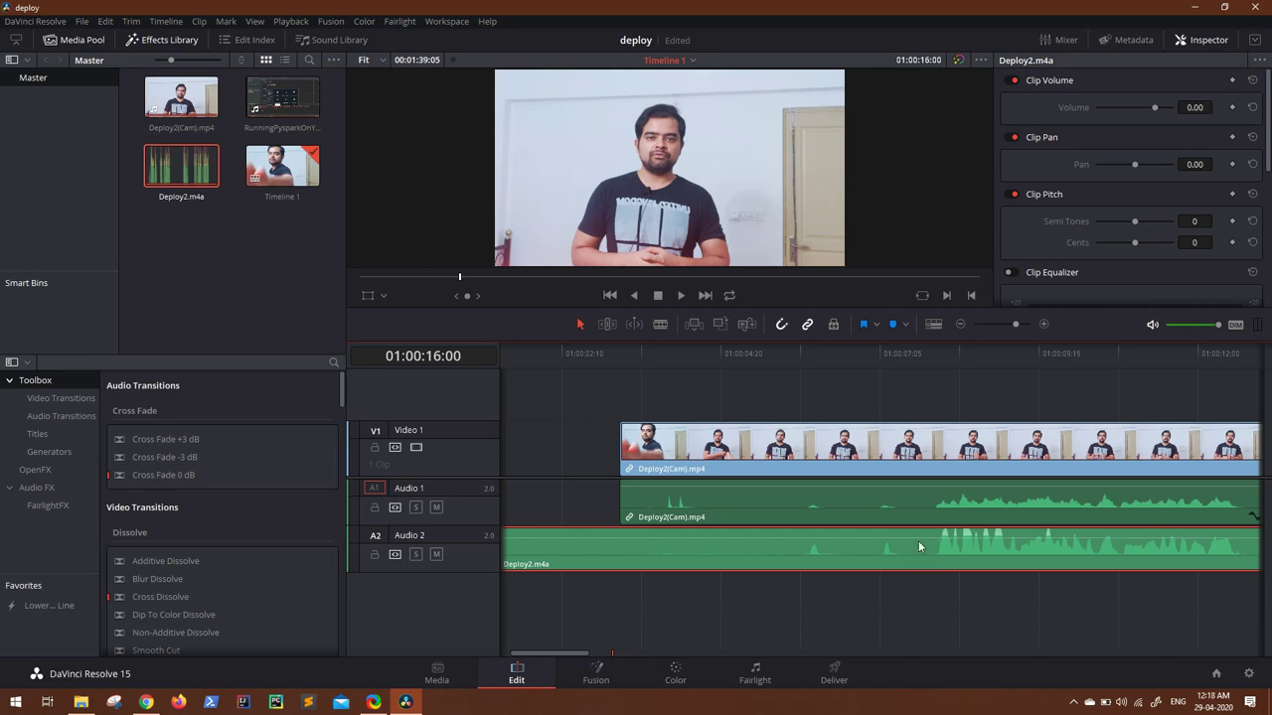
pyautogui.click(906, 395)
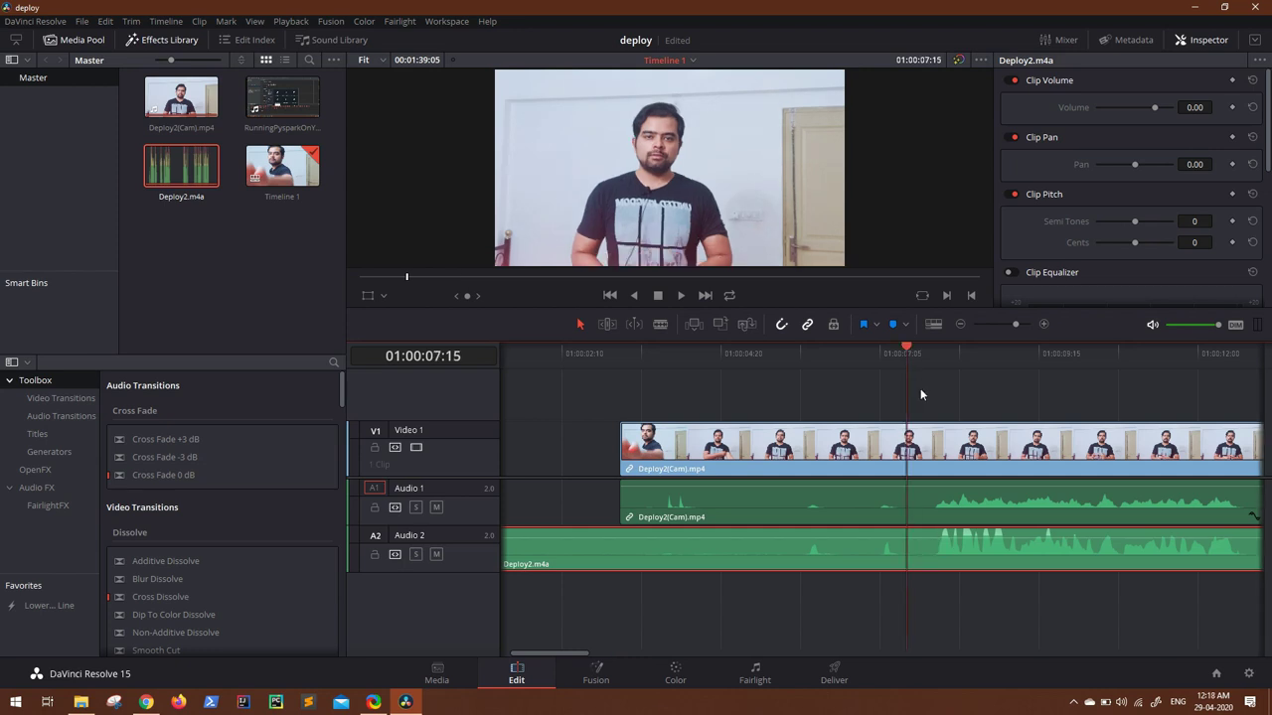
pyautogui.press('space')
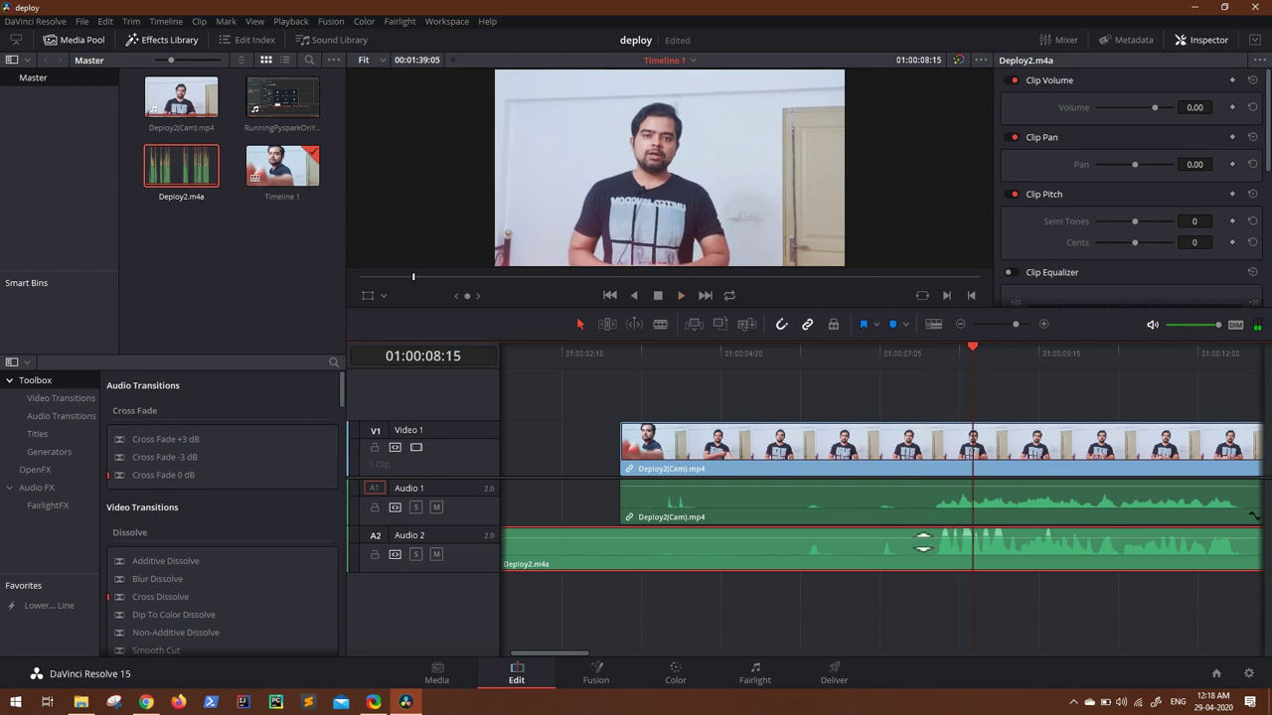
pyautogui.click(922, 542)
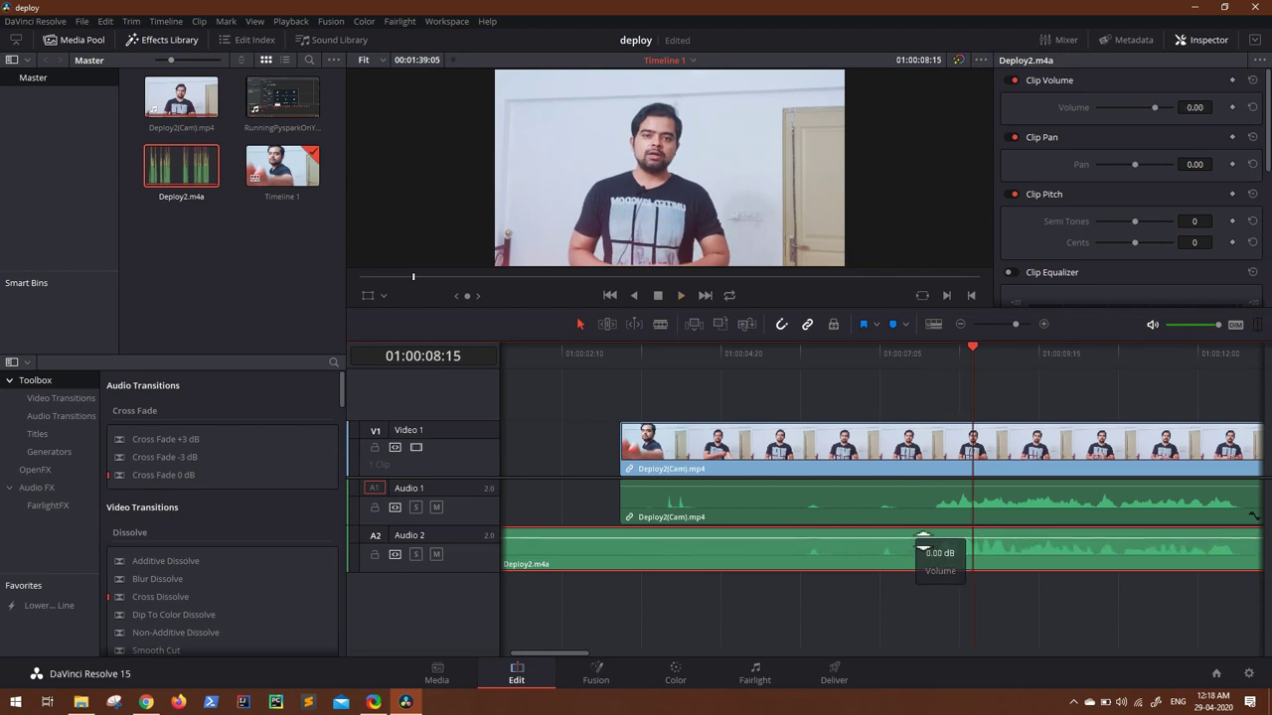
pyautogui.moveTo(922, 542); pyautogui.dragTo(922, 544)
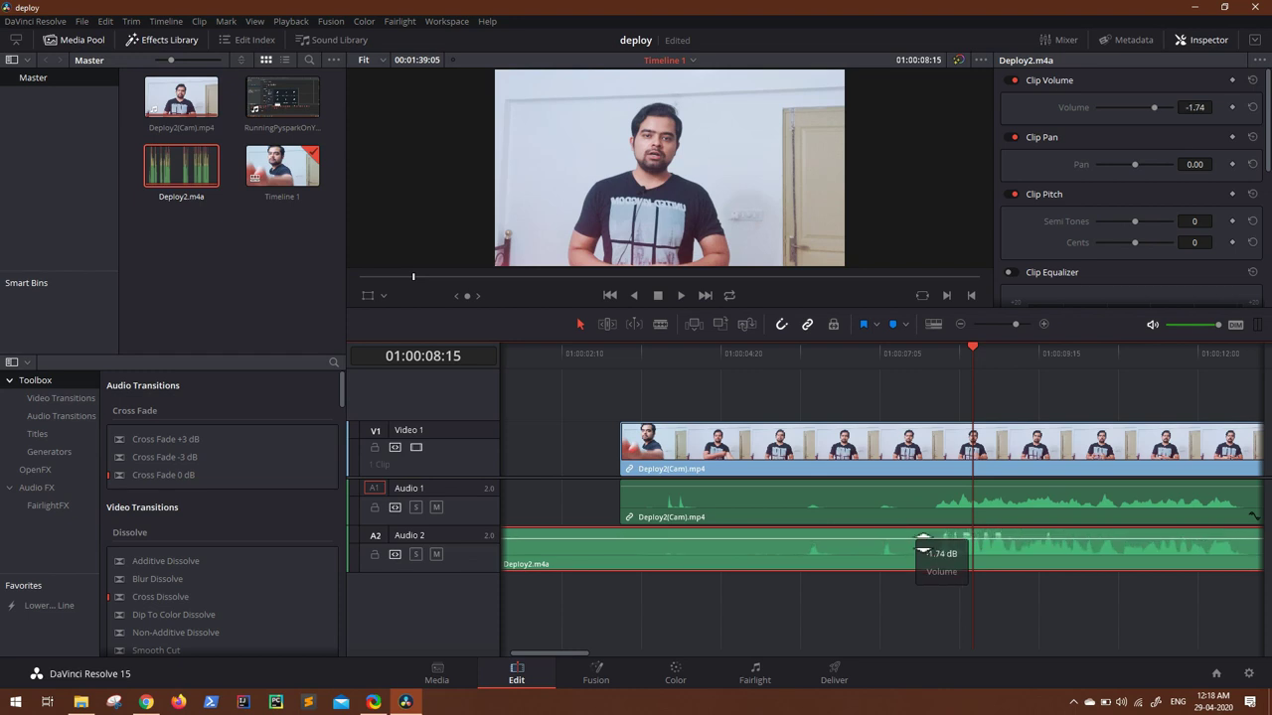
# Blade the camera clip and Deploy2.m4a at the same point and ripple-delete the opening piece.
pyautogui.click(660, 324)
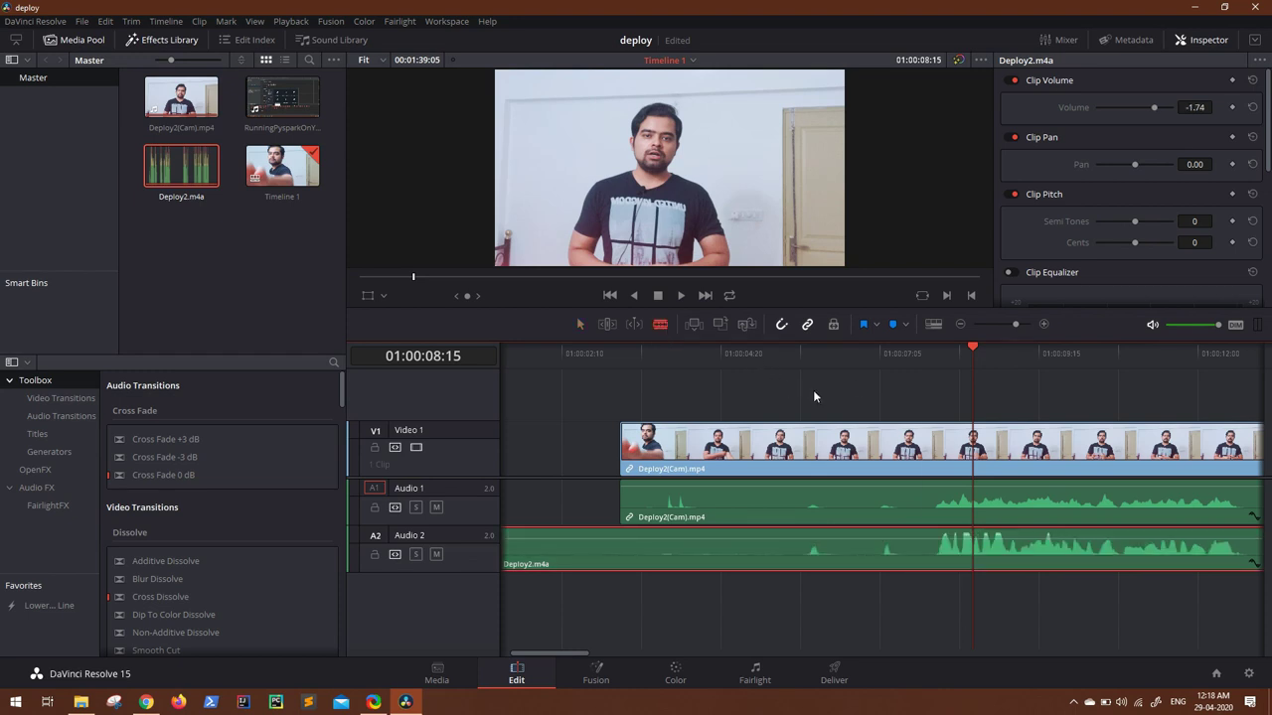
pyautogui.click(930, 487)
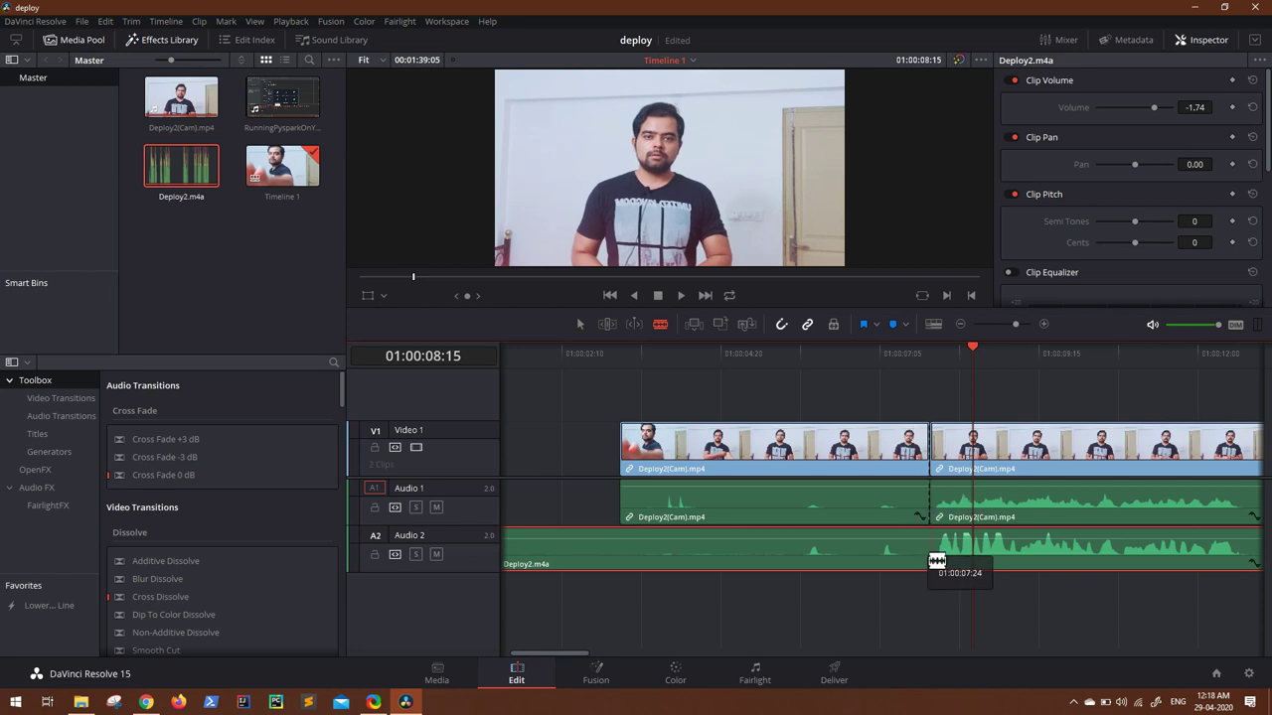
pyautogui.click(930, 548)
pyautogui.click(582, 325)
pyautogui.keyDown('ctrl'); pyautogui.click(776, 464); pyautogui.keyUp('ctrl')
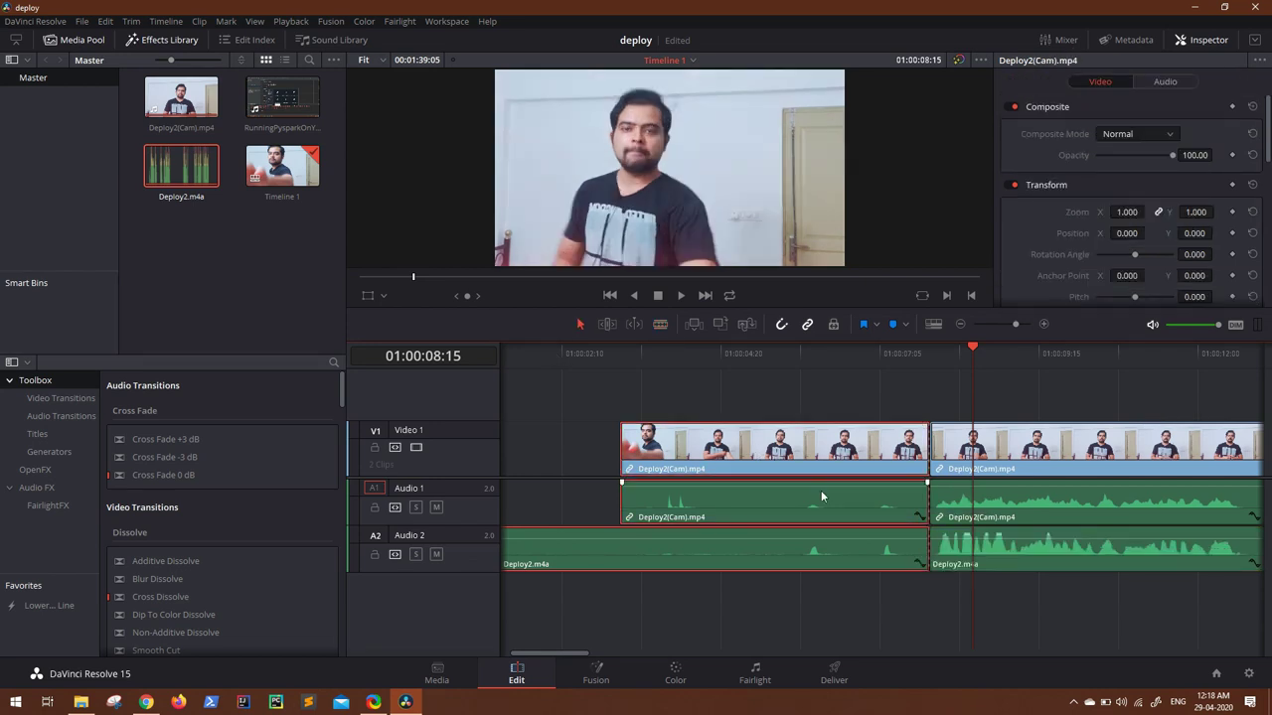
pyautogui.press('BackSpace')
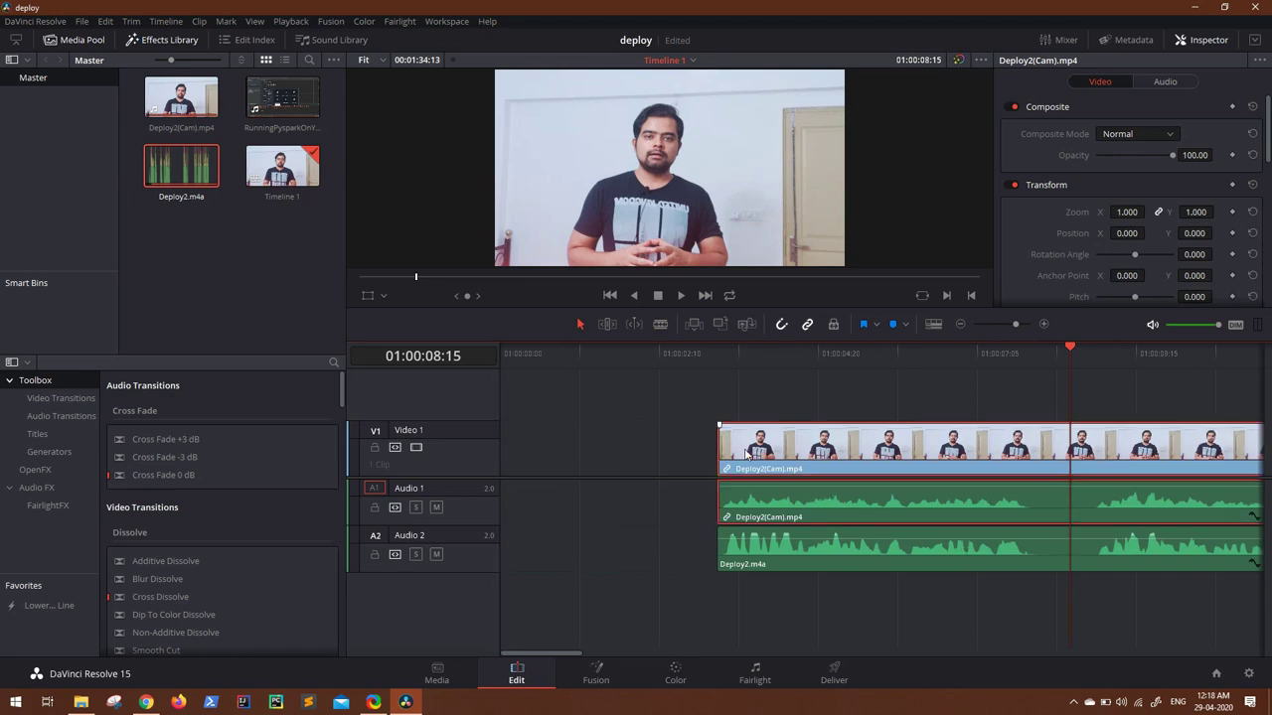
# Drag the camera clips and Deploy2.m4a to the timeline start and play from the beginning.
pyautogui.moveTo(821, 497); pyautogui.dragTo(657, 507)
pyautogui.moveTo(764, 549); pyautogui.dragTo(549, 541)
pyautogui.click(505, 351)
pyautogui.press('space')
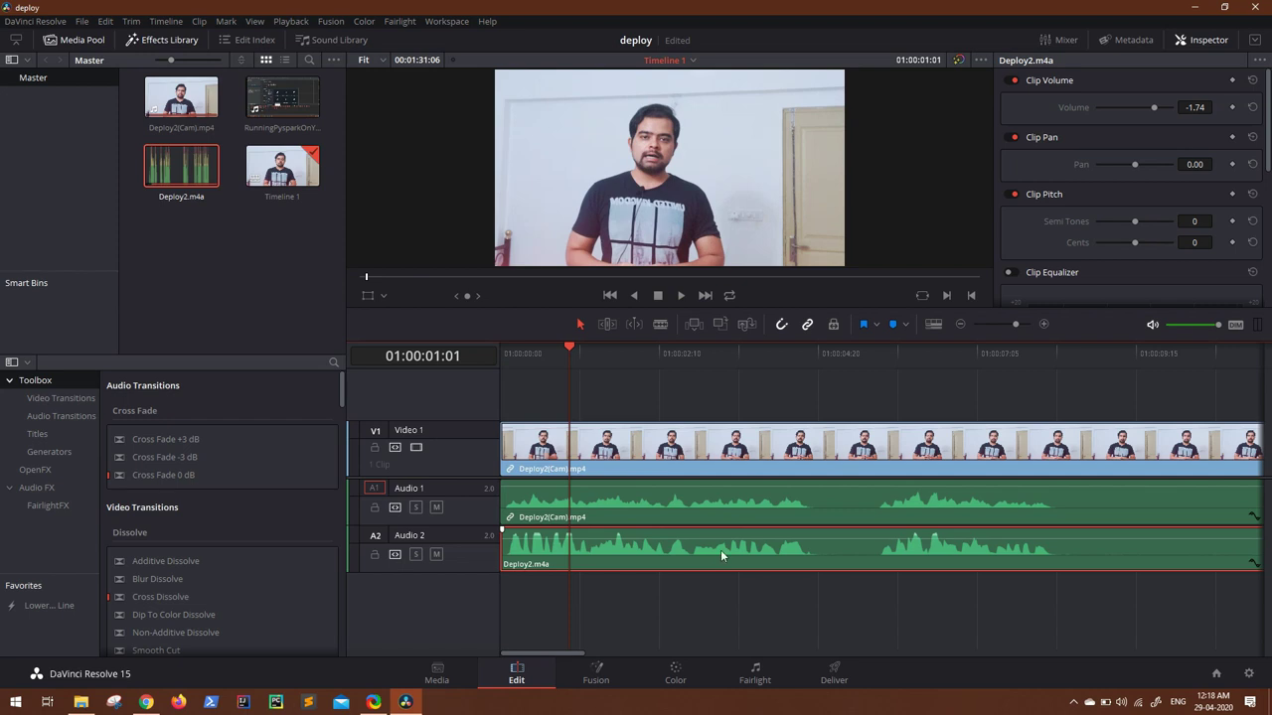
# With Linked Selection off, delete the camera's own audio and move Deploy2.m4a up to Audio 1.
pyautogui.click(727, 511)
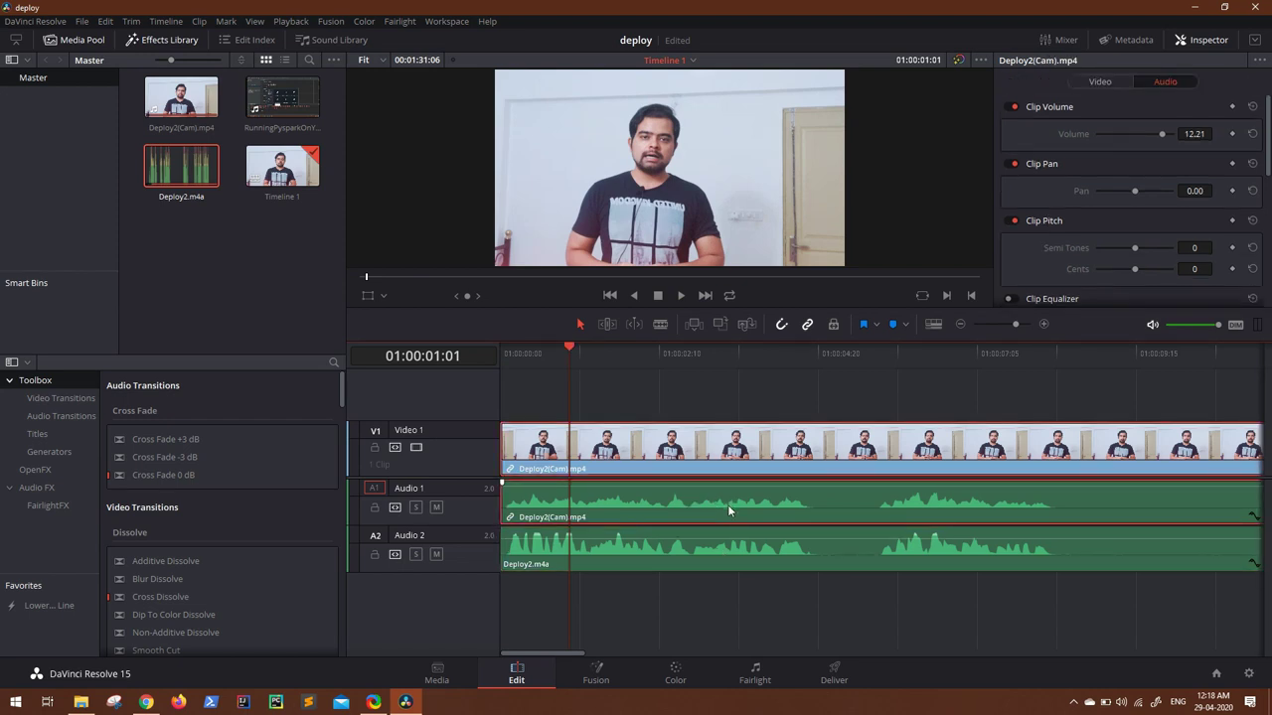
pyautogui.click(804, 326)
pyautogui.click(794, 511)
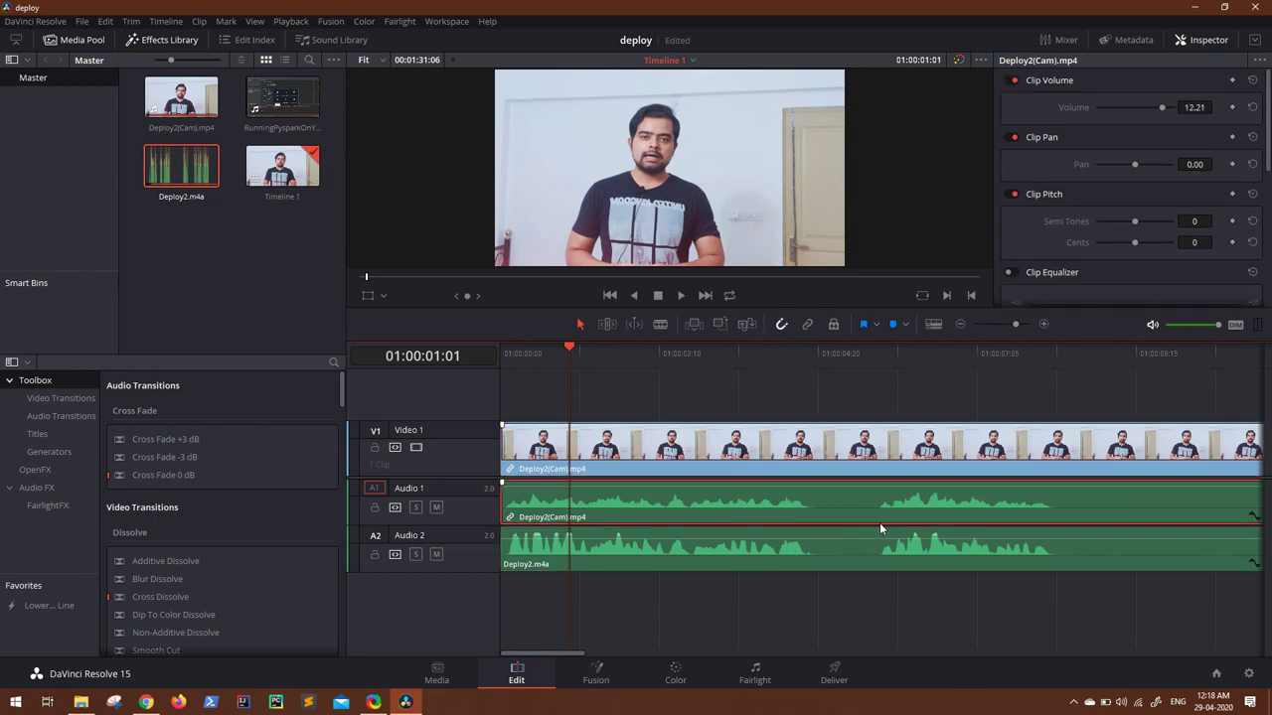
pyautogui.press('Delete')
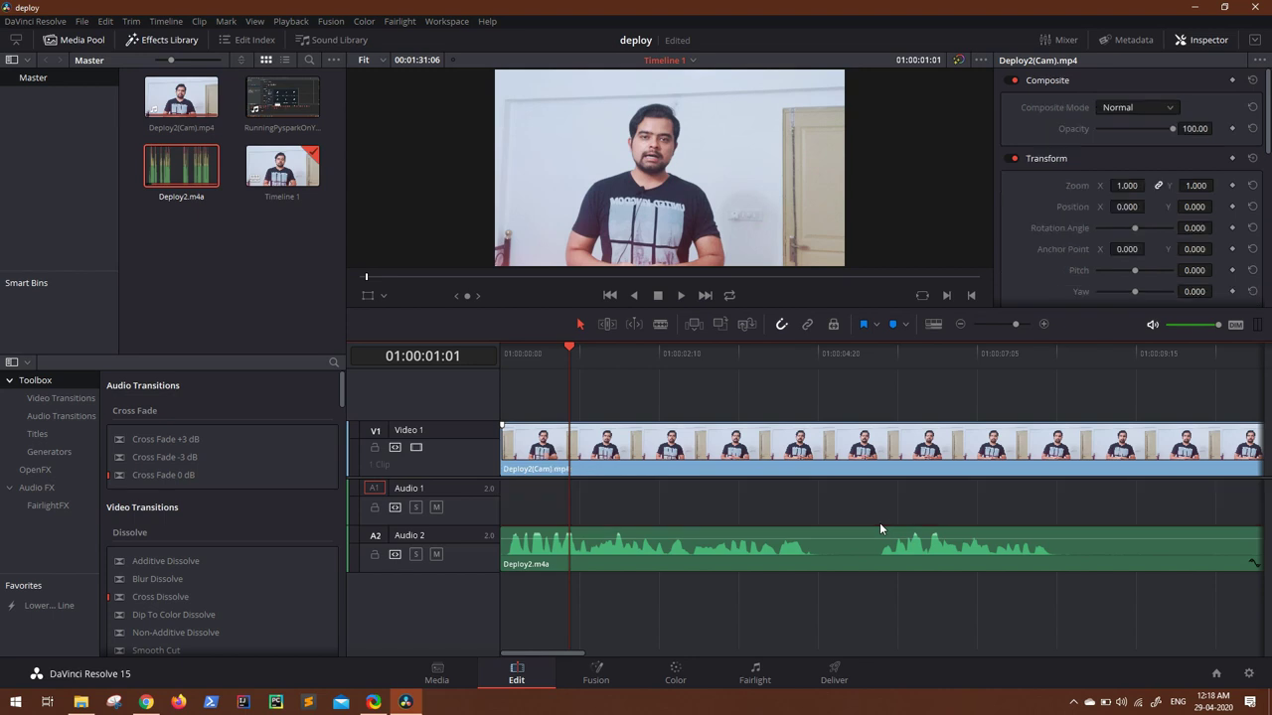
pyautogui.click(826, 552)
pyautogui.moveTo(827, 553); pyautogui.dragTo(828, 505)
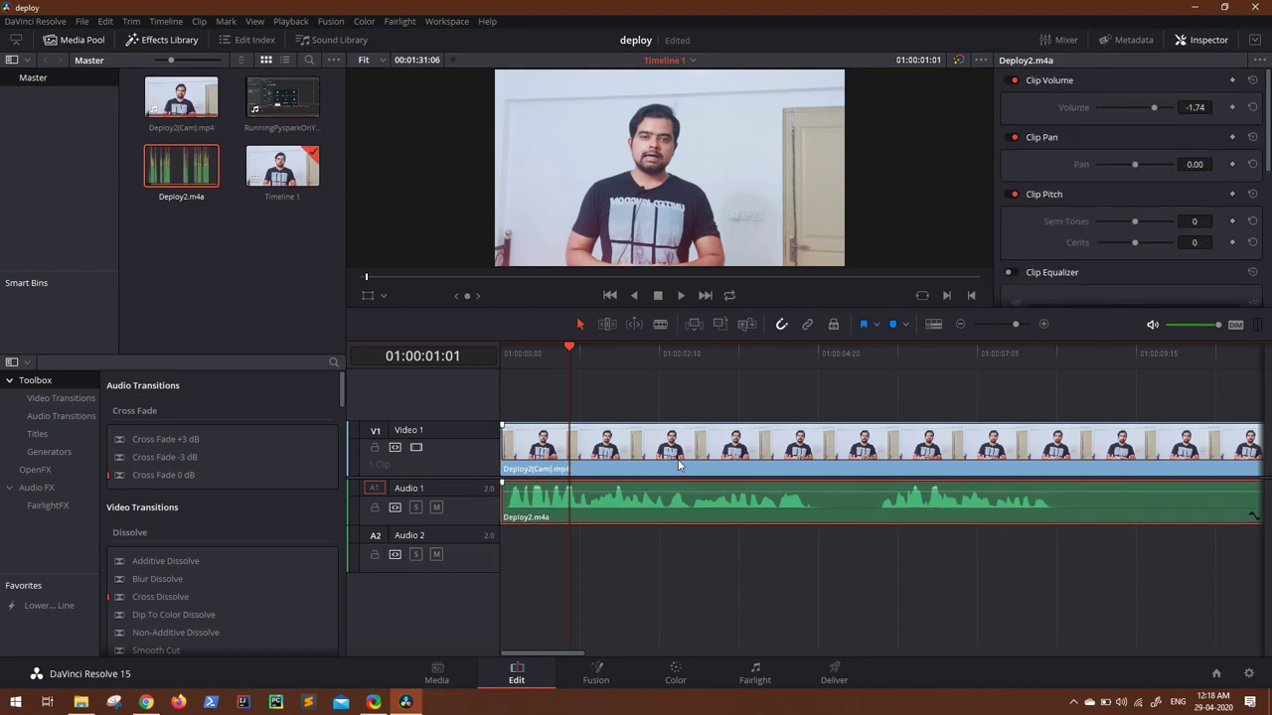
pyautogui.click(506, 354)
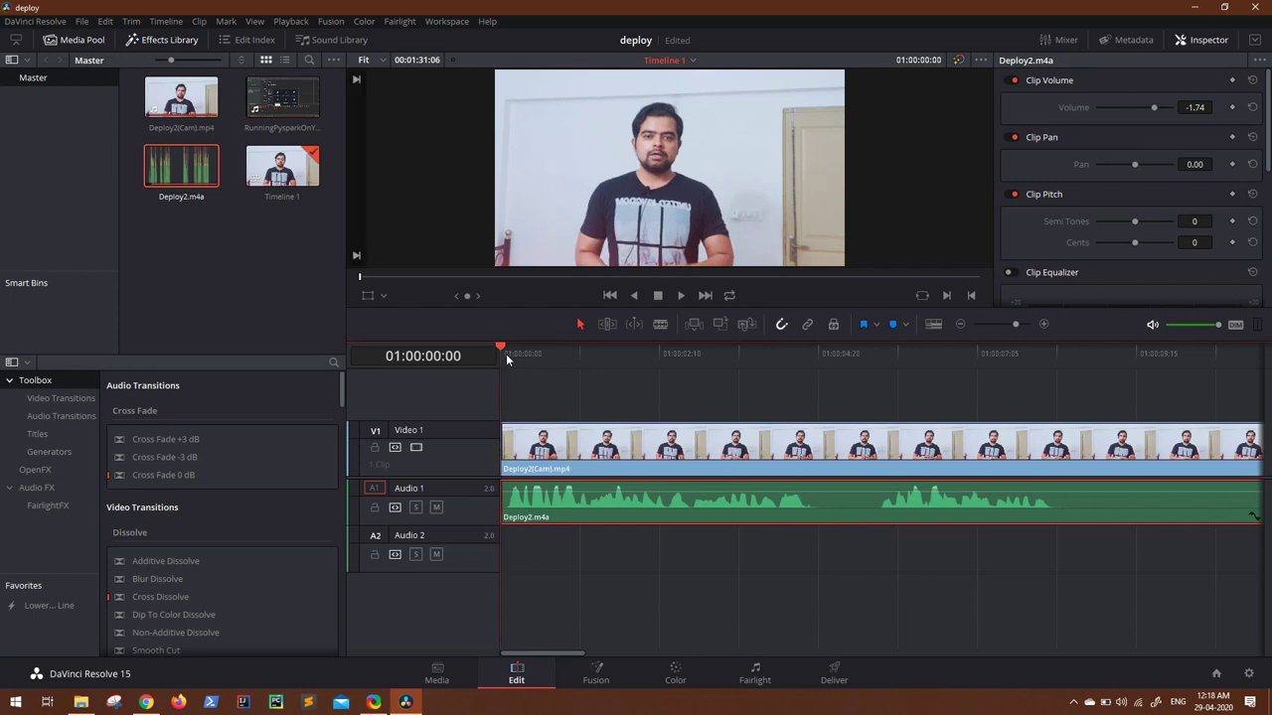
pyautogui.press('space')
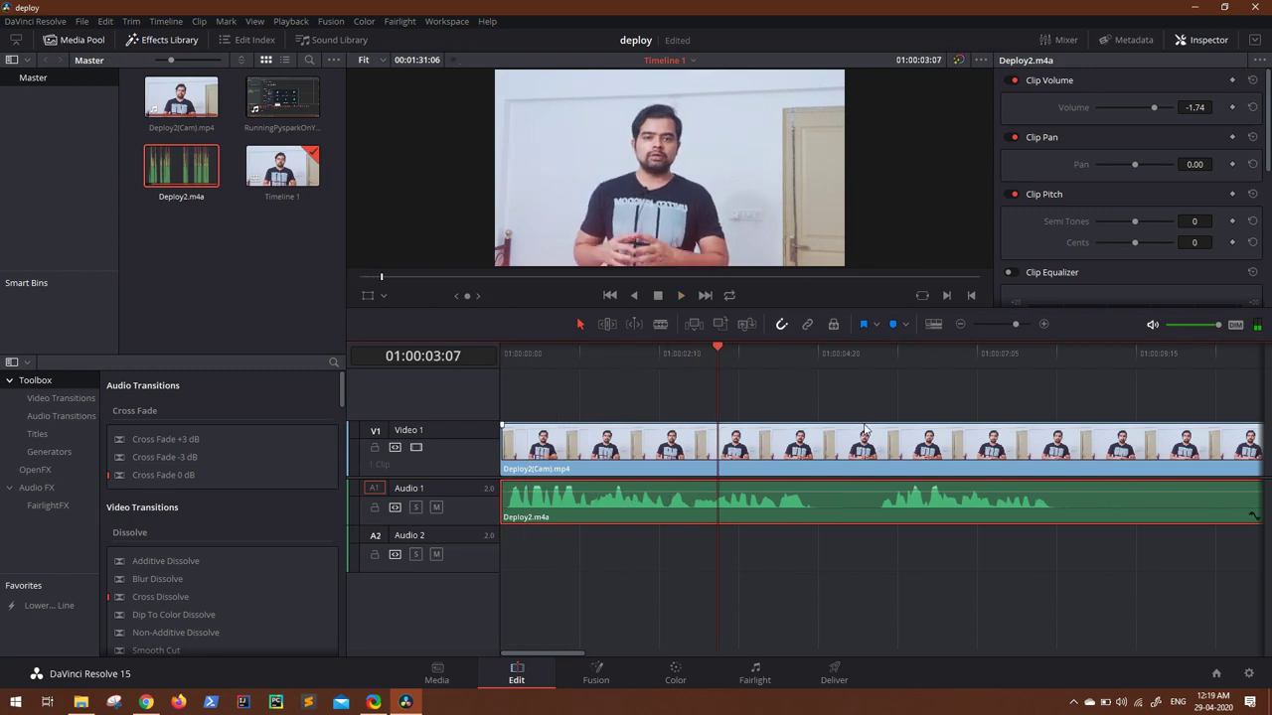
pyautogui.hscroll(2, 839, 435)
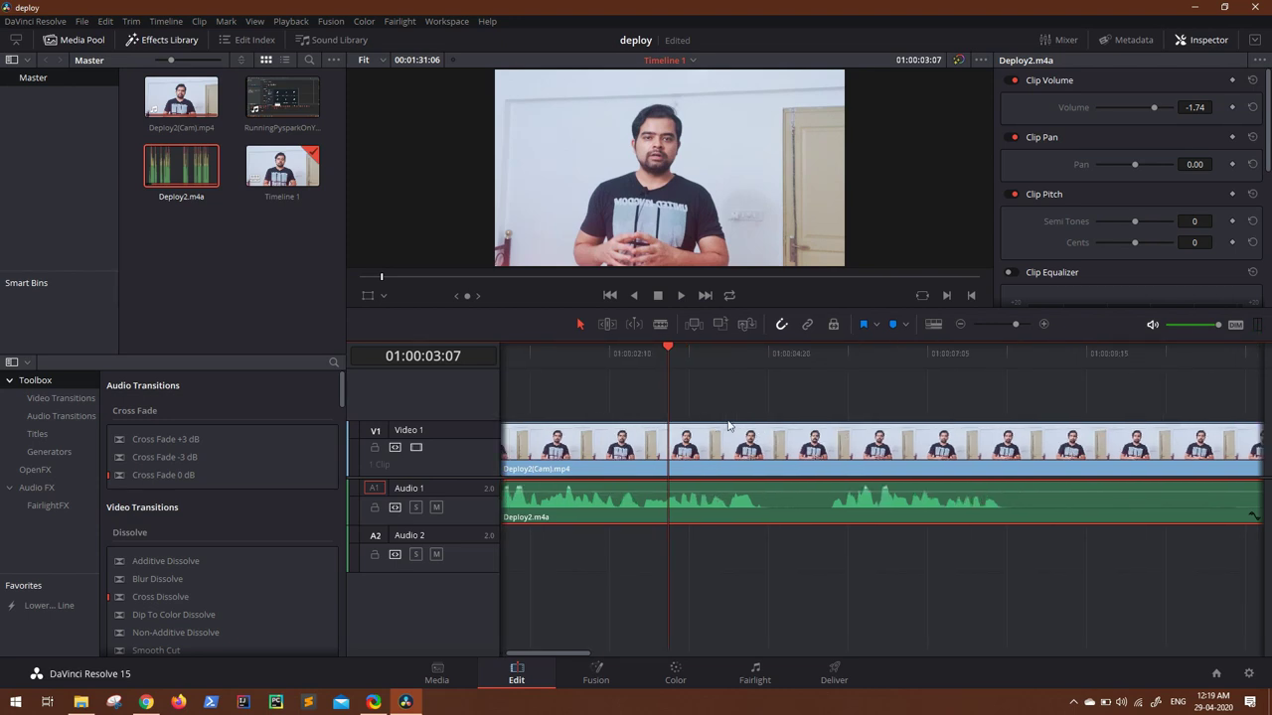
pyautogui.press('space')
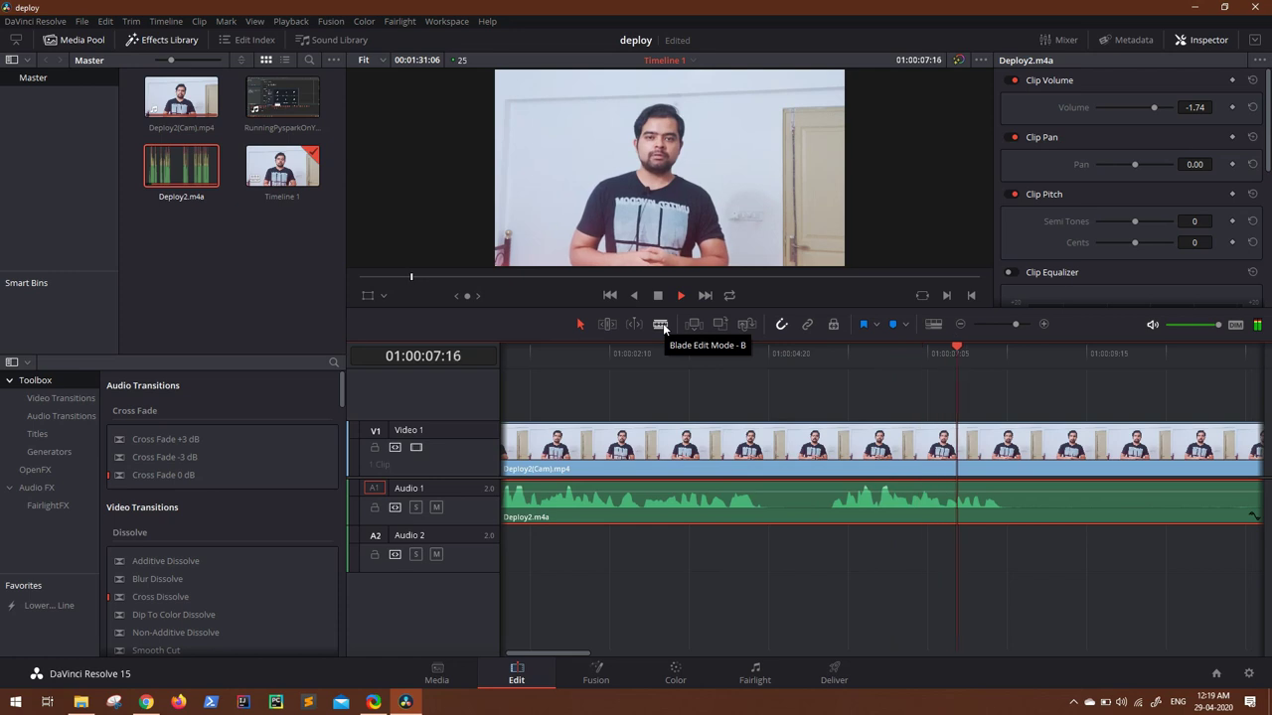
# Blade out the first unwanted pause in the video and audio, ripple-delete it and review the cut.
pyautogui.press('space')
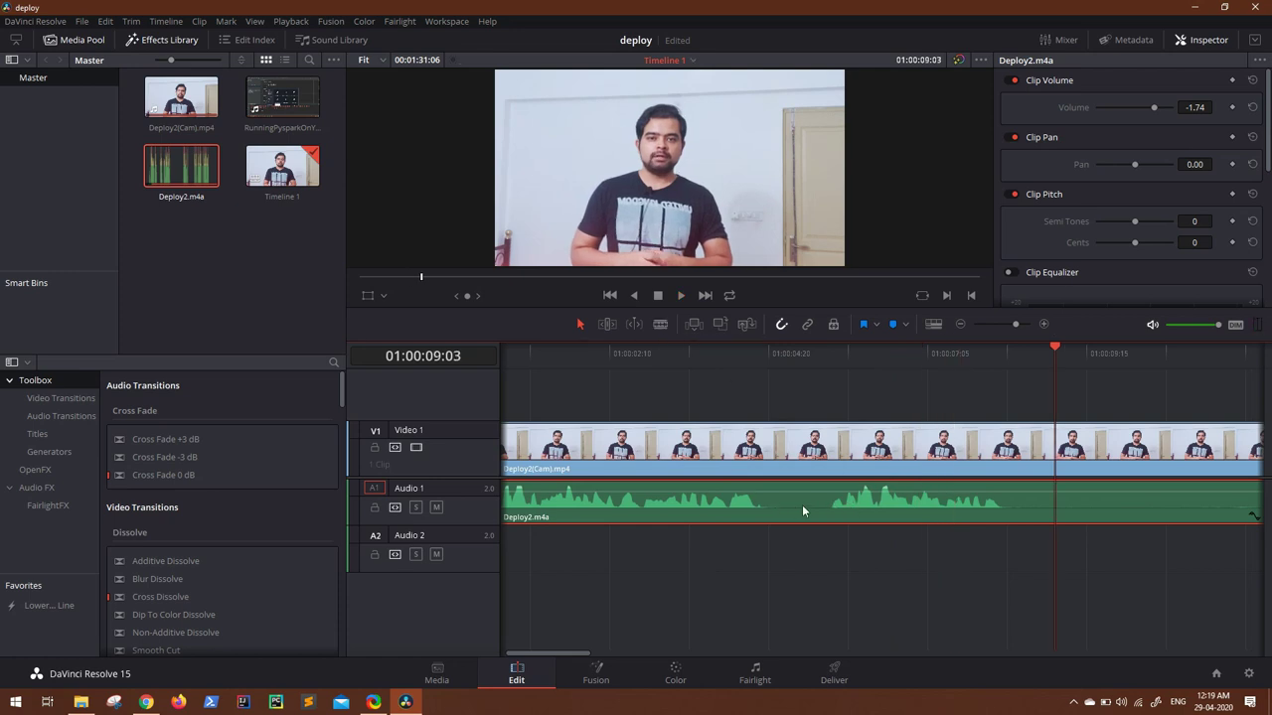
pyautogui.click(659, 324)
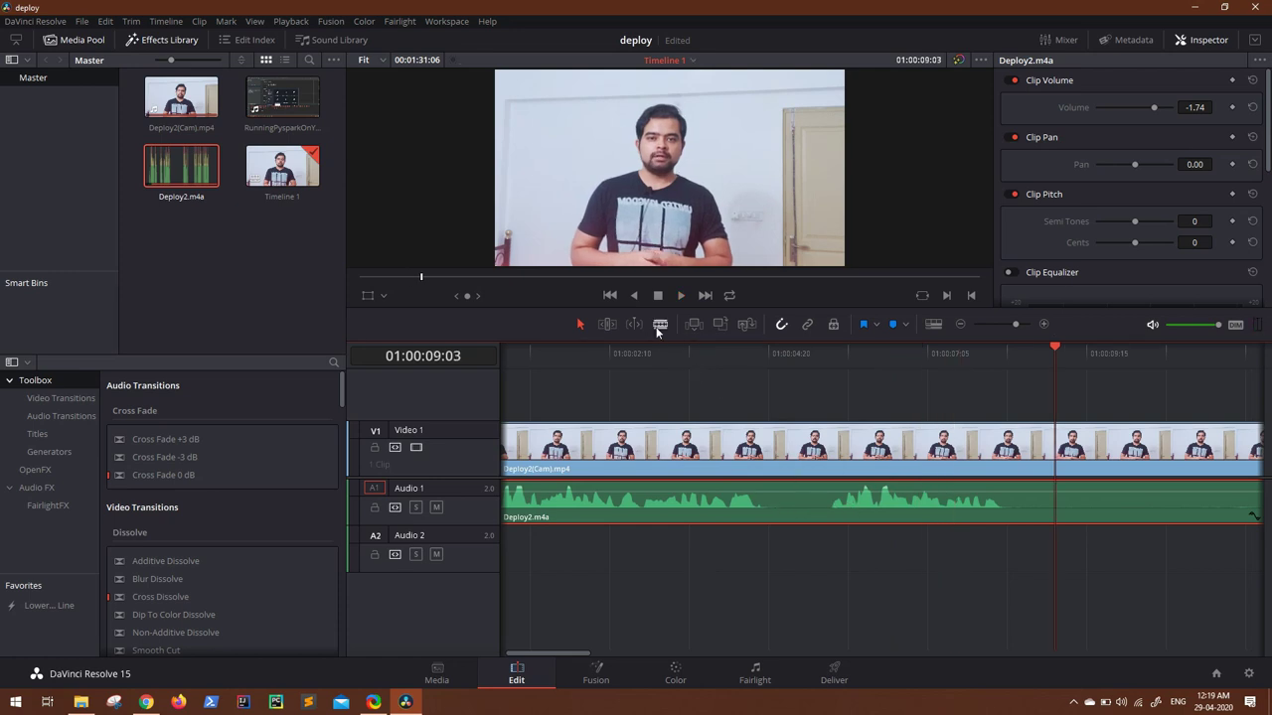
pyautogui.click(765, 502)
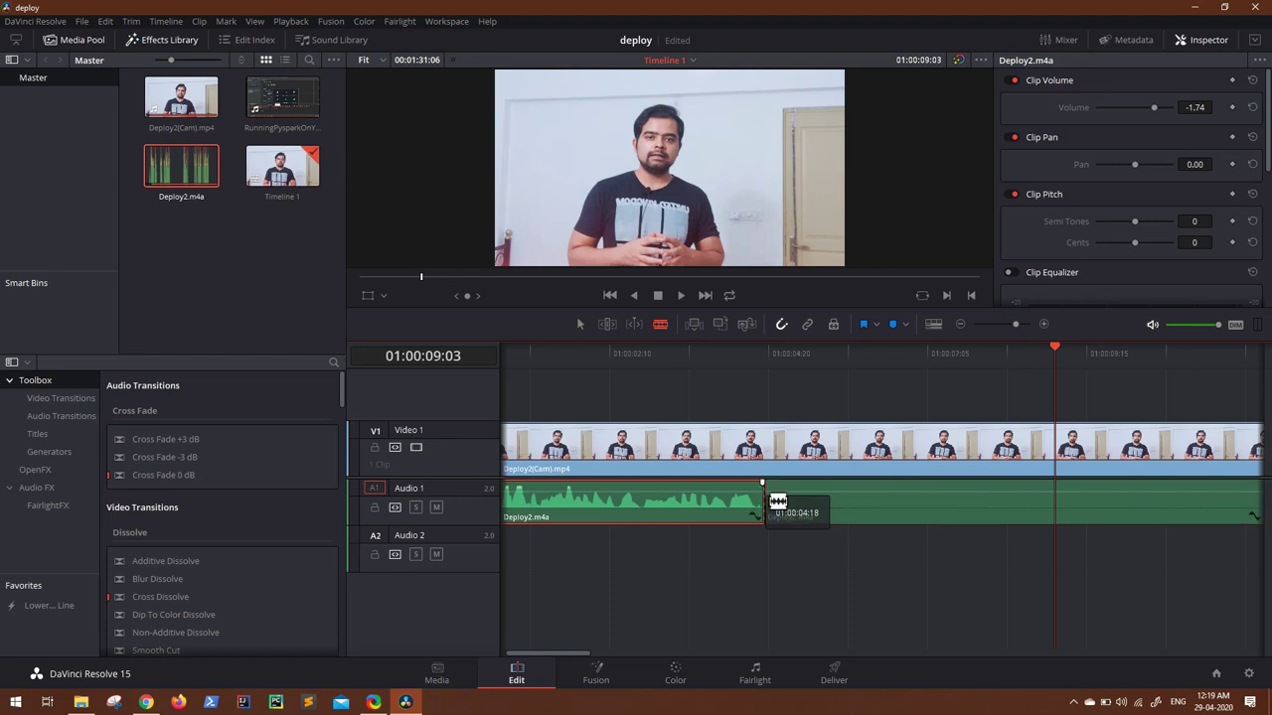
pyautogui.click(830, 504)
pyautogui.click(765, 452)
pyautogui.click(826, 452)
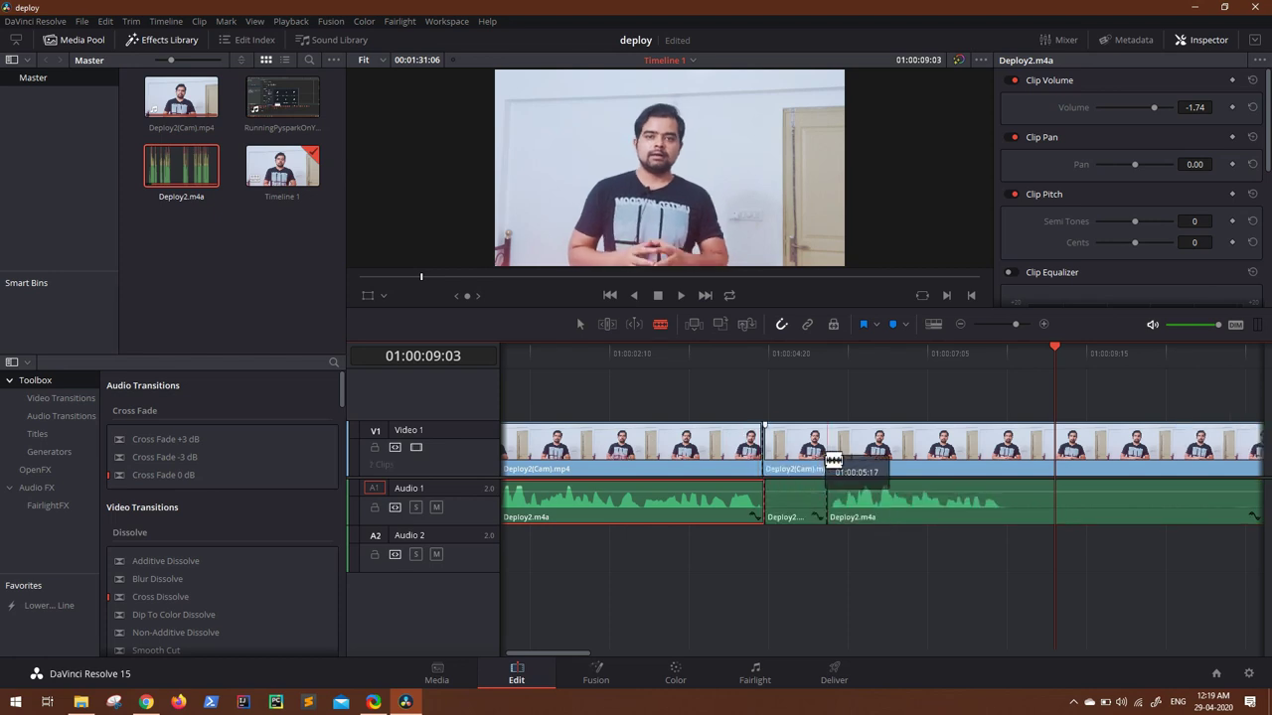
pyautogui.click(580, 324)
pyautogui.click(804, 503)
pyautogui.press('Delete')
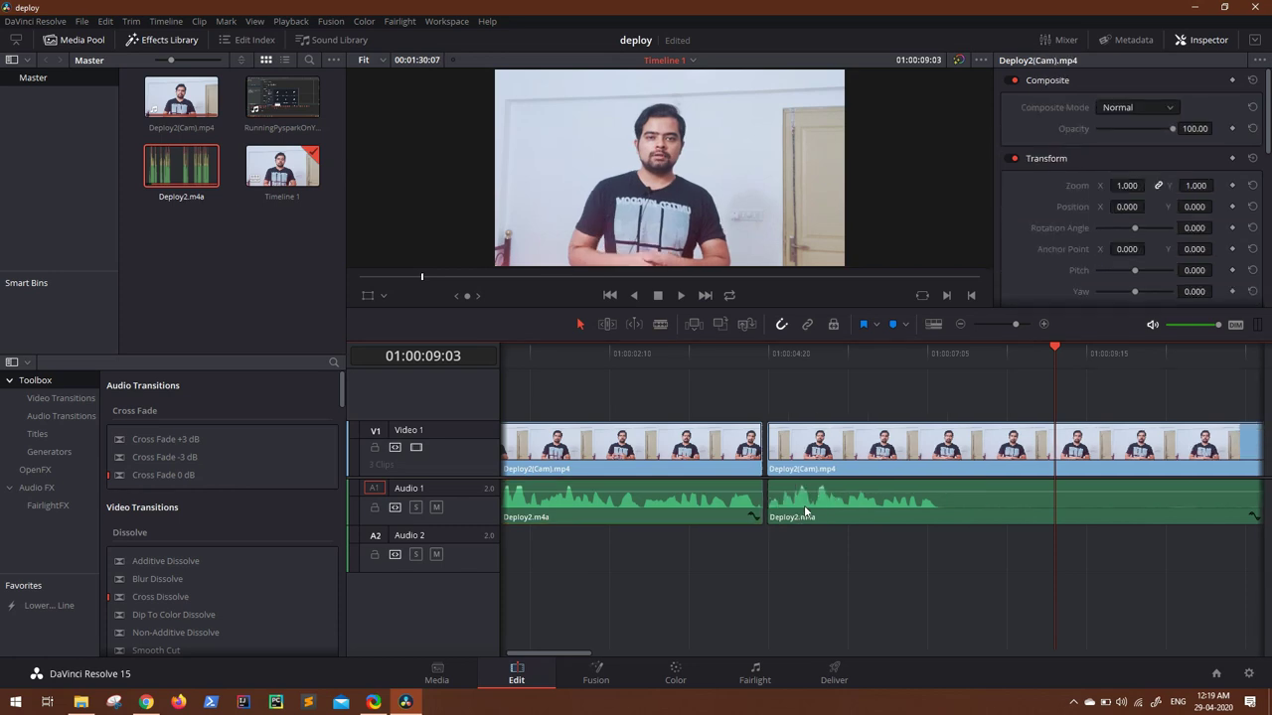
pyautogui.click(697, 358)
pyautogui.press('space')
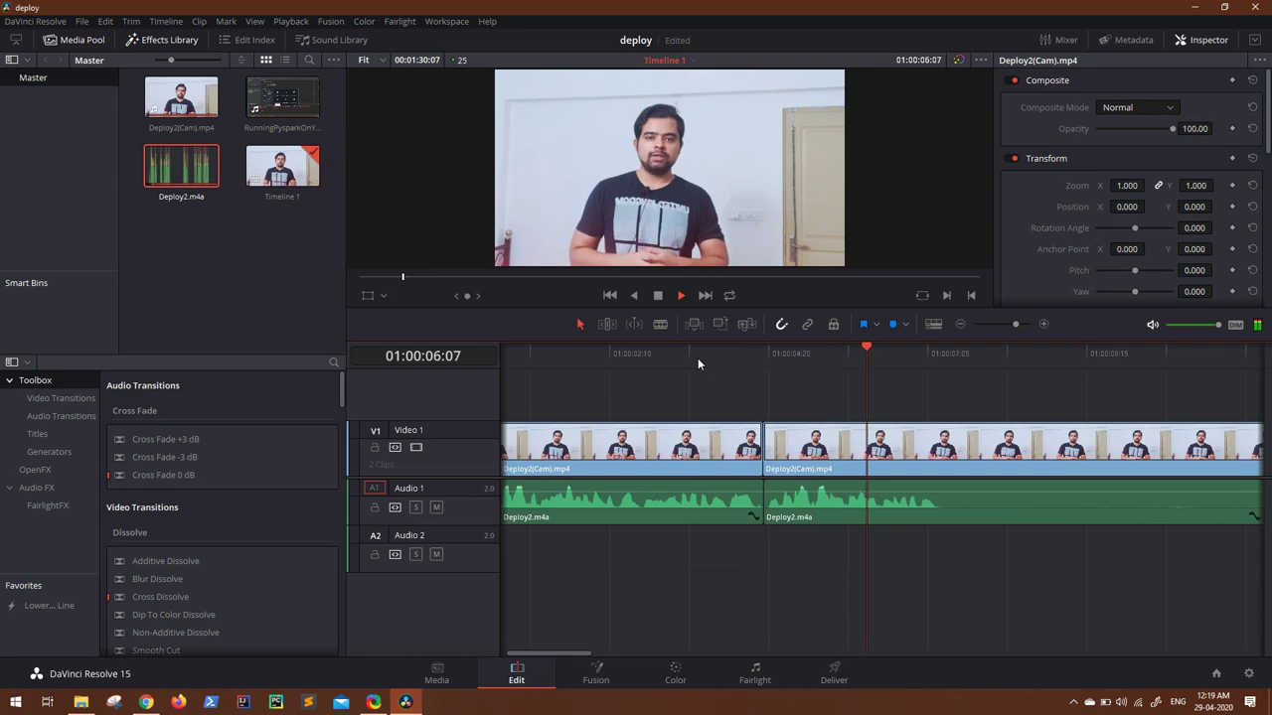
pyautogui.press('space')
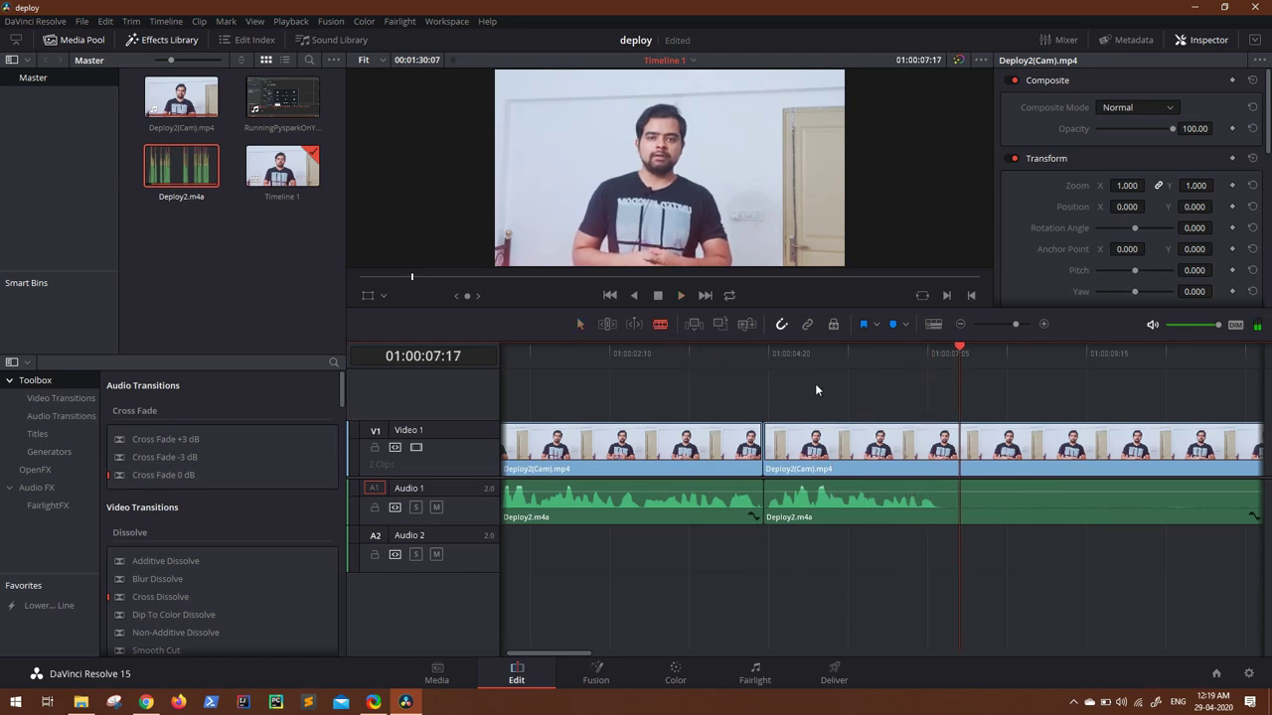
# Split the clips at the next unwanted pause and select the split-off audio piece for removal.
pyautogui.click(943, 447)
pyautogui.hscroll(5, 993, 447)
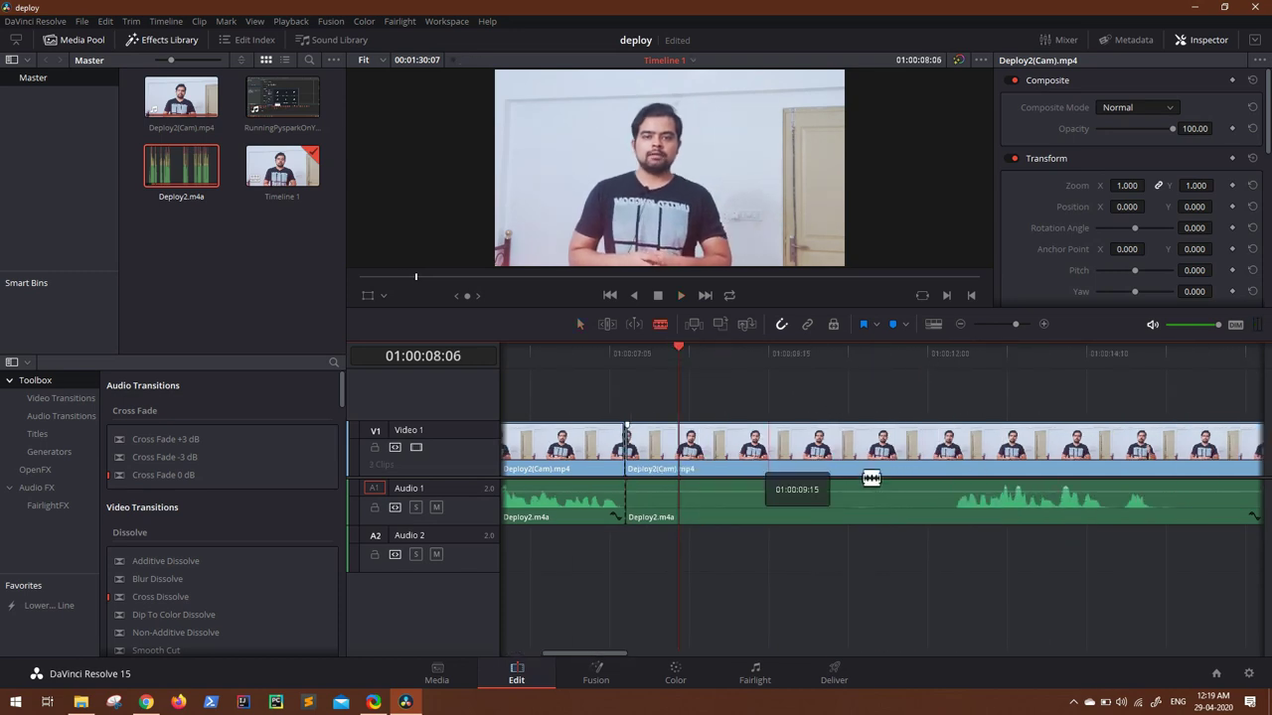
pyautogui.click(945, 352)
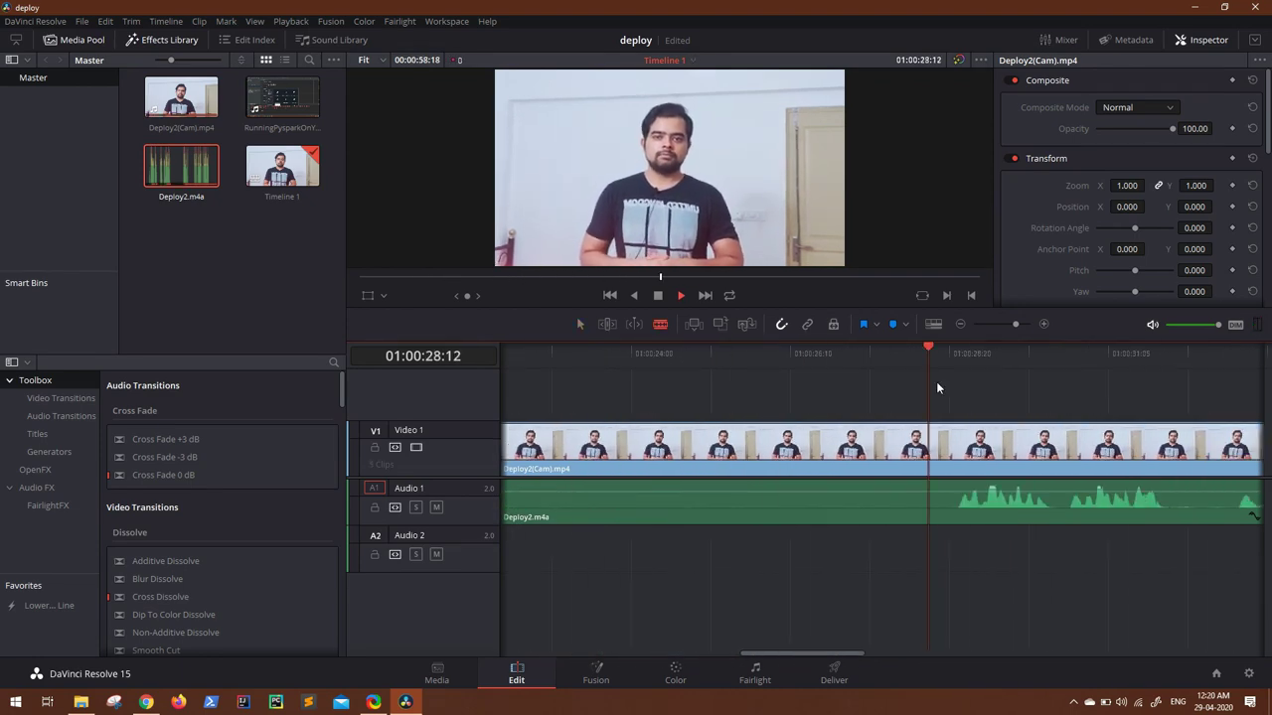
pyautogui.press('a')
pyautogui.click(952, 494)
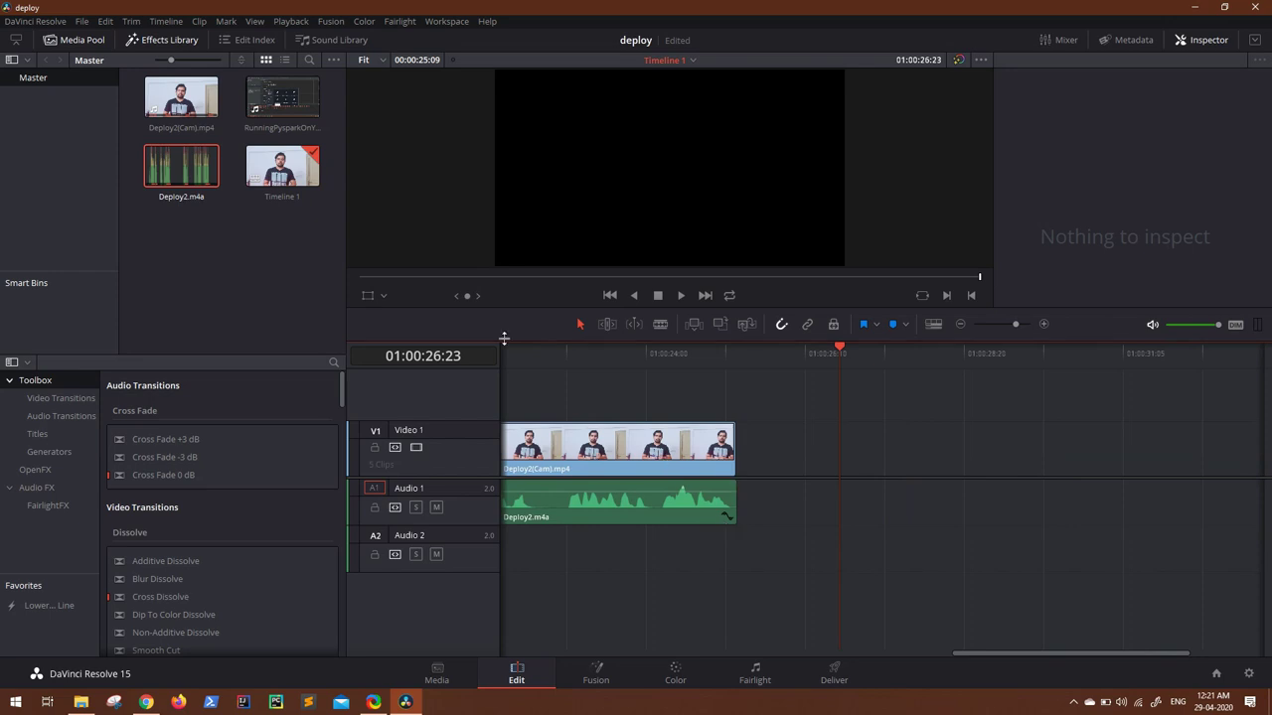
# Drag IntroText_20190318_183551.mp4 from the pendingforEdit folder onto Video 1 after the camera footage.
pyautogui.hotkey('alt', 'Tab')
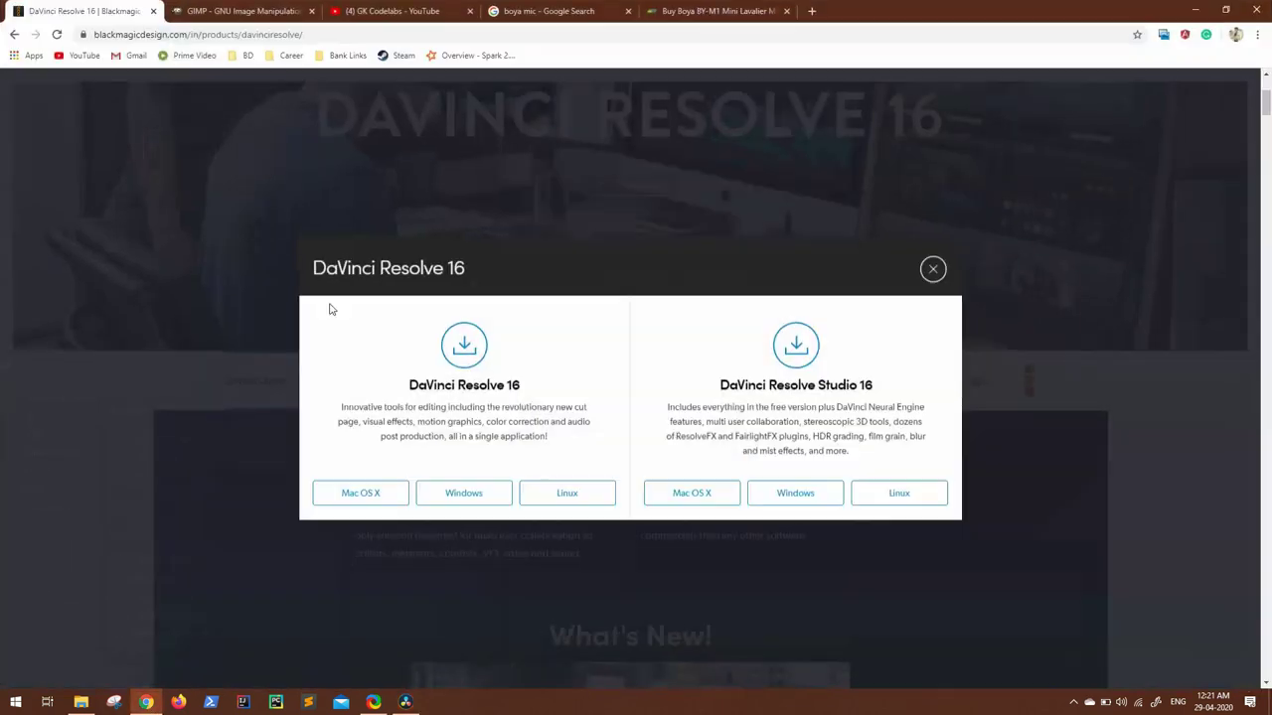
pyautogui.click(81, 702)
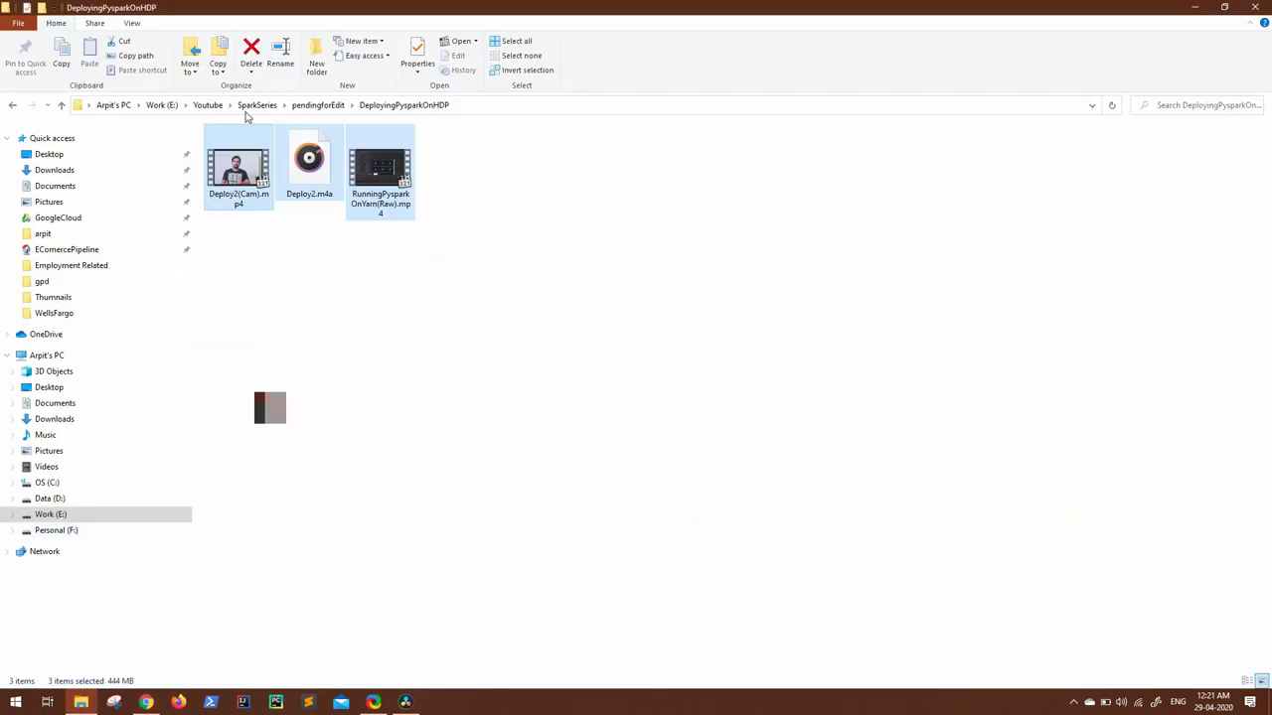
pyautogui.click(324, 106)
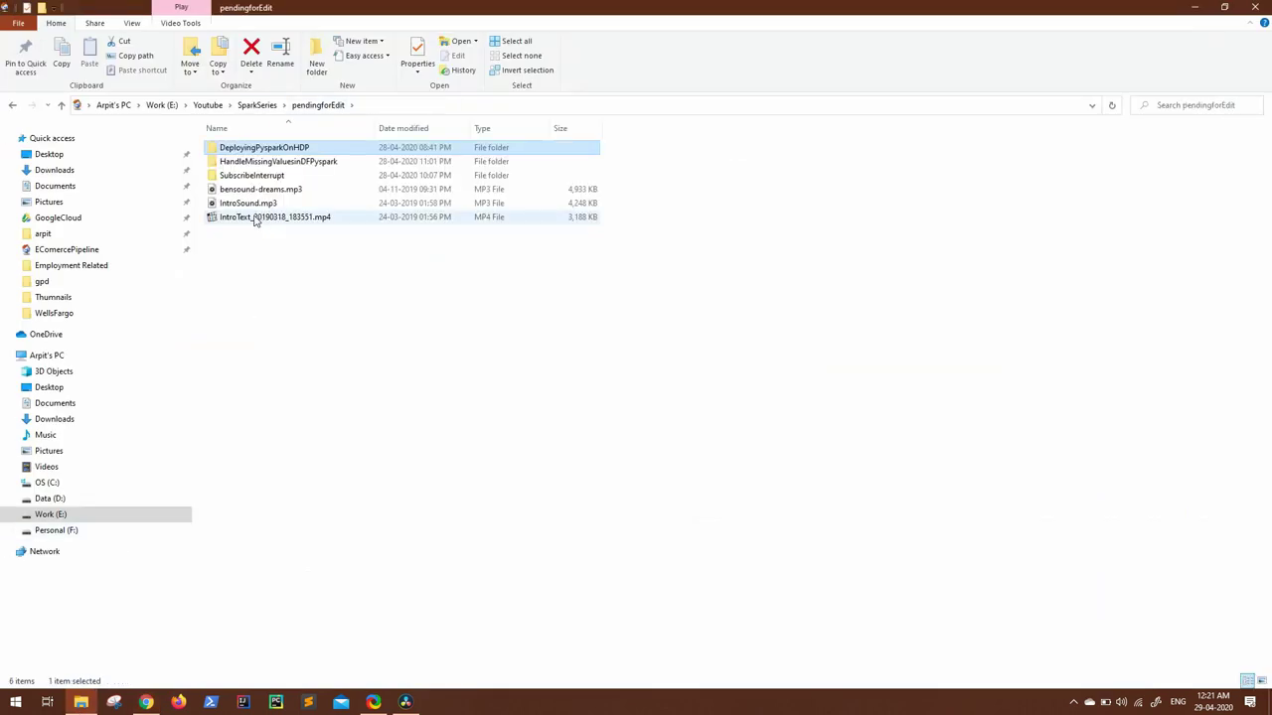
pyautogui.moveTo(254, 220); pyautogui.dragTo(781, 461)
pyautogui.click(765, 450)
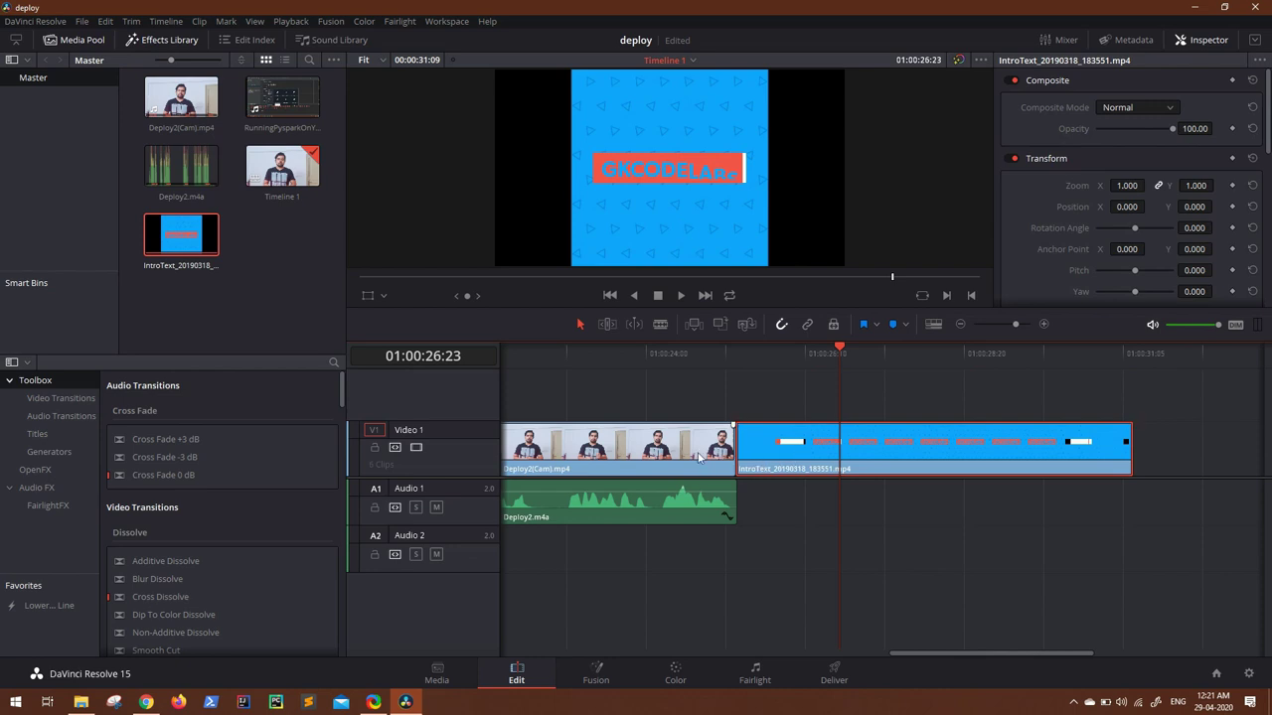
# Enlarge the IntroText clip to zoom 1.759 so it fills the frame.
pyautogui.click(702, 457)
pyautogui.click(763, 457)
pyautogui.click(367, 295)
pyautogui.moveTo(570, 268); pyautogui.dragTo(486, 340)
# Play the transition from the camera footage into the intro clip to check it.
pyautogui.click(710, 360)
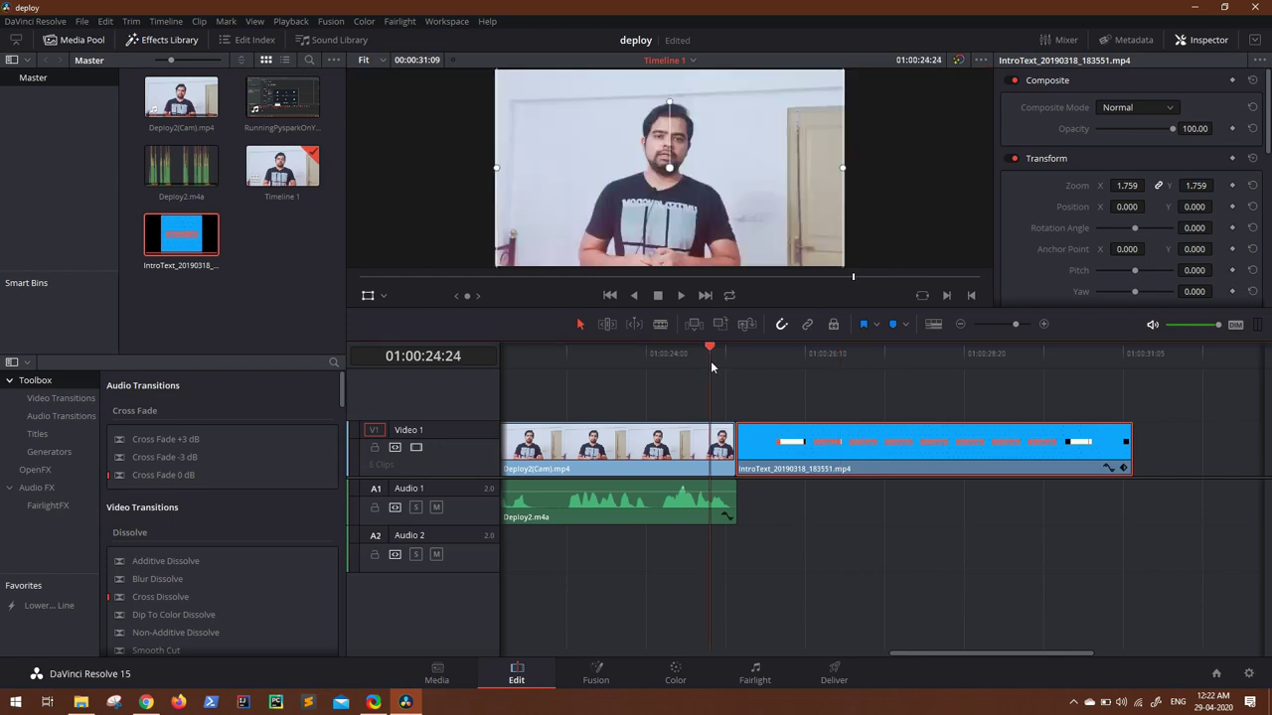
pyautogui.press('space')
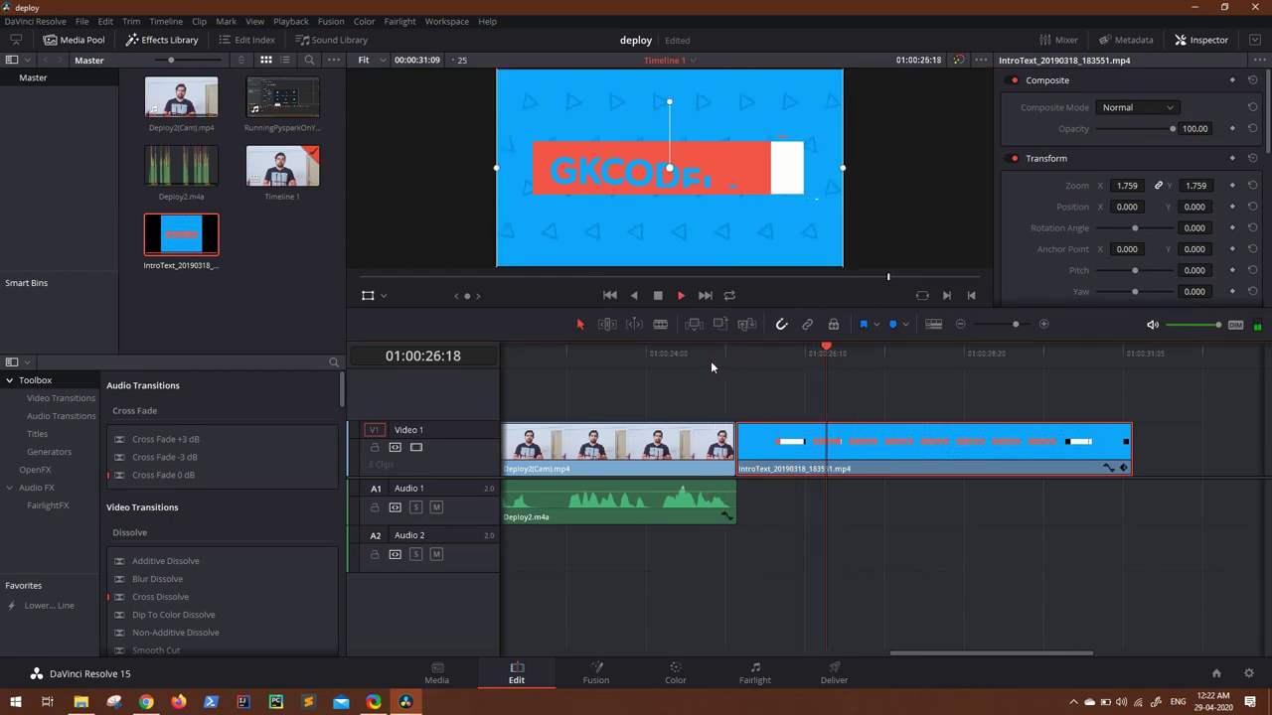
pyautogui.press('space')
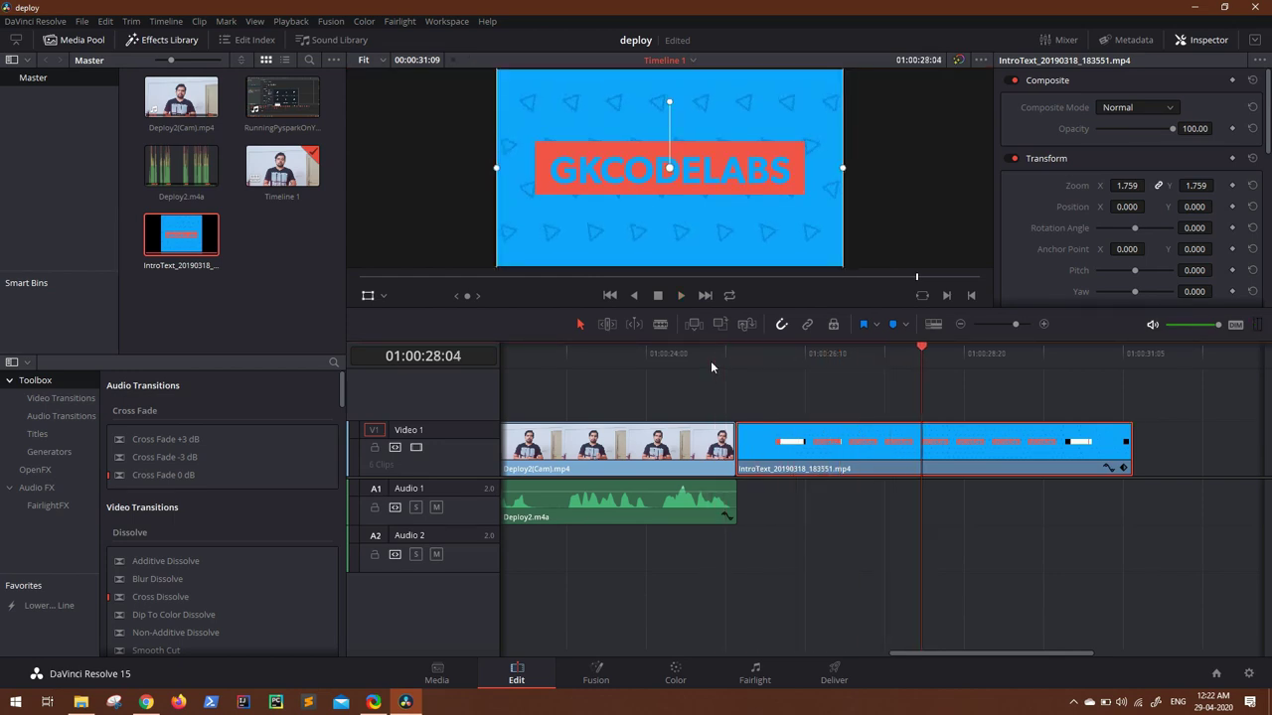
pyautogui.click(715, 362)
pyautogui.click(634, 361)
pyautogui.press('space')
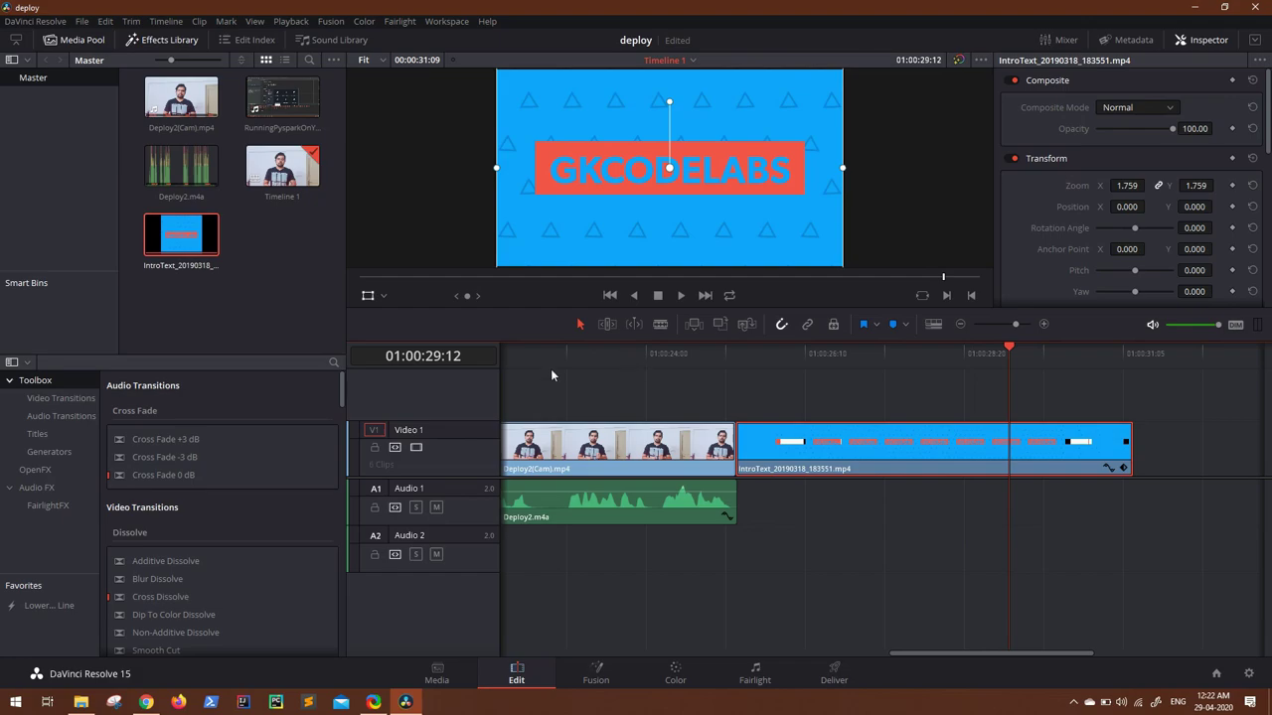
# Browse to Youtube > YoutubeAudioFreeRoyaltyTracks > Music and drop The_Good_Old_Days.mp3 onto Audio 1 after Deploy2.m4a.
pyautogui.click(80, 703)
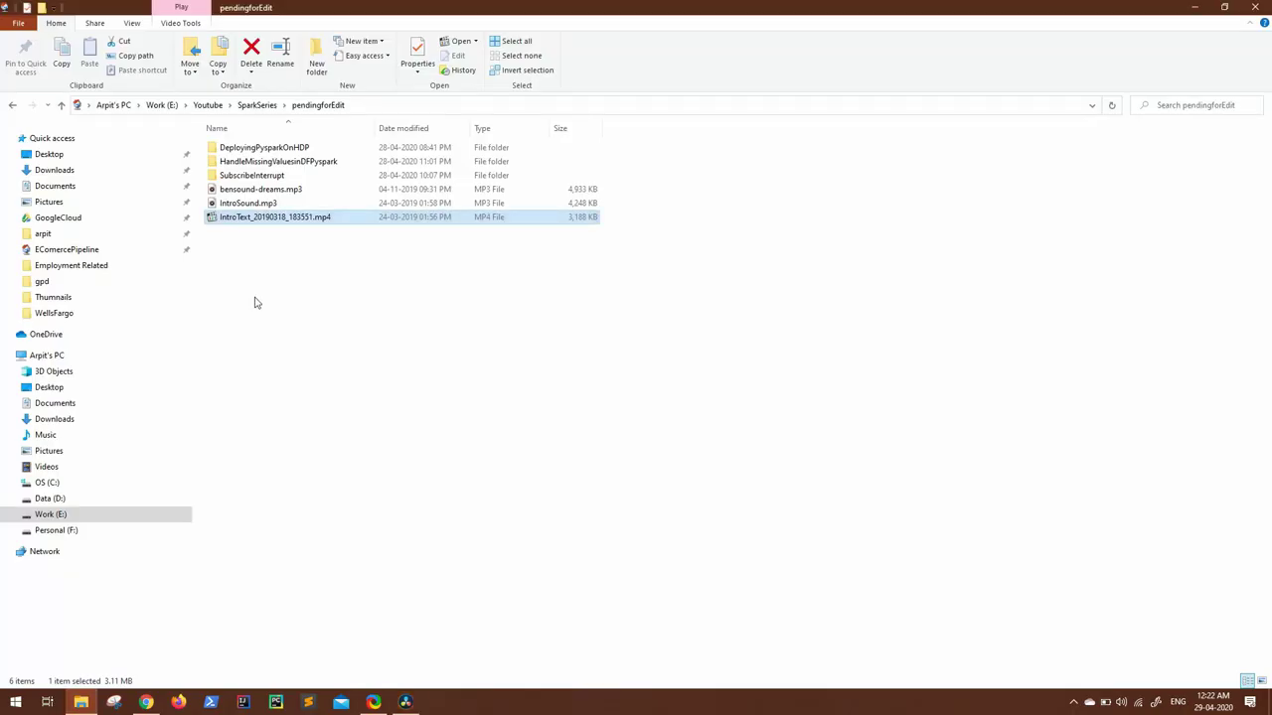
pyautogui.click(255, 106)
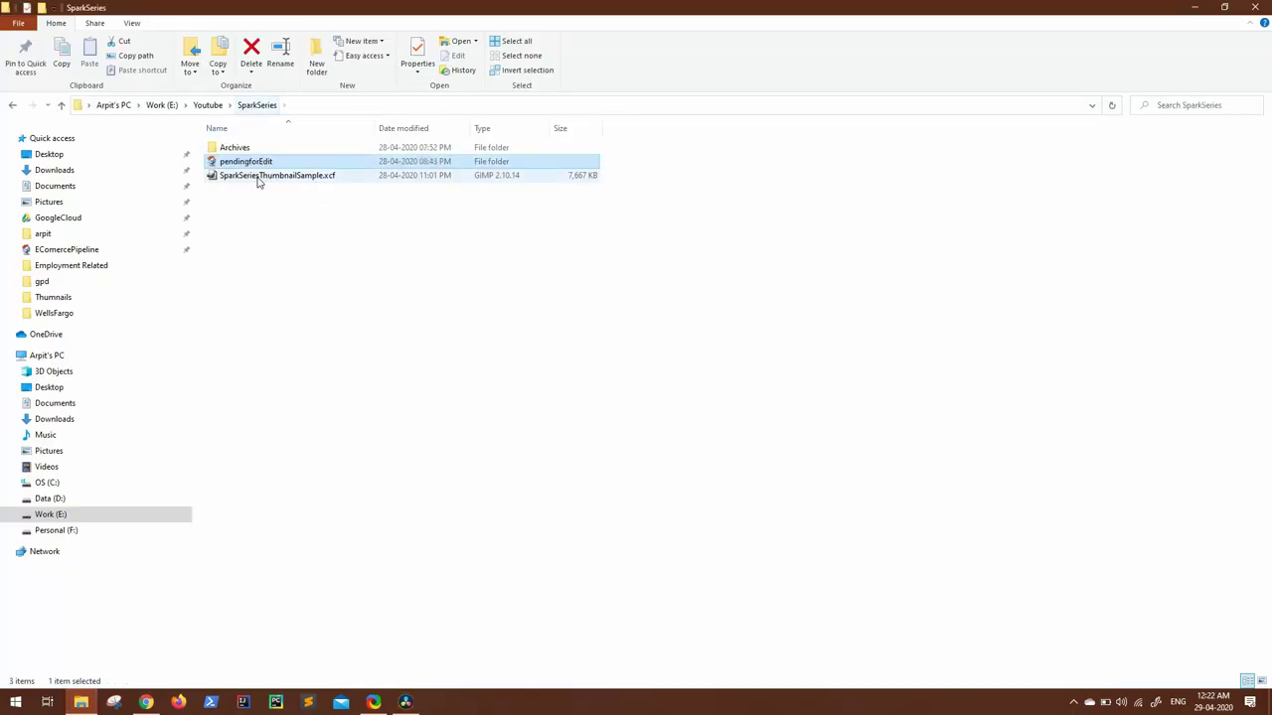
pyautogui.click(208, 105)
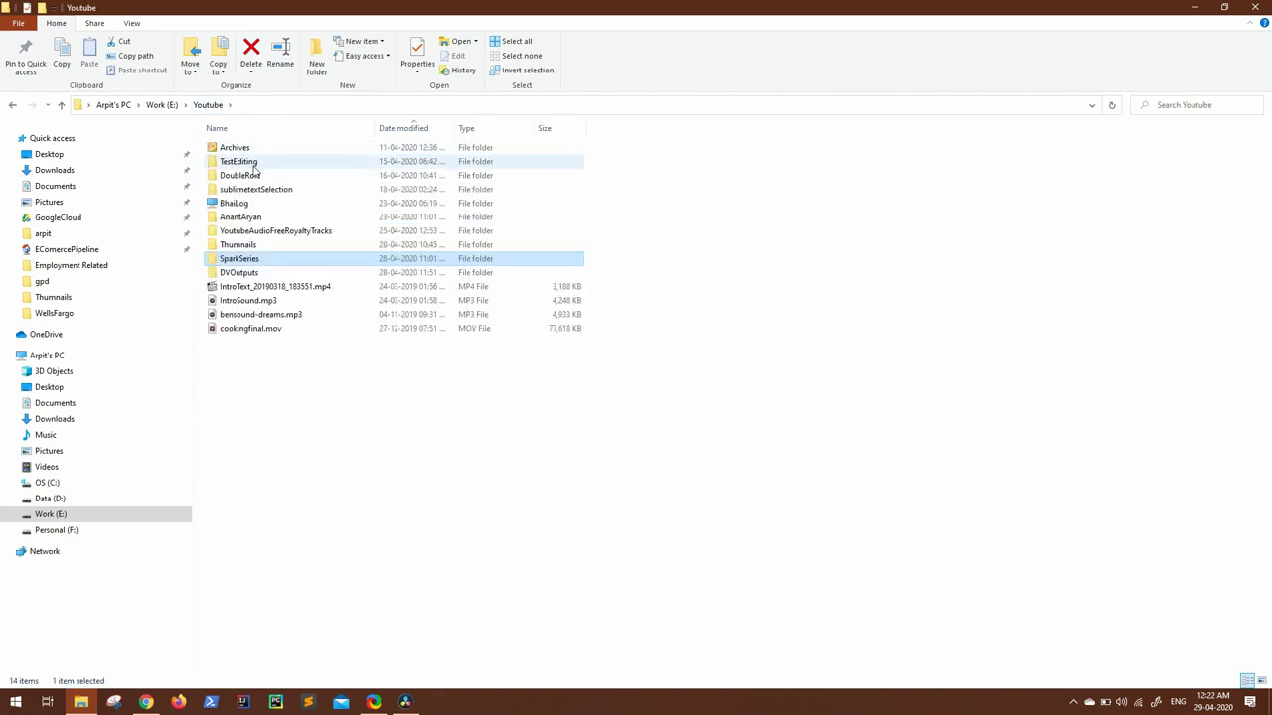
pyautogui.doubleClick(269, 233)
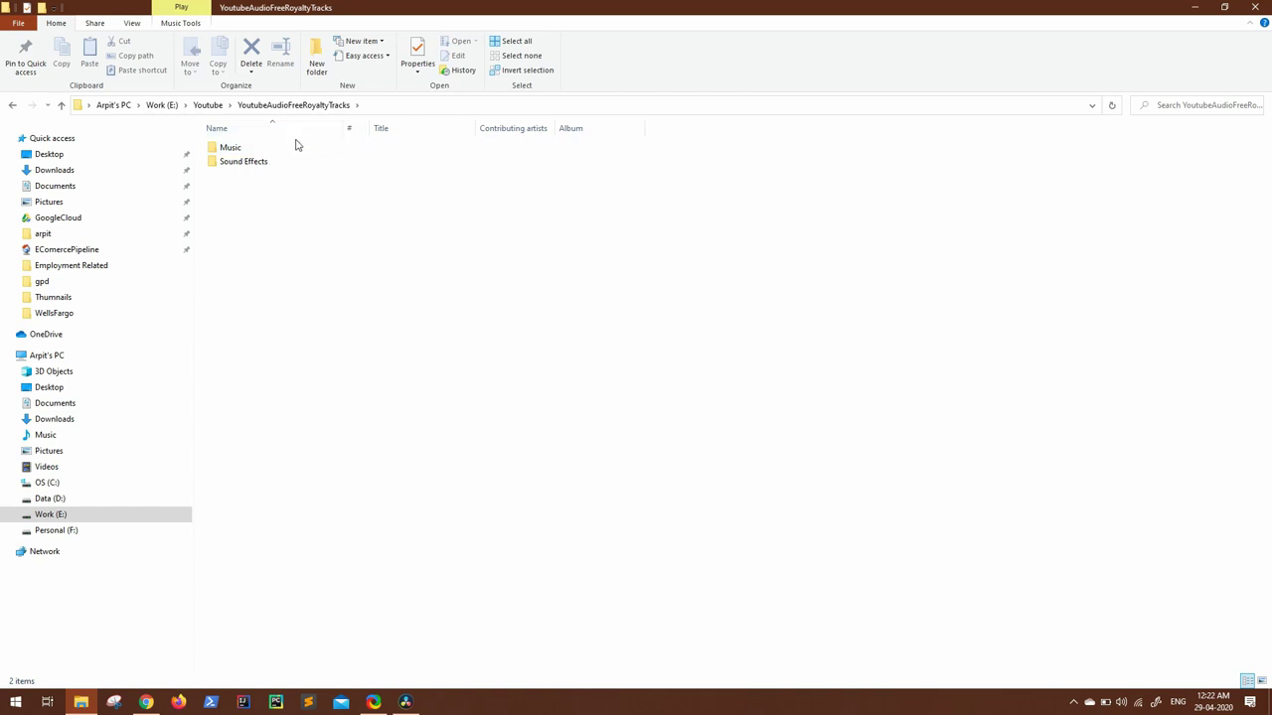
pyautogui.doubleClick(243, 148)
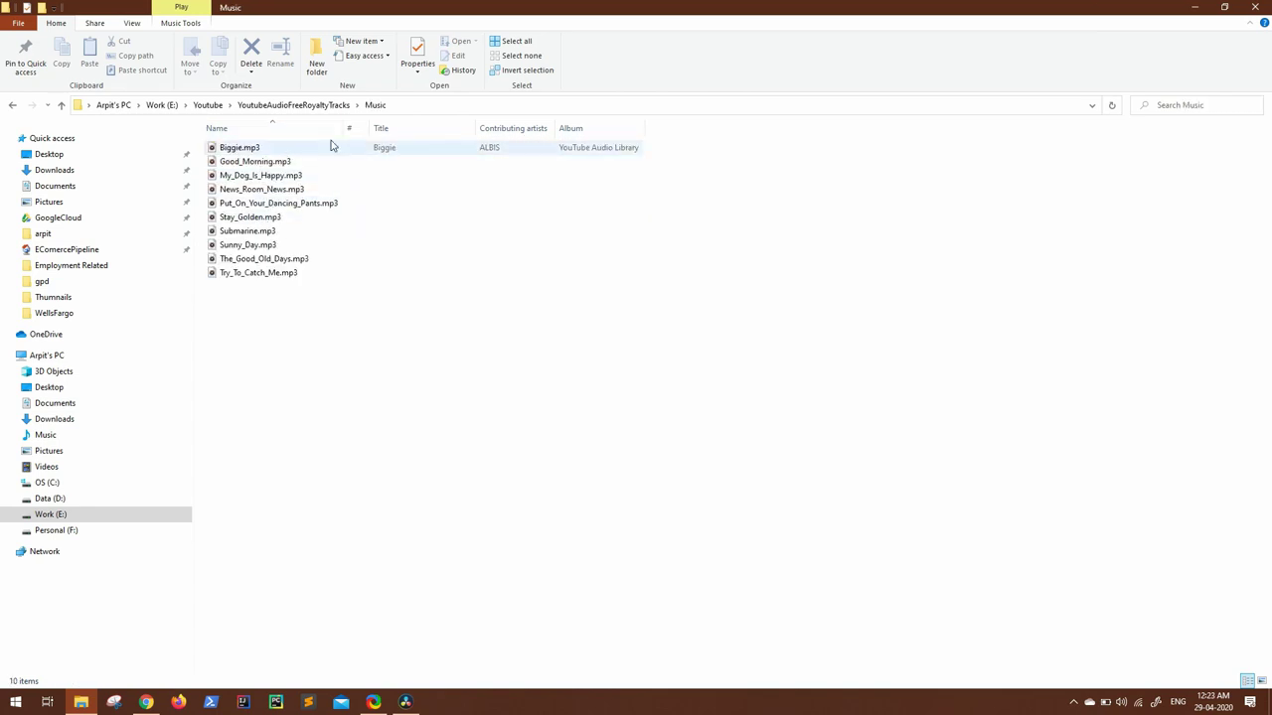
pyautogui.moveTo(348, 127); pyautogui.dragTo(409, 129)
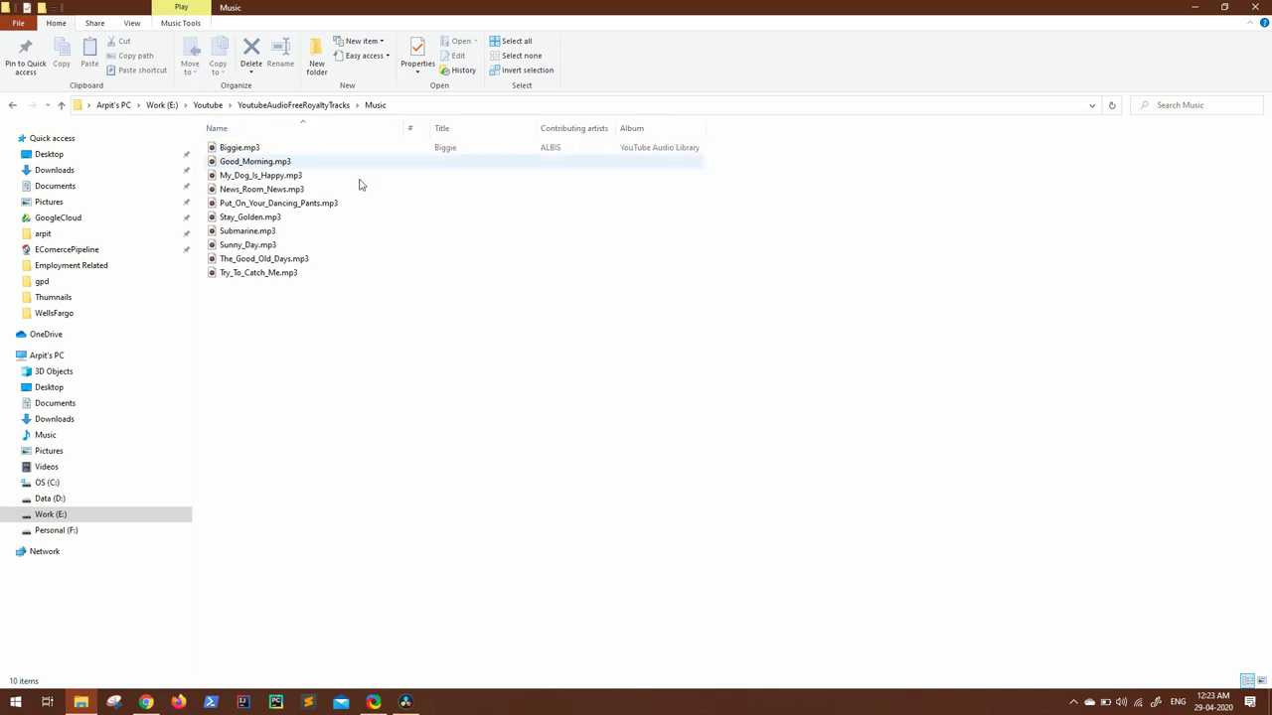
pyautogui.click(274, 259)
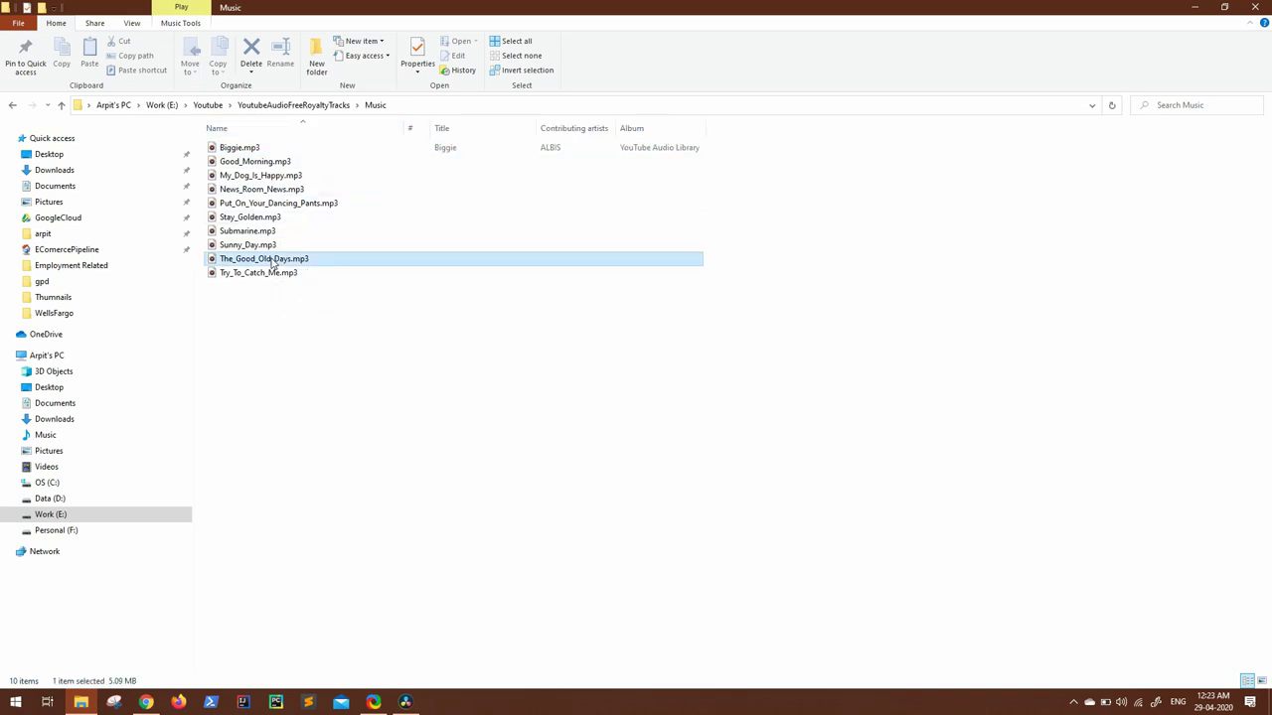
pyautogui.moveTo(437, 260); pyautogui.dragTo(711, 489)
# Undo three recent edits to restore the music clip, then preview the intro with the music from 24:14.
pyautogui.hscroll(5, 1008, 523)
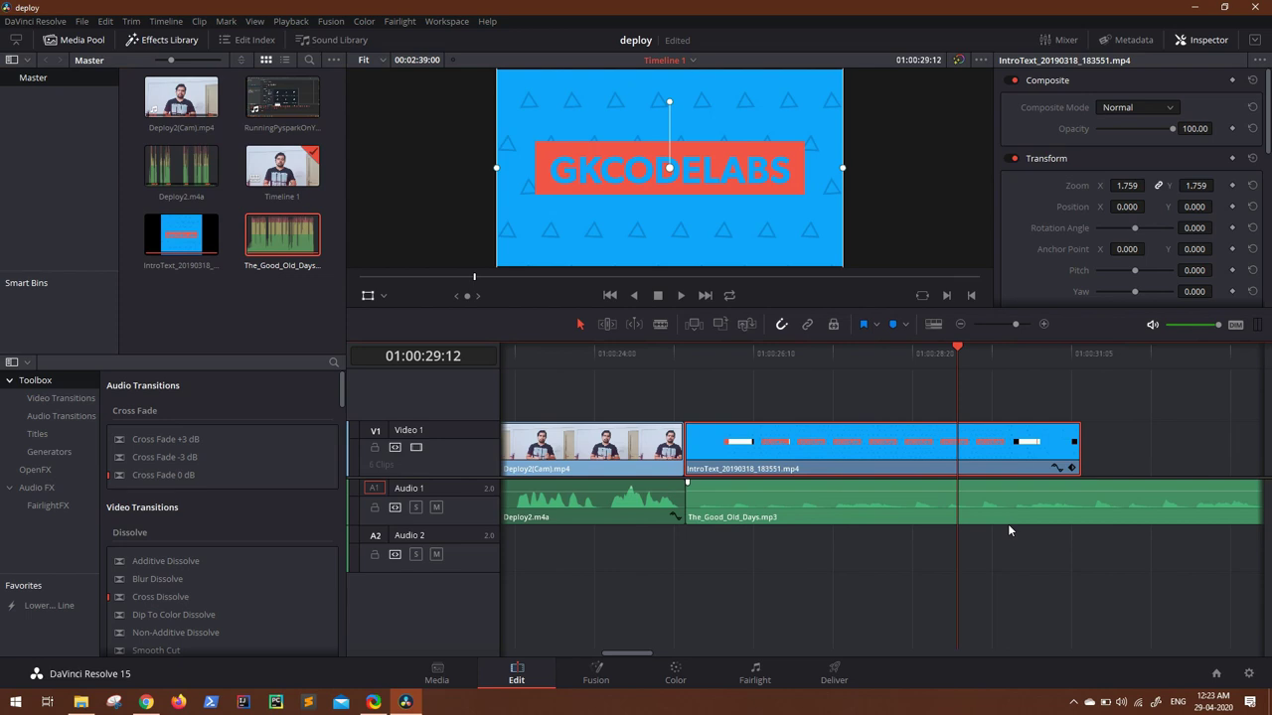
pyautogui.click(859, 354)
pyautogui.press('space')
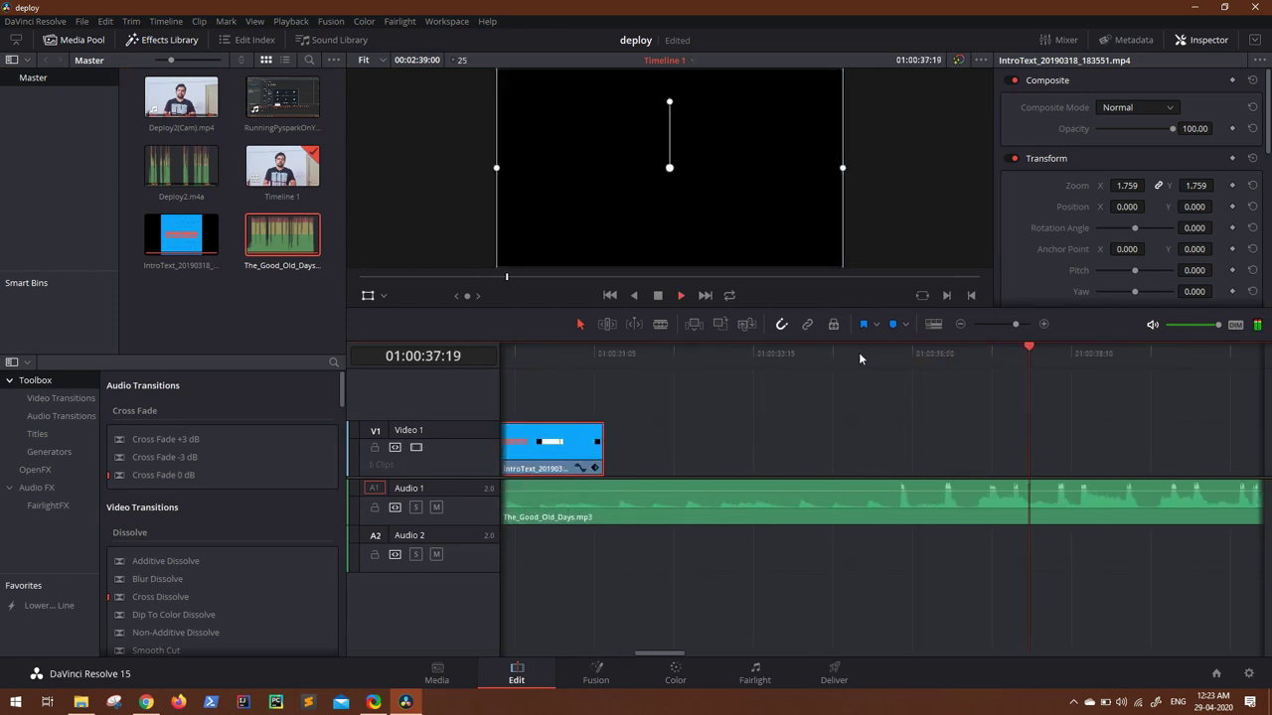
pyautogui.press('space')
pyautogui.click(653, 325)
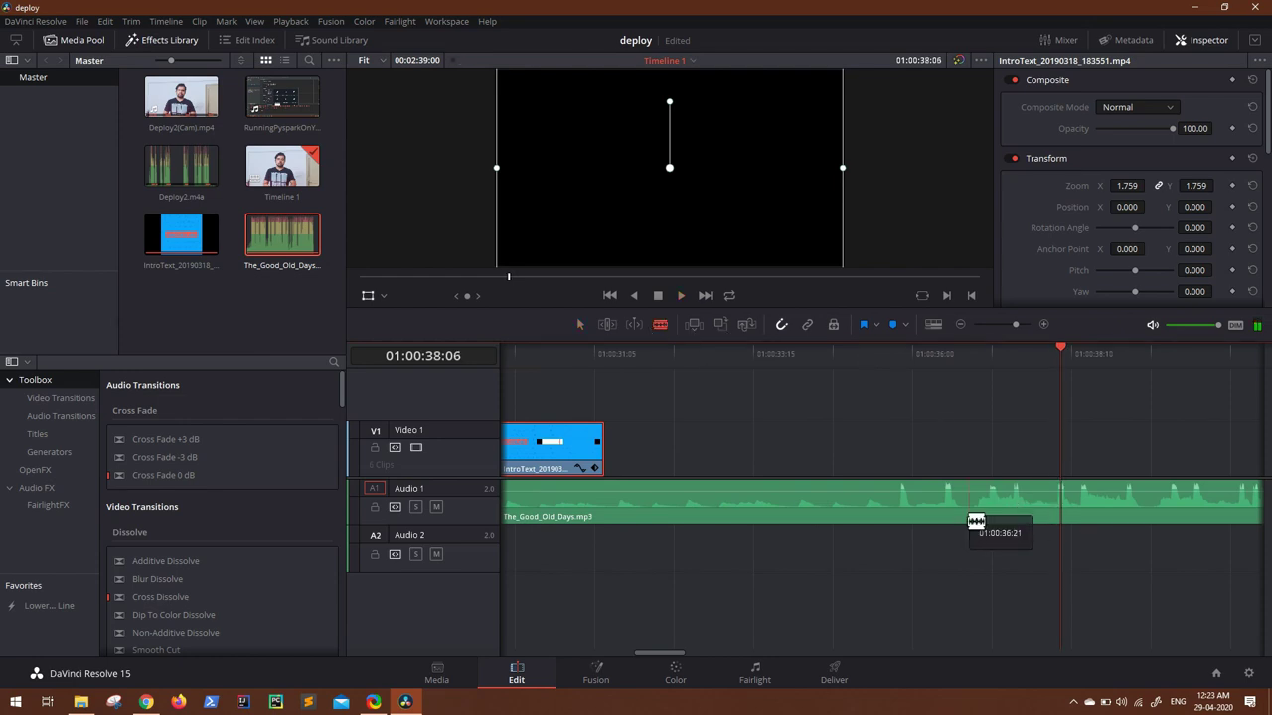
pyautogui.hotkey('ctrl', 'z')
pyautogui.hotkey('ctrl', 'z')
pyautogui.hotkey('ctrl', 'z')
pyautogui.hotkey('ctrl', 'z')
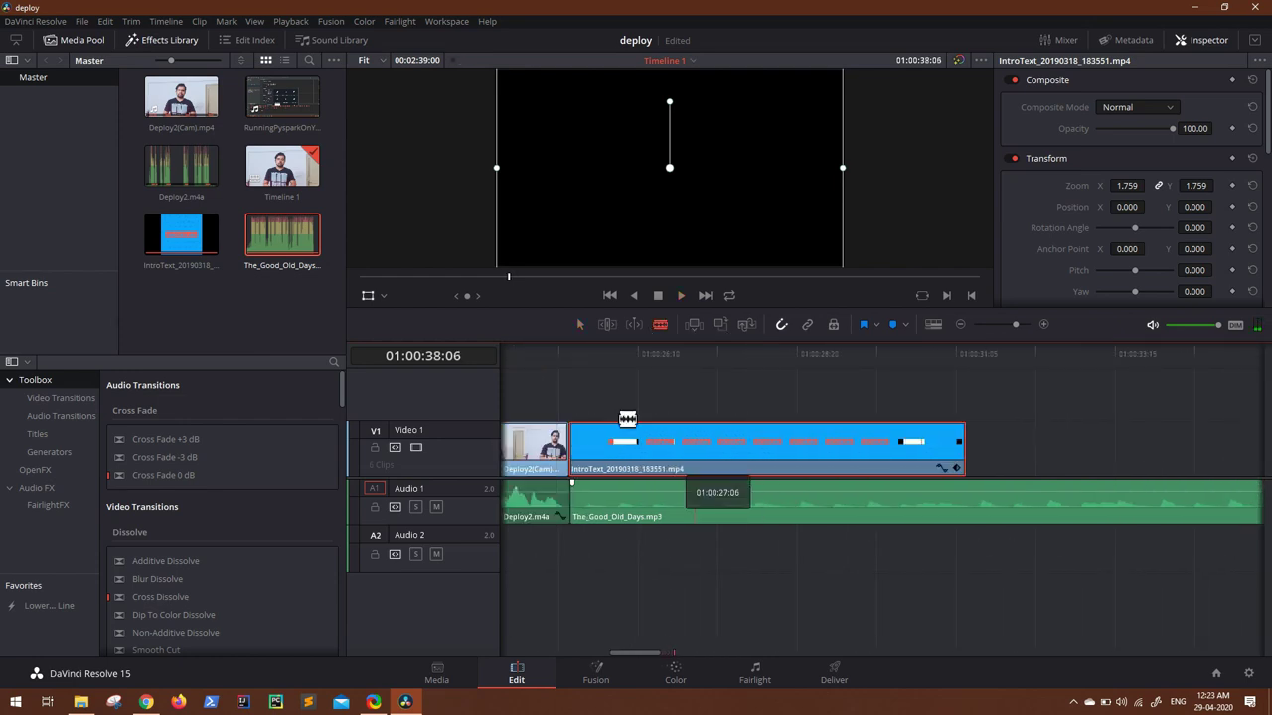
pyautogui.hotkey('ctrl', 'z')
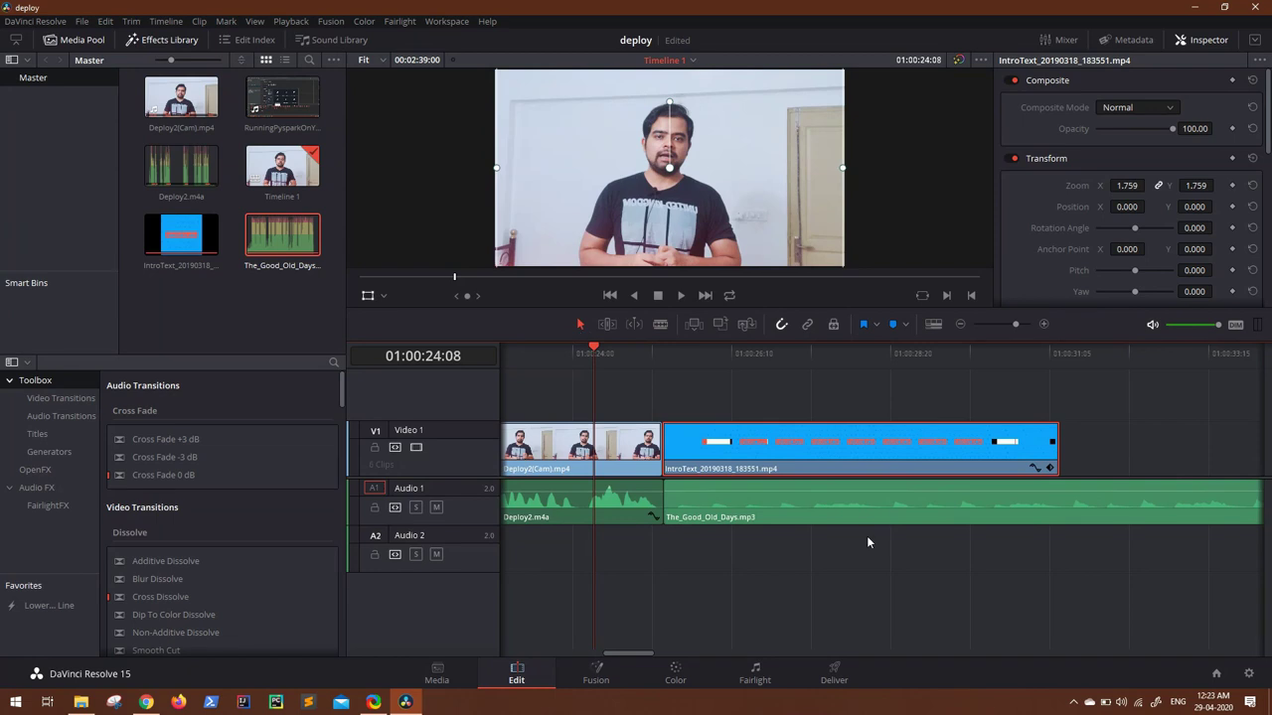
pyautogui.hotkey('ctrl', 'z')
pyautogui.hotkey('ctrl', 'z')
pyautogui.hotkey('ctrl', 'z')
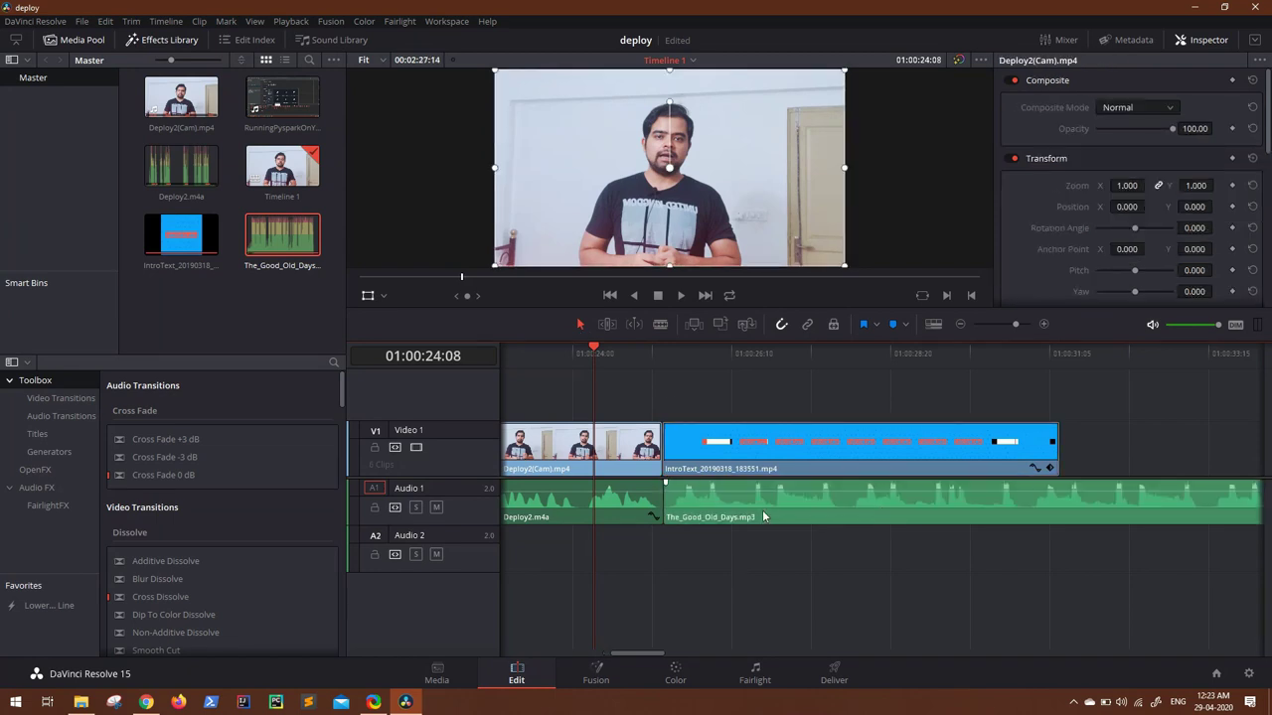
pyautogui.click(611, 355)
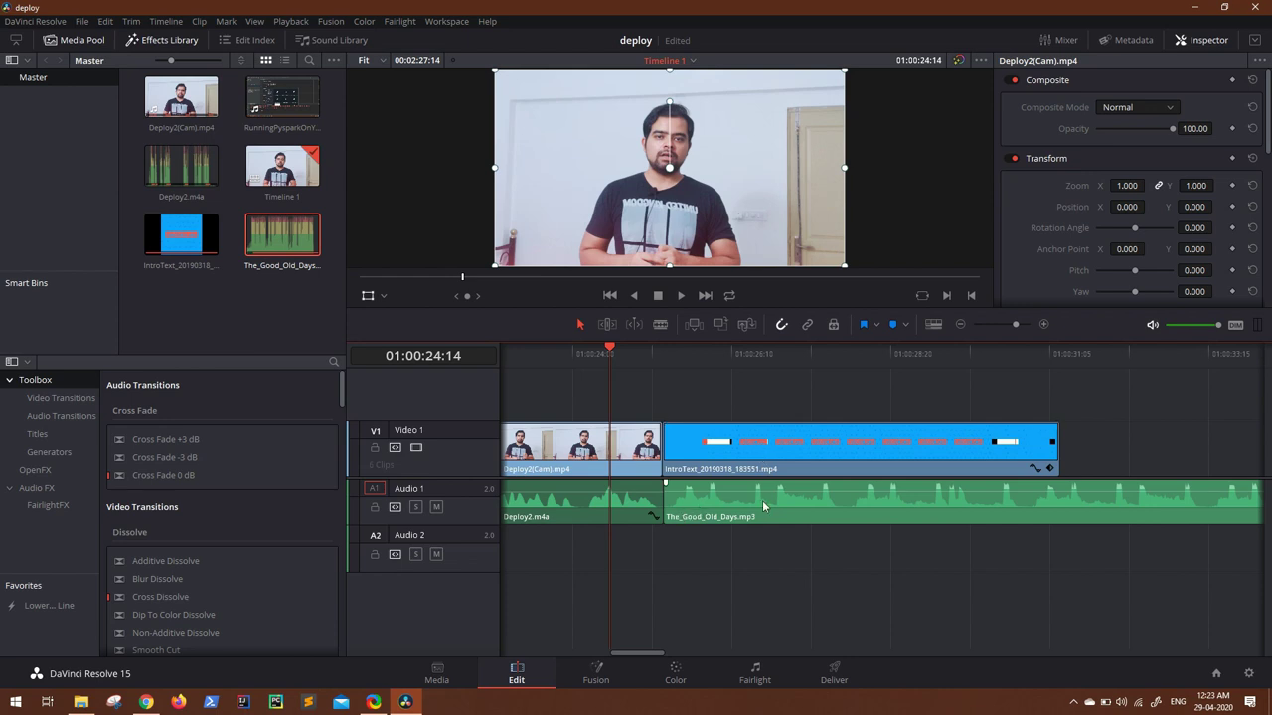
pyautogui.press('space')
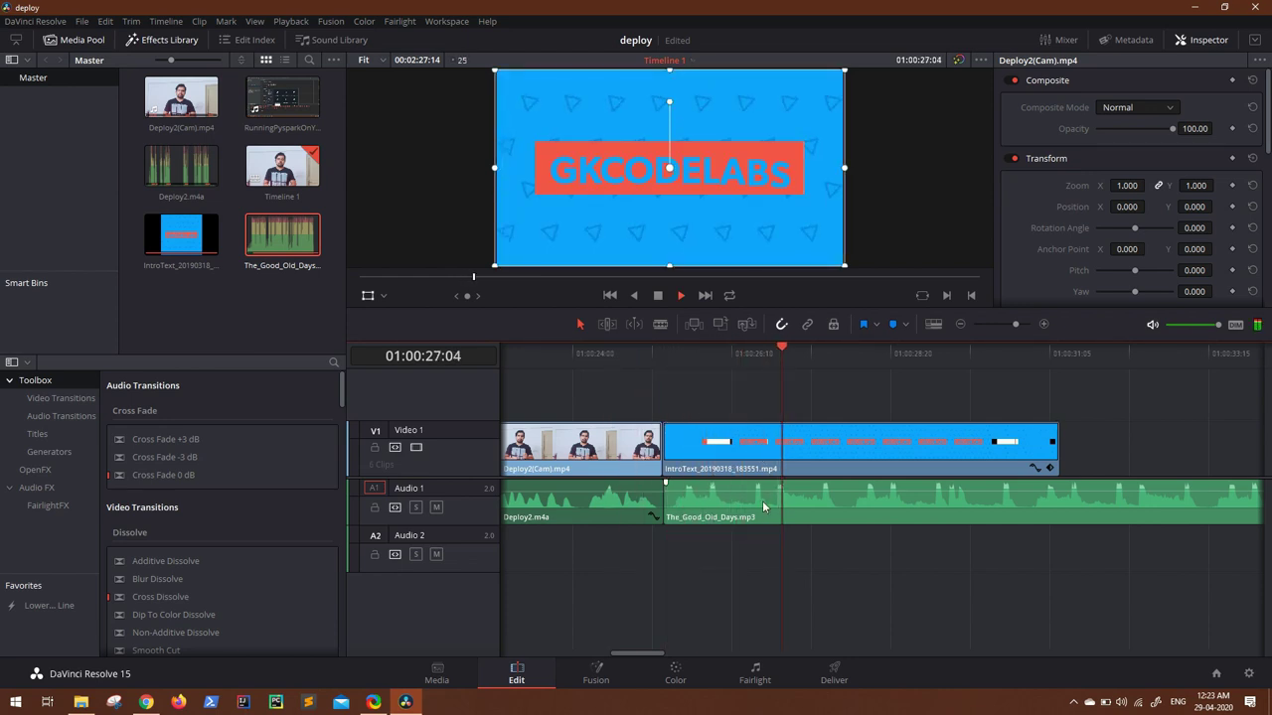
pyautogui.press('space')
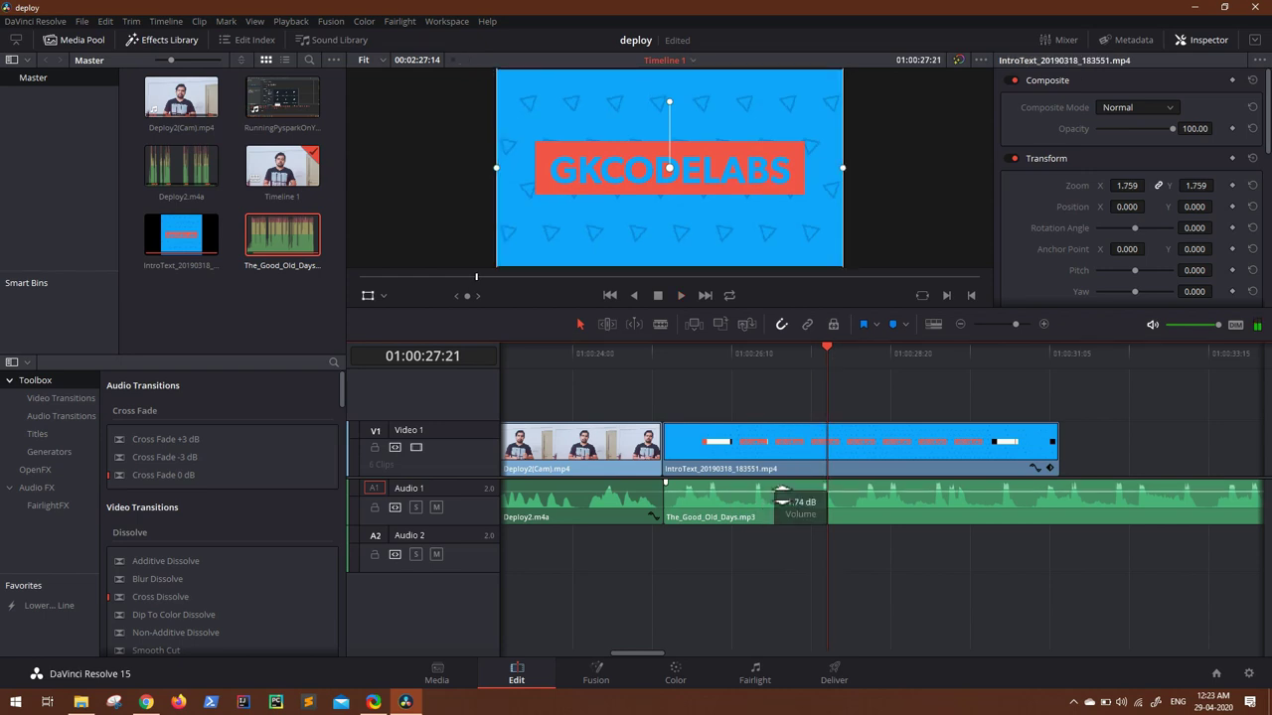
# Blade The_Good_Old_Days.mp3 where the intro clip ends and delete the leftover music.
pyautogui.click(782, 493)
pyautogui.moveTo(651, 355); pyautogui.dragTo(745, 398)
pyautogui.click(661, 324)
pyautogui.click(1070, 512)
pyautogui.click(1158, 500)
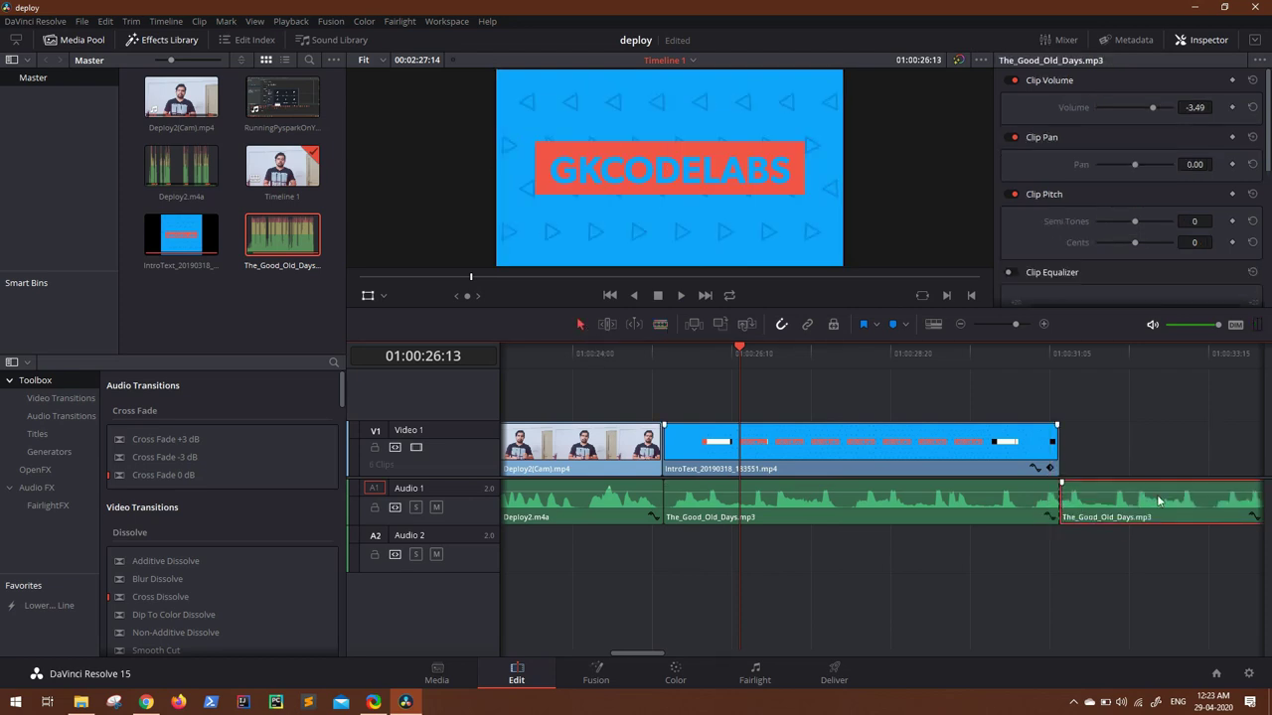
pyautogui.press('Delete')
# Scroll the timeline left and right to review the clips around the intro.
pyautogui.hscroll(-5, 720, 513)
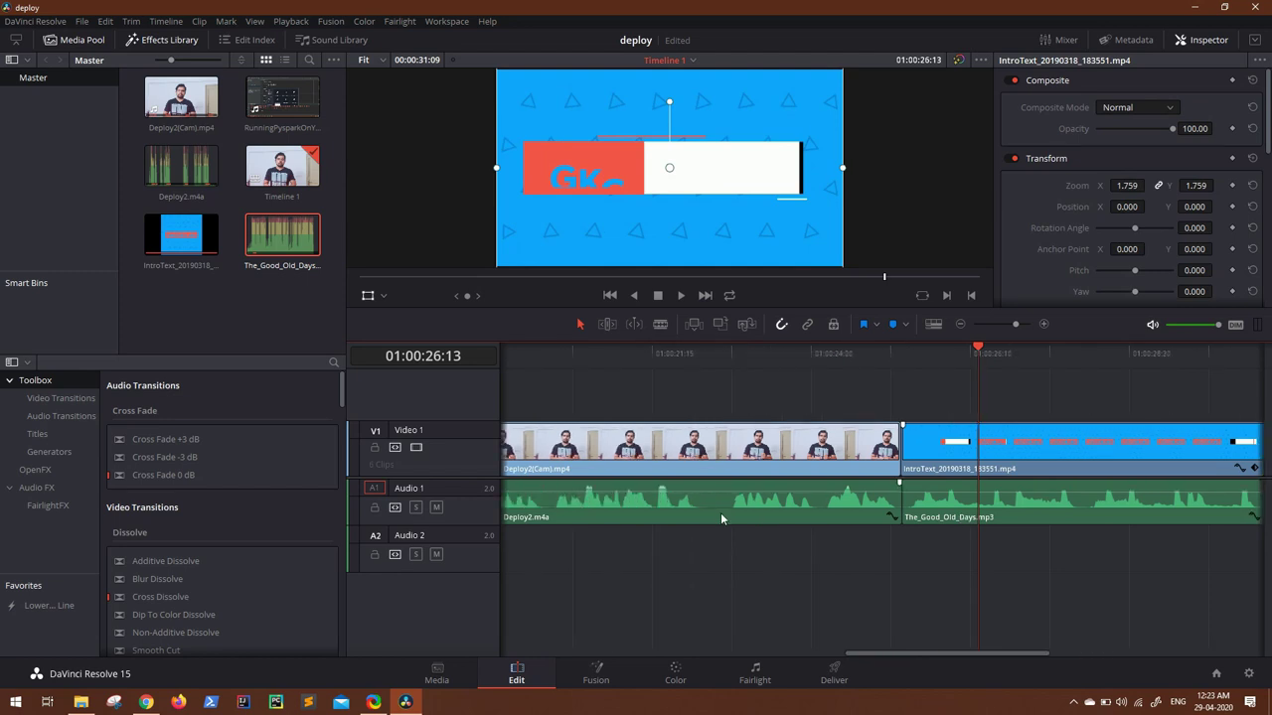
pyautogui.hscroll(-10, 721, 512)
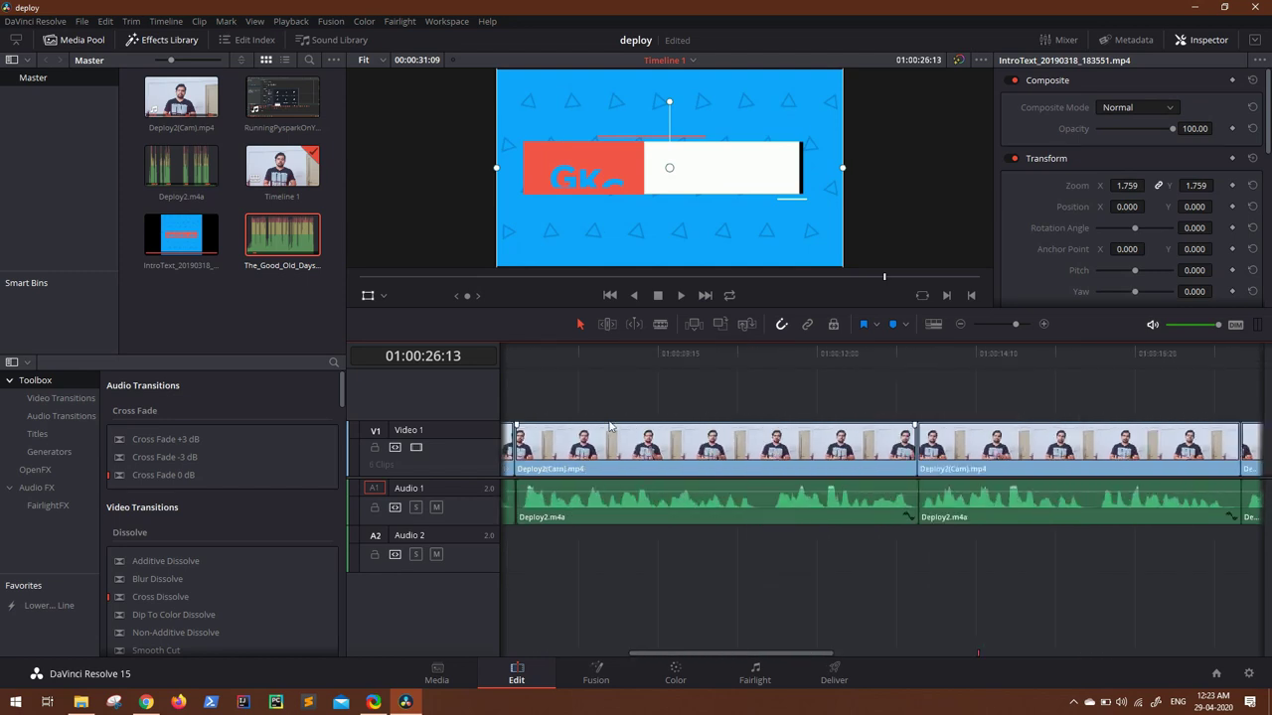
pyautogui.hscroll(12, 874, 524)
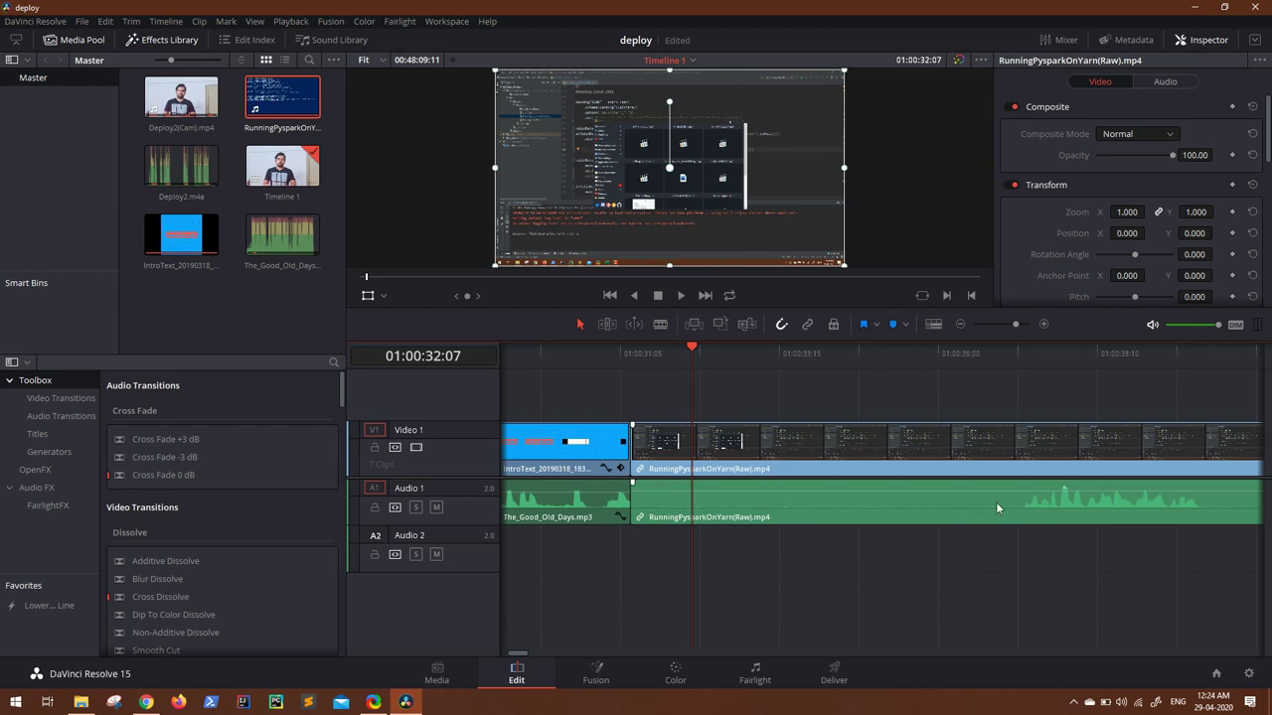
pyautogui.hscroll(2, 995, 501)
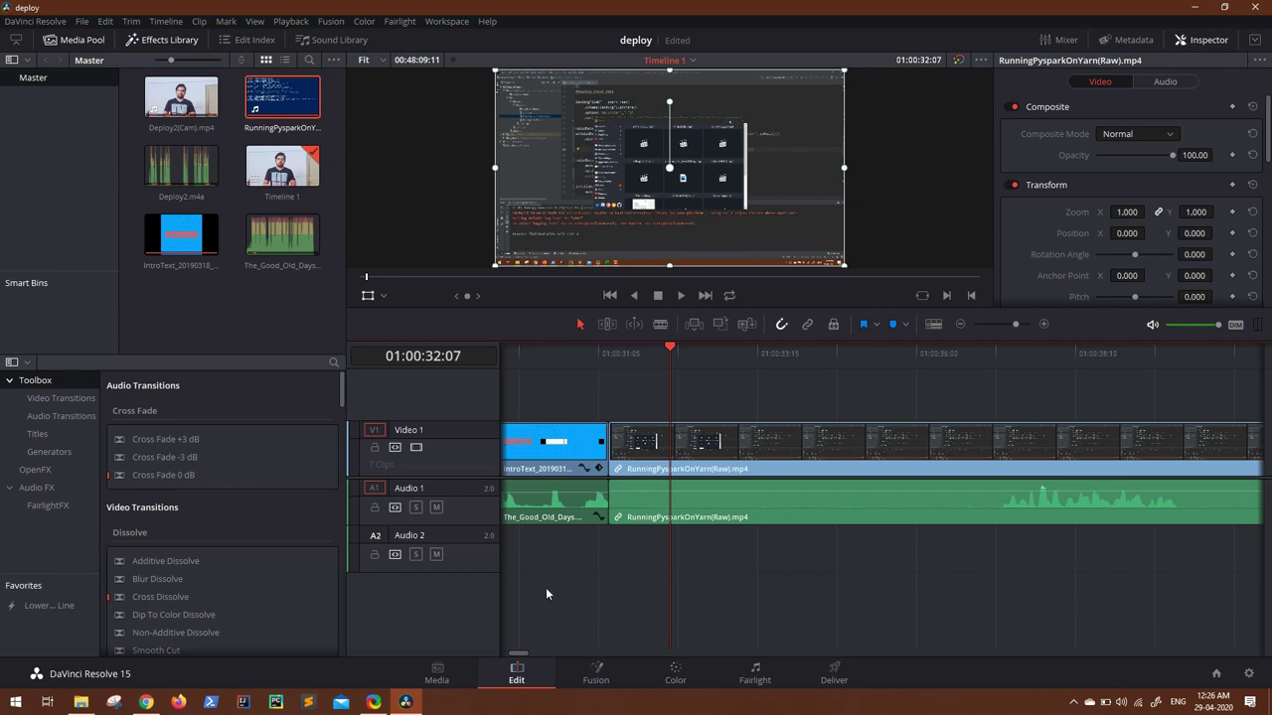
# Drop FairlightFX Noise Reduction onto the A1 RunningPysparkOnYarn(Raw) clip and set Auto Speech Mode.
pyautogui.click(47, 505)
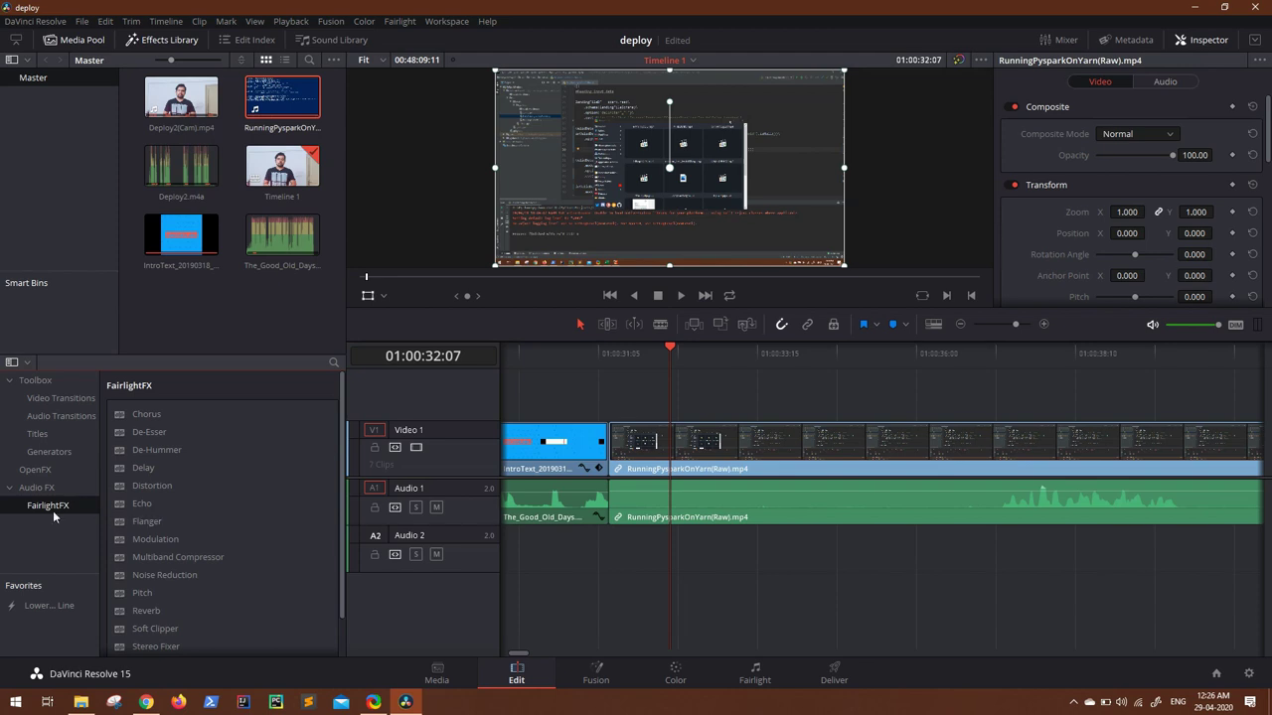
pyautogui.scroll(-1, 183, 472)
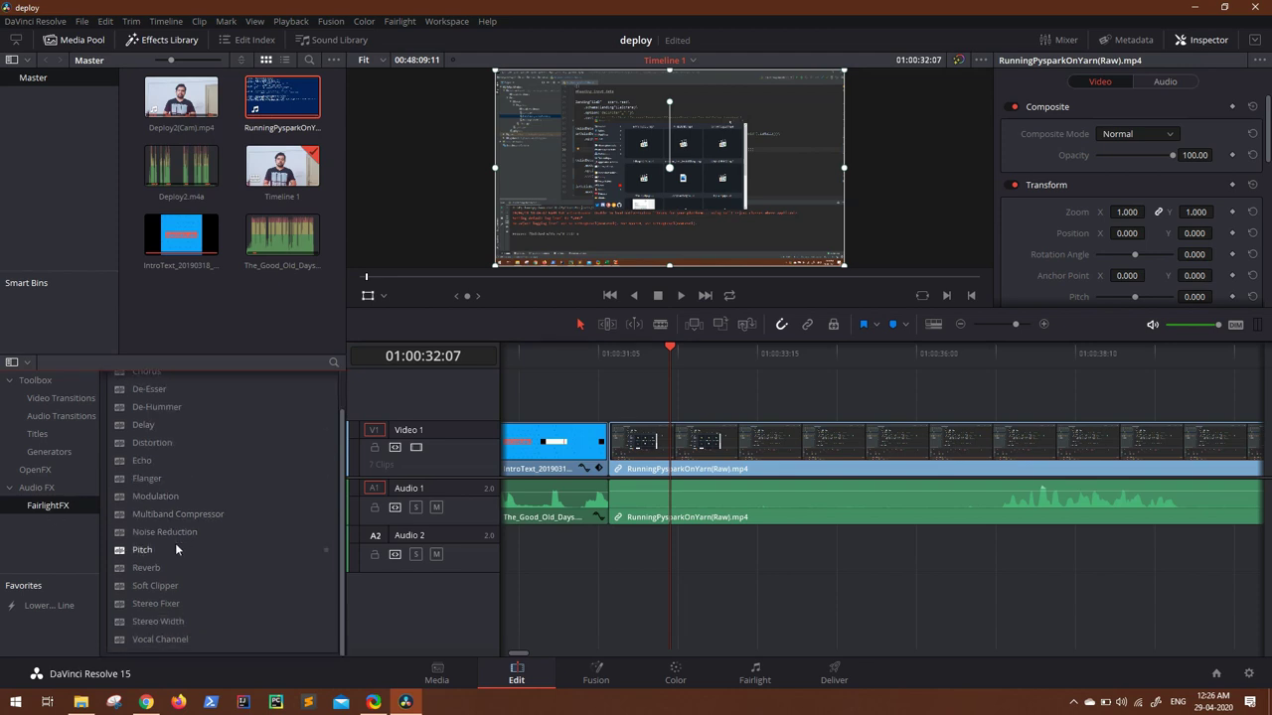
pyautogui.moveTo(167, 531); pyautogui.dragTo(707, 499)
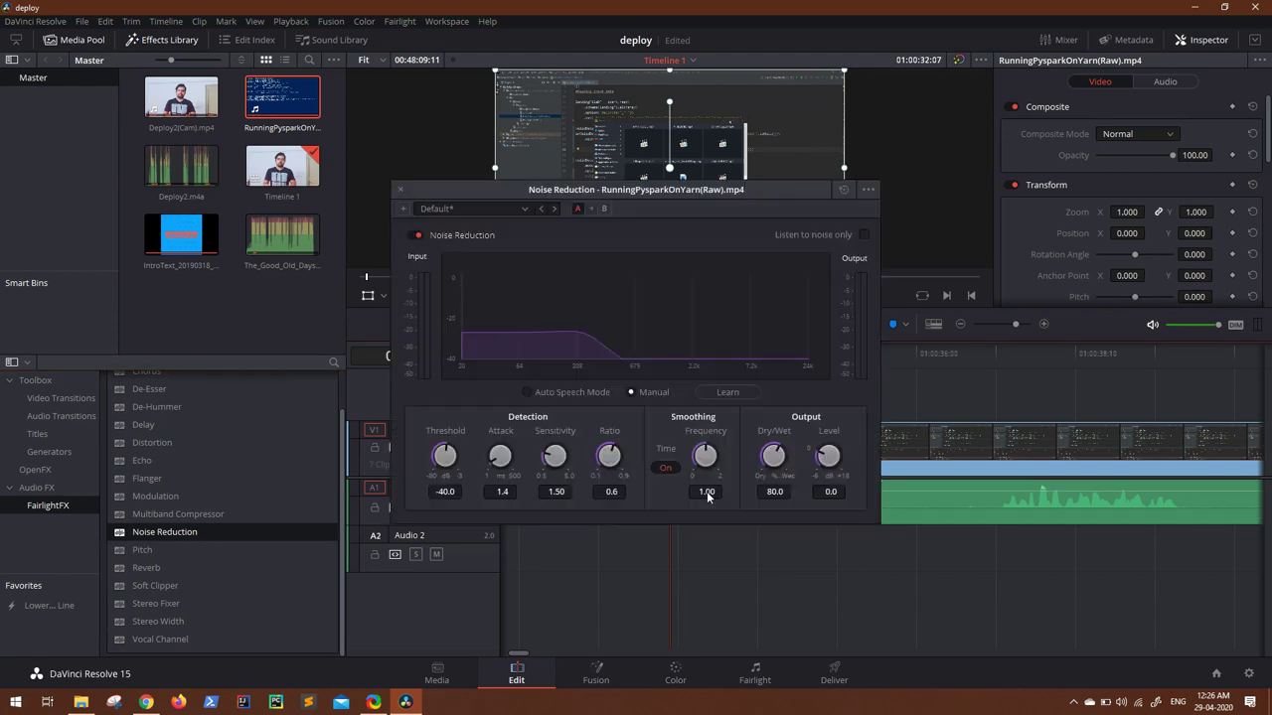
pyautogui.click(527, 393)
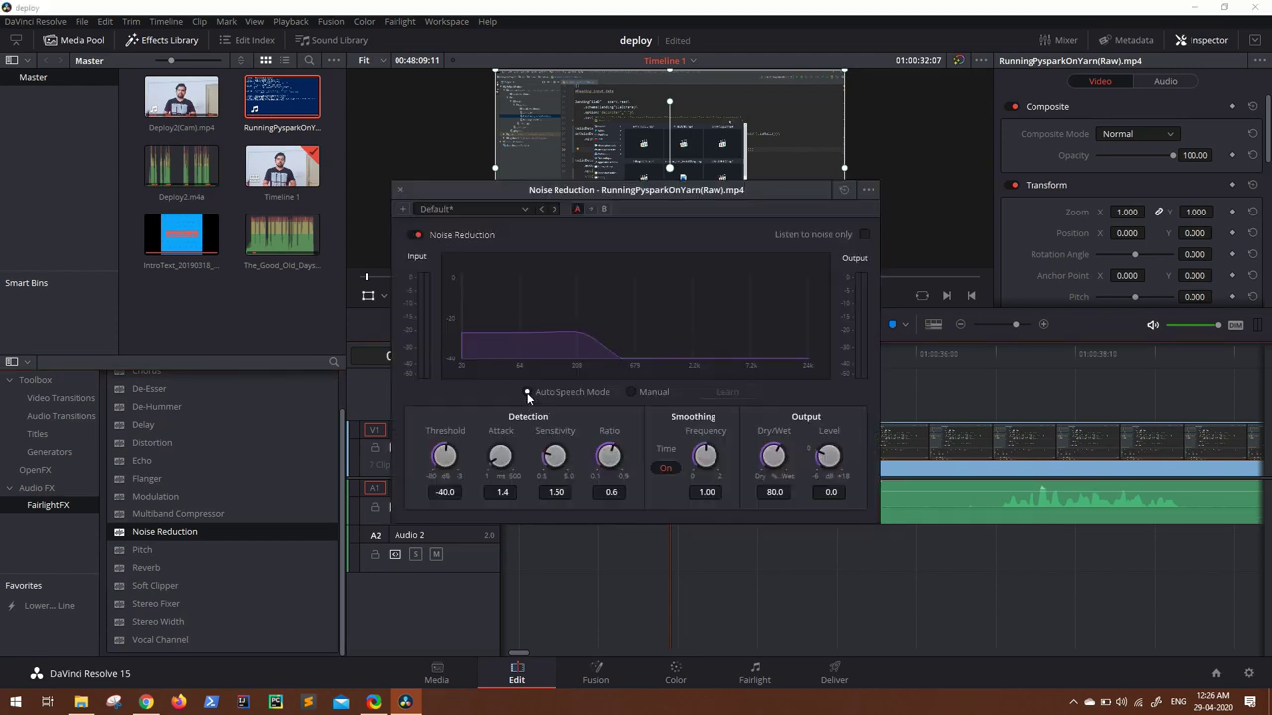
pyautogui.click(400, 191)
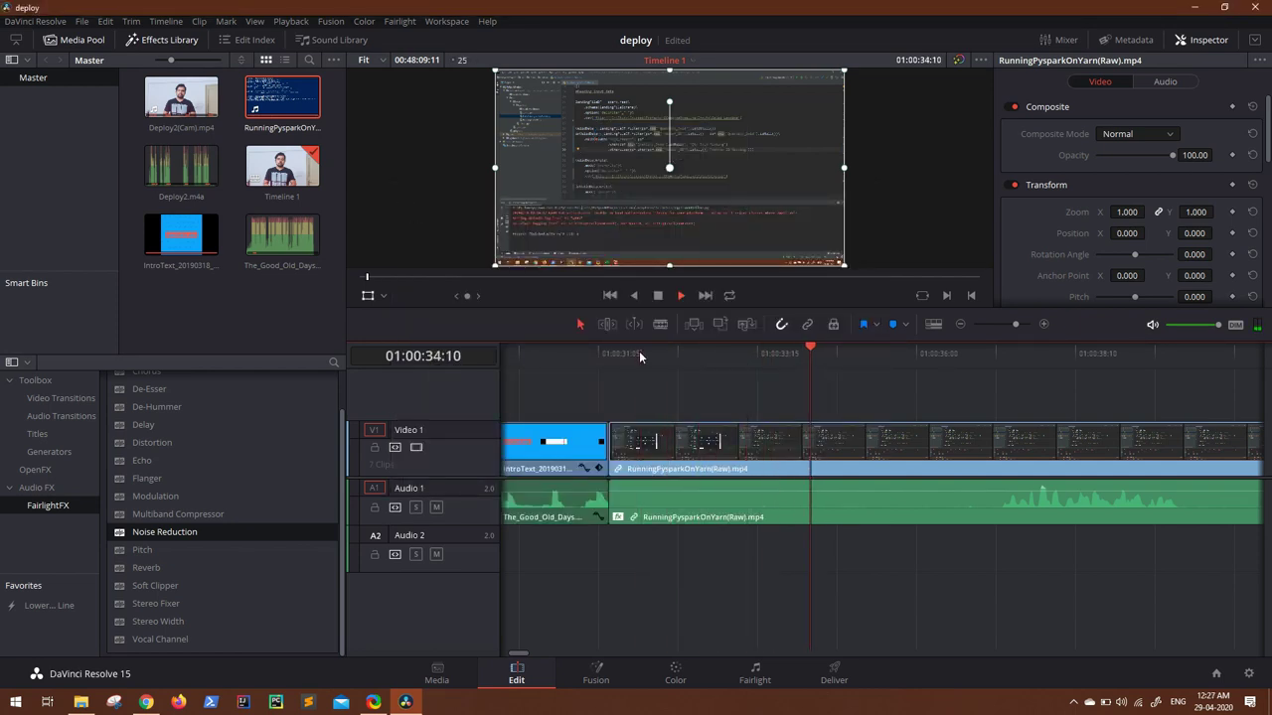
pyautogui.click(659, 326)
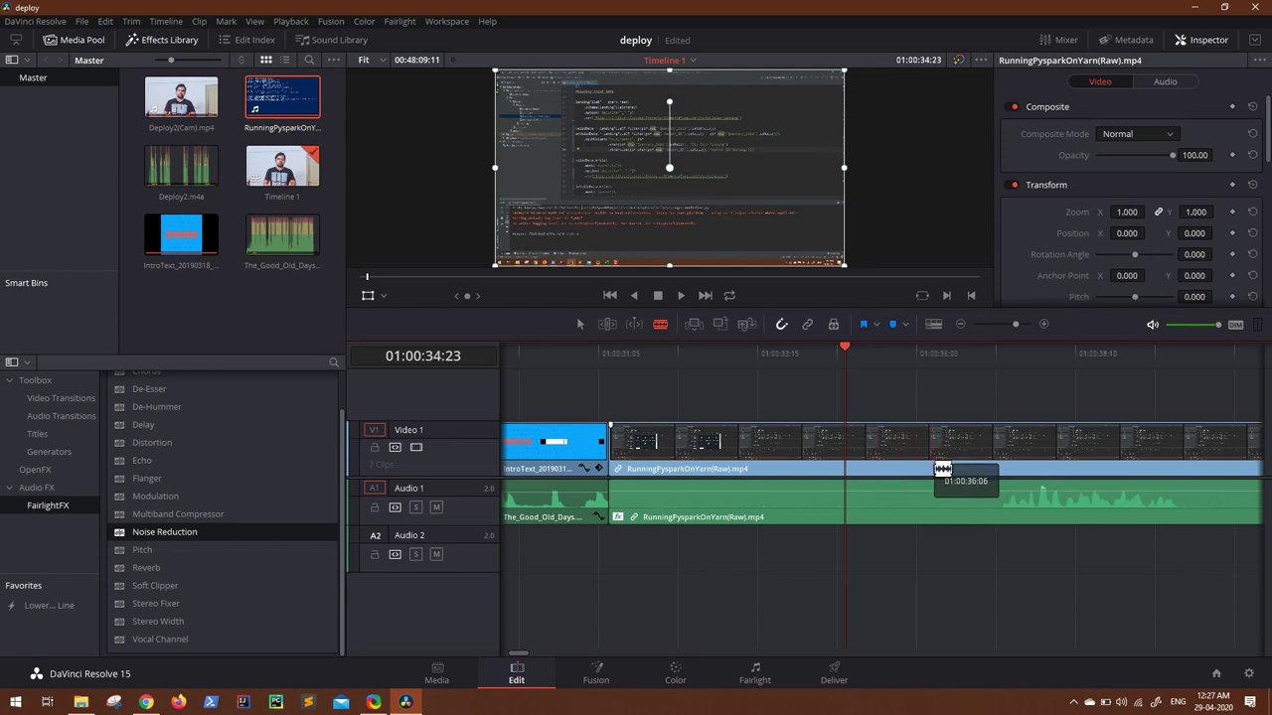
# Select the RunningPysparkOnYarn(Raw) clip, check its audio settings, then select only its video.
pyautogui.click(581, 326)
pyautogui.click(769, 503)
pyautogui.click(793, 468)
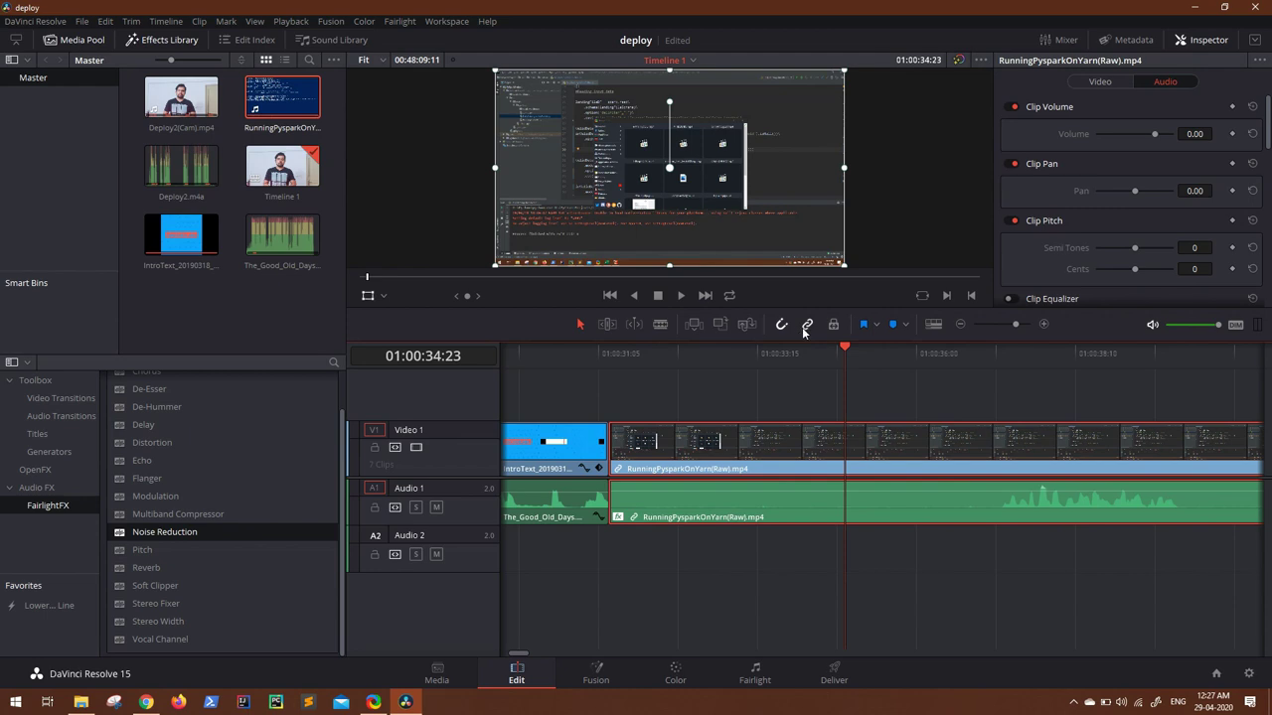
pyautogui.click(792, 477)
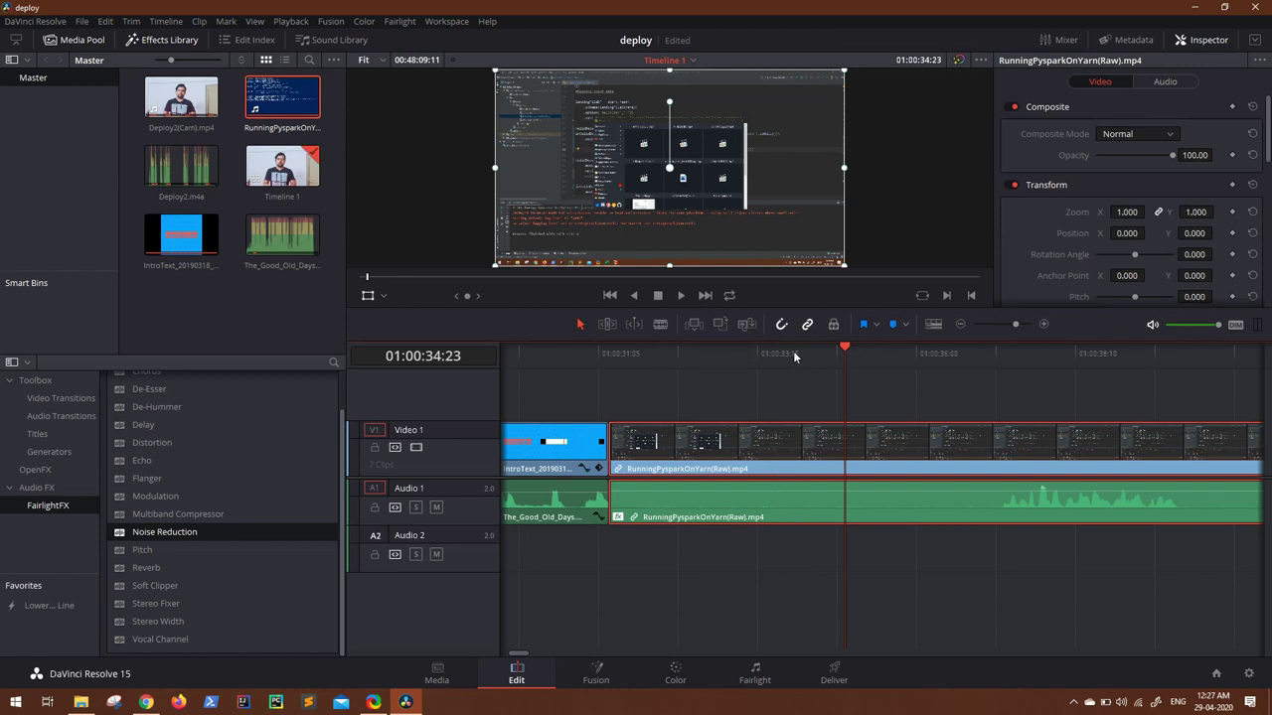
# Undo the last clip change and play the intro leading into the recording.
pyautogui.hotkey('ctrl', 'z')
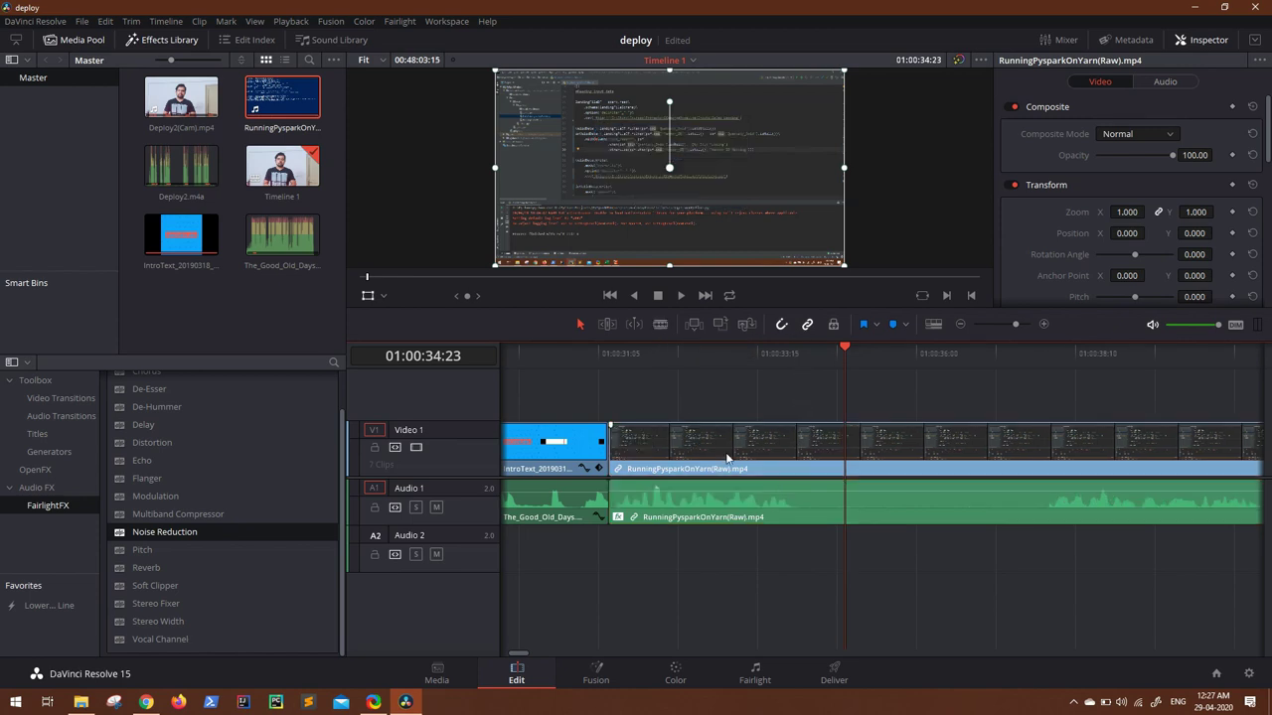
pyautogui.click(538, 356)
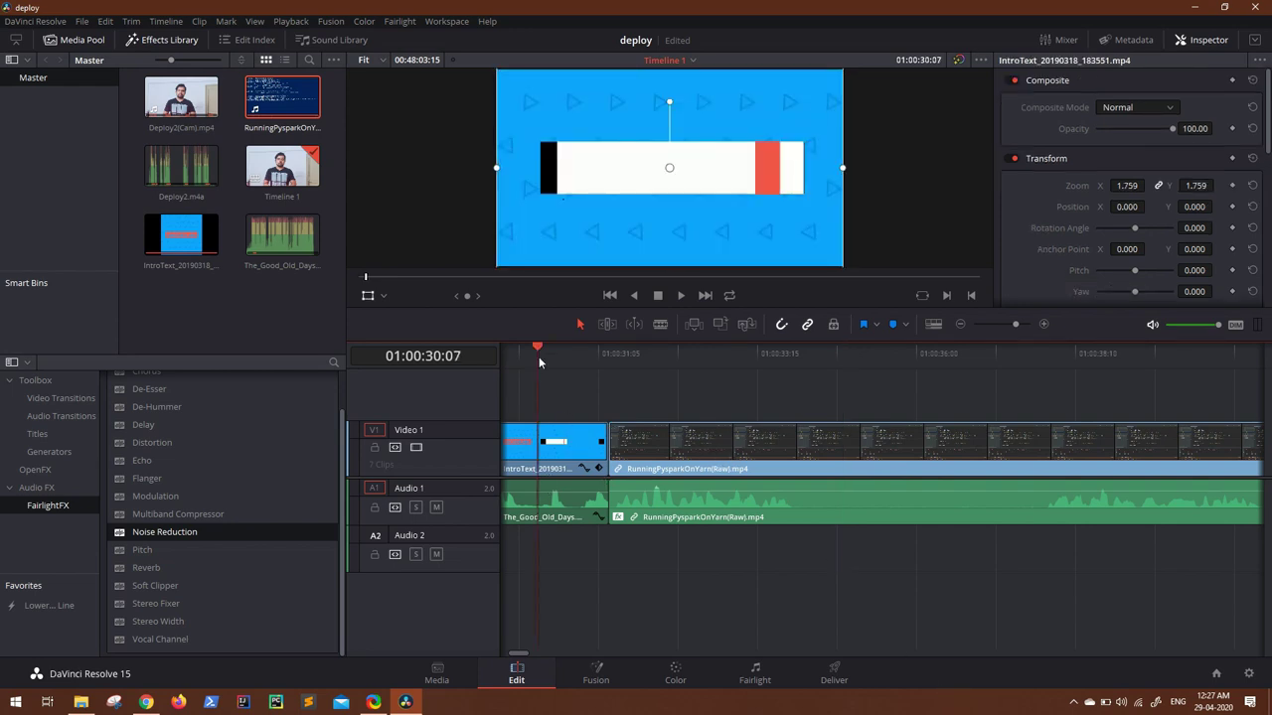
pyautogui.press('space')
pyautogui.press('space')
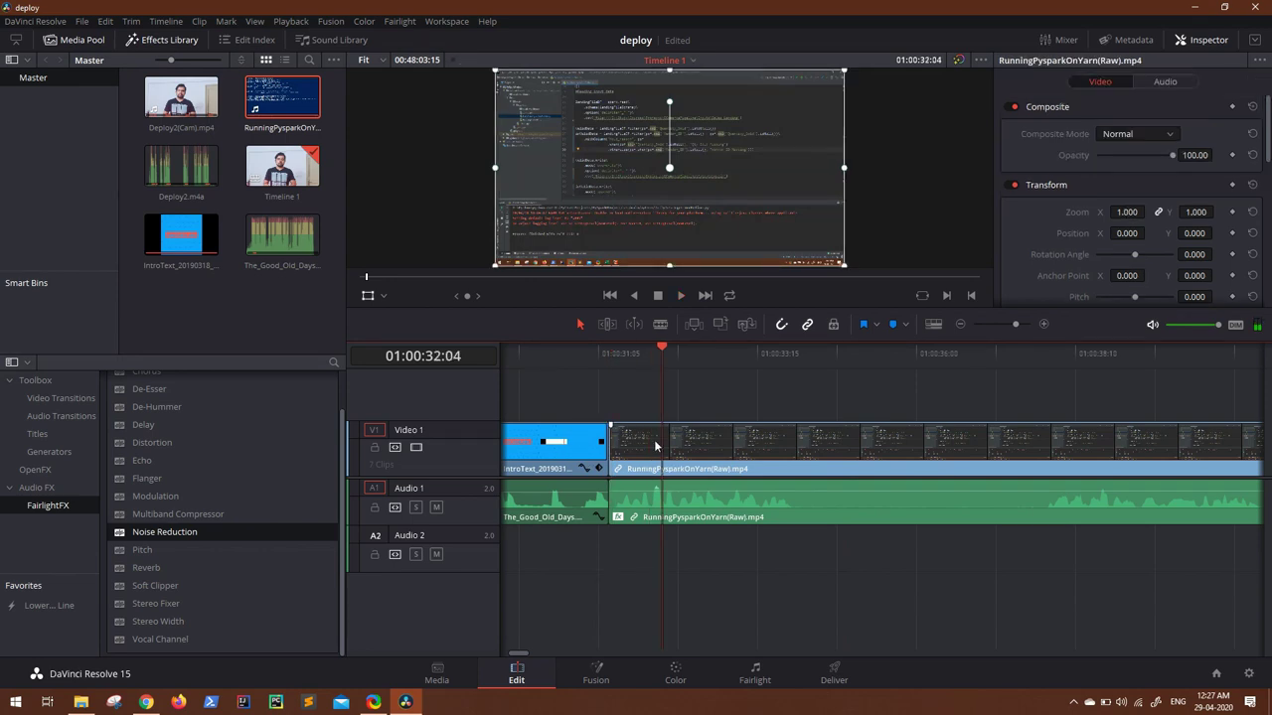
# Try an Arrow Iris transition at the end of the IntroText clip and preview it.
pyautogui.click(59, 397)
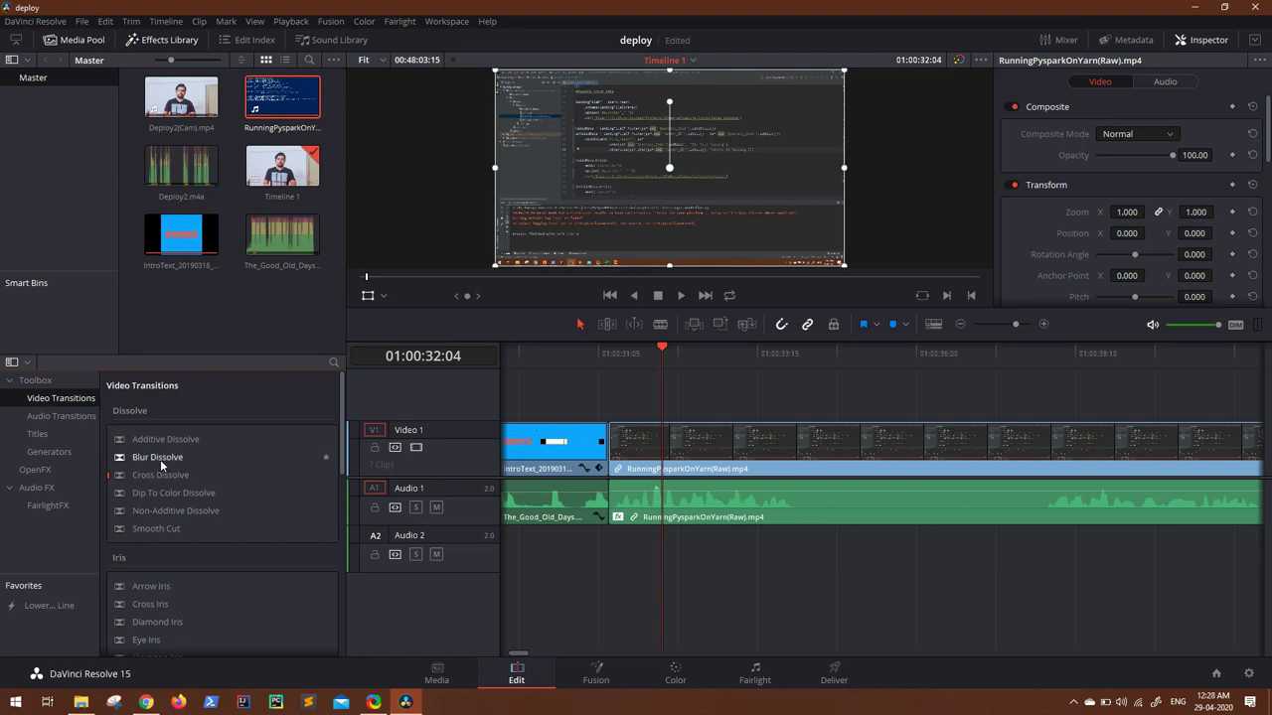
pyautogui.scroll(-2, 191, 589)
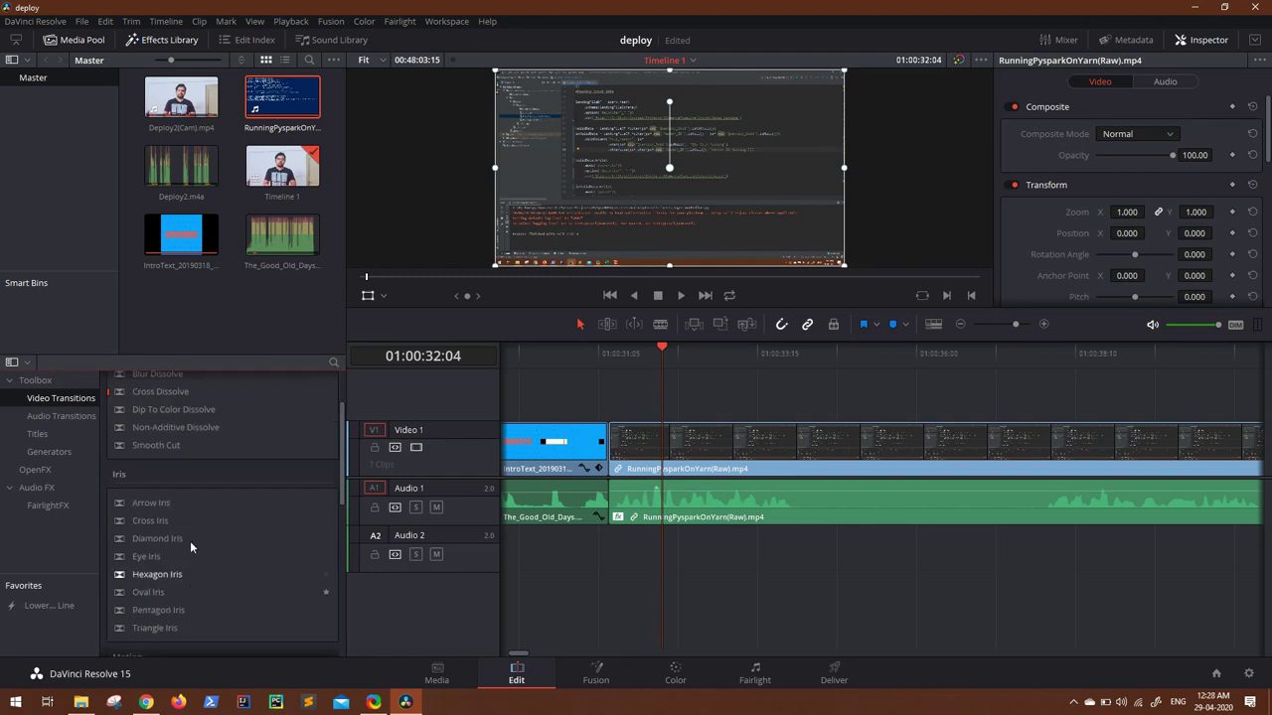
pyautogui.scroll(-2, 194, 541)
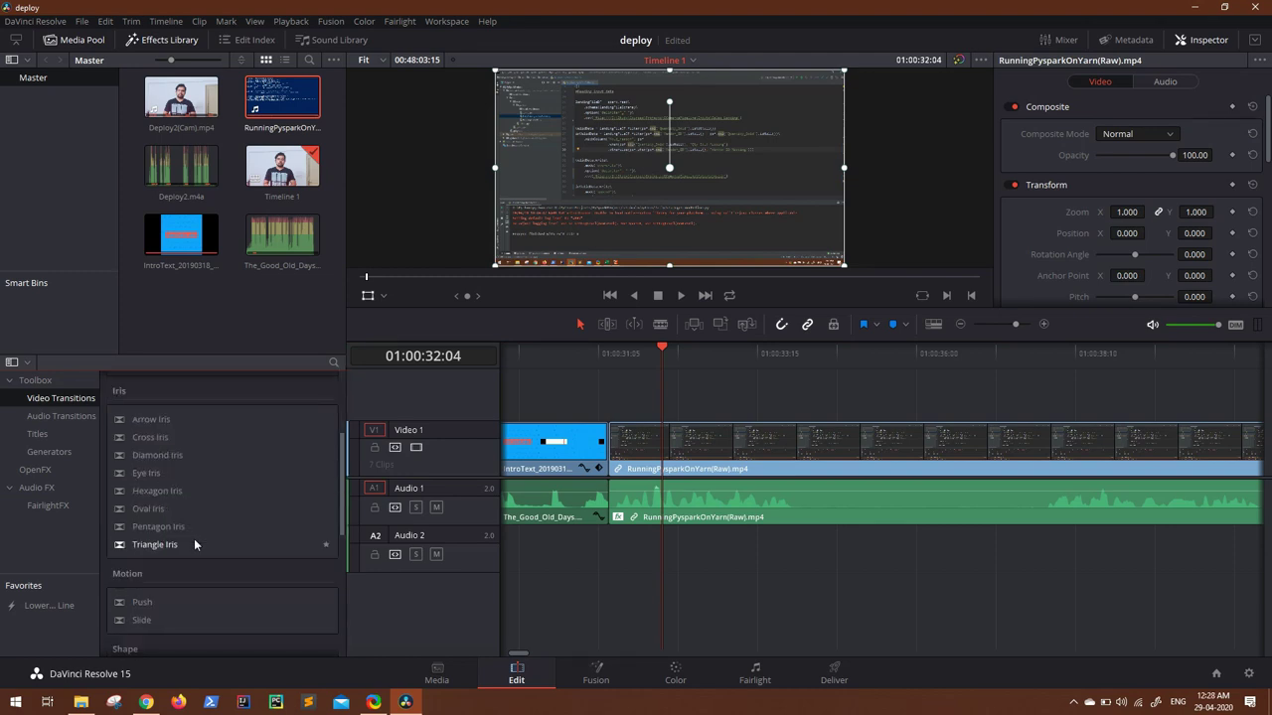
pyautogui.click(155, 419)
pyautogui.moveTo(458, 430); pyautogui.dragTo(591, 441)
pyautogui.click(506, 360)
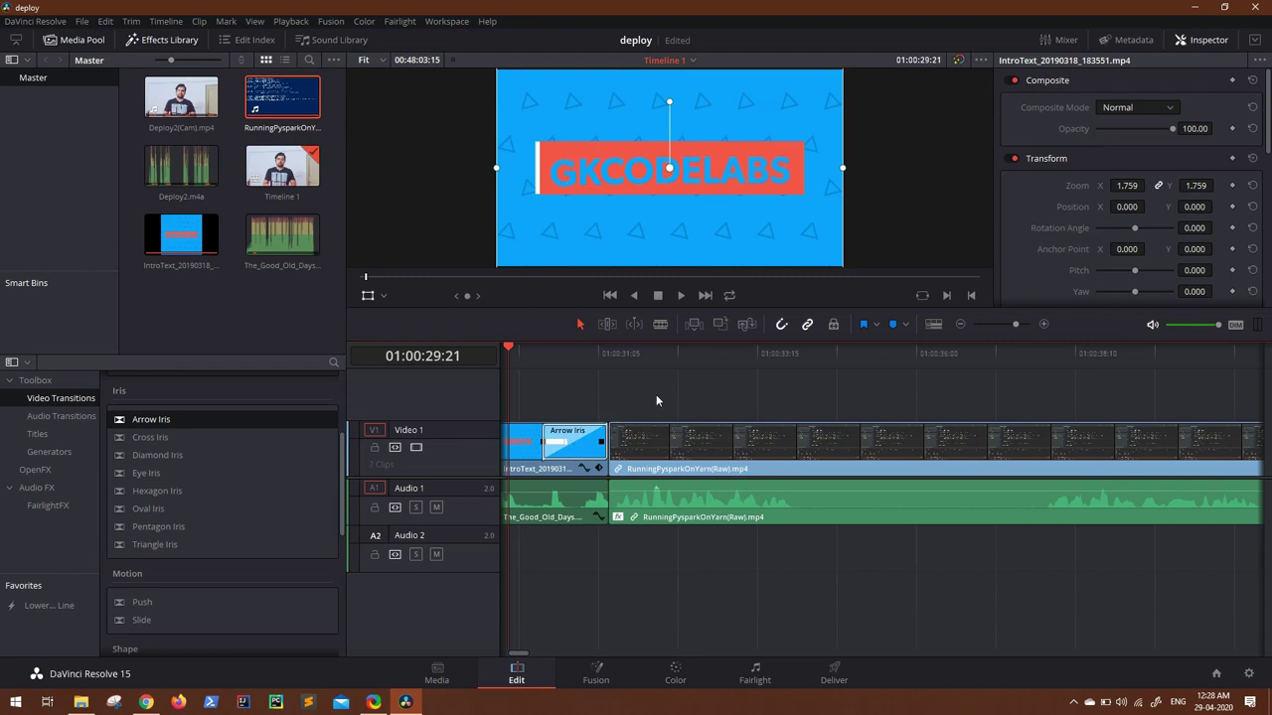
pyautogui.press('space')
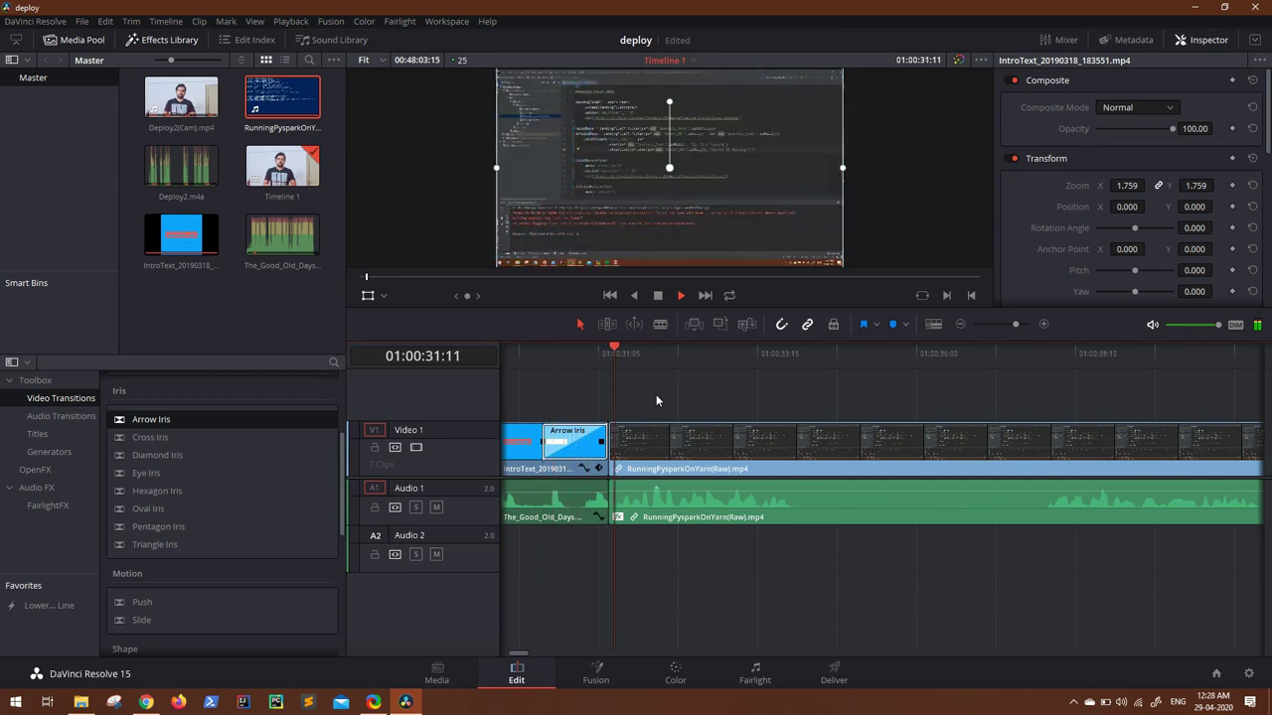
pyautogui.press('space')
# Replace the Arrow Iris with a Barn Door transition into the recording and preview it.
pyautogui.click(578, 448)
pyautogui.press('Delete')
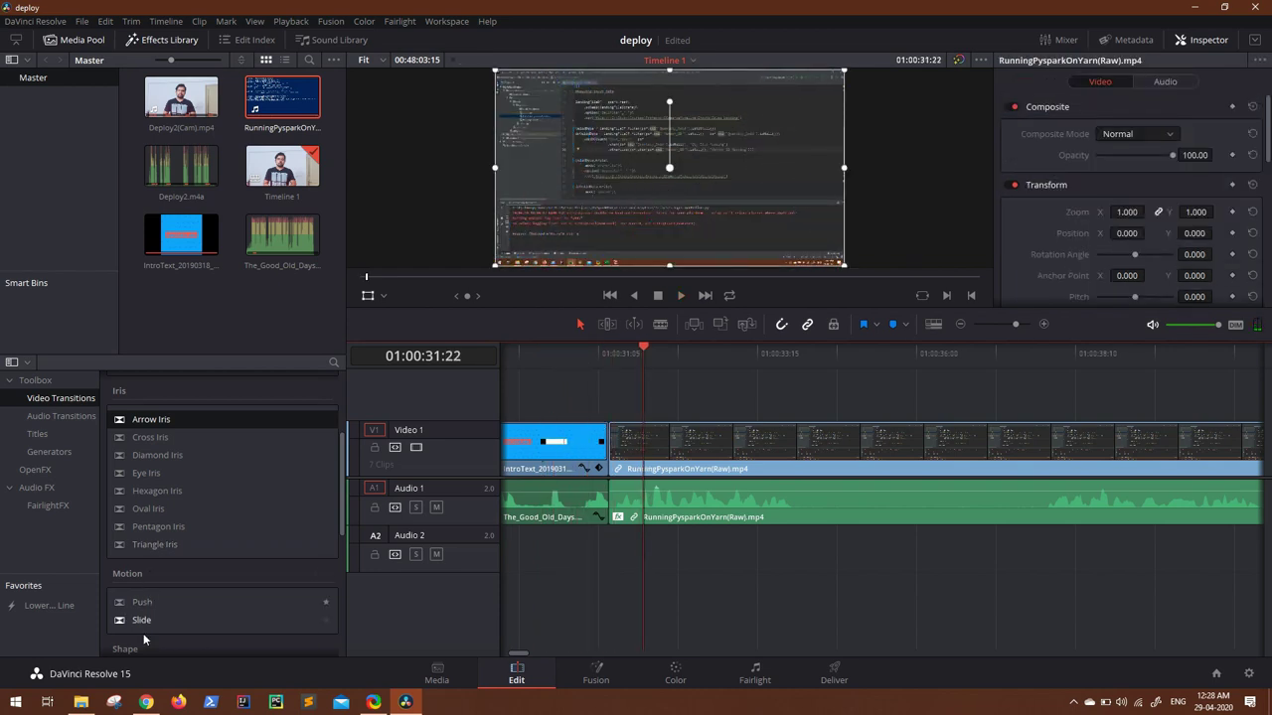
pyautogui.scroll(-3, 145, 622)
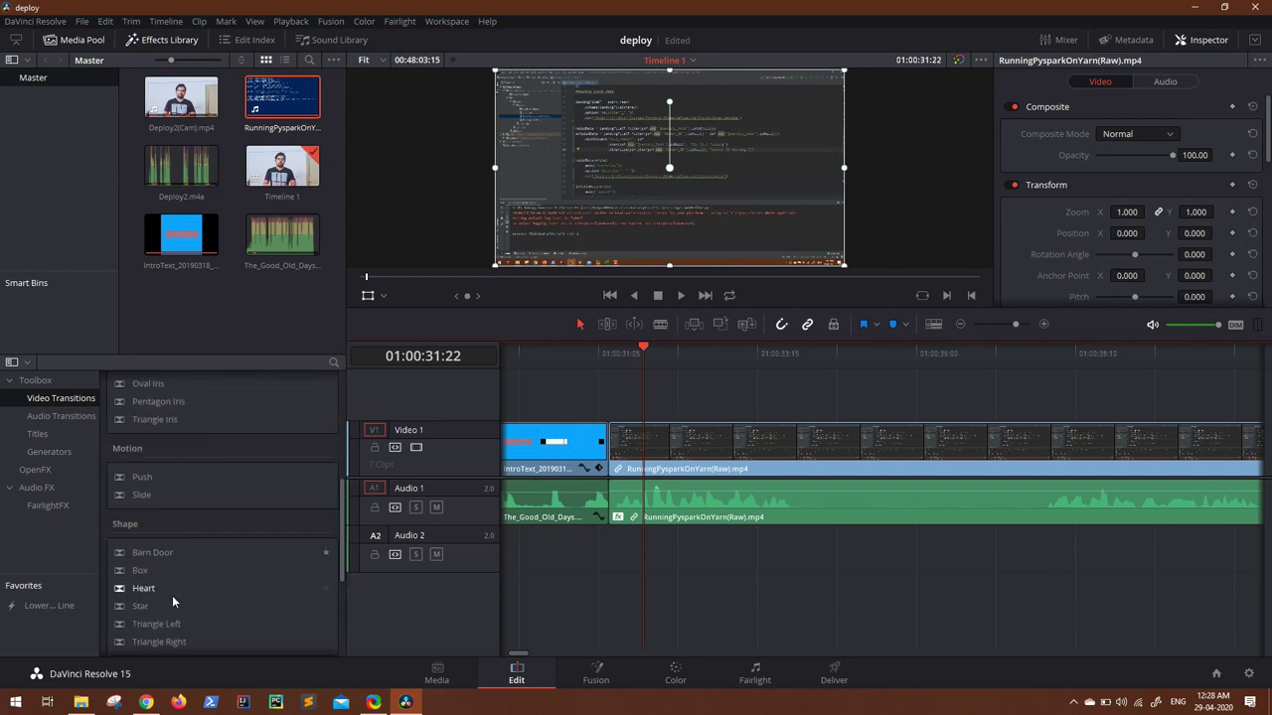
pyautogui.click(151, 554)
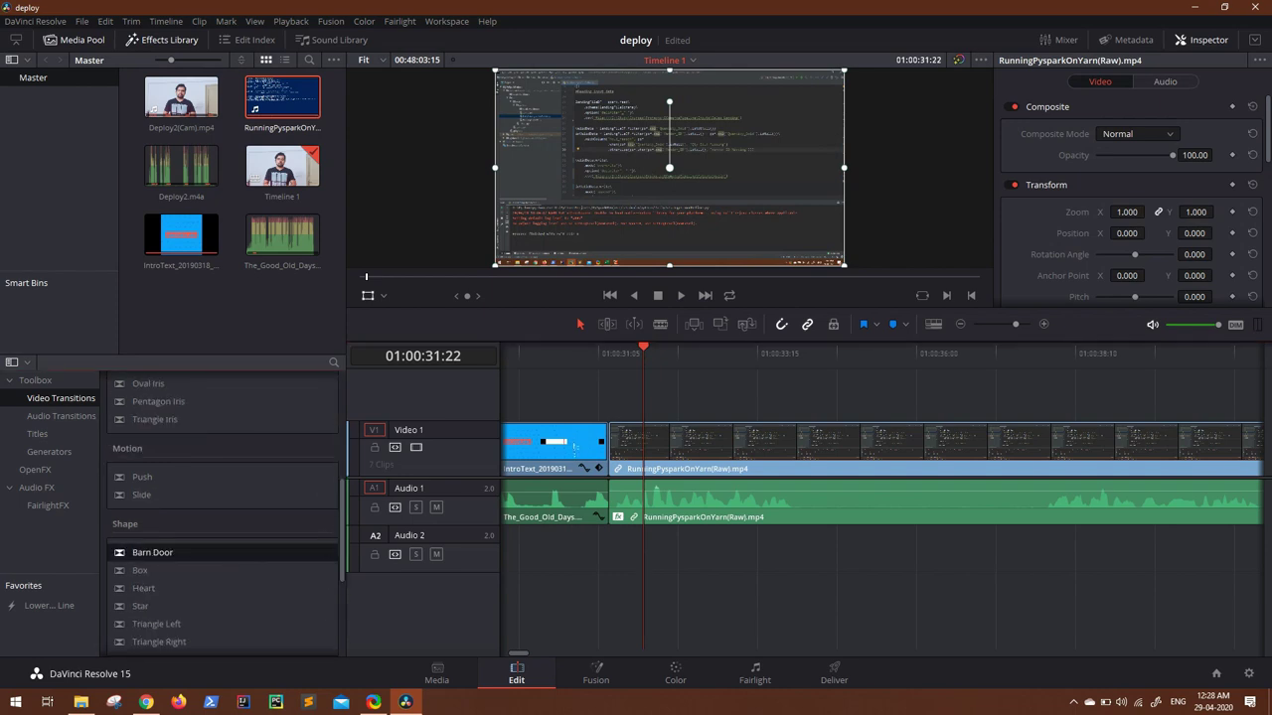
pyautogui.hscroll(-3, 687, 570)
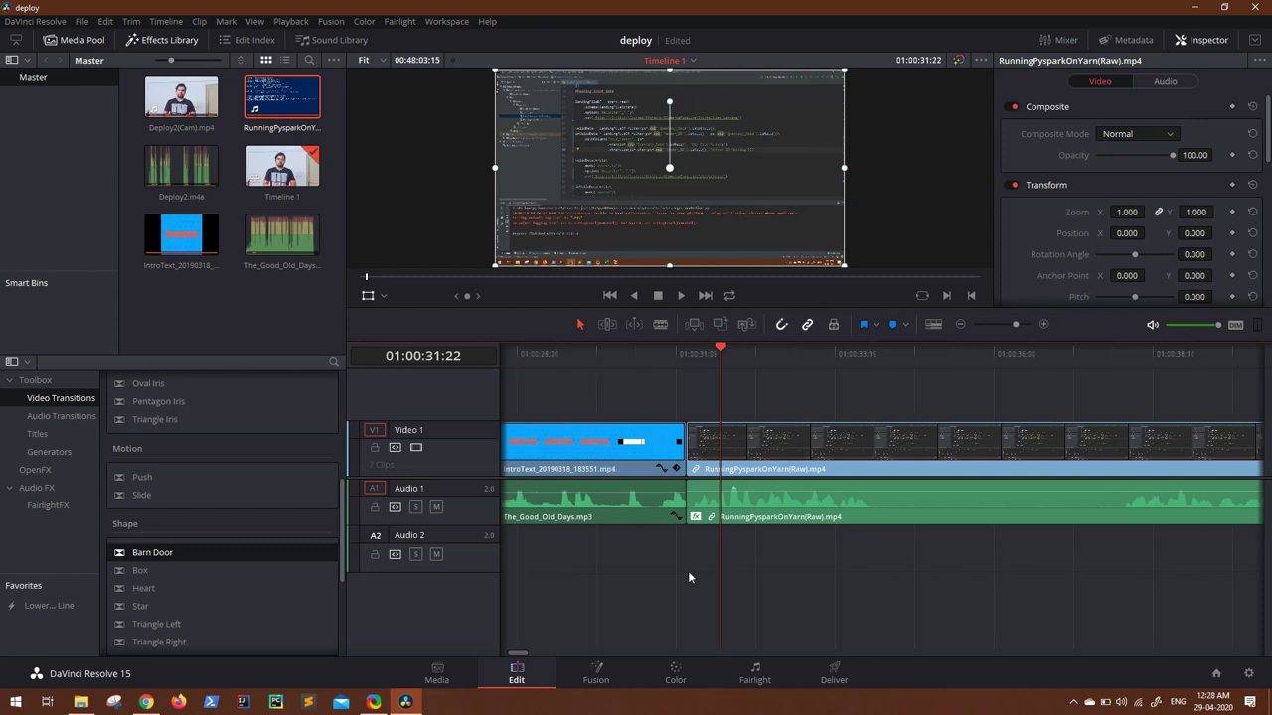
pyautogui.click(879, 346)
pyautogui.moveTo(137, 554); pyautogui.dragTo(802, 437)
pyautogui.click(716, 353)
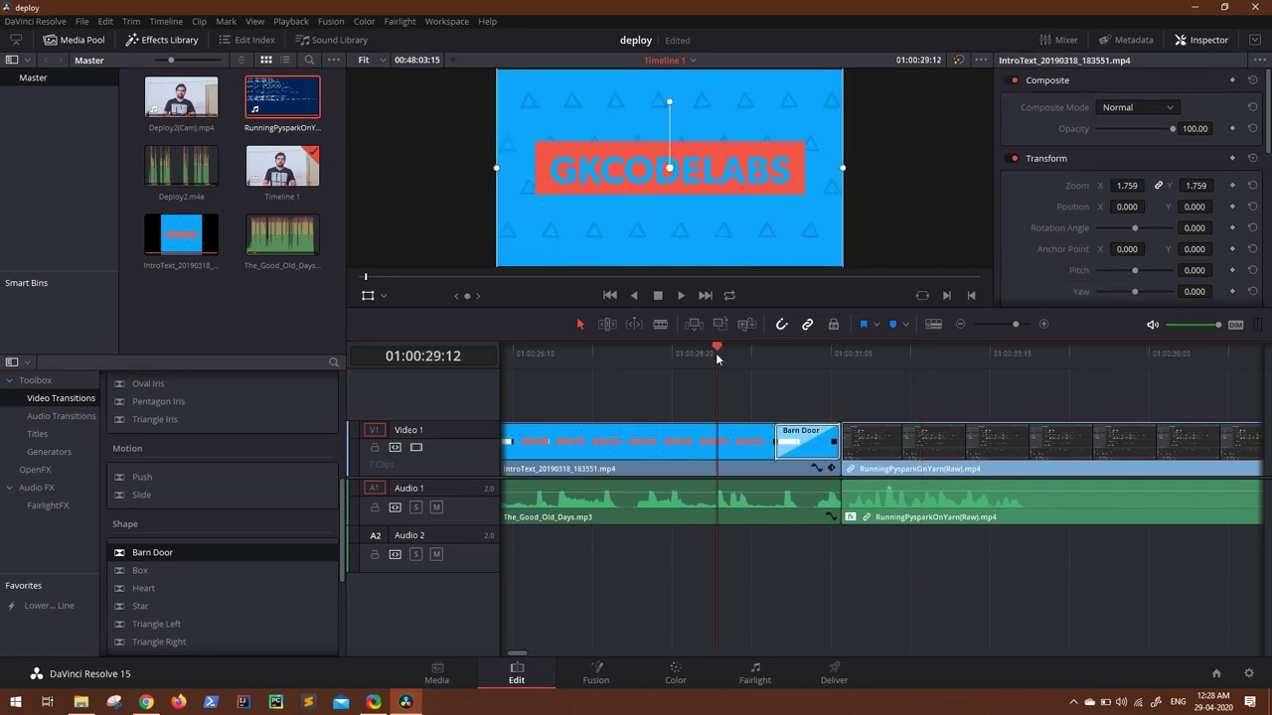
pyautogui.press('space')
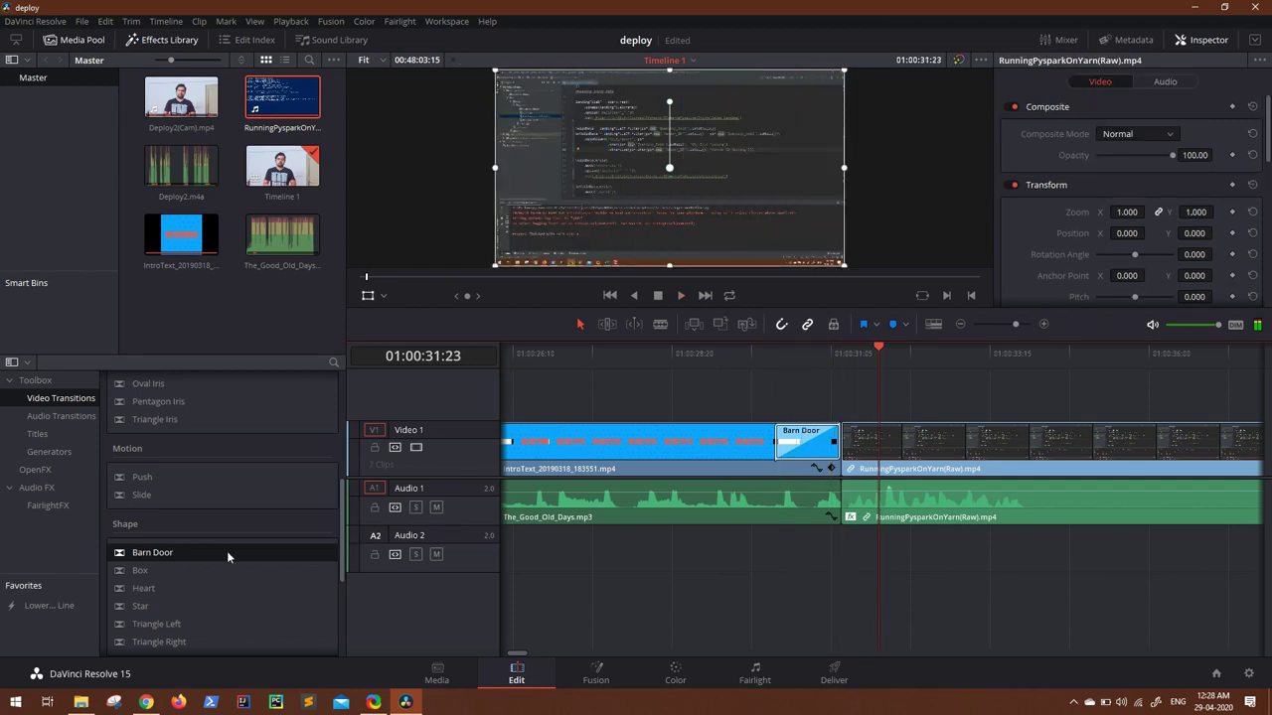
pyautogui.scroll(1, 203, 487)
pyautogui.hscroll(3, 774, 507)
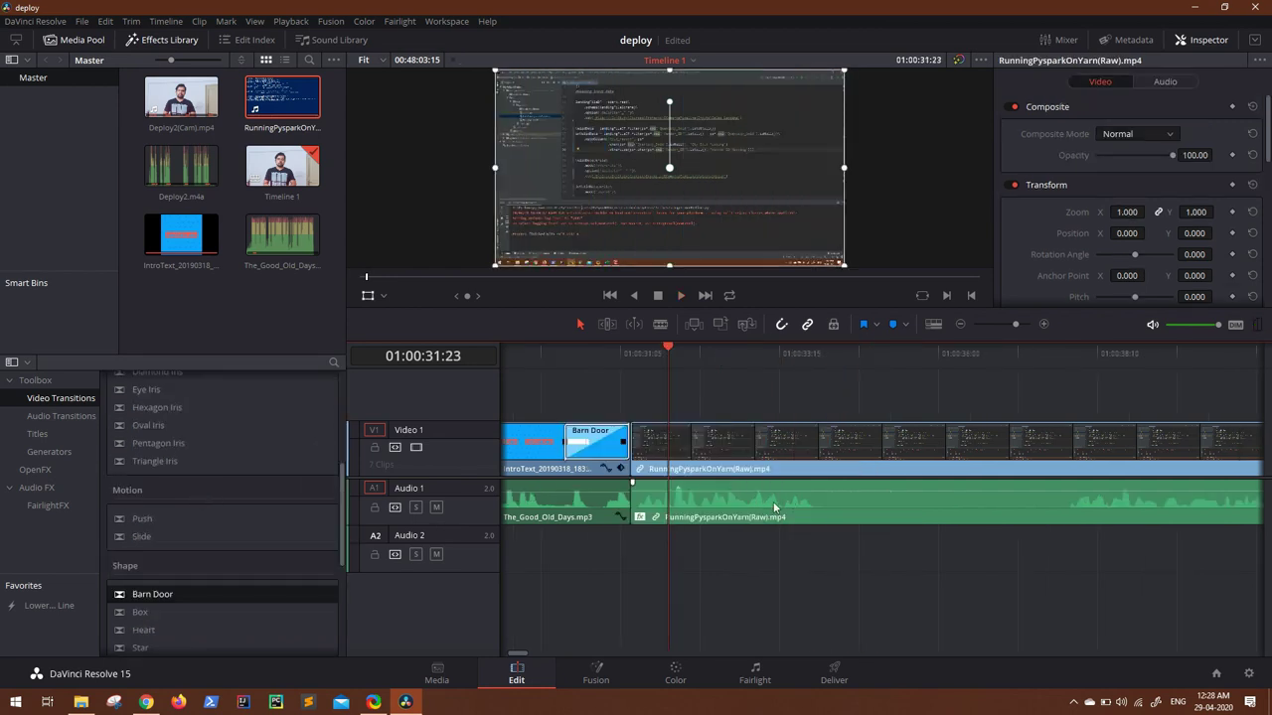
# Blade-cut the recording at about 01:00:41, then open Windows System information with Win+Pause.
pyautogui.hscroll(2, 774, 507)
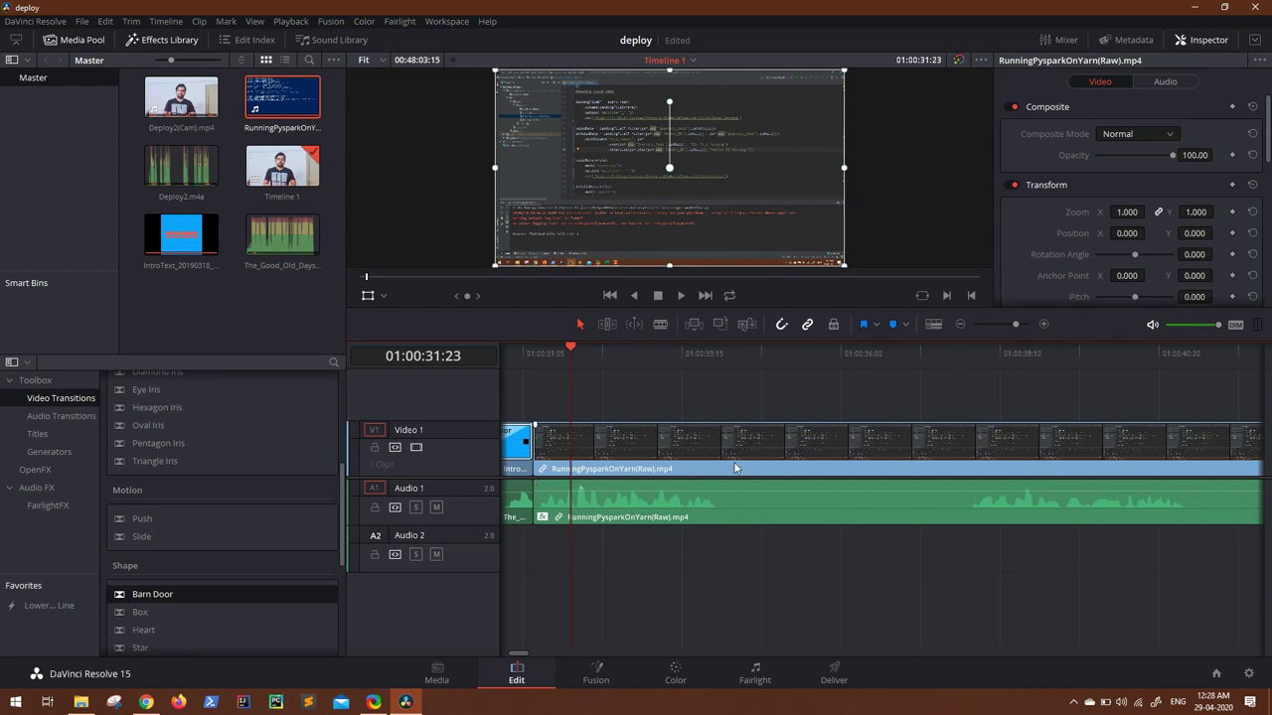
pyautogui.hscroll(5, 743, 444)
pyautogui.press('b')
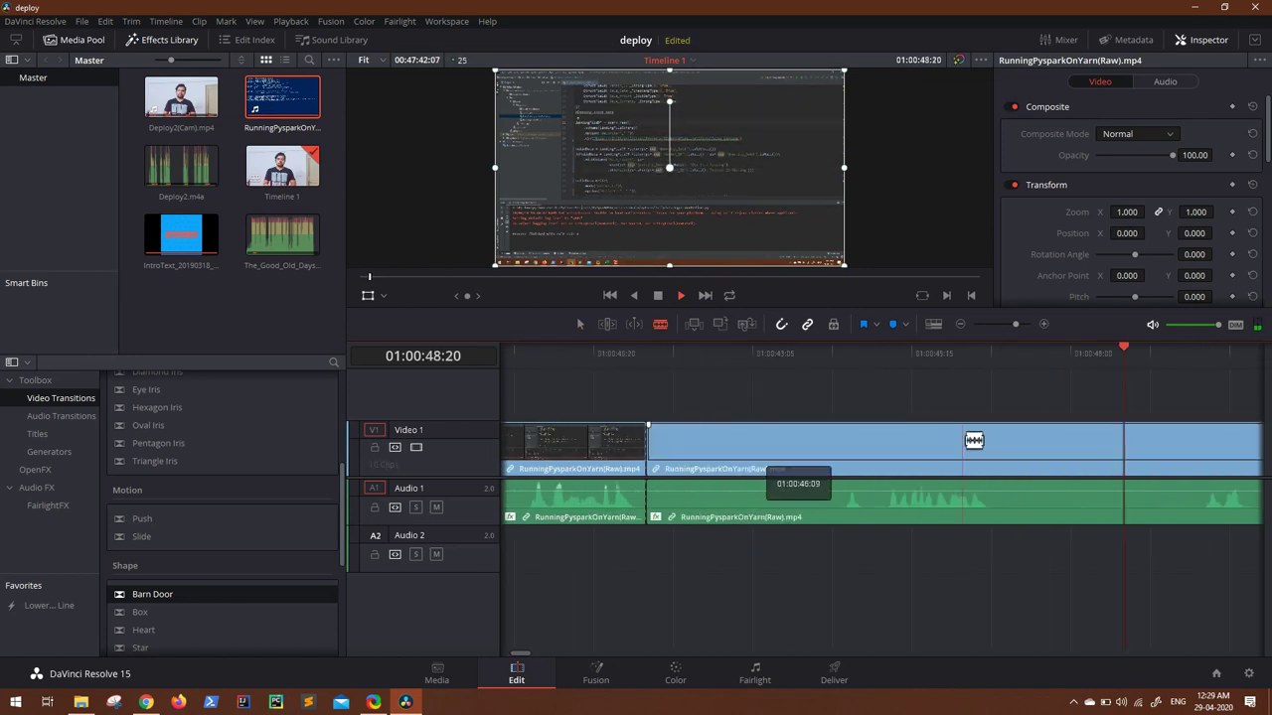
pyautogui.click(796, 452)
pyautogui.press('a')
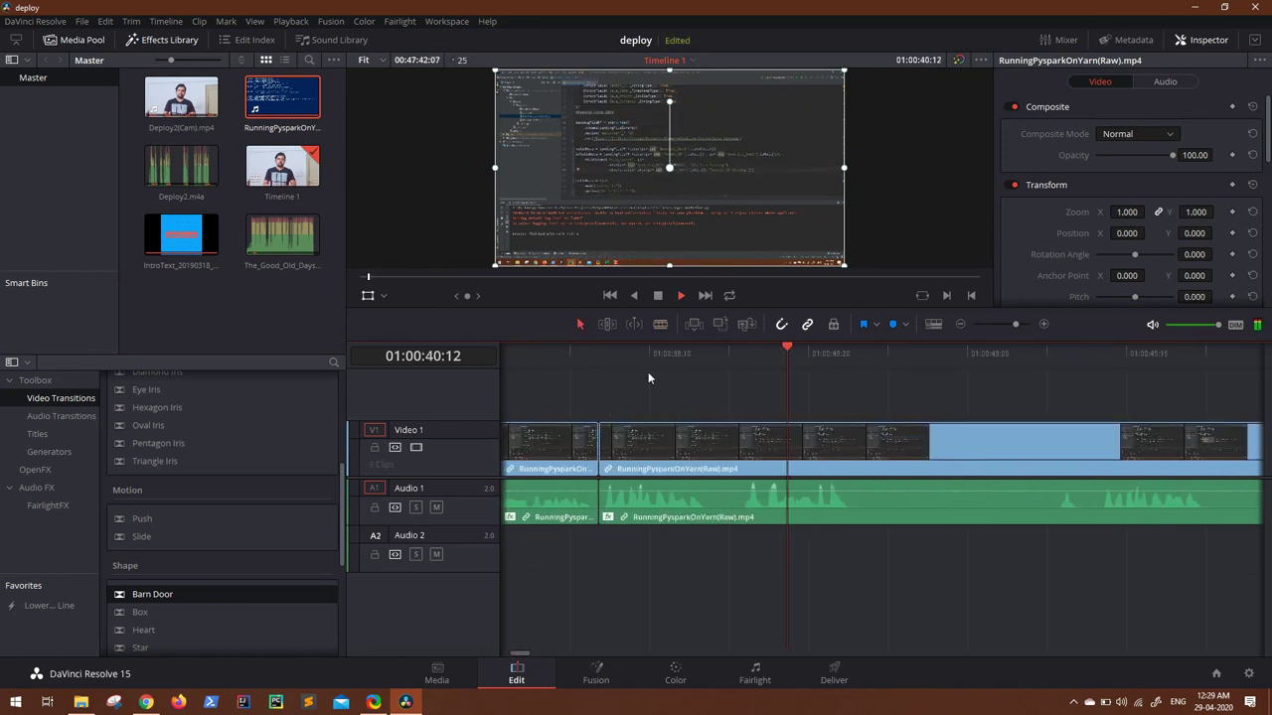
pyautogui.click(676, 354)
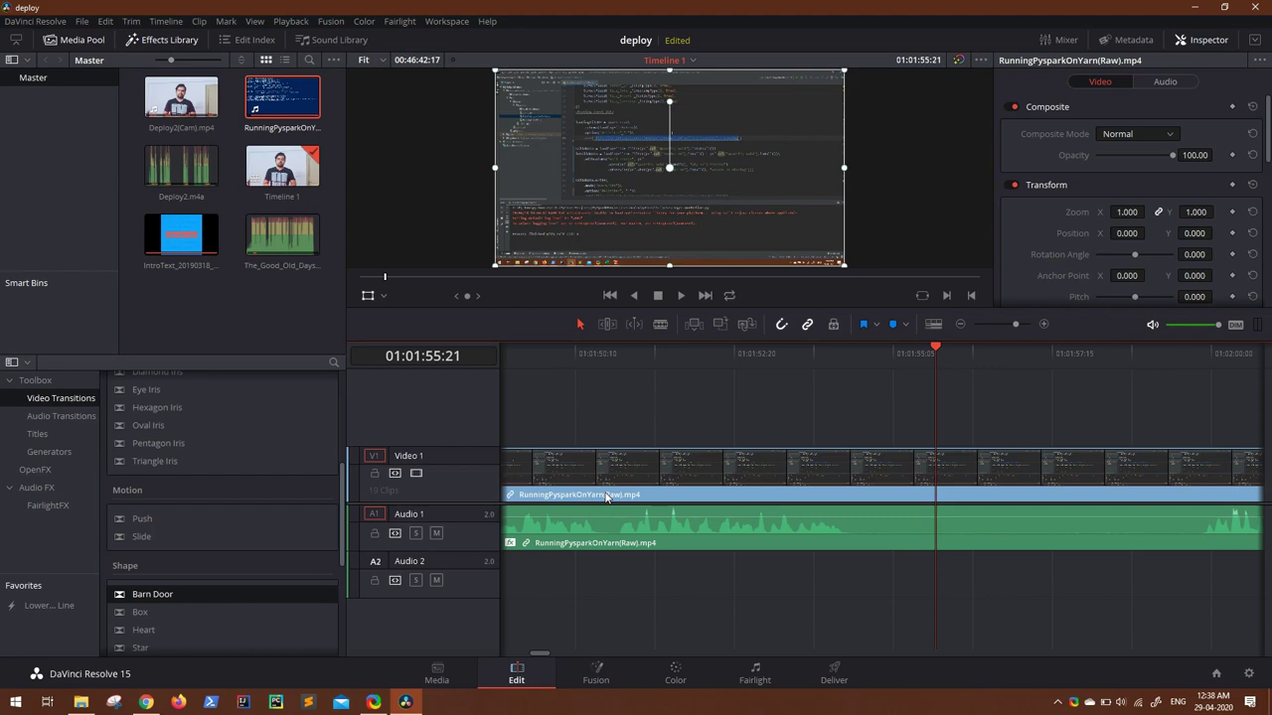
pyautogui.press('super+Pause')
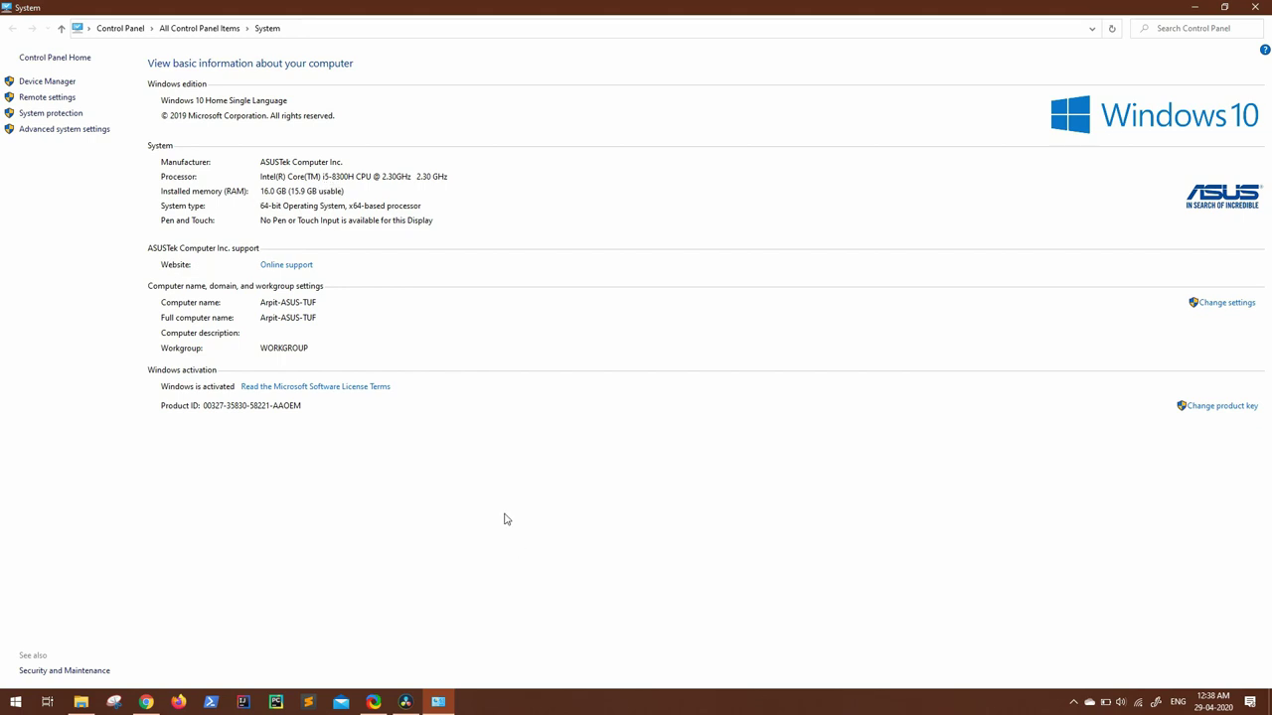
# Launch Task Manager from the taskbar menu and show its Performance graphs.
pyautogui.rightClick(652, 705)
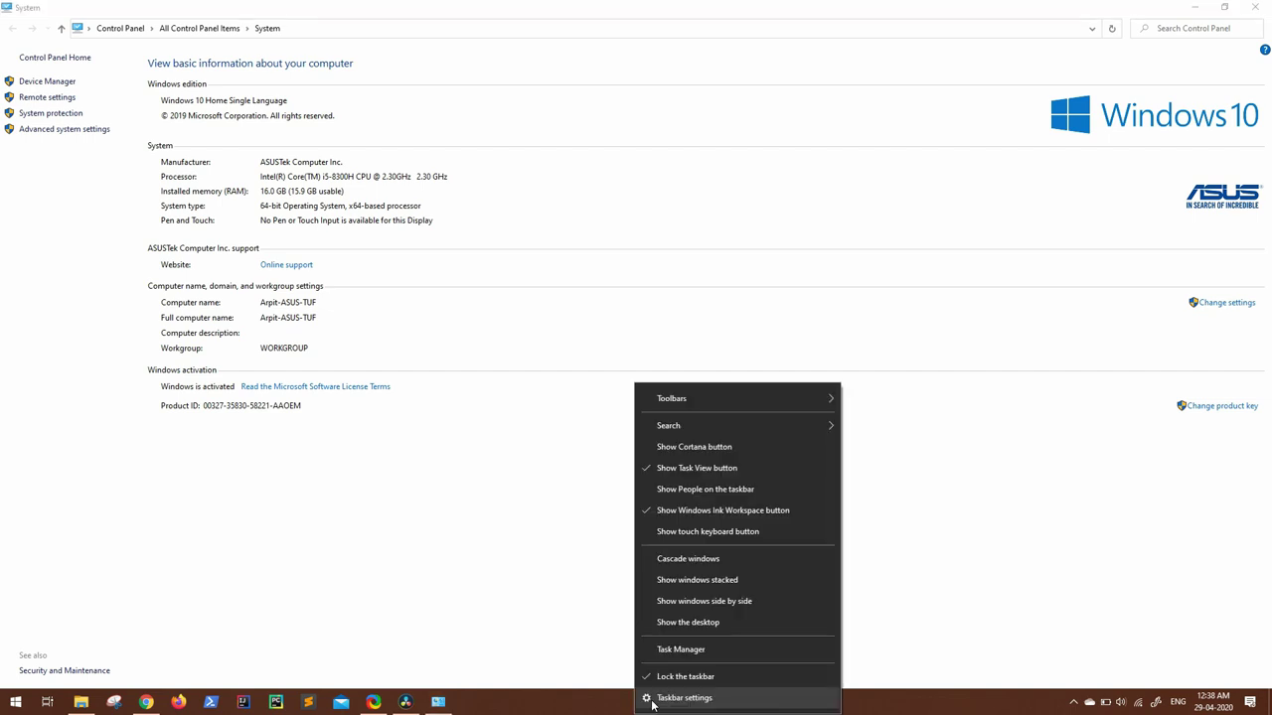
pyautogui.click(687, 652)
pyautogui.click(647, 143)
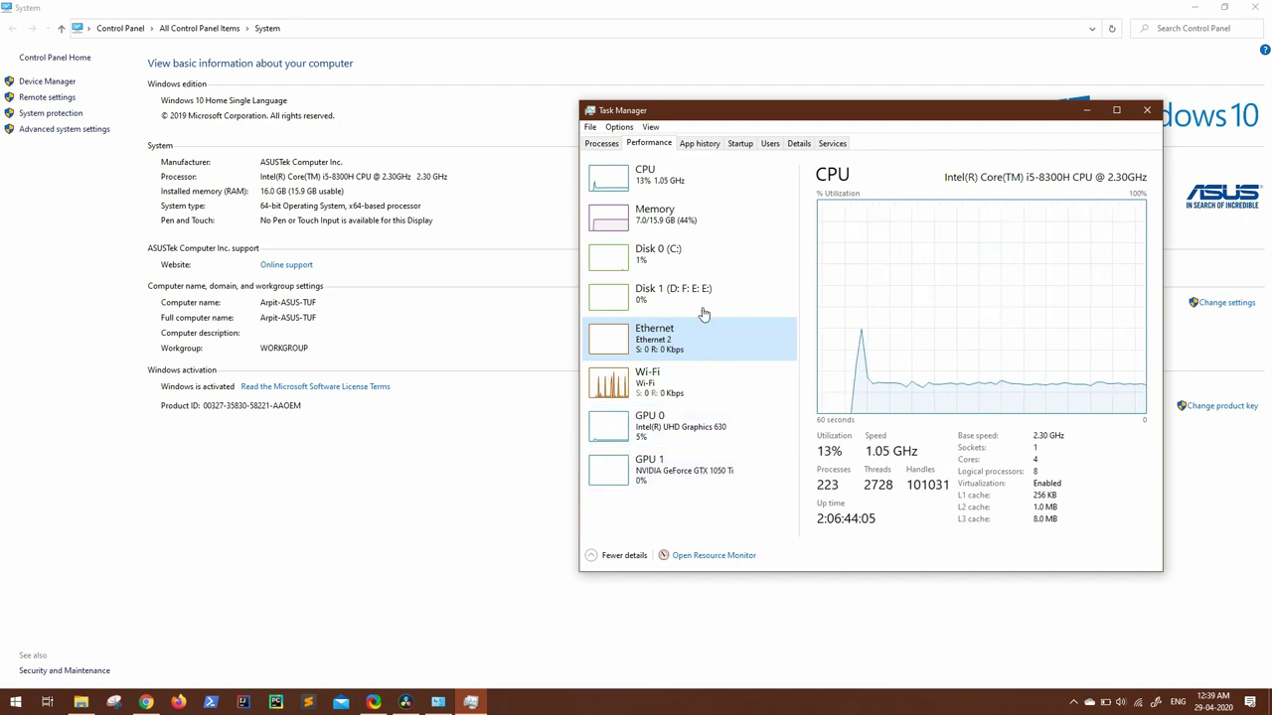
# Maximize Task Manager to check the 16.0 GB memory usage, then return to DaVinci Resolve.
pyautogui.doubleClick(718, 114)
pyautogui.click(74, 110)
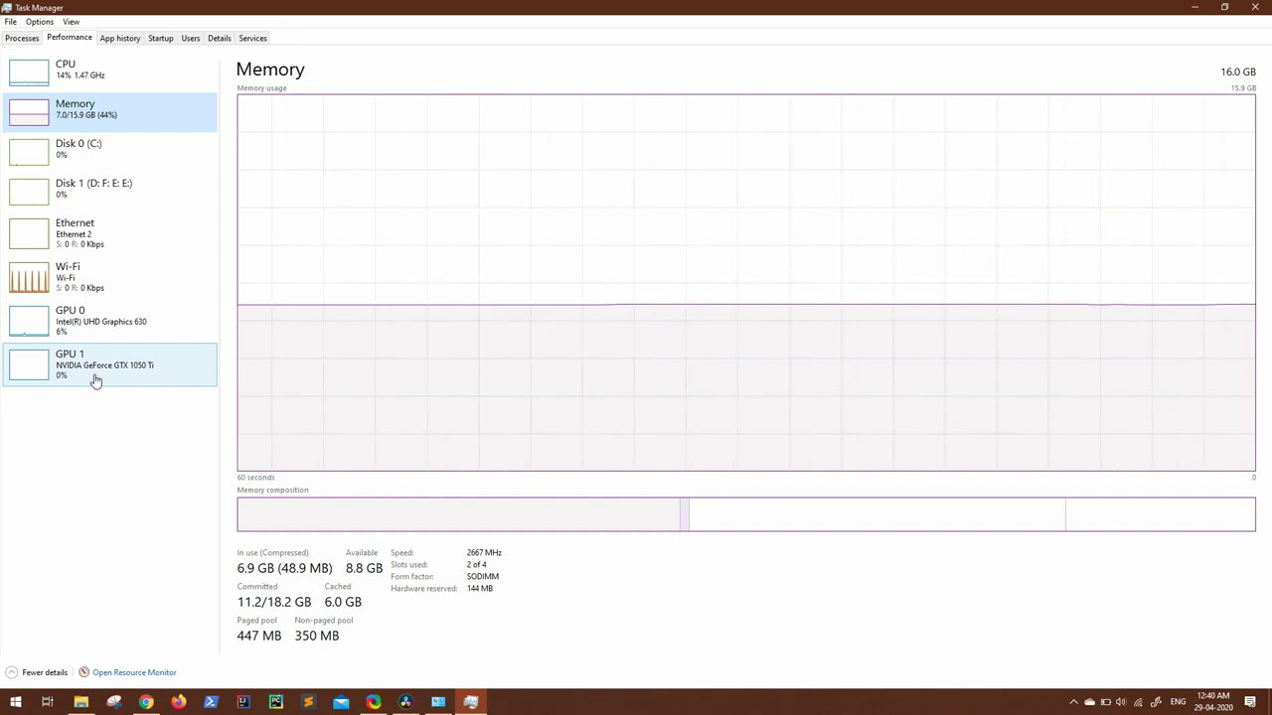
pyautogui.click(405, 701)
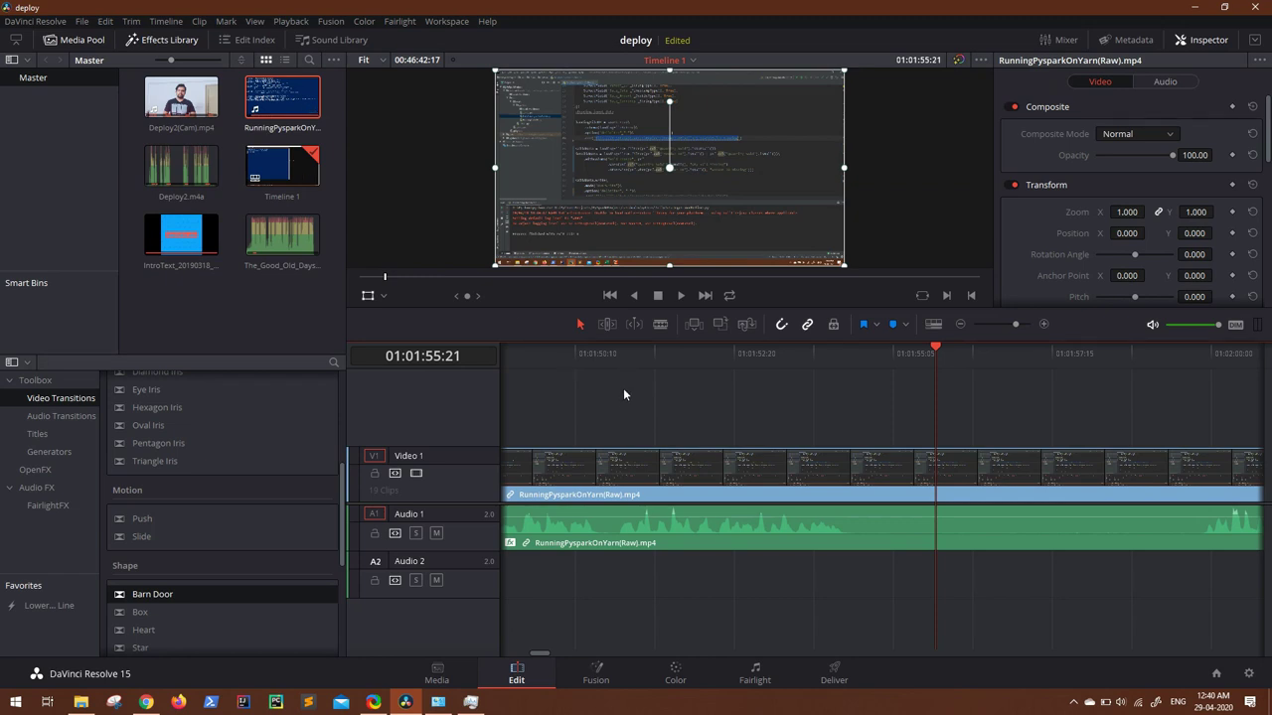
# Switch windows from the taskbar and scroll the timeline to review the edit's end near 01:17:02.
pyautogui.click(471, 701)
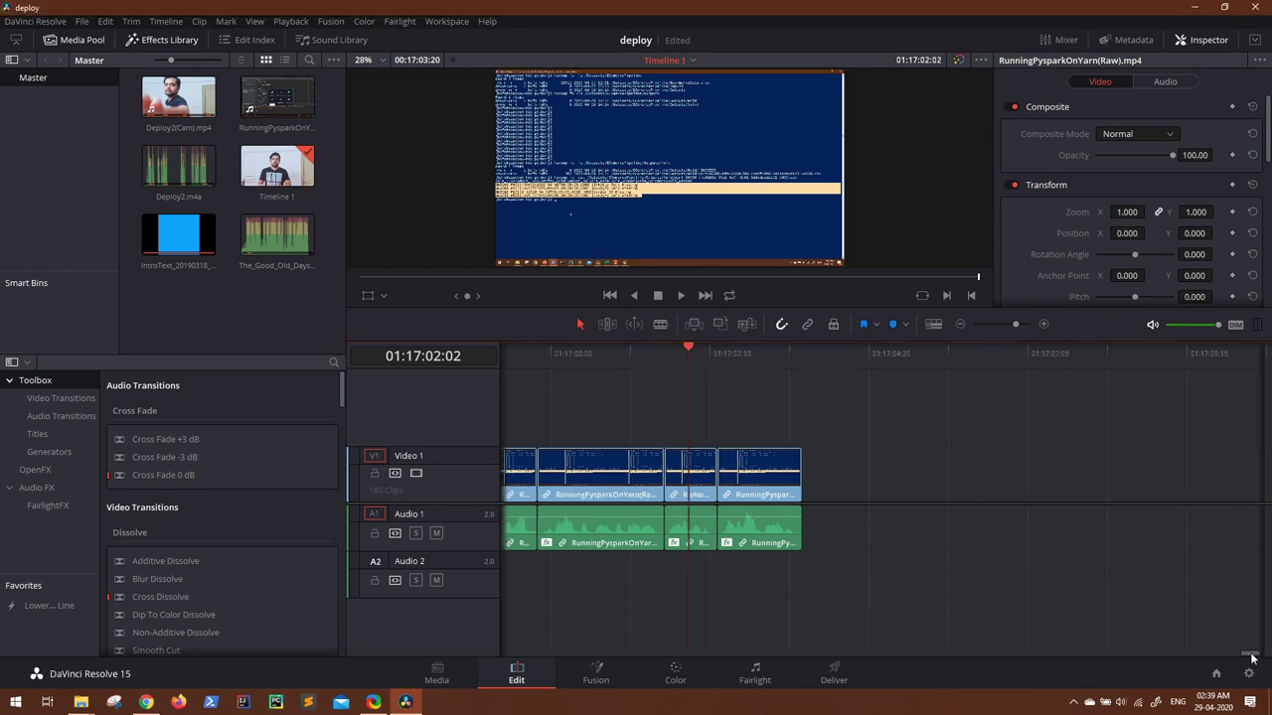
pyautogui.moveTo(1252, 658); pyautogui.dragTo(1241, 658)
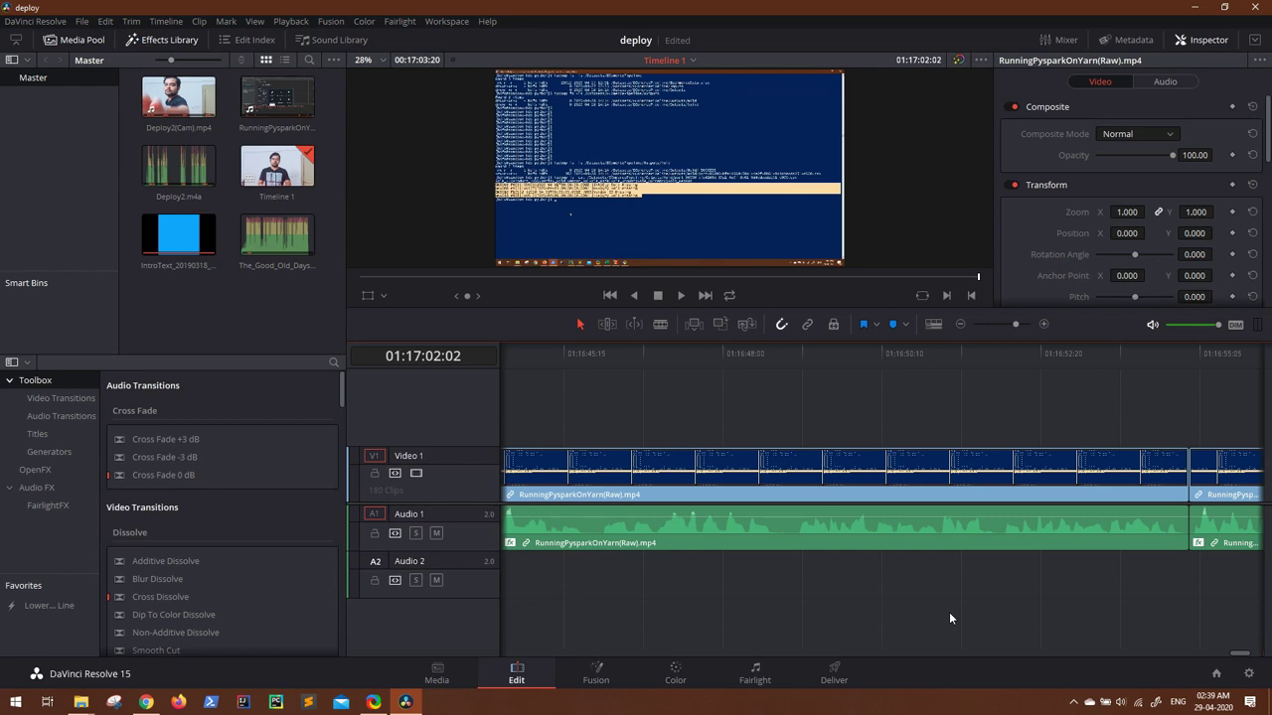
# Import LowQuality(Final).mov and watchTillEndYarnIssue(Final).mov from the DeployingPysparkOnHDP folder into the Media Pool.
pyautogui.moveTo(84, 704)
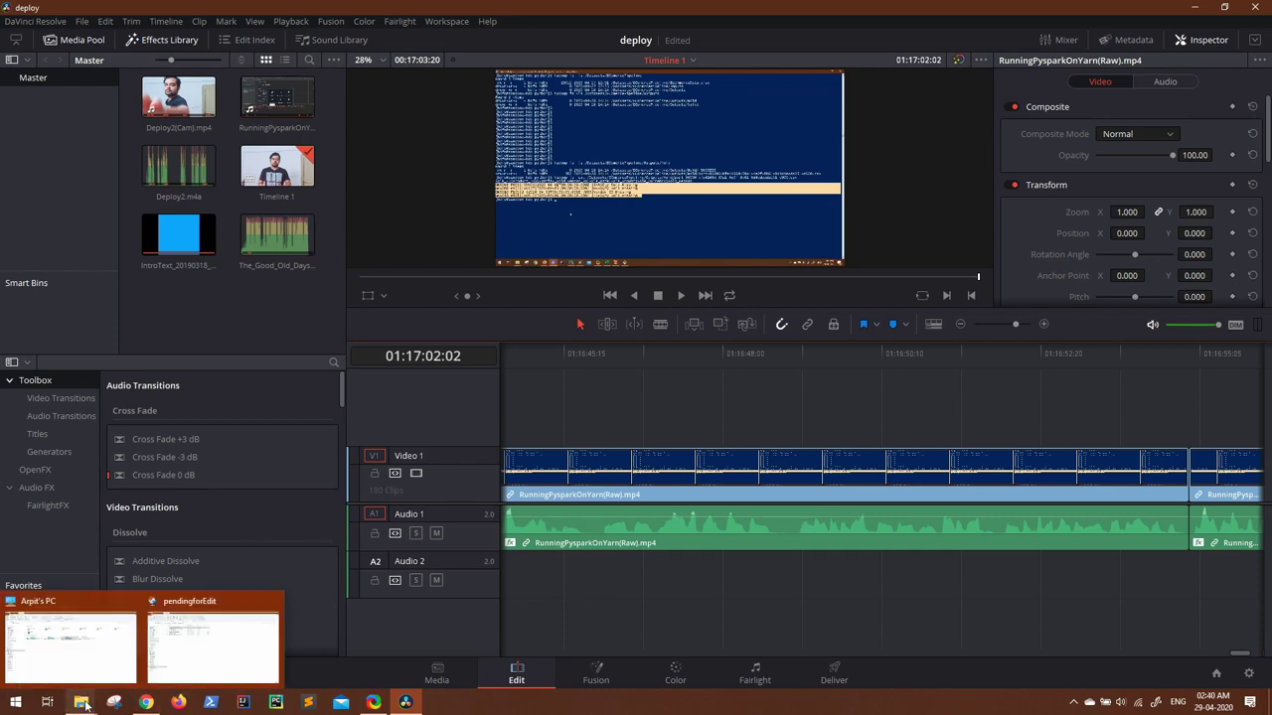
pyautogui.click(70, 641)
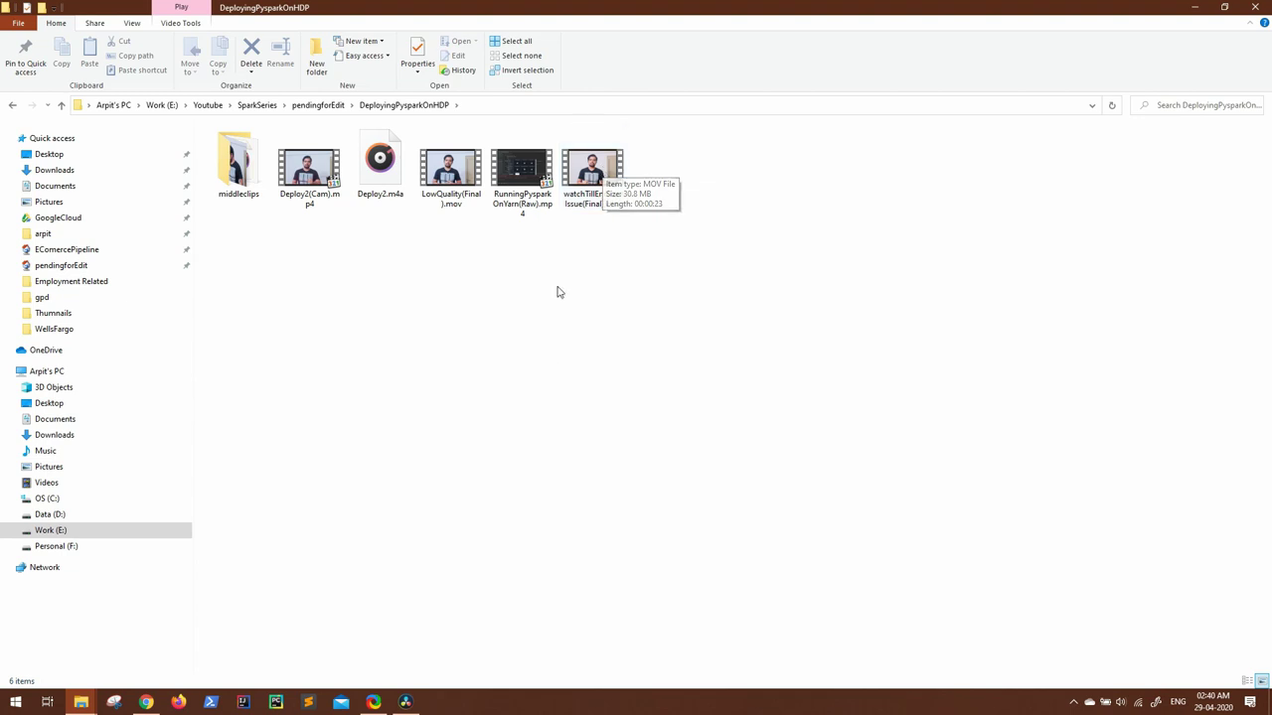
pyautogui.click(592, 174)
pyautogui.keyDown('ctrl'); pyautogui.click(451, 168); pyautogui.keyUp('ctrl')
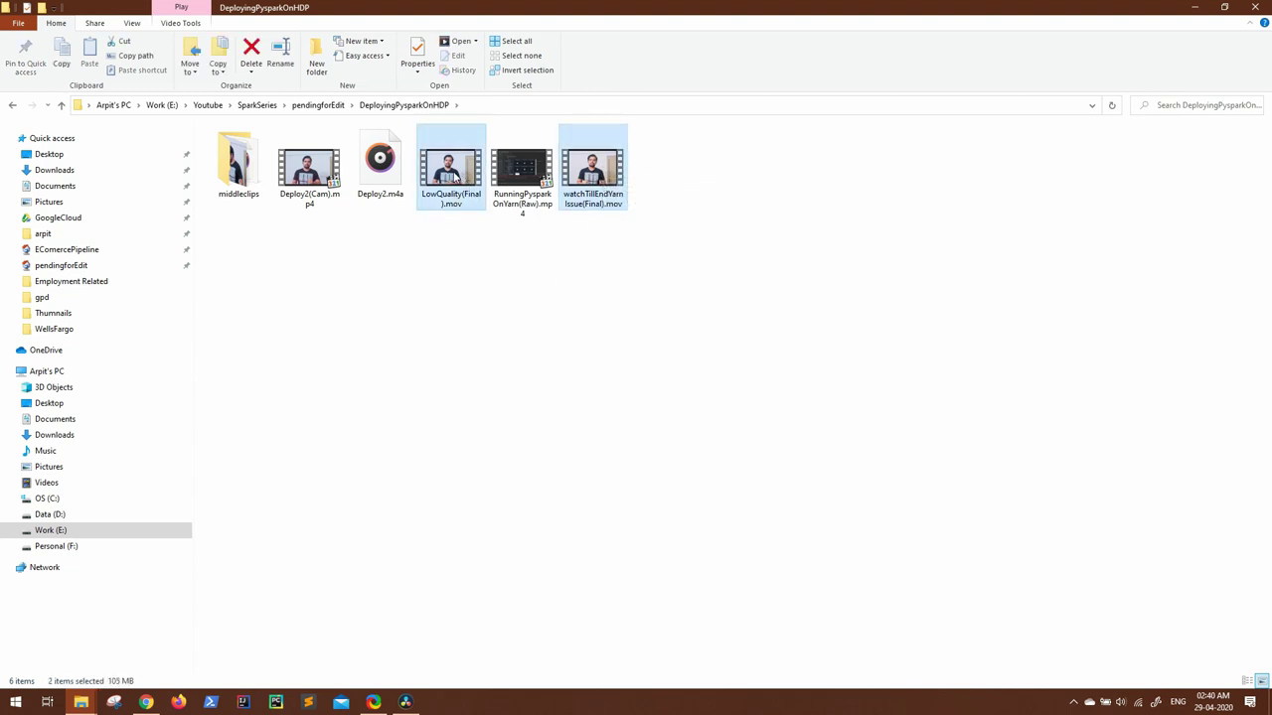
pyautogui.moveTo(450, 171); pyautogui.dragTo(471, 292)
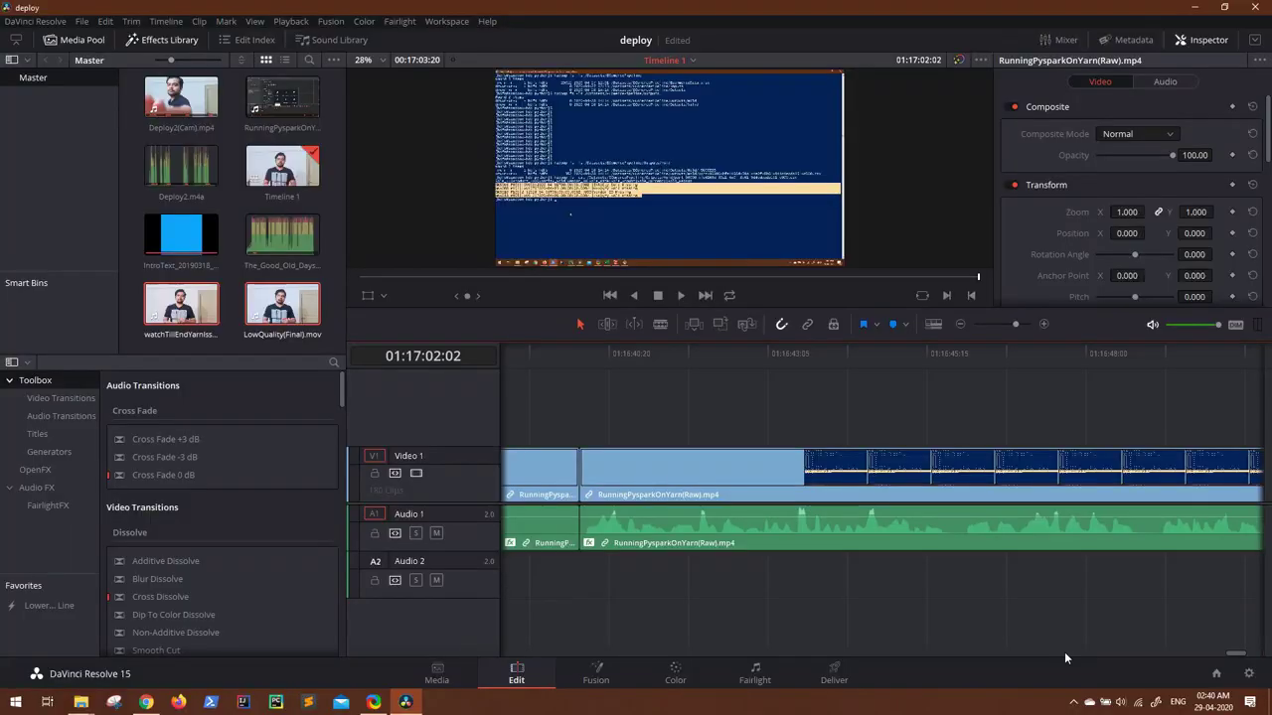
pyautogui.moveTo(1064, 651); pyautogui.dragTo(542, 647)
# Select the cut clips after 01:01:31, try shifting them later, then undo the move.
pyautogui.click(902, 353)
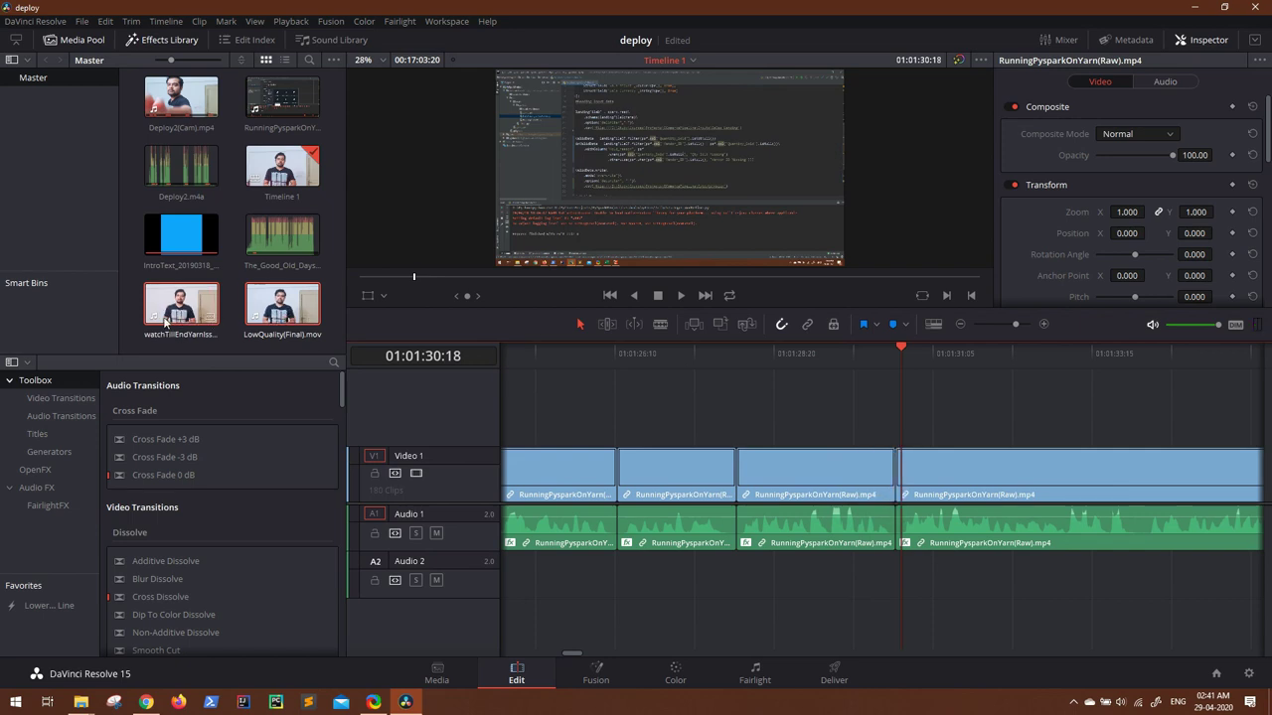
pyautogui.hscroll(5, 946, 457)
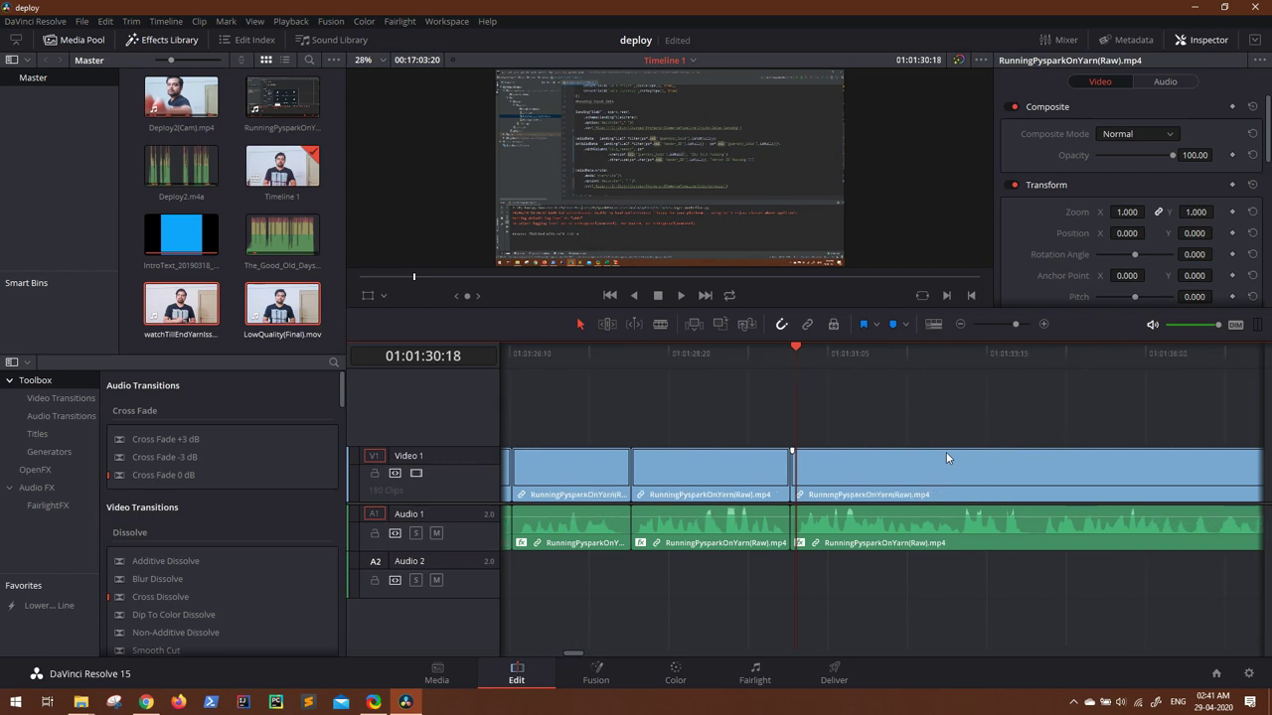
pyautogui.click(761, 351)
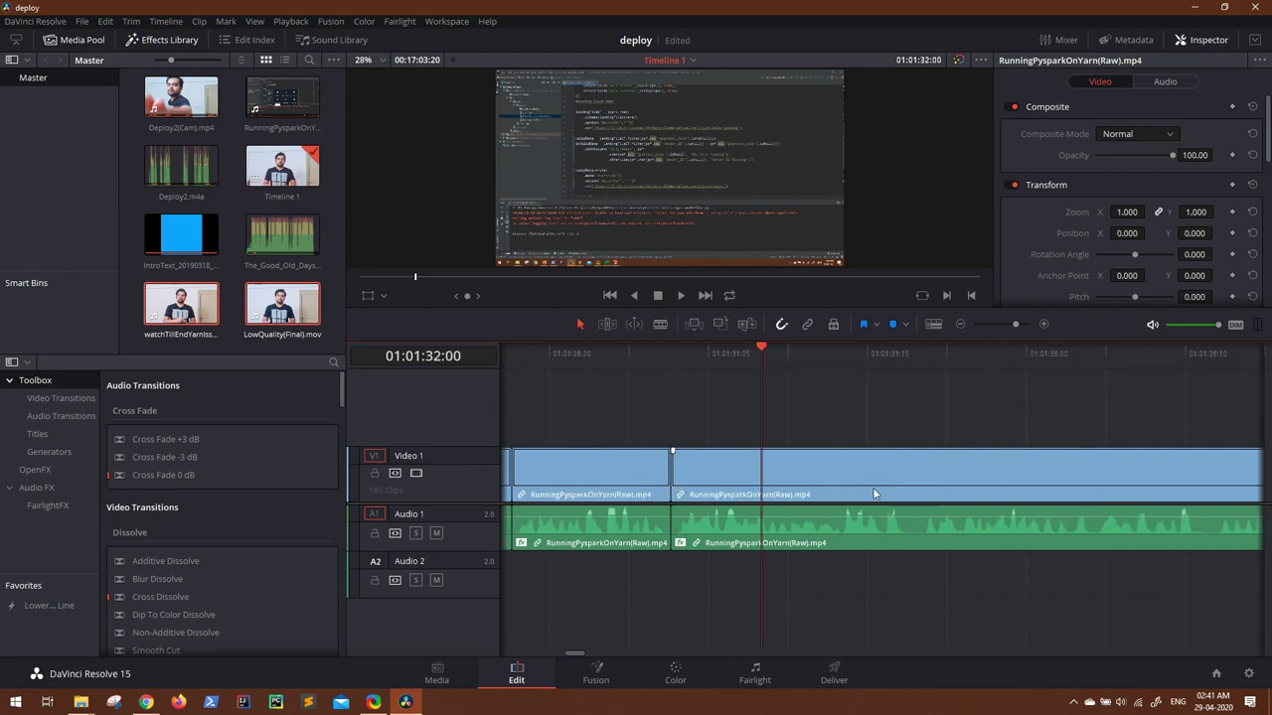
pyautogui.click(835, 478)
pyautogui.click(802, 356)
pyautogui.click(751, 350)
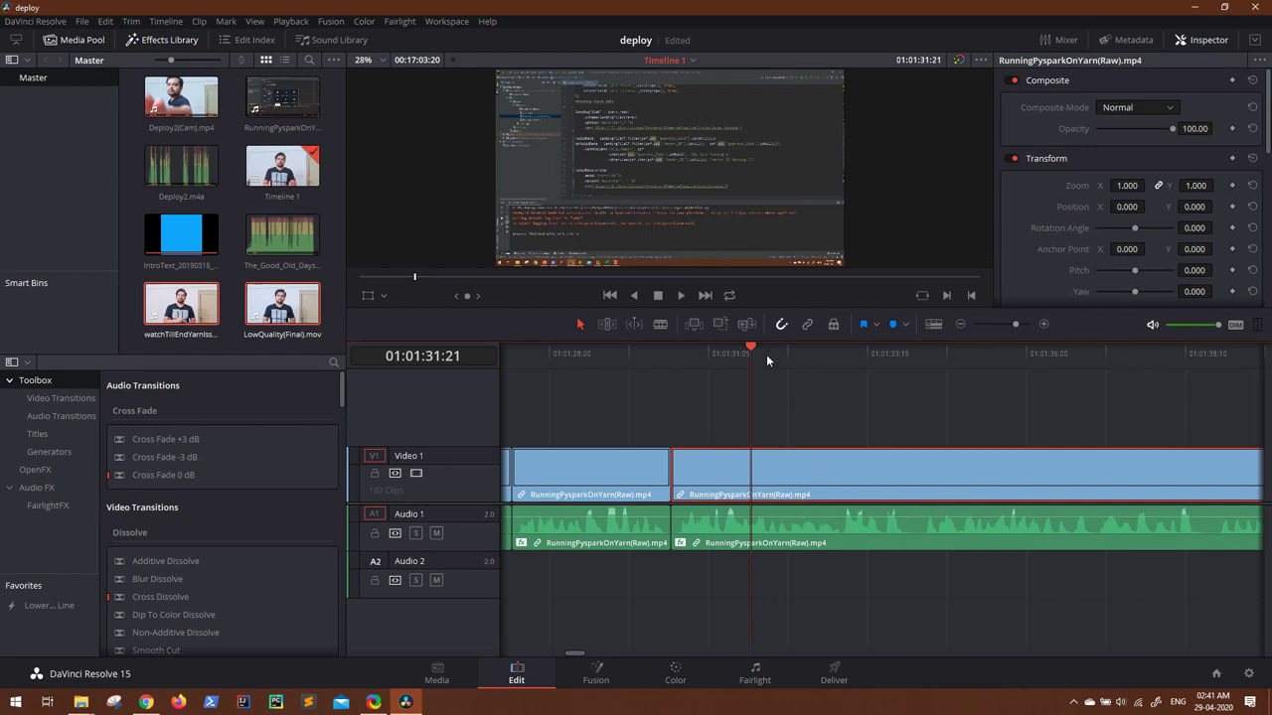
pyautogui.hotkey('ctrl', 'a')
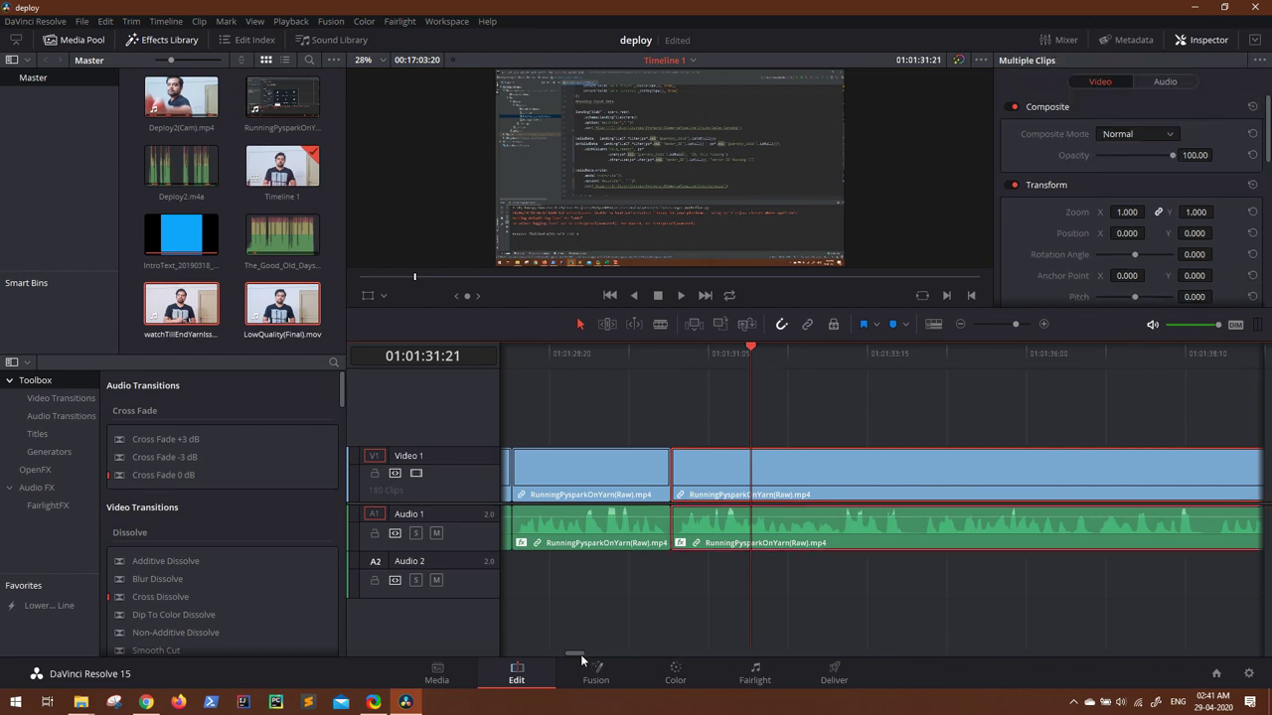
pyautogui.moveTo(578, 652)
pyautogui.mouseDown()
pyautogui.moveTo(601, 654)
pyautogui.moveTo(576, 653)
pyautogui.mouseUp()
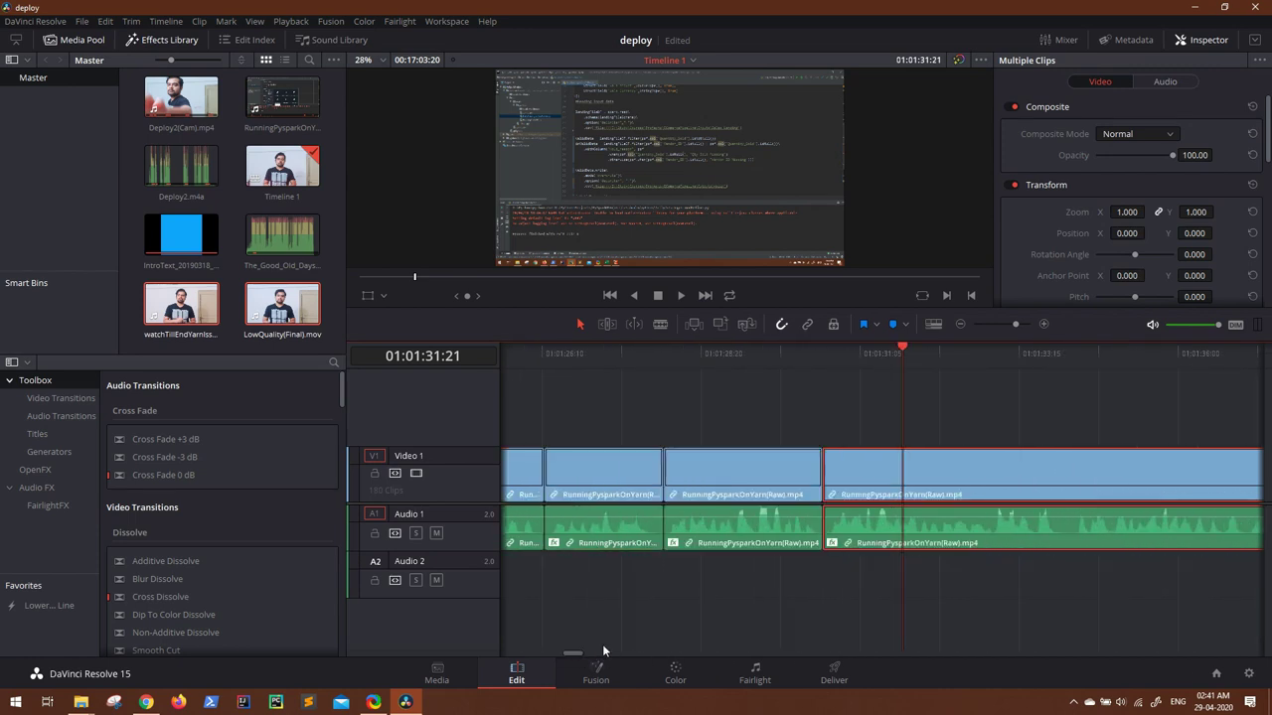
pyautogui.click(872, 475)
pyautogui.moveTo(872, 475); pyautogui.dragTo(945, 511)
pyautogui.hotkey('ctrl', 'z')
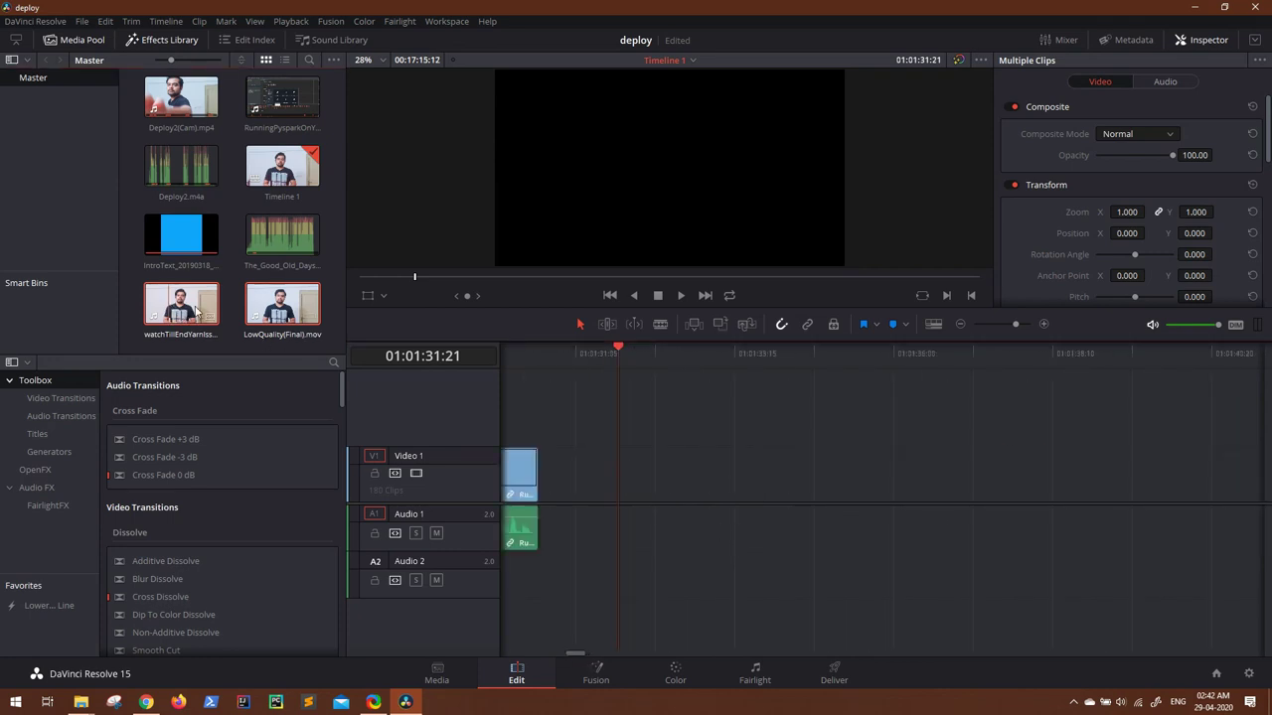
# Insert watchTillEndYarnIssue(Final).mov into the timeline and slot the camera clip into V1.
pyautogui.moveTo(169, 303); pyautogui.dragTo(619, 611)
pyautogui.hscroll(3, 710, 539)
pyautogui.hscroll(6, 712, 538)
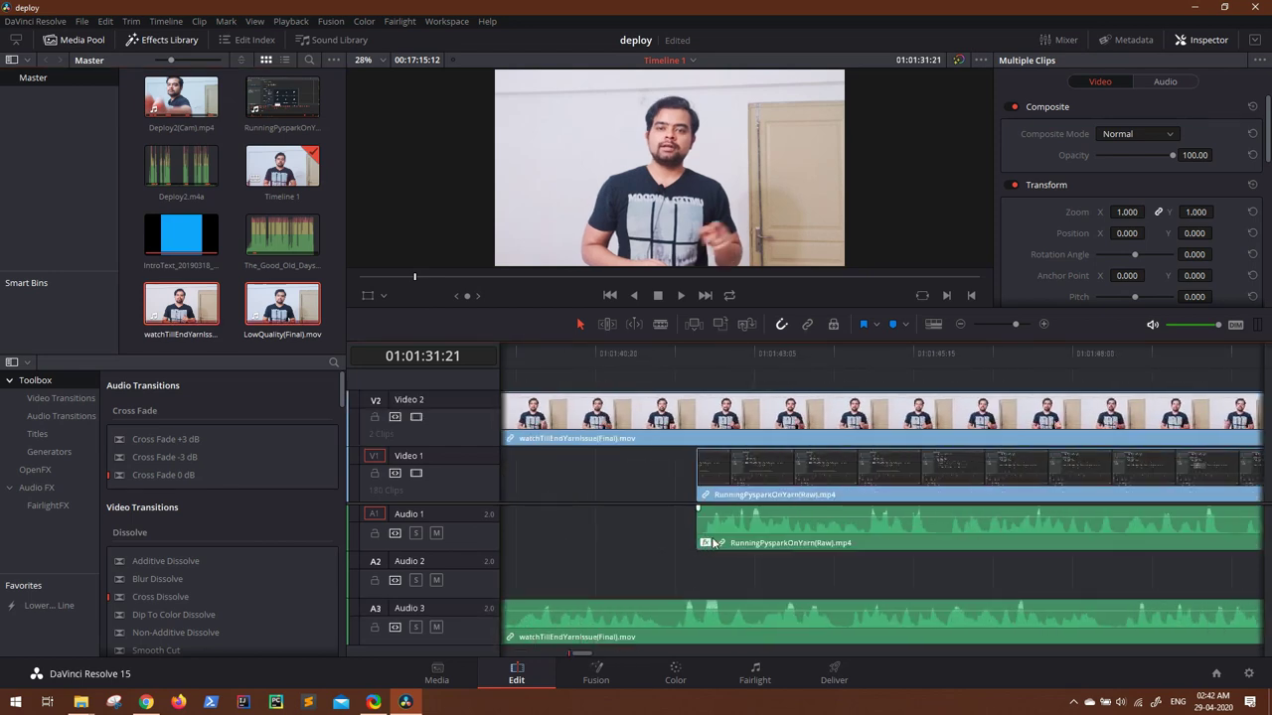
pyautogui.hscroll(4, 711, 537)
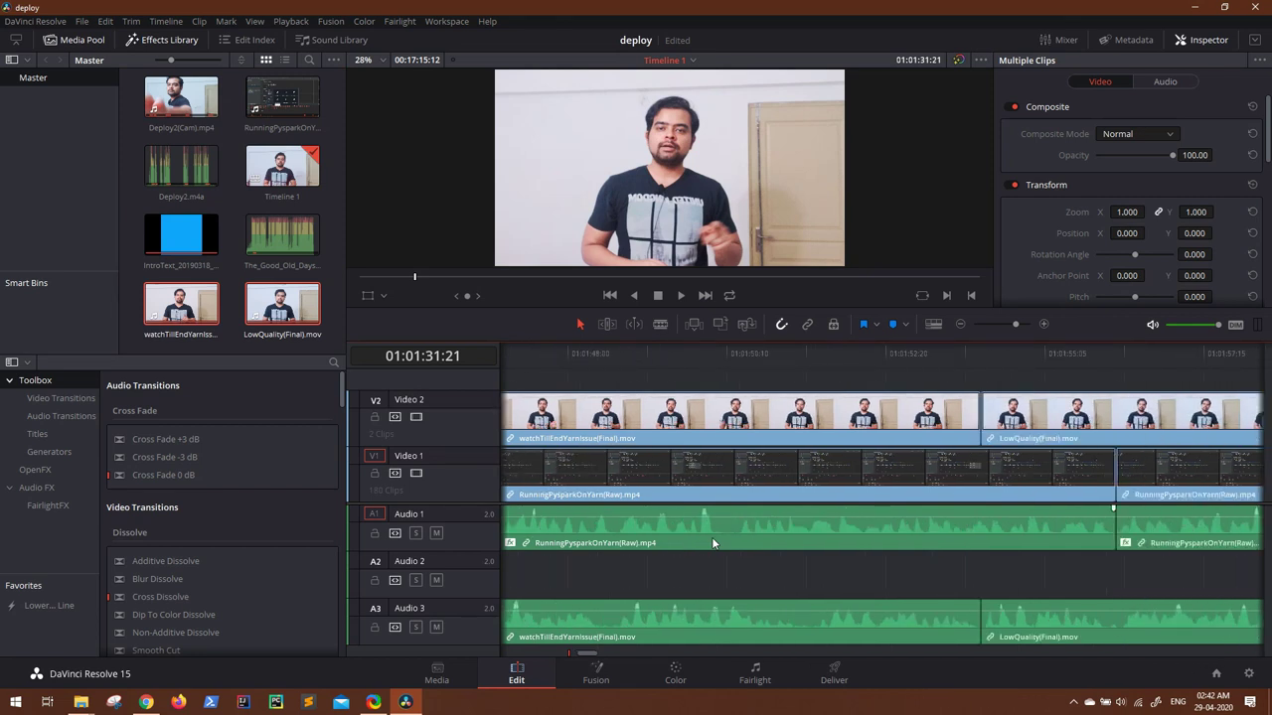
pyautogui.click(1145, 483)
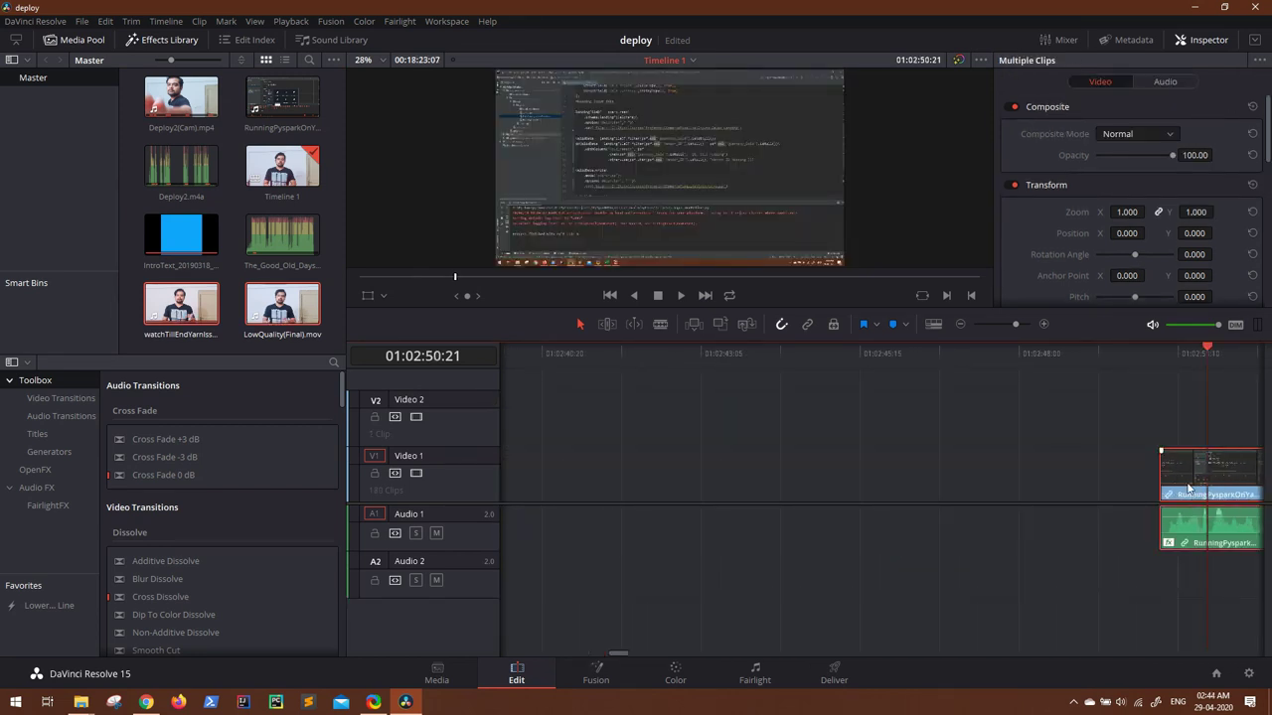
pyautogui.moveTo(1189, 487); pyautogui.dragTo(770, 486)
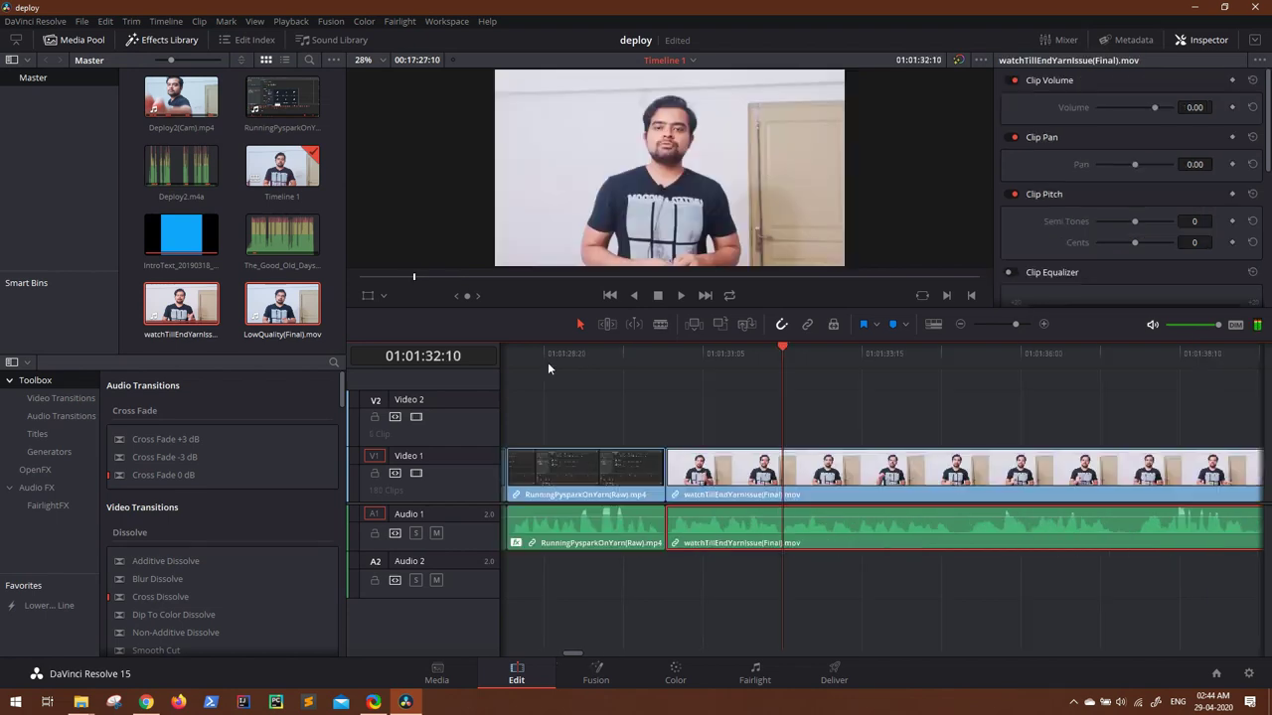
# Play back the edit, including from 01:01:52:16, to check the inserted camera clips.
pyautogui.click(548, 357)
pyautogui.press('space')
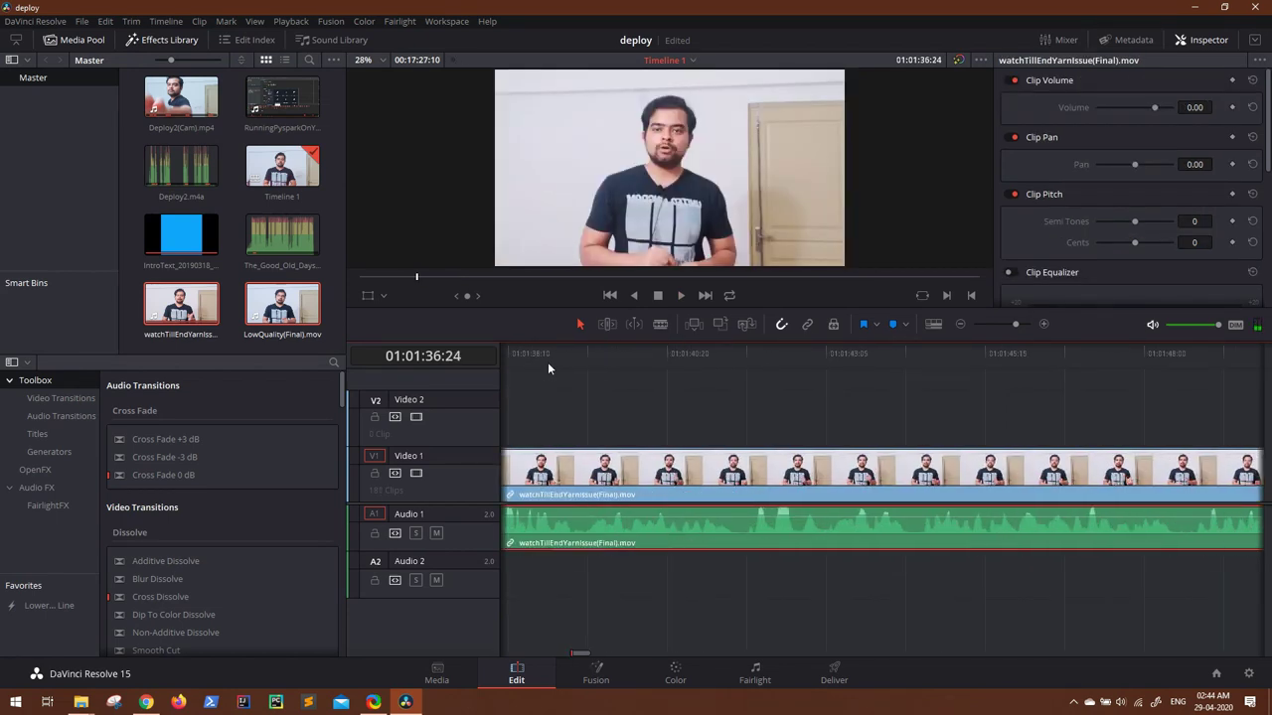
pyautogui.hscroll(10, 548, 362)
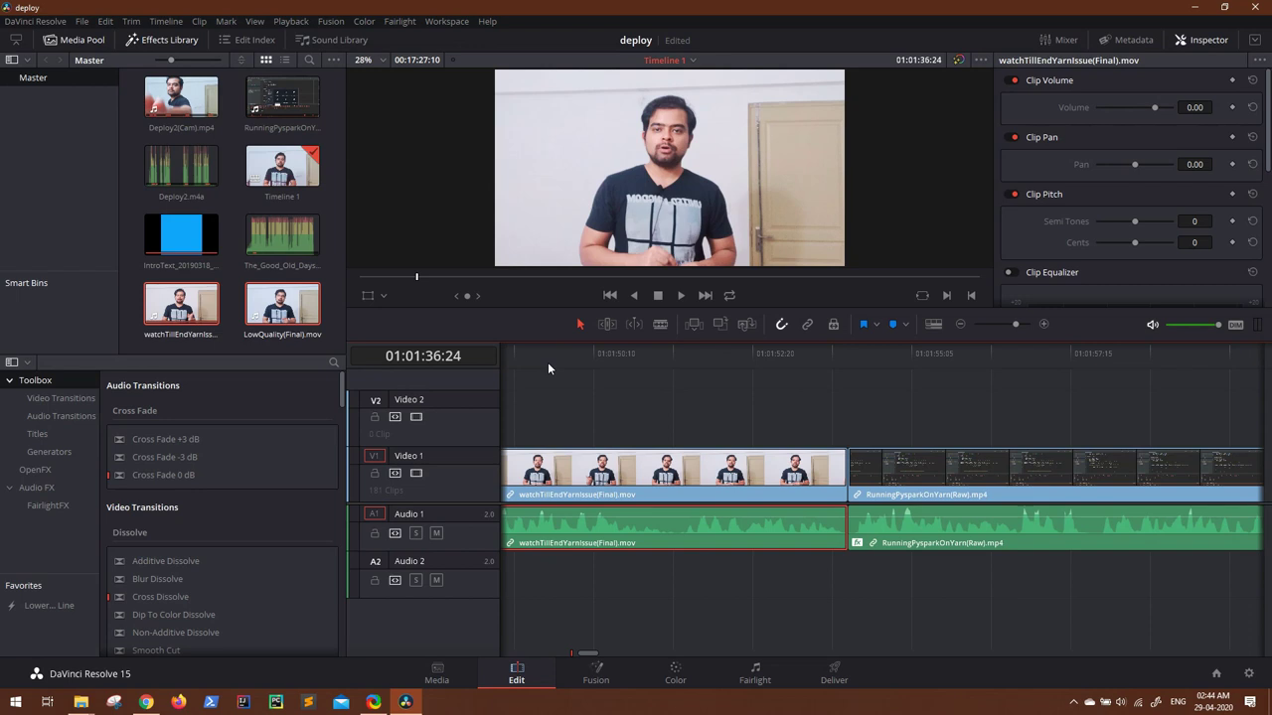
pyautogui.click(745, 353)
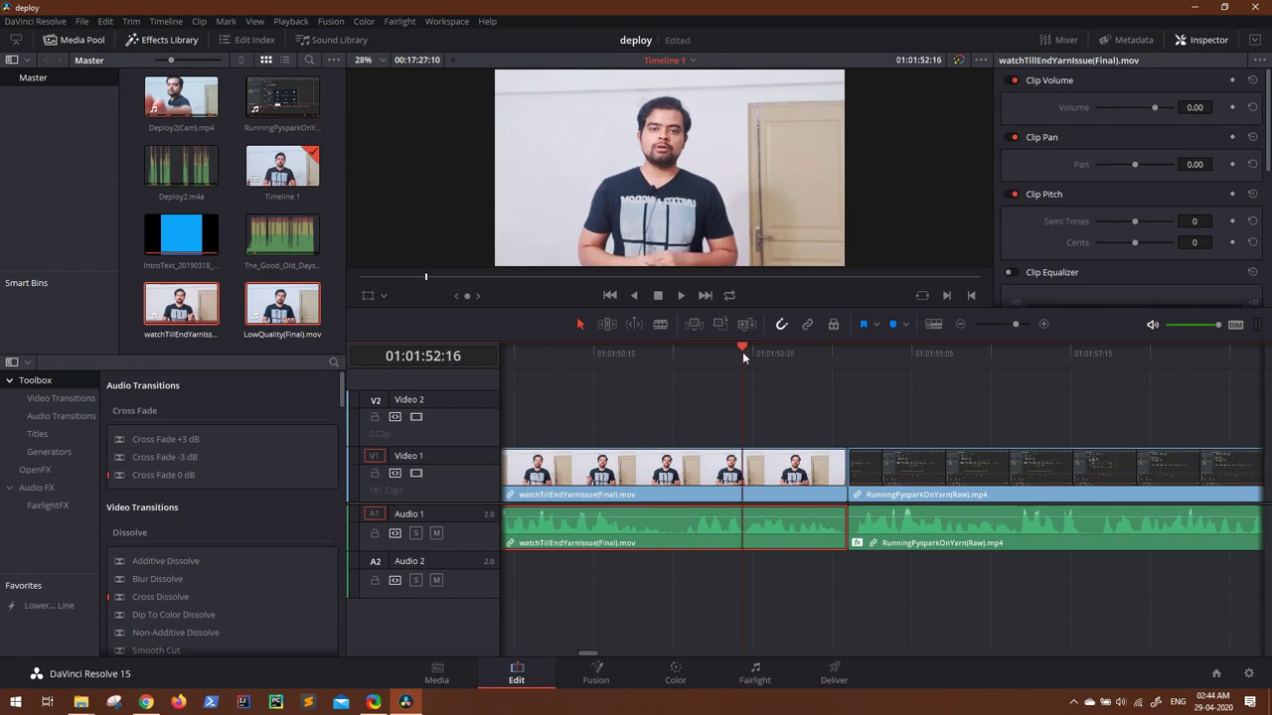
pyautogui.press('space')
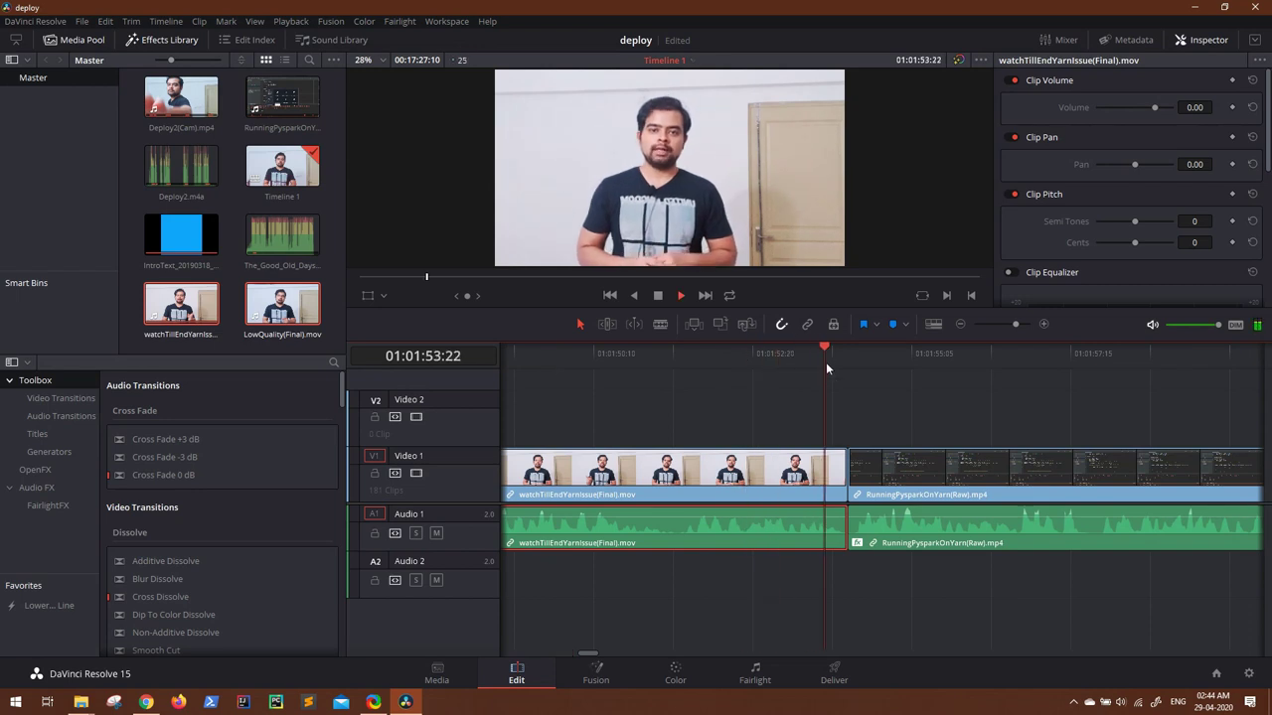
pyautogui.press('space')
pyautogui.hscroll(6, 819, 370)
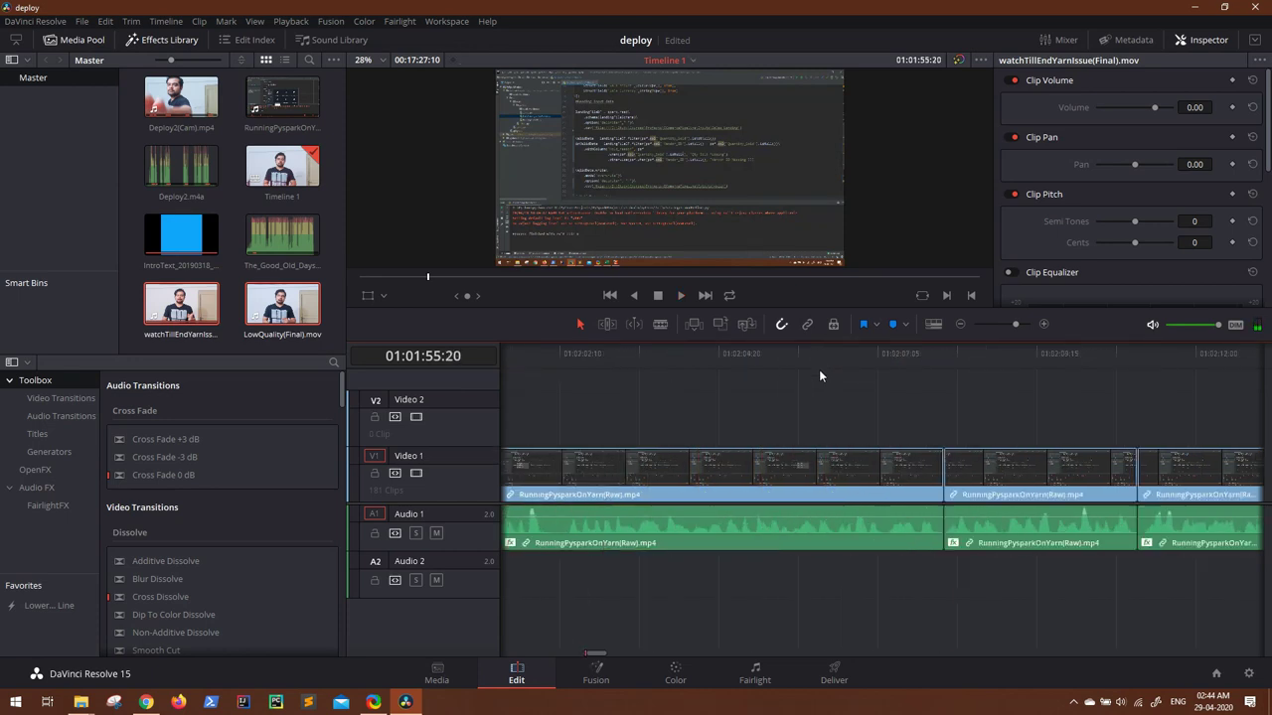
pyautogui.click(250, 316)
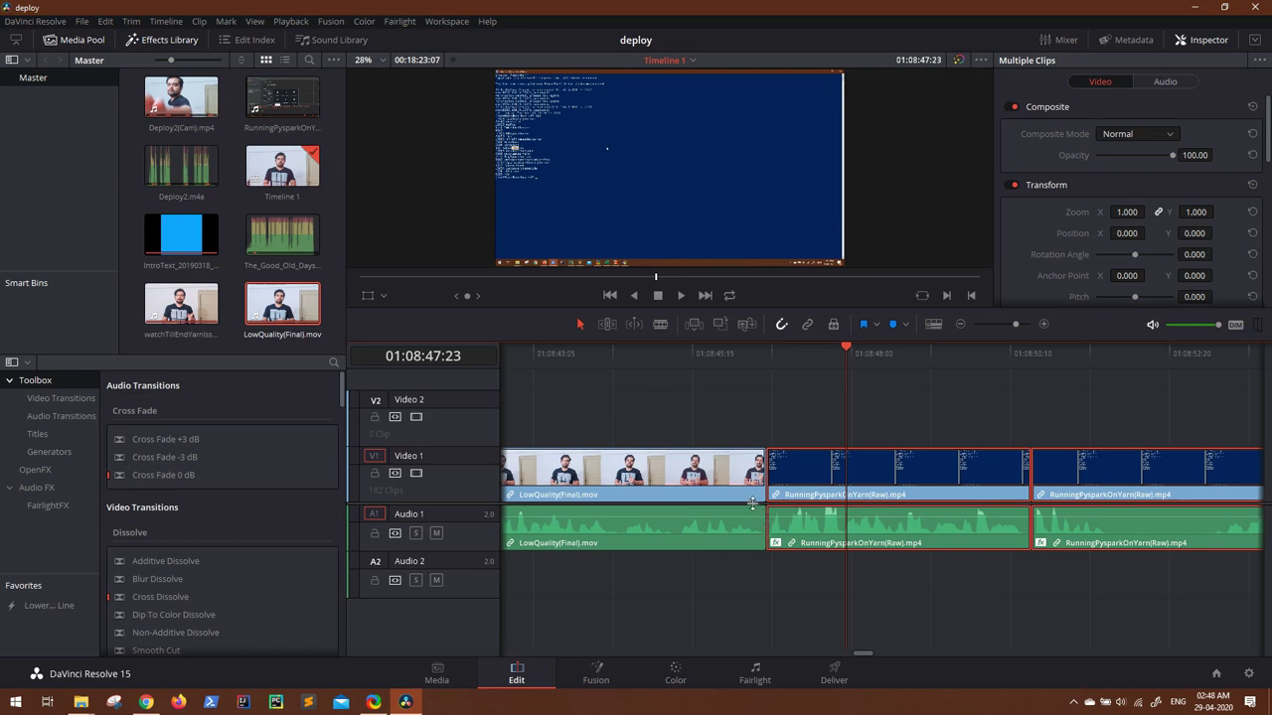
# Drop a Push transition between Deploy2(Cam).mp4 and the IntroText clip, then play it back.
pyautogui.scroll(2, 754, 512)
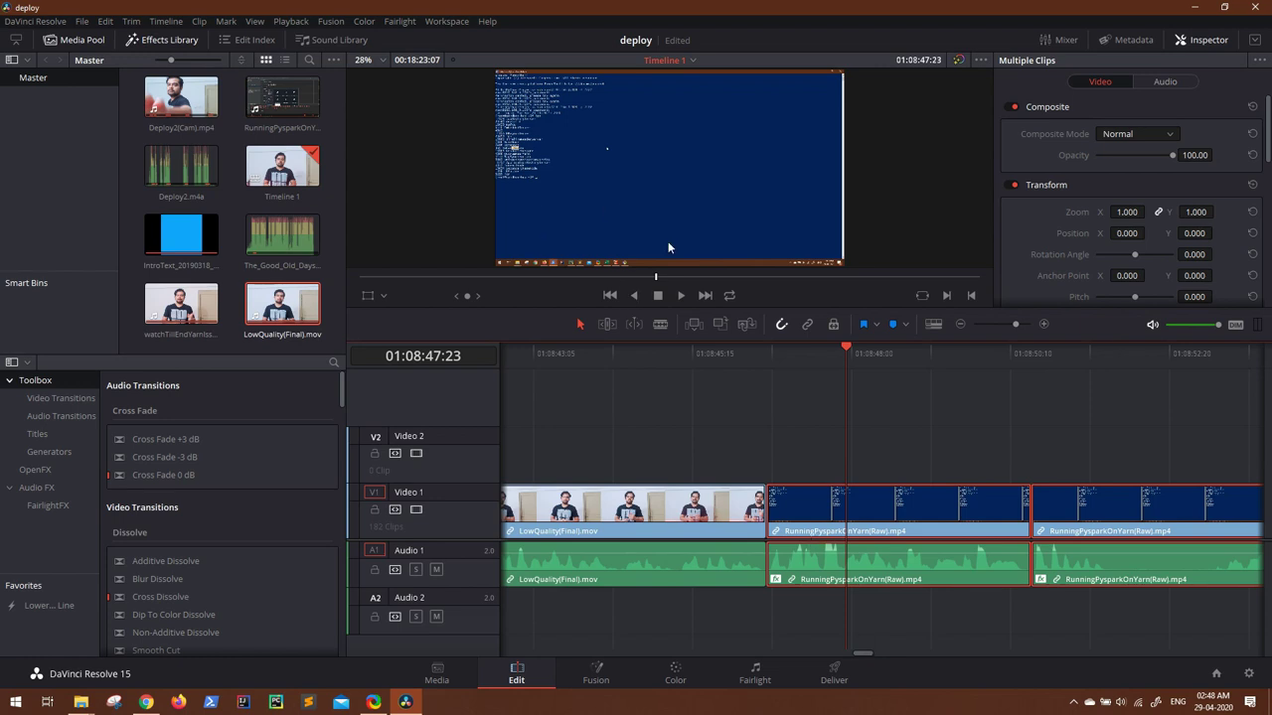
pyautogui.moveTo(863, 656); pyautogui.dragTo(509, 654)
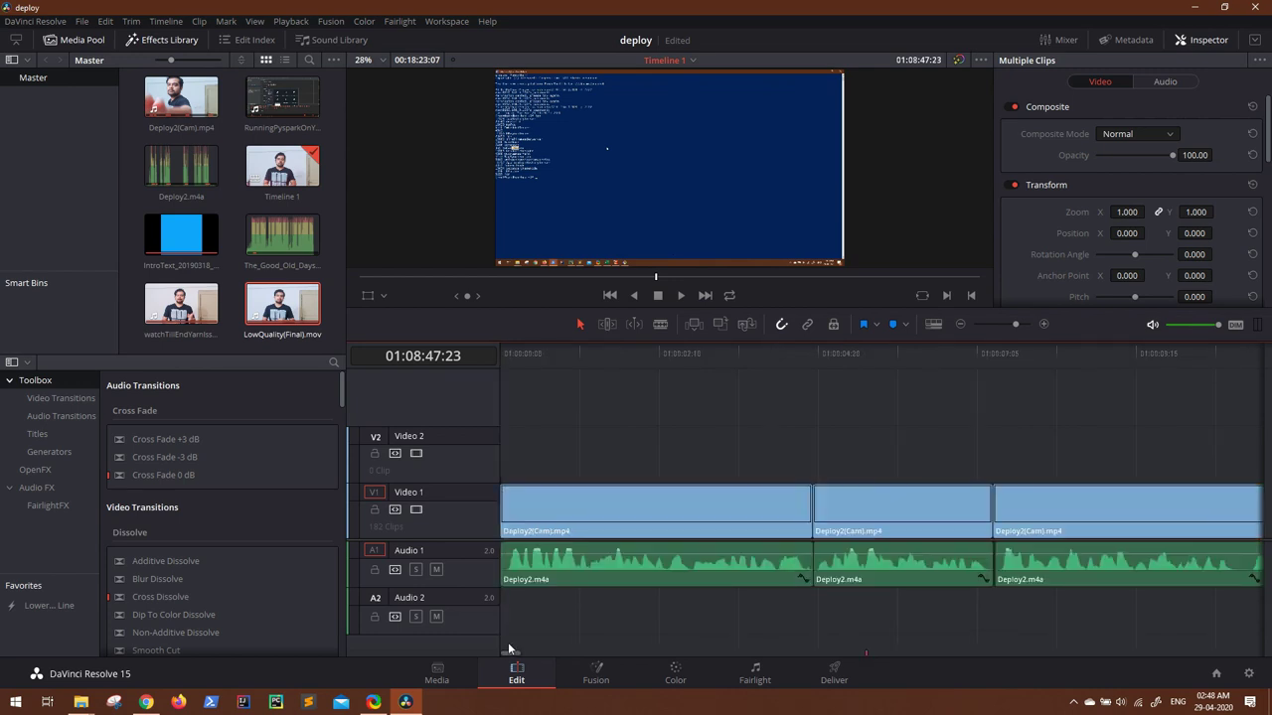
pyautogui.click(646, 355)
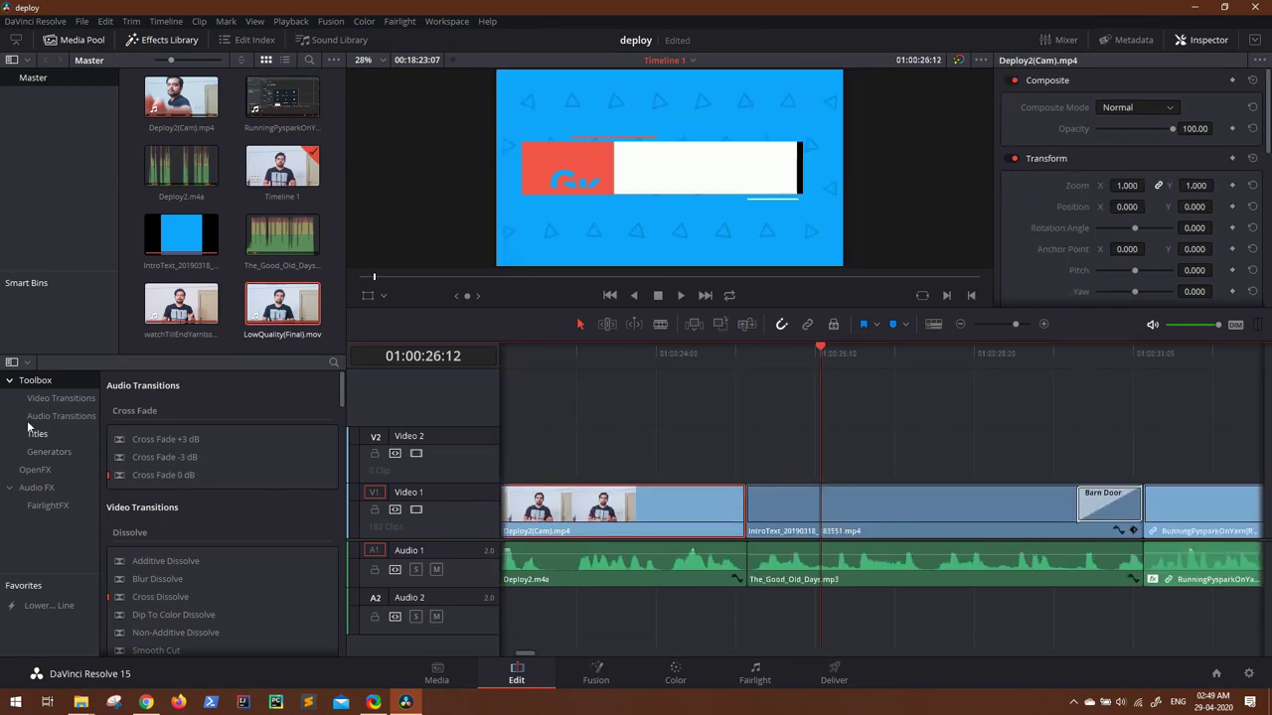
pyautogui.click(60, 400)
pyautogui.scroll(-5, 149, 467)
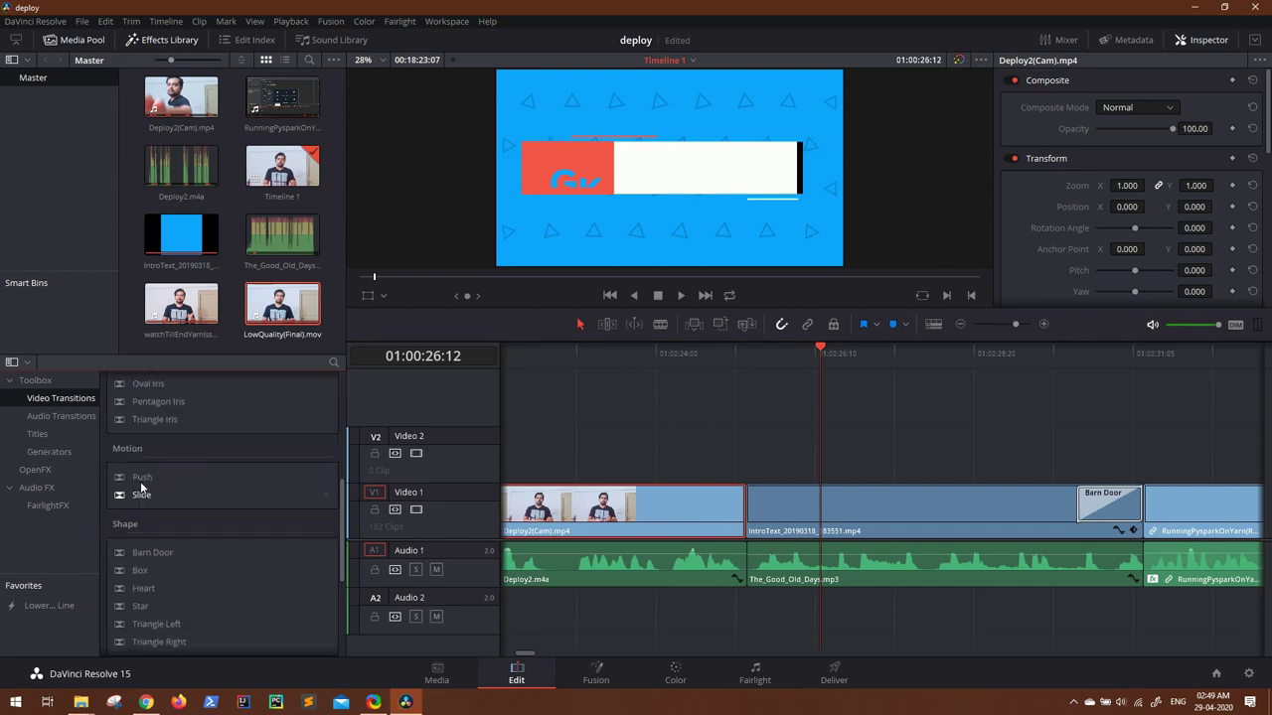
pyautogui.moveTo(143, 479); pyautogui.dragTo(747, 509)
pyautogui.click(710, 356)
pyautogui.press('space')
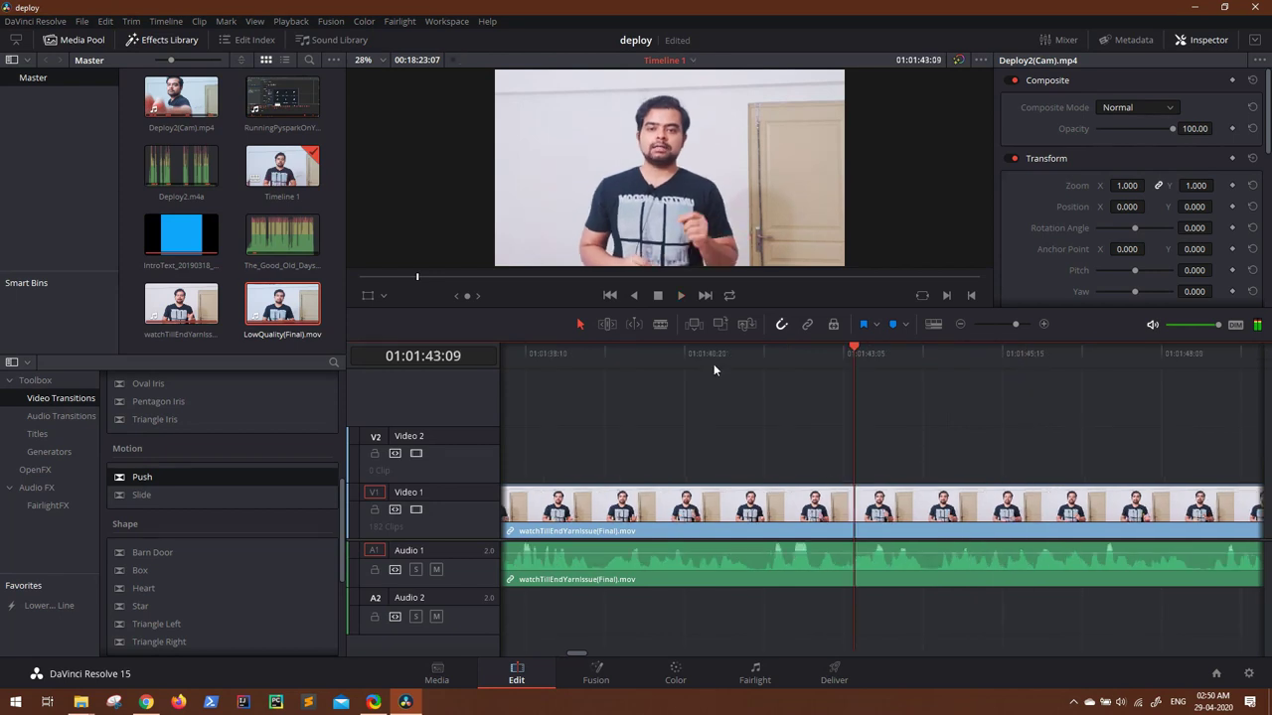
# Move the playhead back to 01:01:41:06 and scroll the Titles list to the 3D title presets.
pyautogui.click(713, 364)
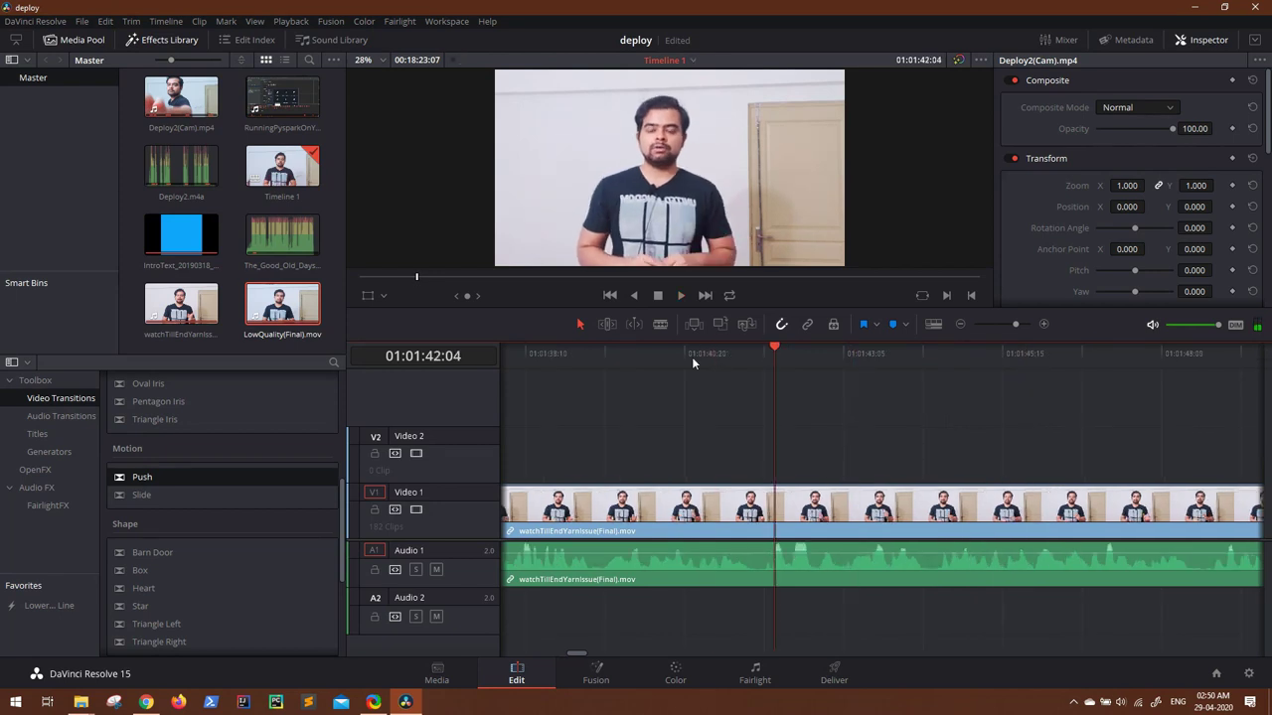
pyautogui.scroll(-10, 159, 510)
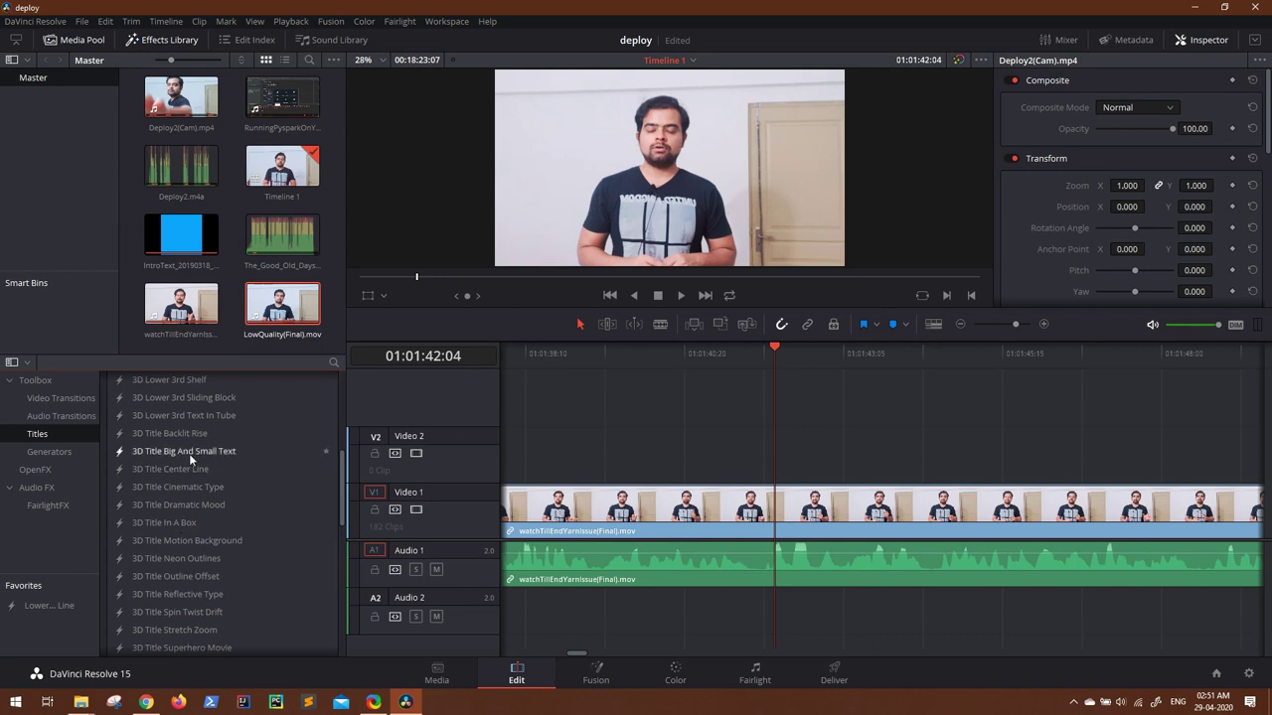
pyautogui.scroll(-5, 194, 462)
pyautogui.scroll(6, 204, 473)
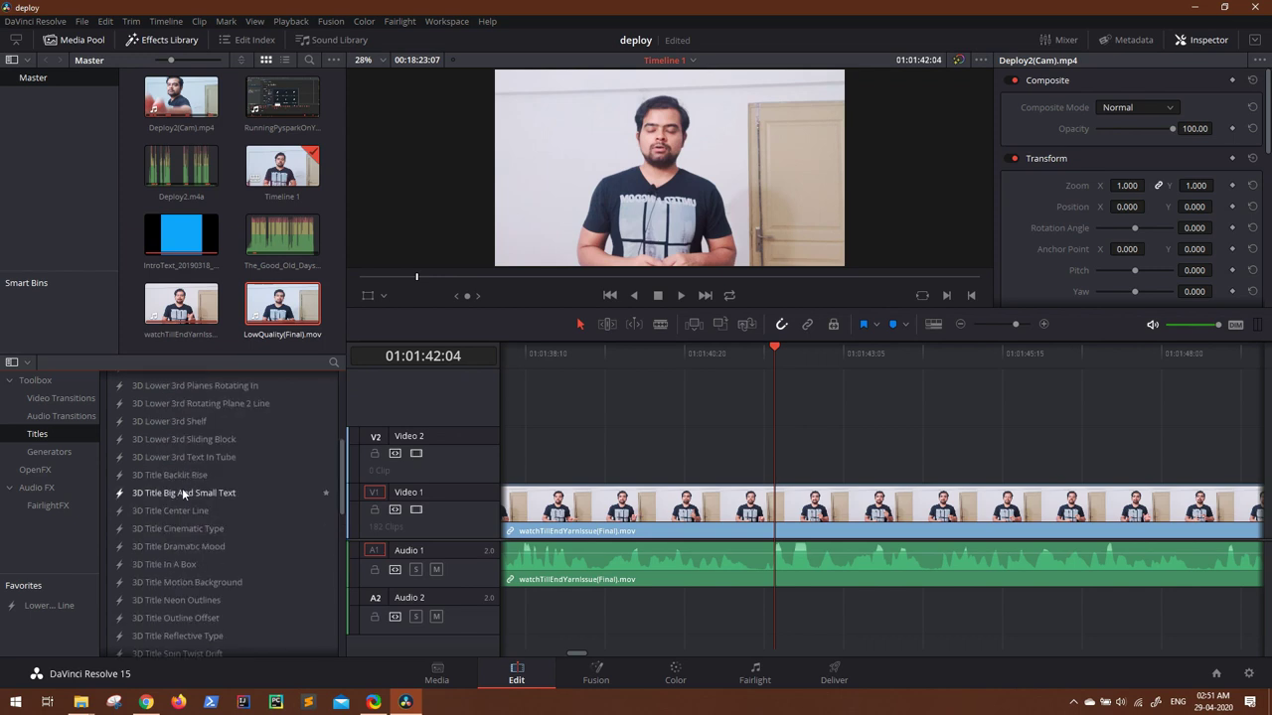
pyautogui.scroll(-5, 182, 488)
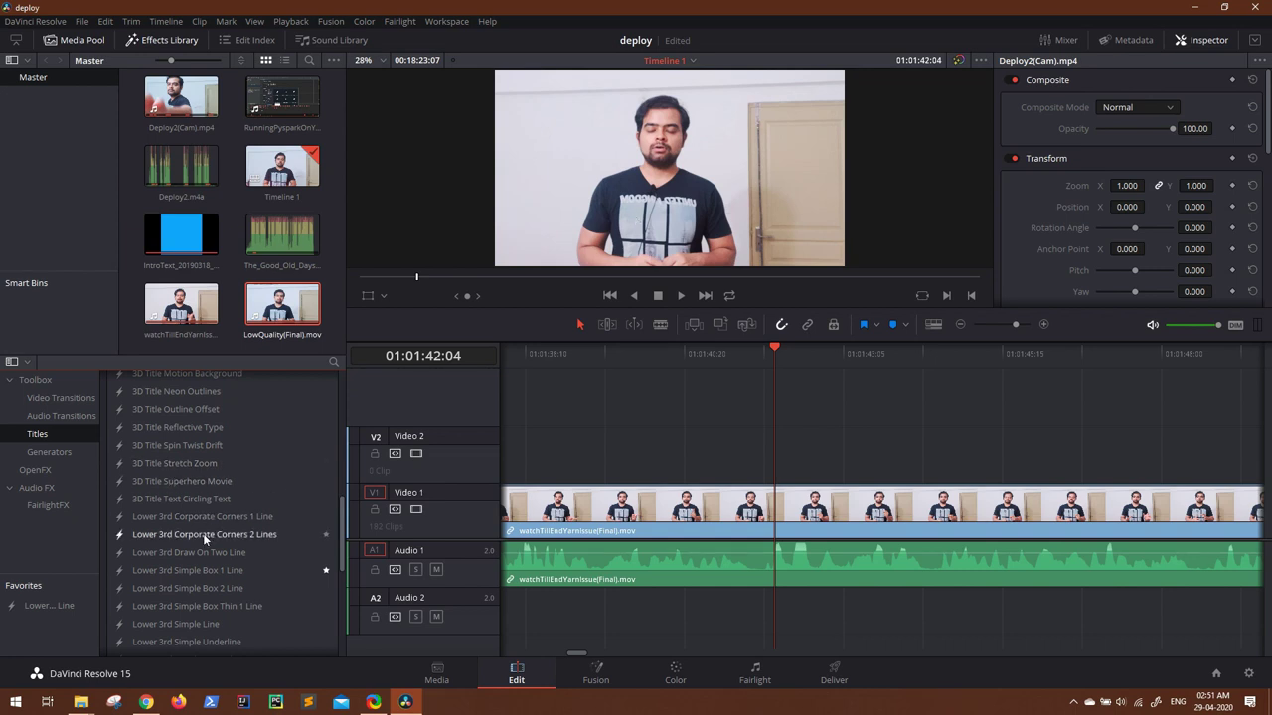
# Try the Lower 3rd Corporate Corners 2 Lines title on Video 2, preview it, then delete it.
pyautogui.moveTo(203, 534); pyautogui.dragTo(757, 458)
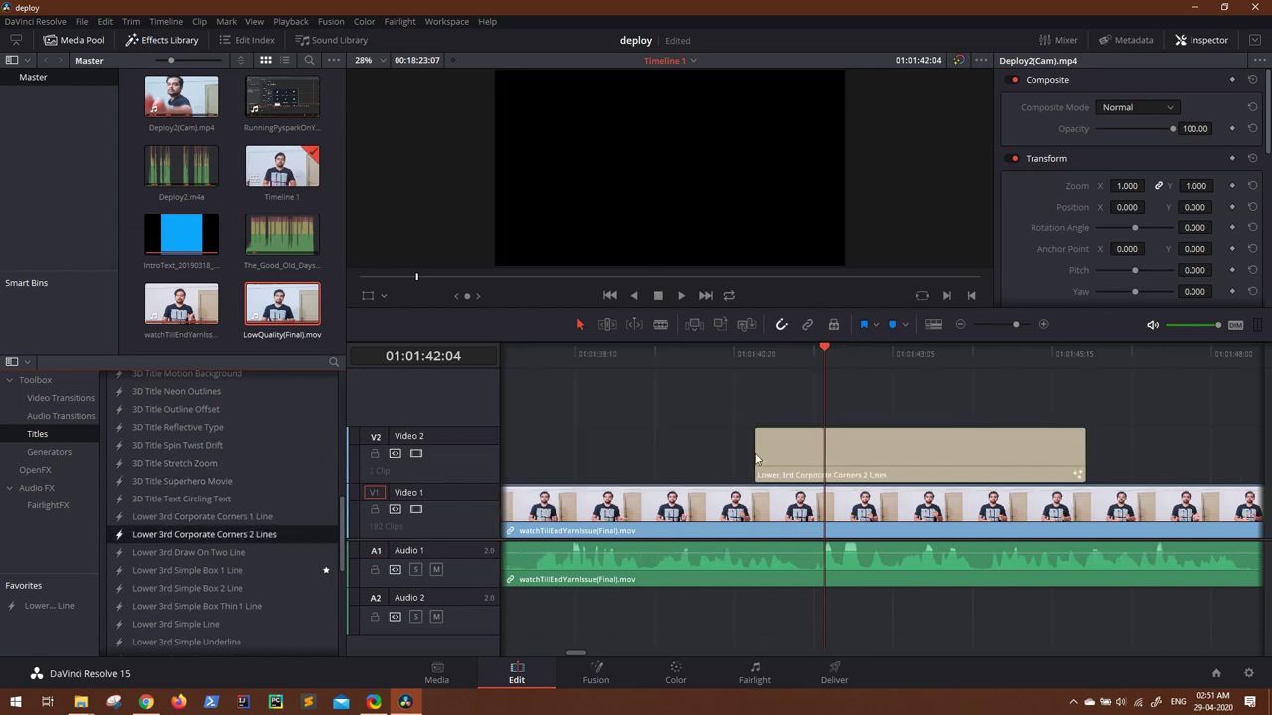
pyautogui.click(696, 352)
pyautogui.press('space')
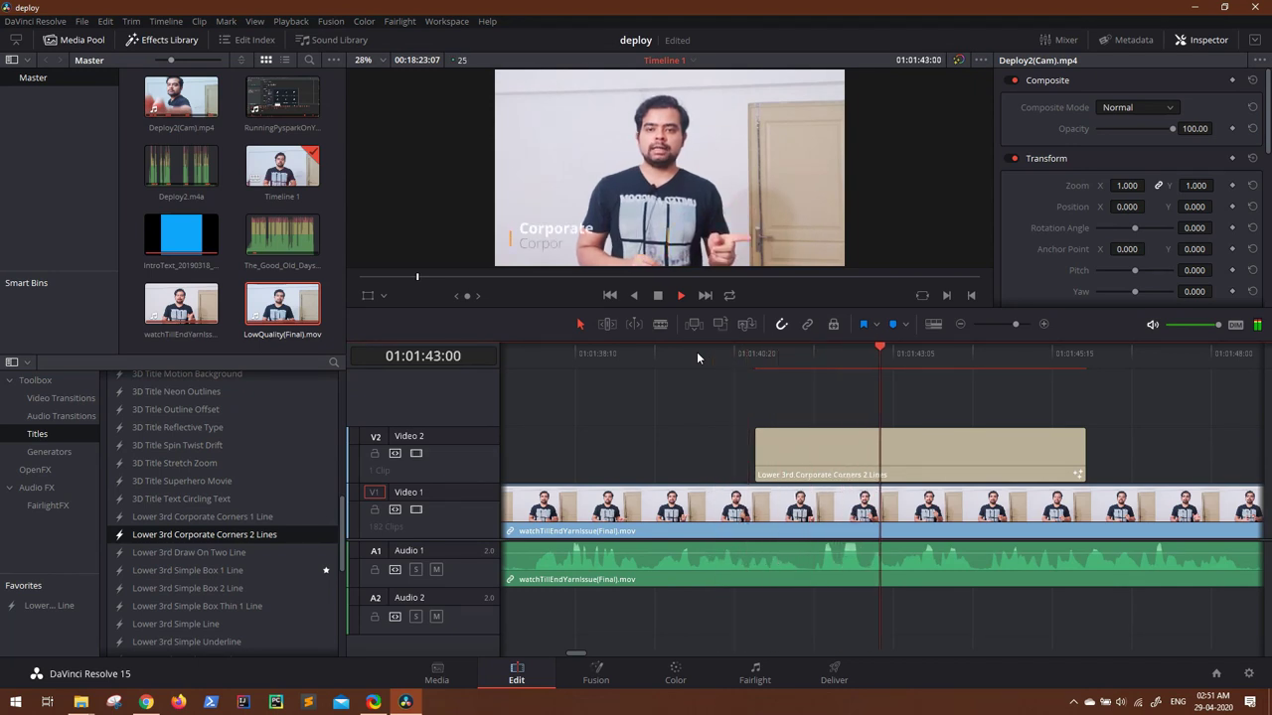
pyautogui.press('space')
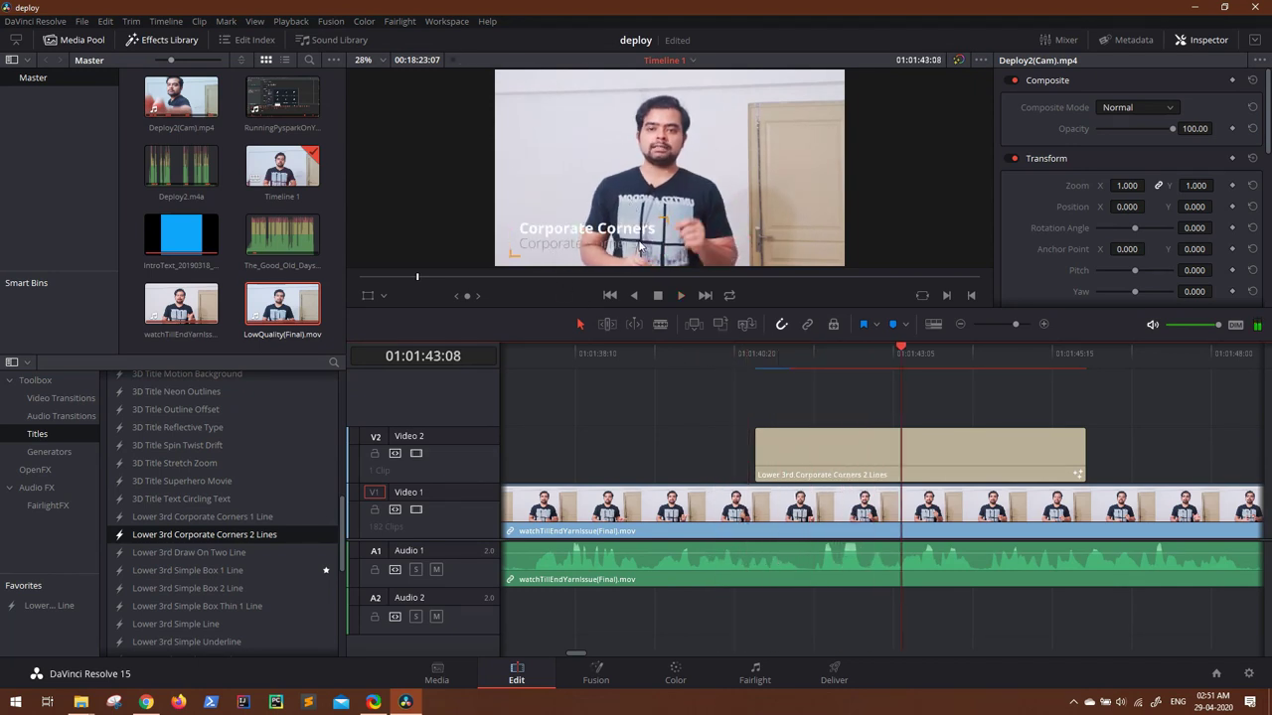
pyautogui.scroll(1, 160, 506)
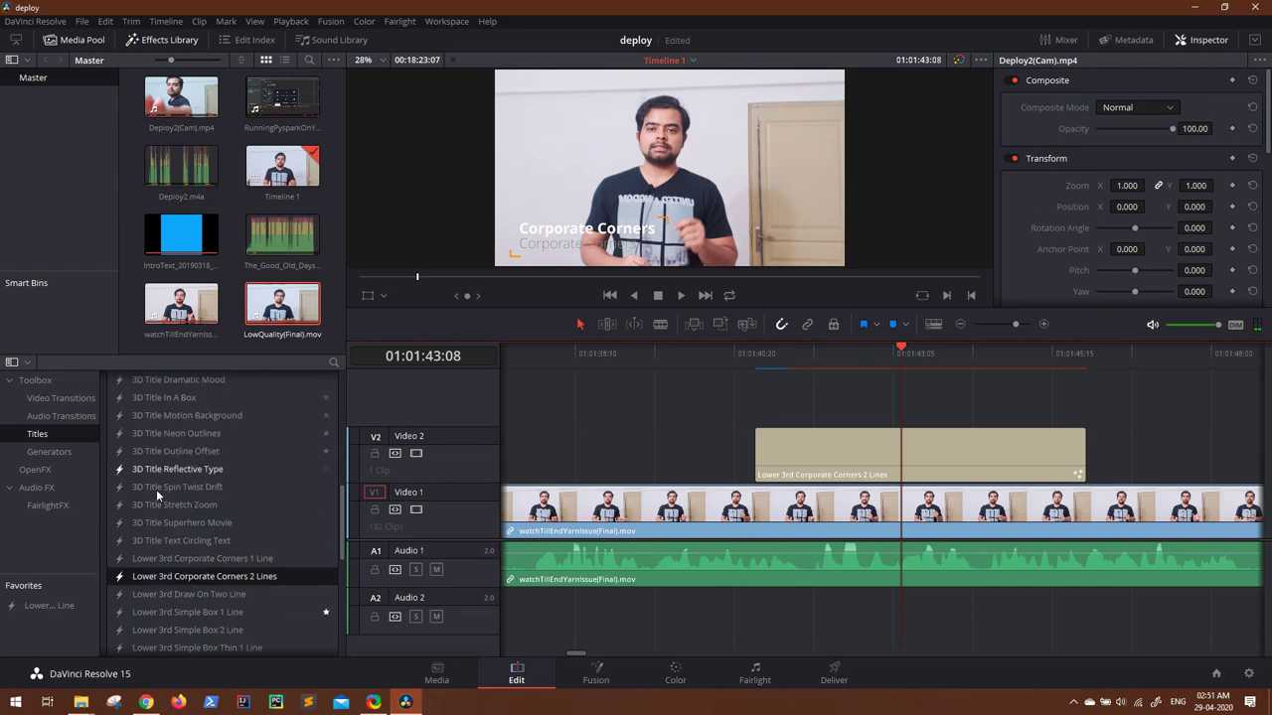
pyautogui.scroll(-1, 187, 540)
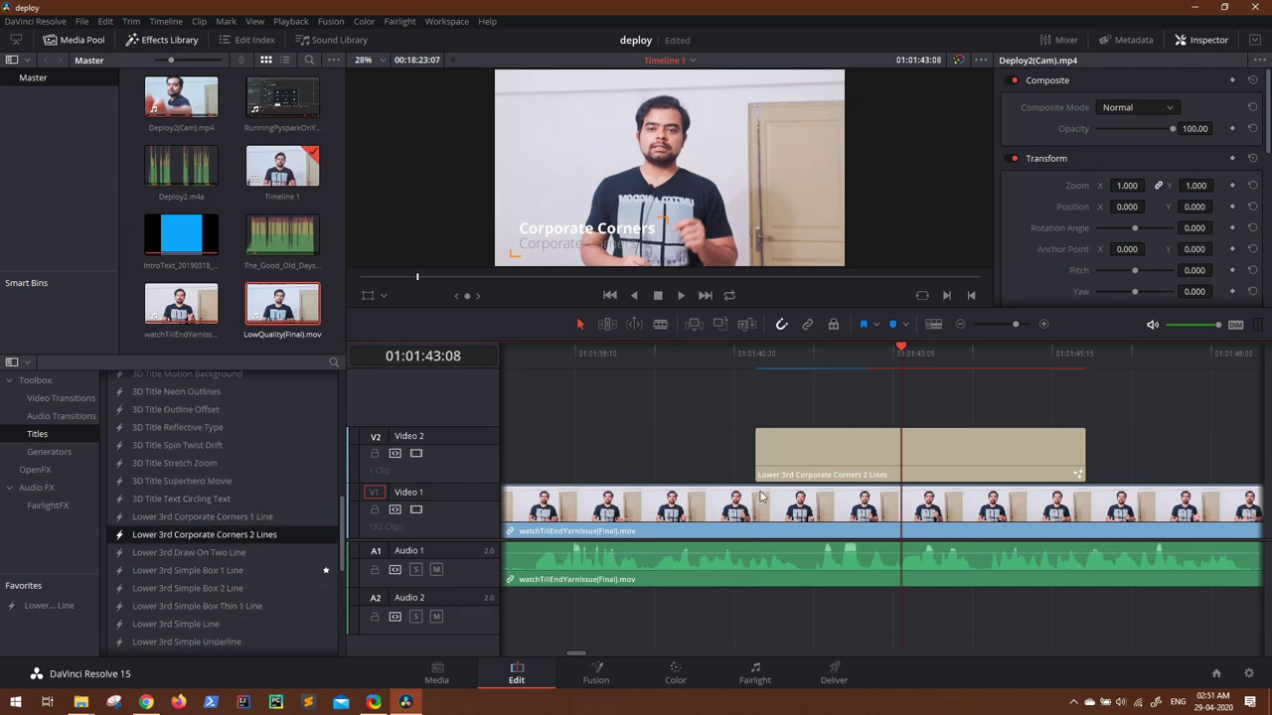
pyautogui.click(789, 453)
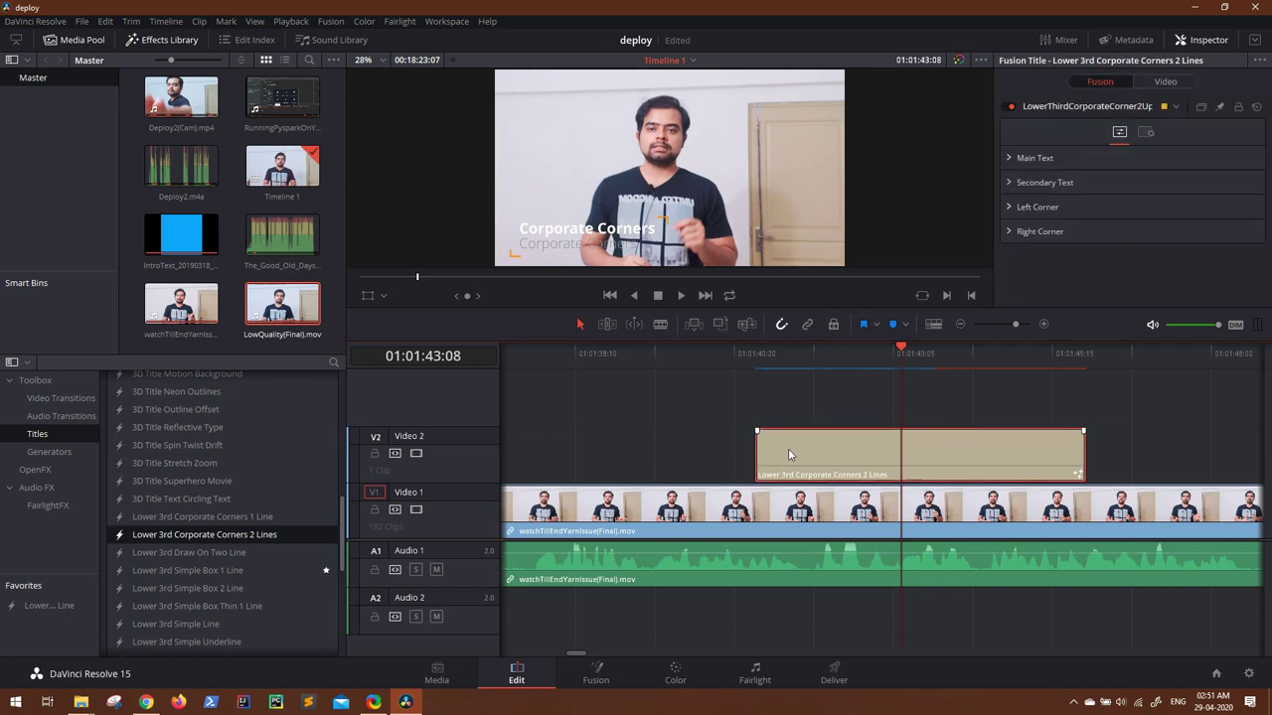
pyautogui.press('Delete')
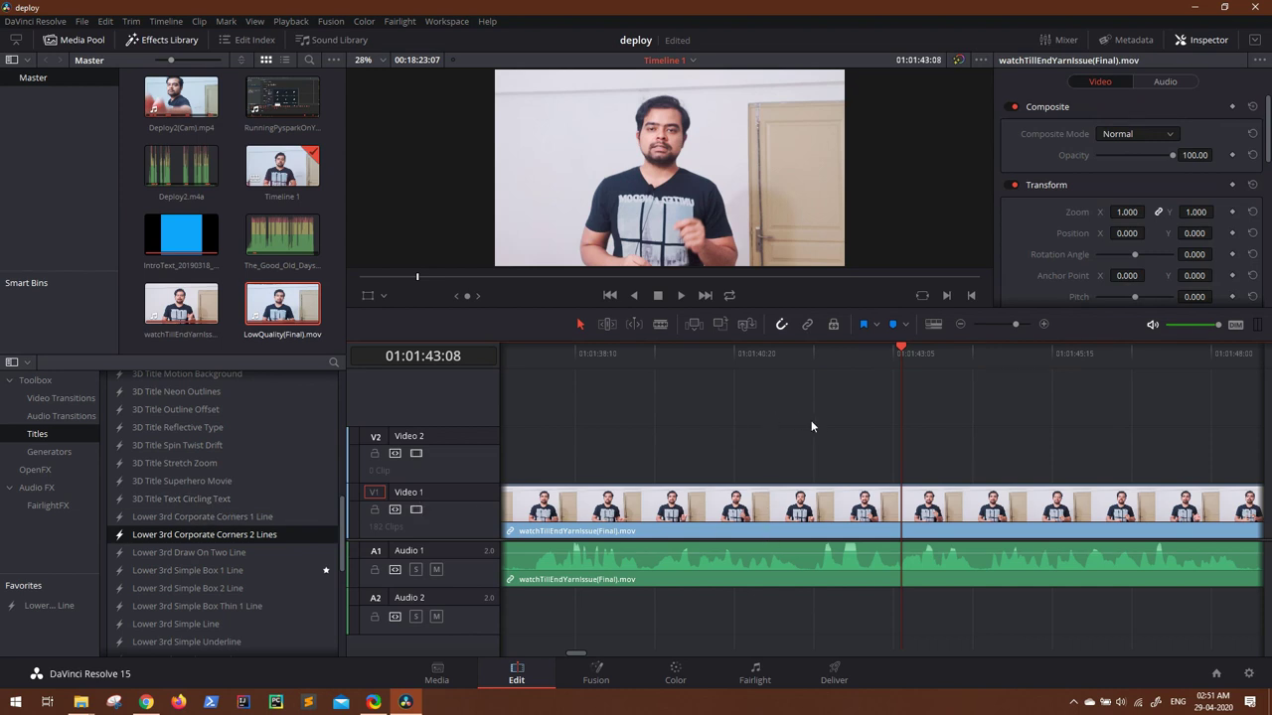
pyautogui.scroll(3, 191, 557)
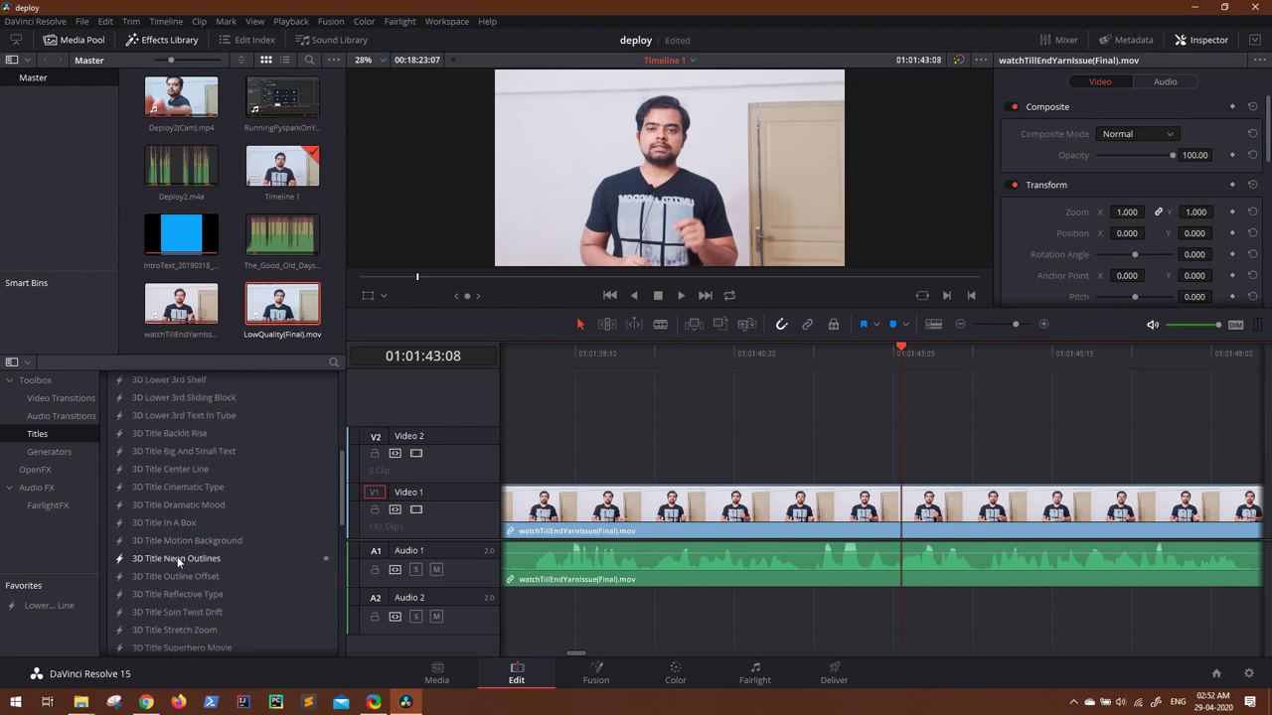
# Place the 3D Title Neon Outlines title on Video 2 above the clip and preview it.
pyautogui.moveTo(176, 559); pyautogui.dragTo(800, 452)
pyautogui.click(743, 354)
pyautogui.press('space')
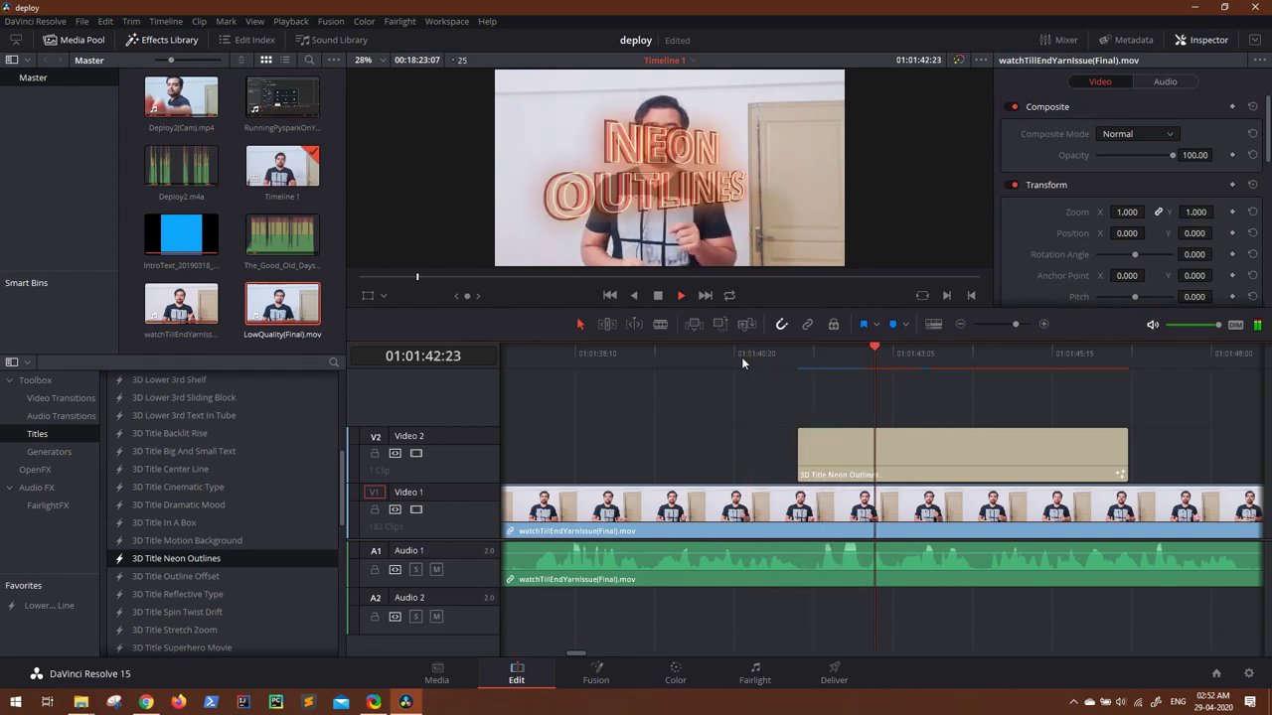
pyautogui.press('space')
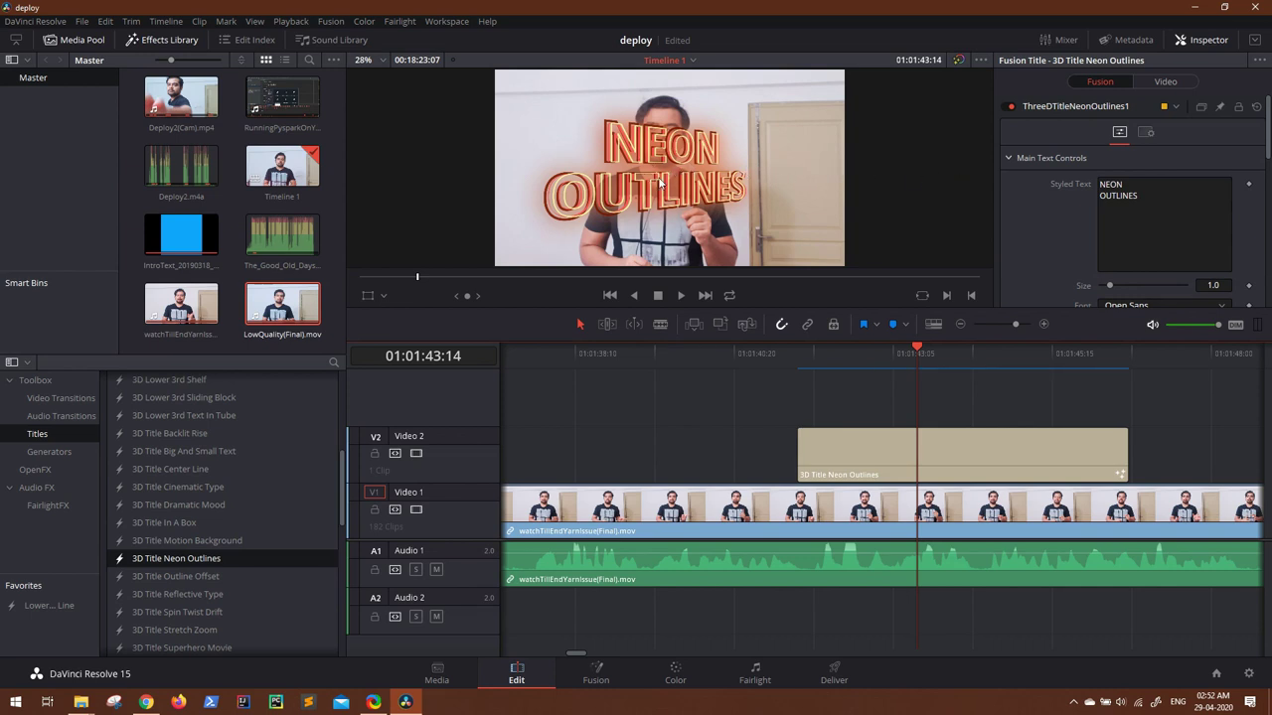
# Replace the title text with 'WATCH TILL' and 'THE END' on two lines.
pyautogui.moveTo(1156, 198); pyautogui.dragTo(1075, 172)
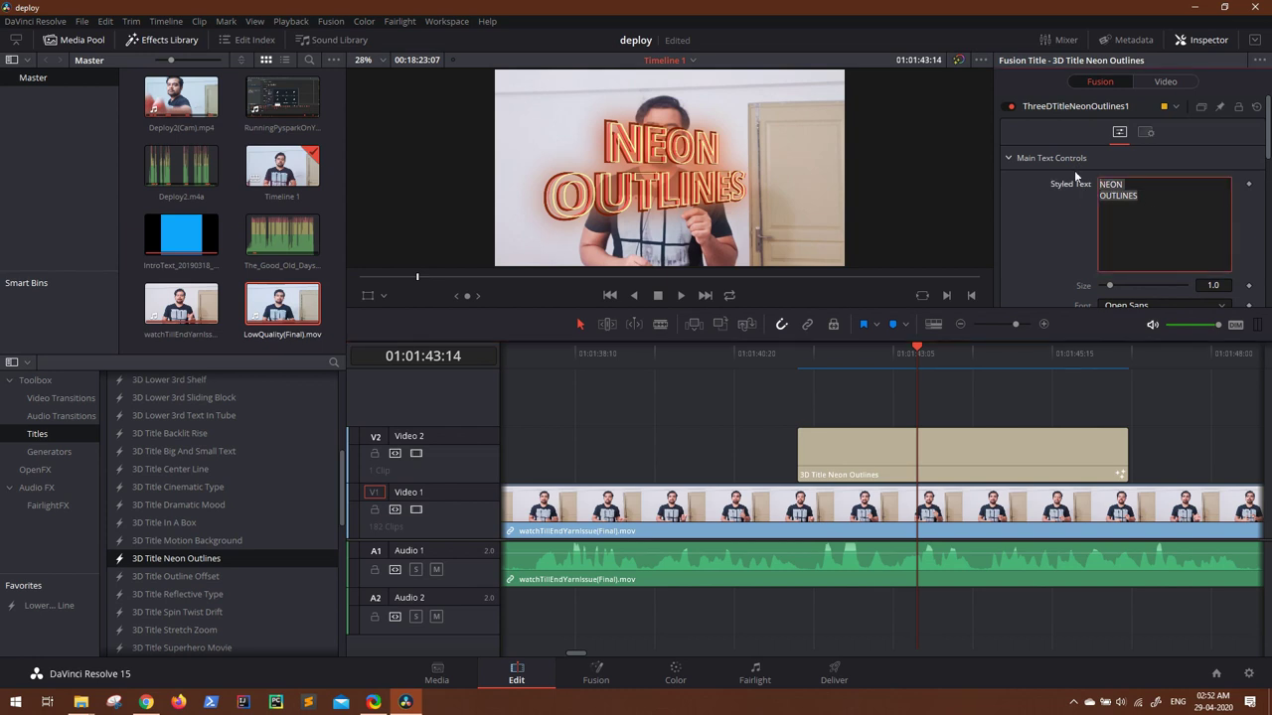
pyautogui.write('WATCH TILL')
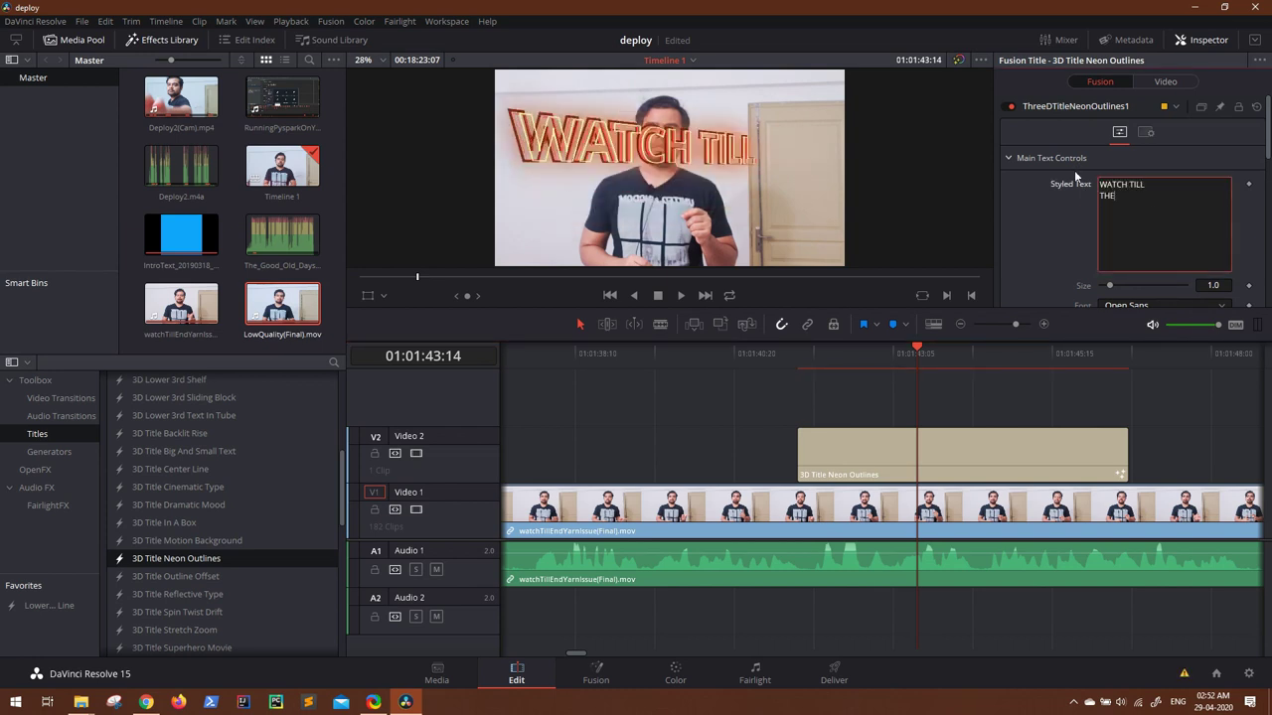
pyautogui.press('Return')
pyautogui.write('THE END')
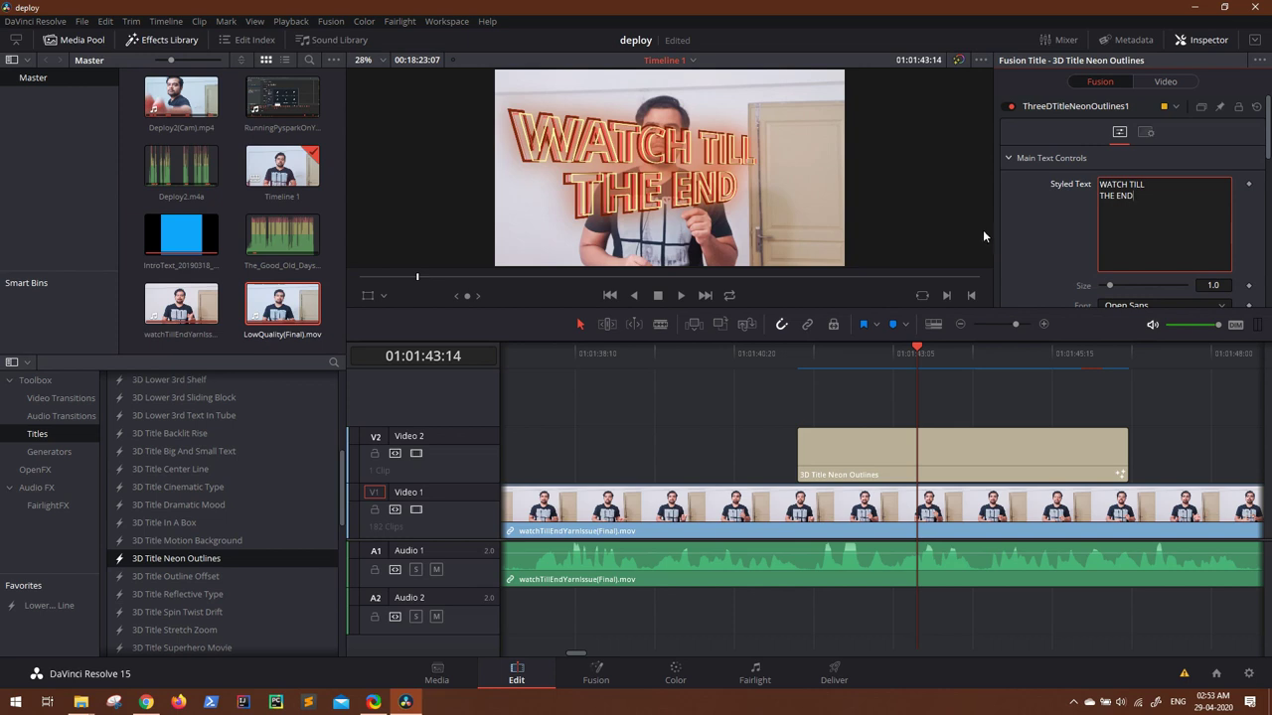
pyautogui.scroll(-2, 1071, 243)
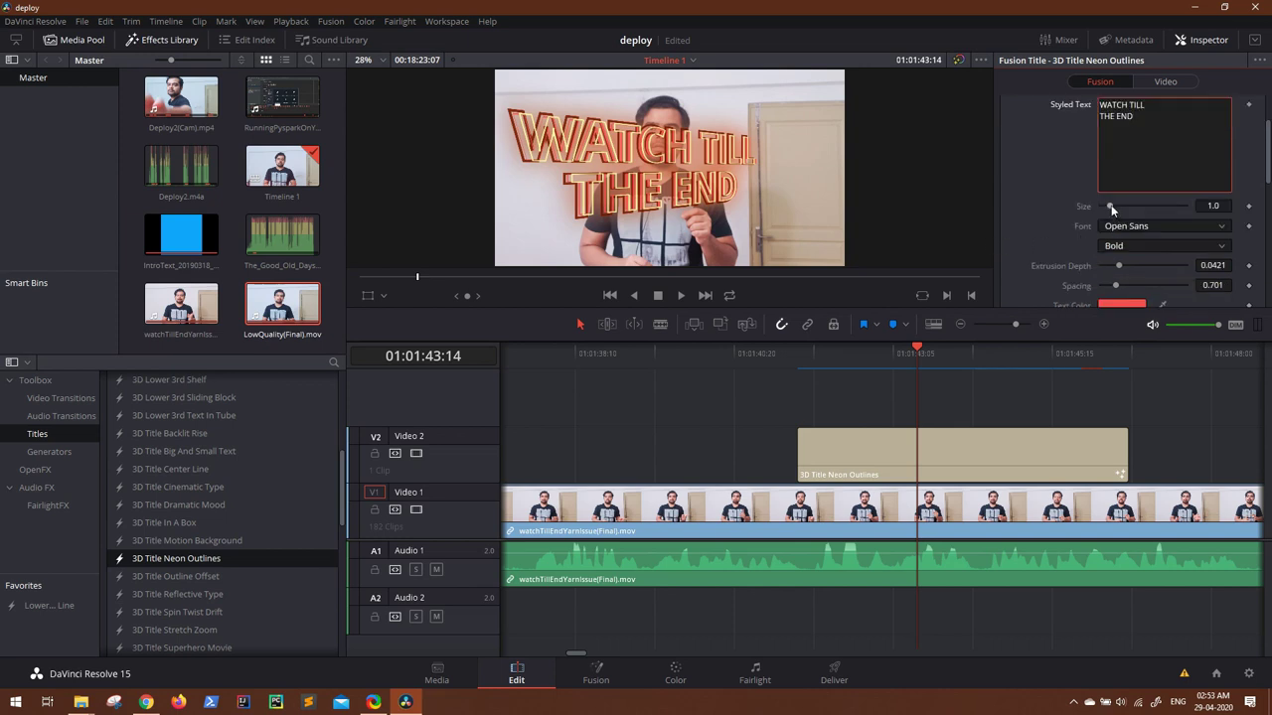
# Set the title size to 0.71 and lower its Position Y, then preview it.
pyautogui.moveTo(1111, 205); pyautogui.dragTo(1109, 207)
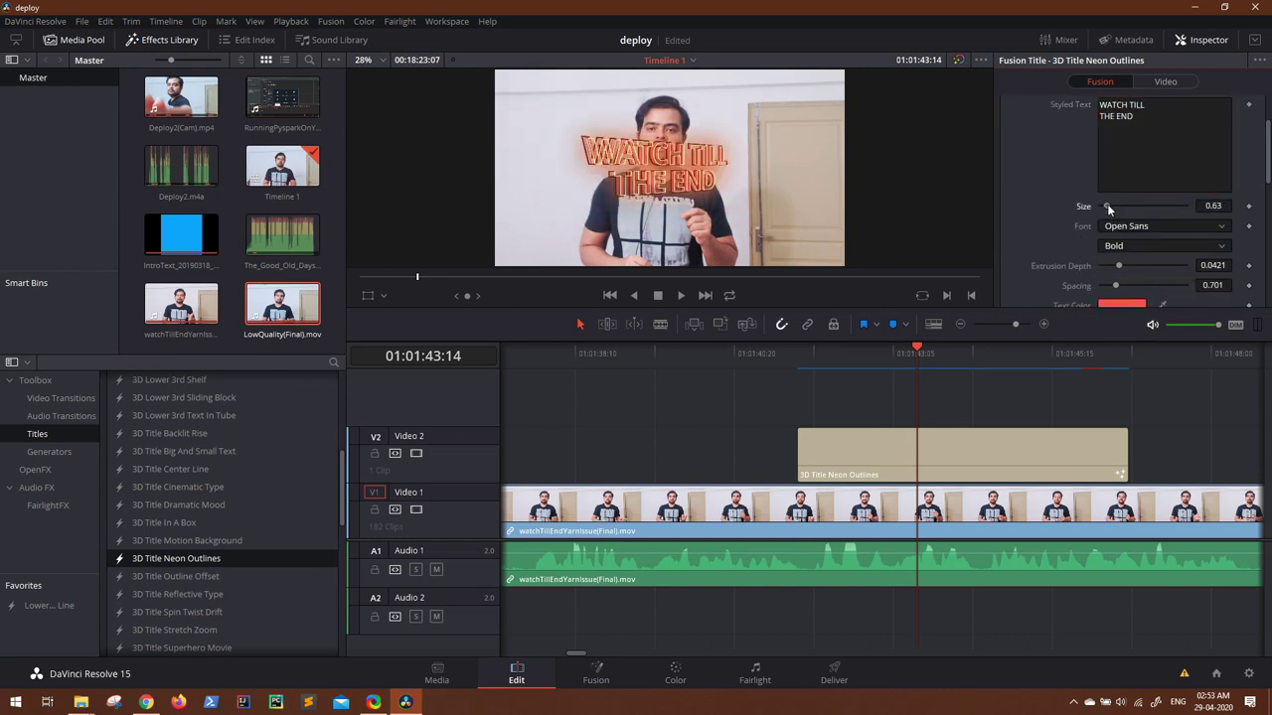
pyautogui.scroll(-2, 1063, 219)
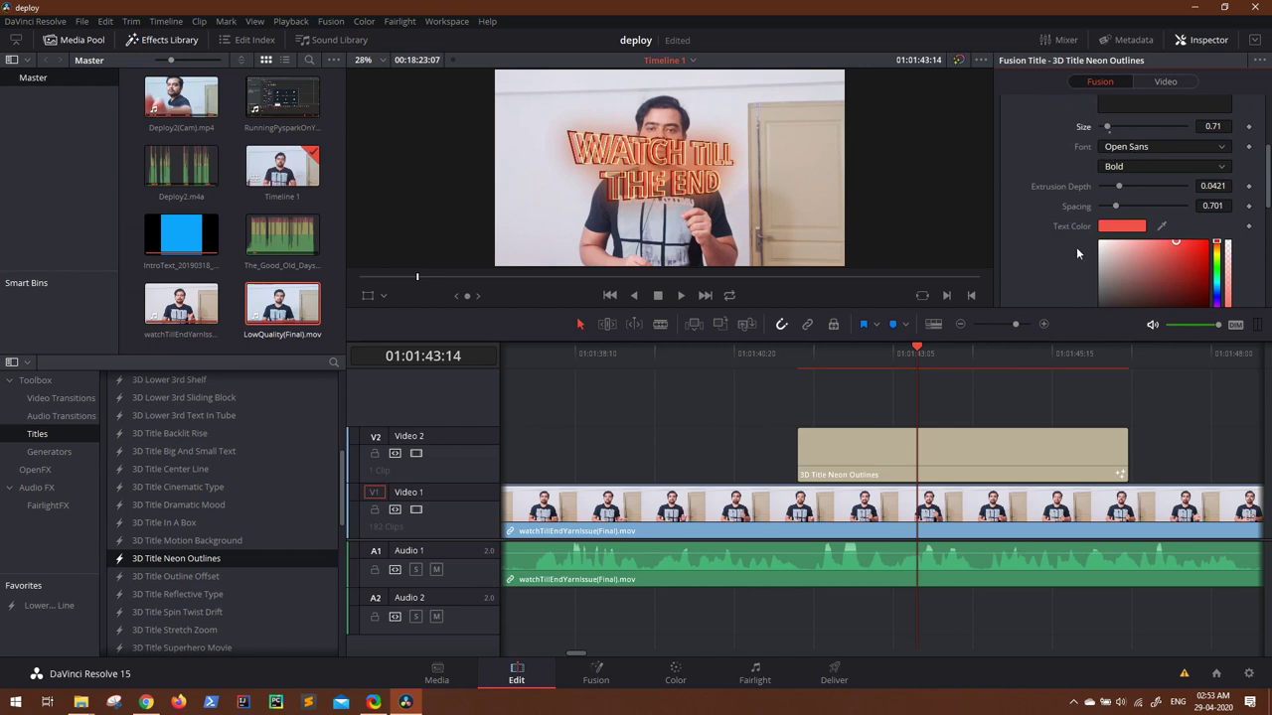
pyautogui.scroll(-5, 1088, 230)
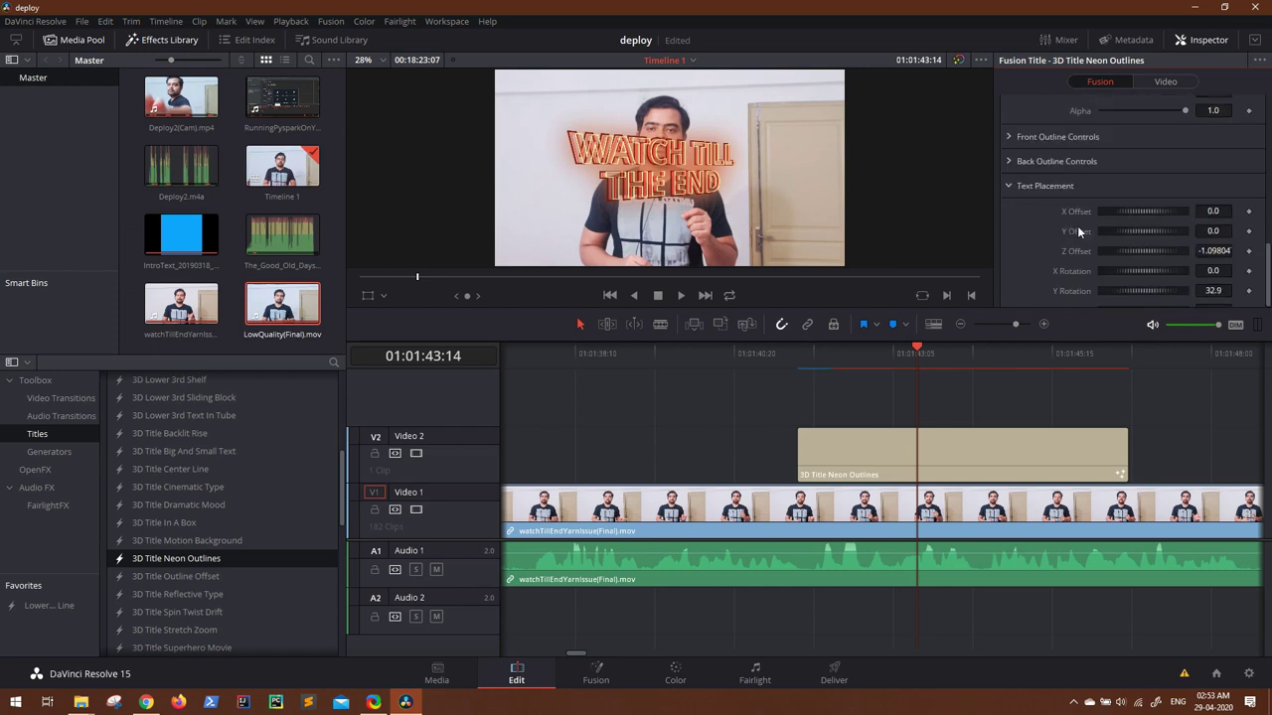
pyautogui.scroll(10, 1078, 231)
pyautogui.click(1164, 84)
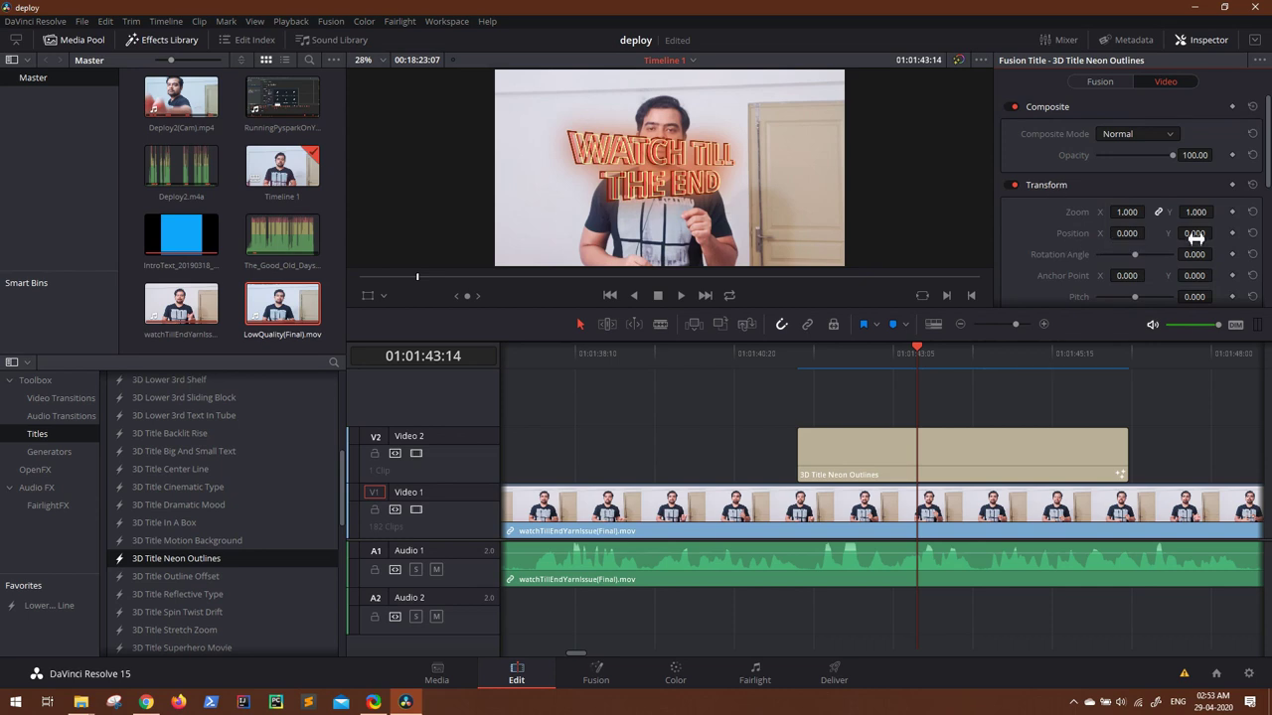
pyautogui.moveTo(1204, 239); pyautogui.dragTo(1204, 232)
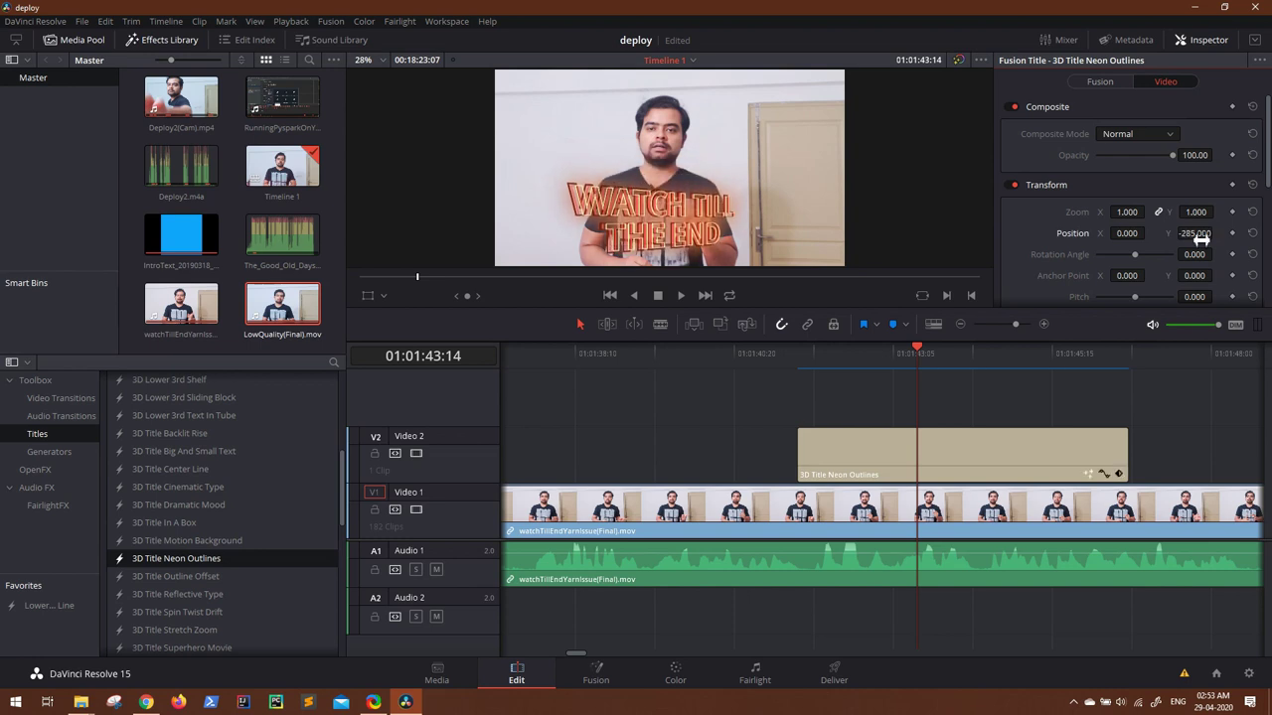
pyautogui.click(767, 356)
pyautogui.press('space')
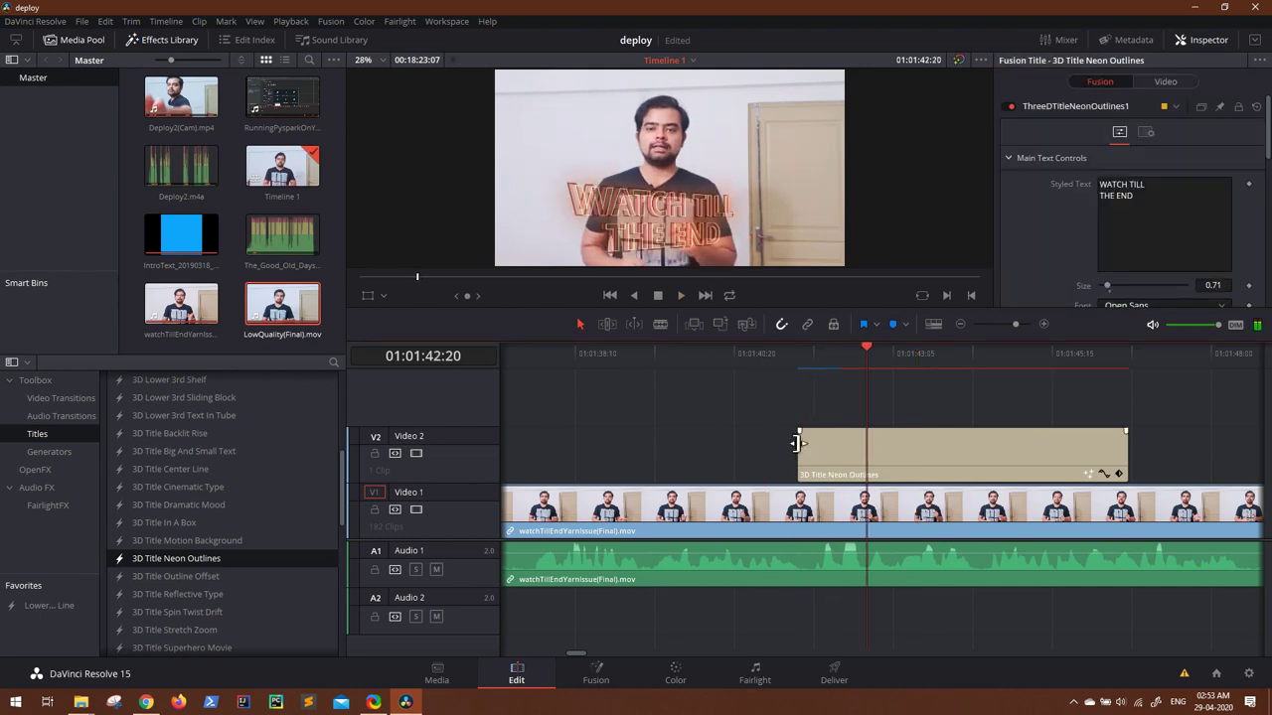
# Slide the title clip about 24 frames earlier on Video 2 and play back the new timing.
pyautogui.click(695, 359)
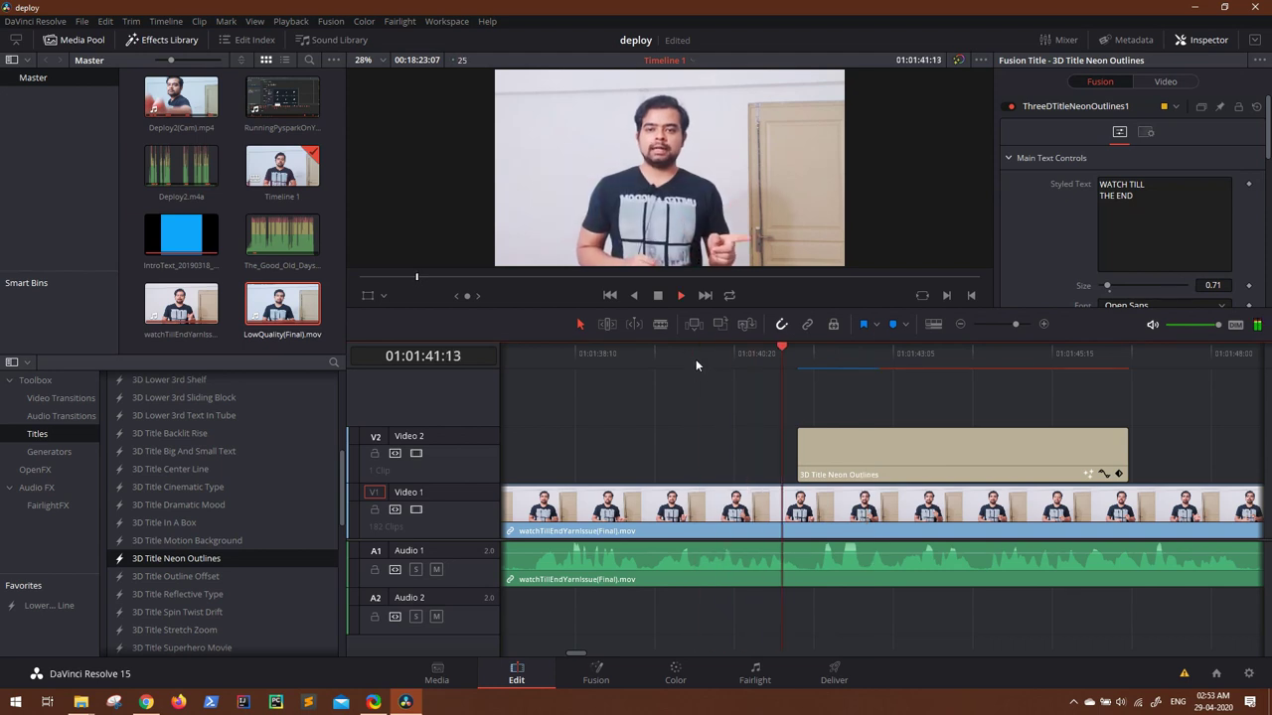
pyautogui.moveTo(917, 458); pyautogui.dragTo(851, 460)
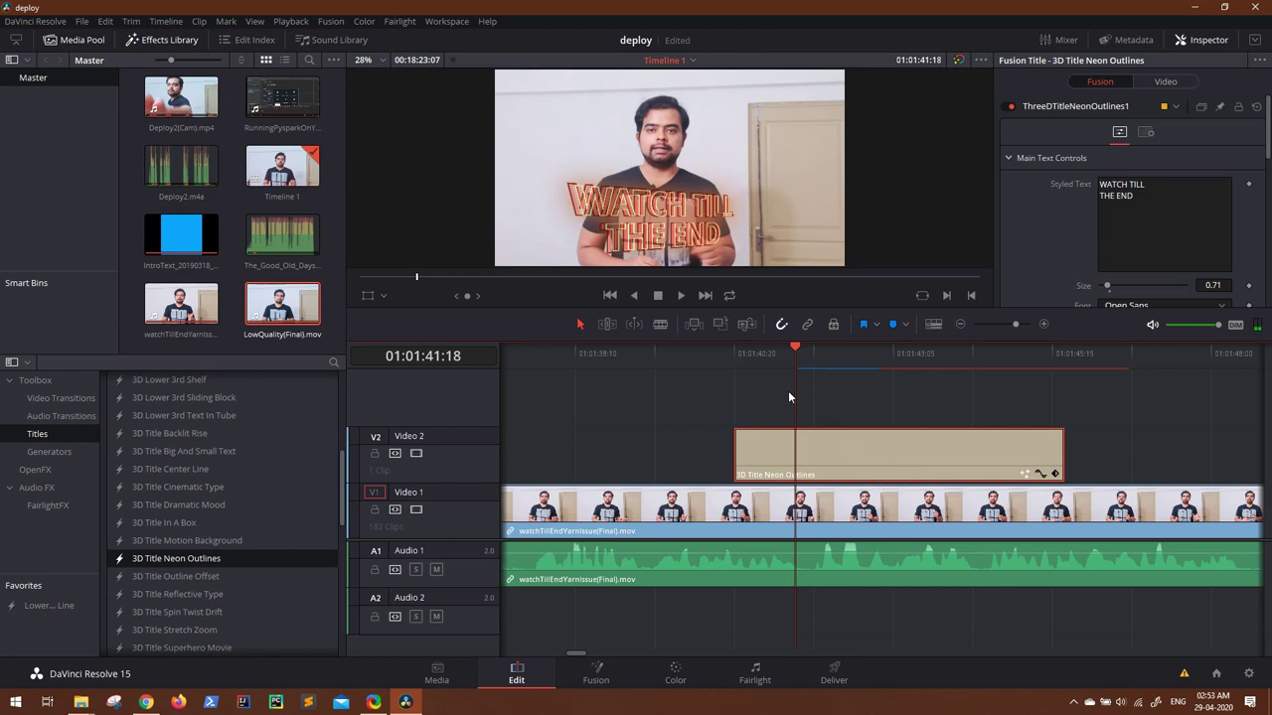
pyautogui.click(696, 354)
pyautogui.press('space')
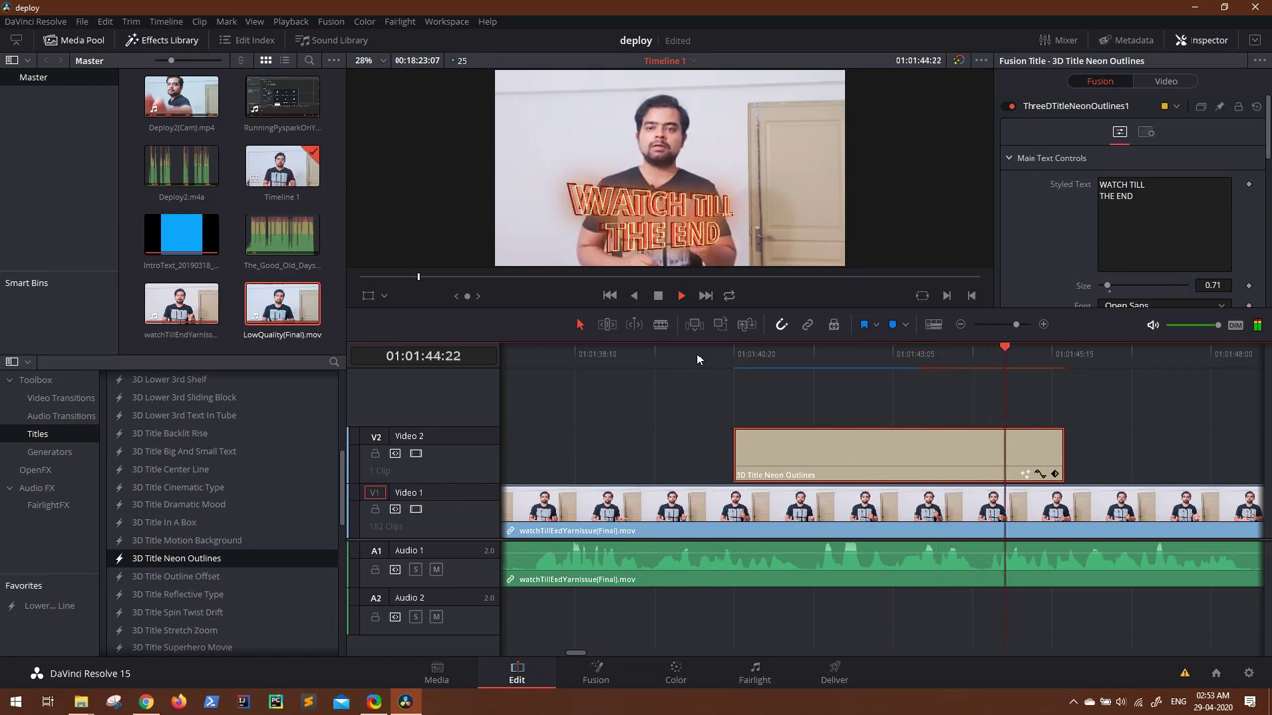
pyautogui.press('space')
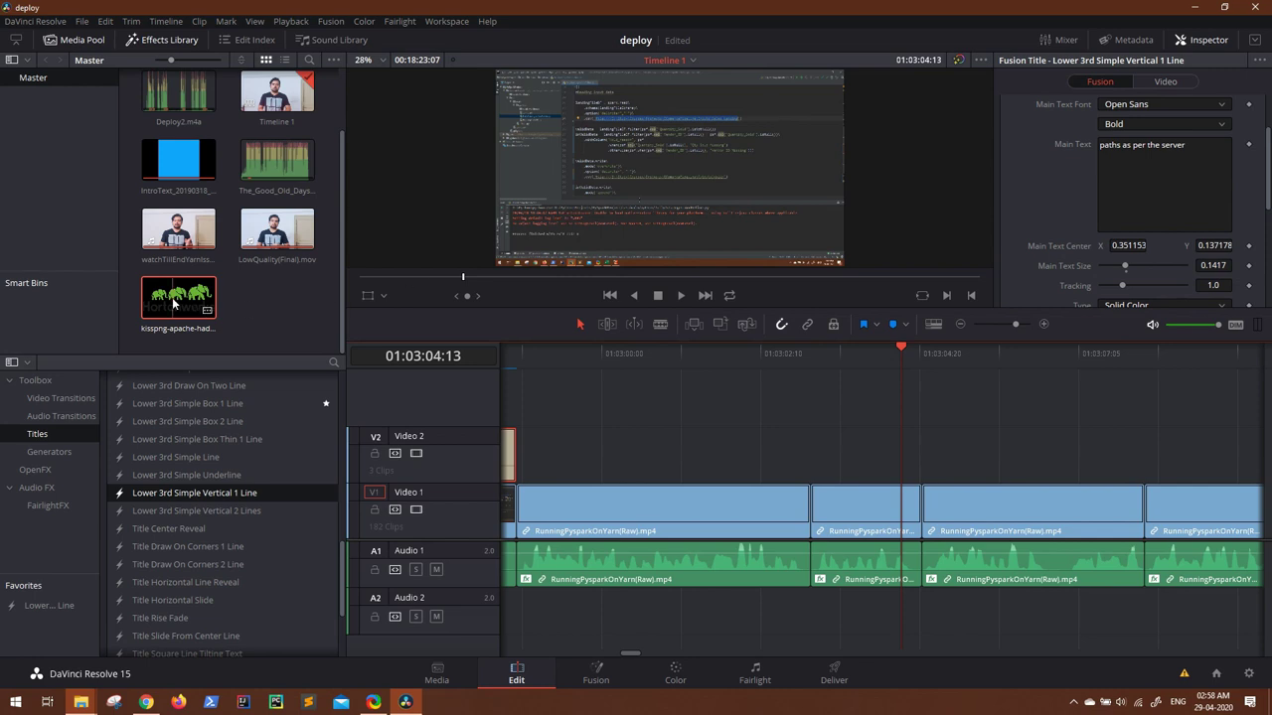
# Place the Hortonworks logo image on Video 2 above the code footage and preview it.
pyautogui.moveTo(172, 297); pyautogui.dragTo(815, 442)
pyautogui.click(786, 353)
pyautogui.press('space')
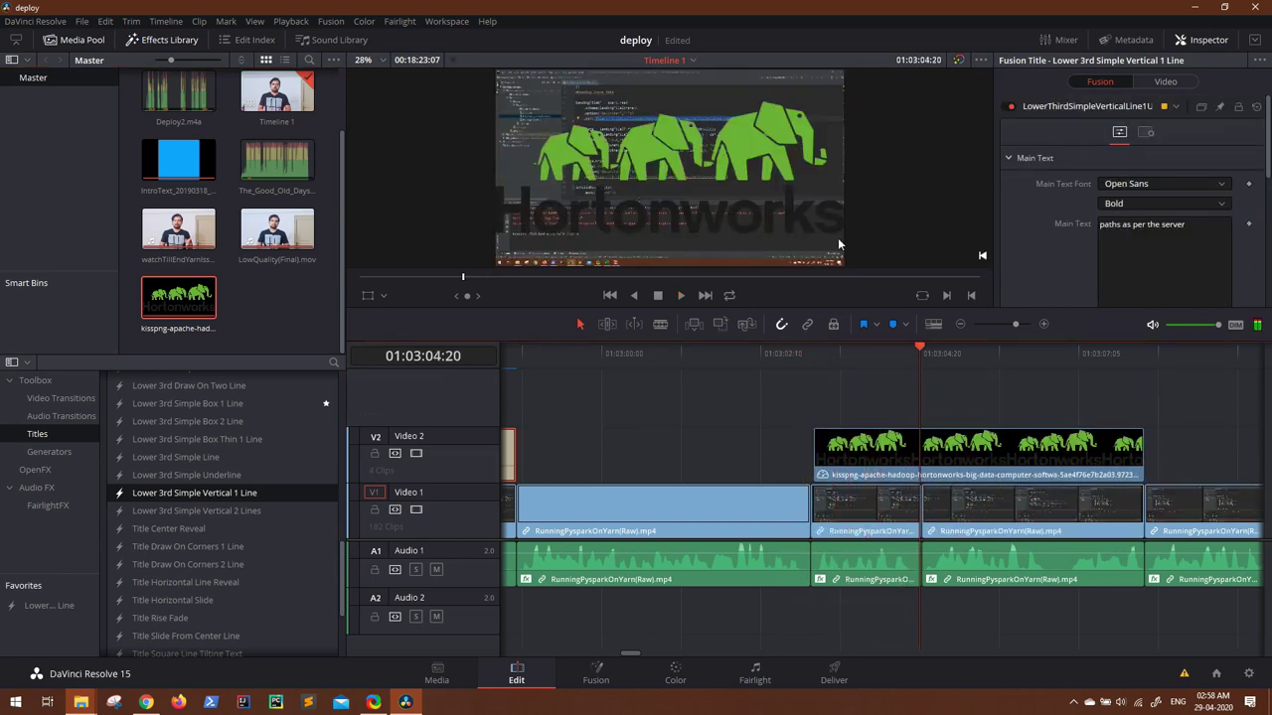
# Scale the logo to 0.41 in the lower-right corner and trim its clip end slightly.
pyautogui.click(872, 459)
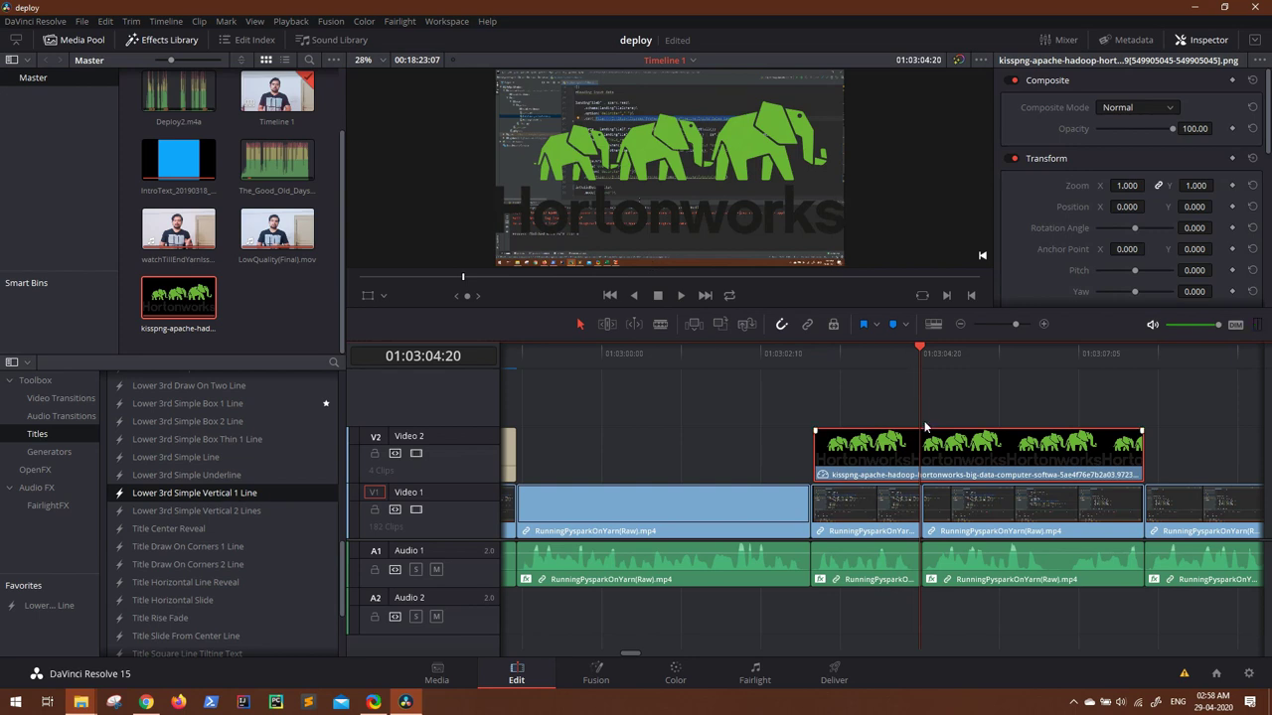
pyautogui.click(366, 295)
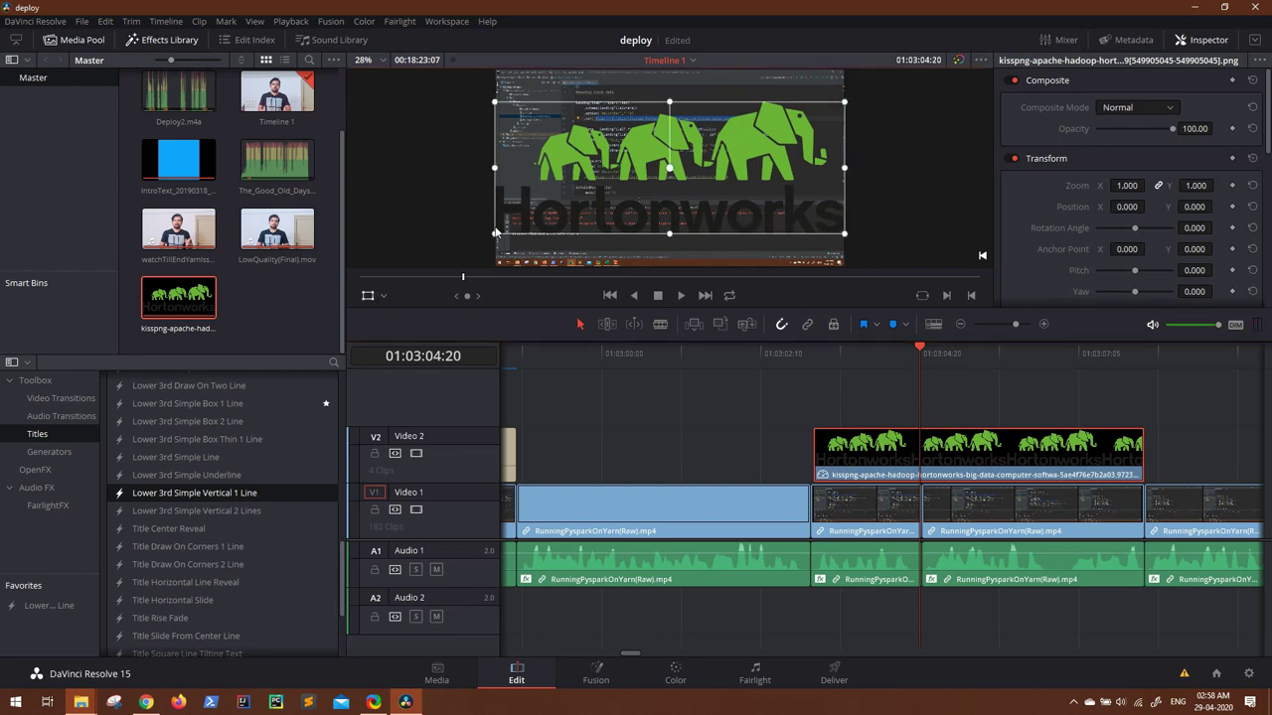
pyautogui.moveTo(495, 235); pyautogui.dragTo(598, 212)
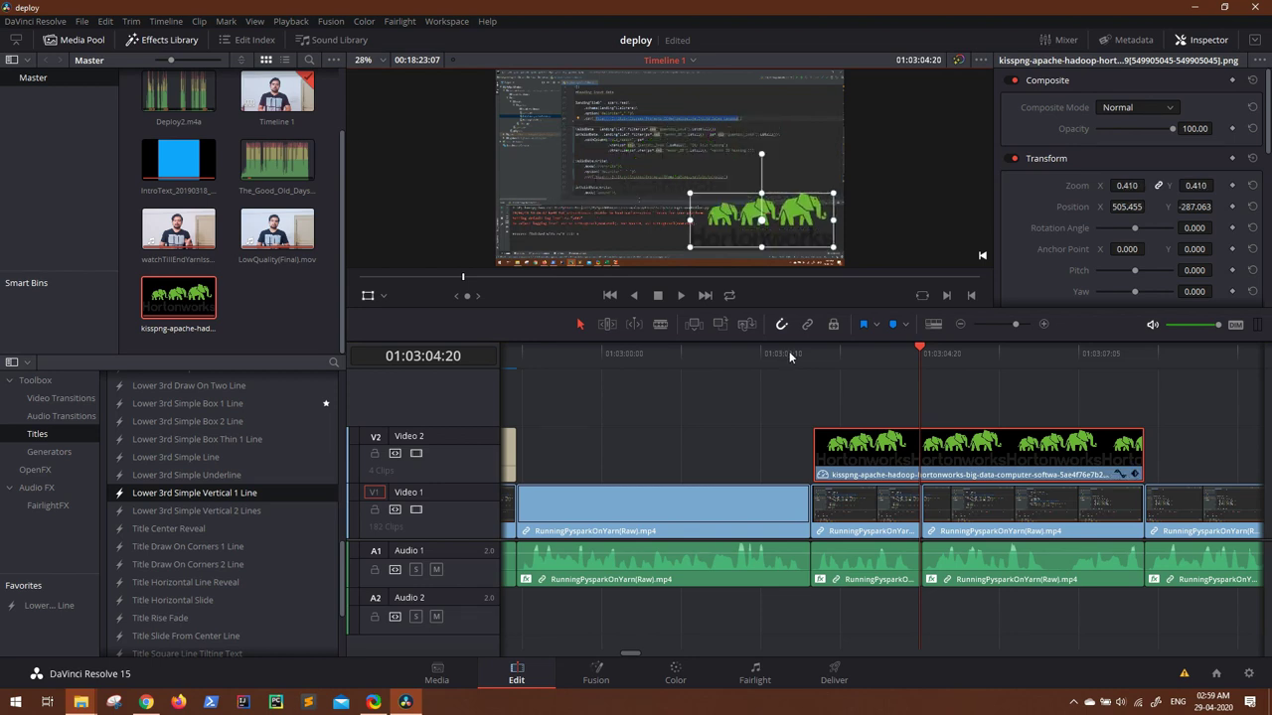
pyautogui.moveTo(1147, 453)
pyautogui.mouseDown()
pyautogui.moveTo(1107, 453)
pyautogui.moveTo(1124, 452)
pyautogui.mouseUp()
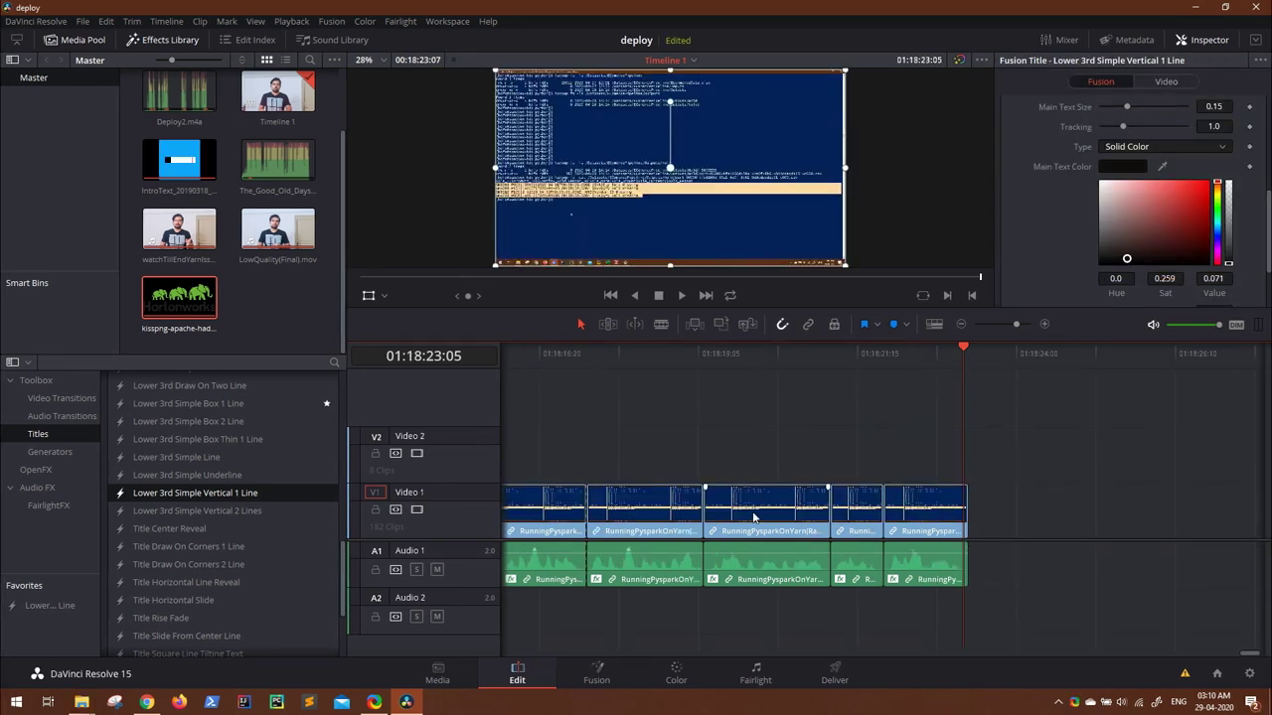
pyautogui.scroll(3, 753, 516)
pyautogui.scroll(-3, 672, 376)
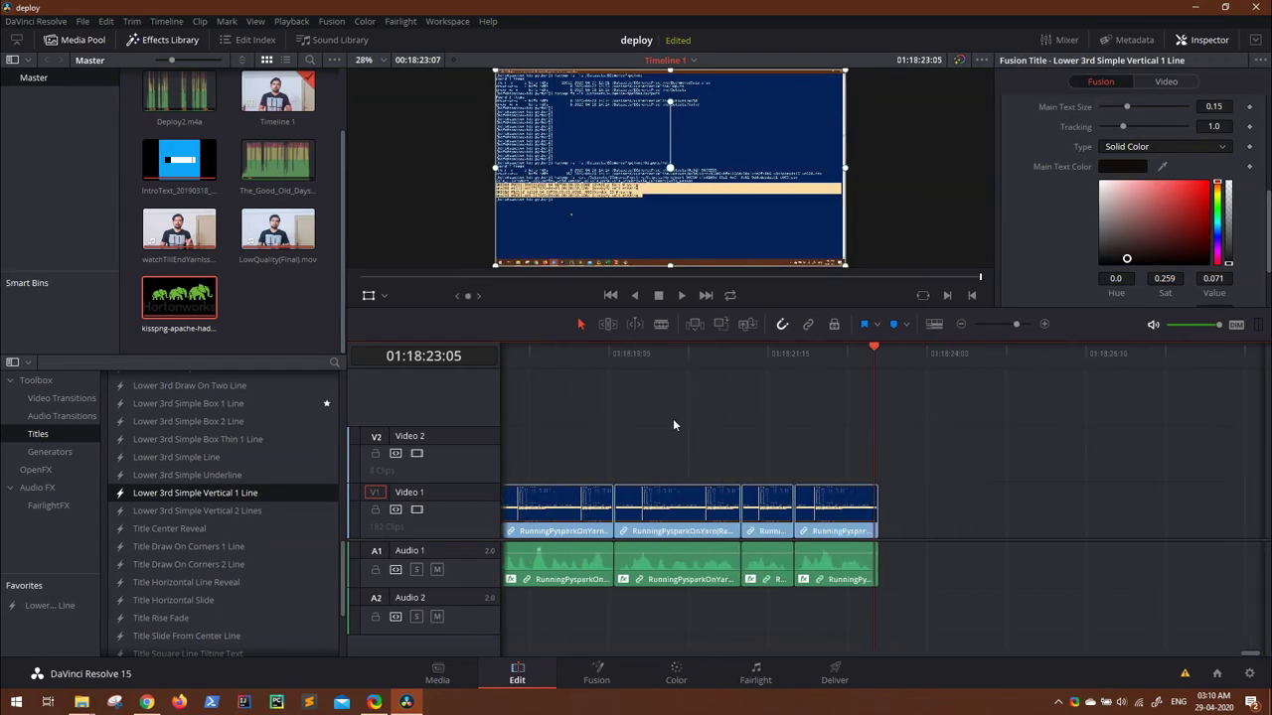
pyautogui.hscroll(3, 674, 415)
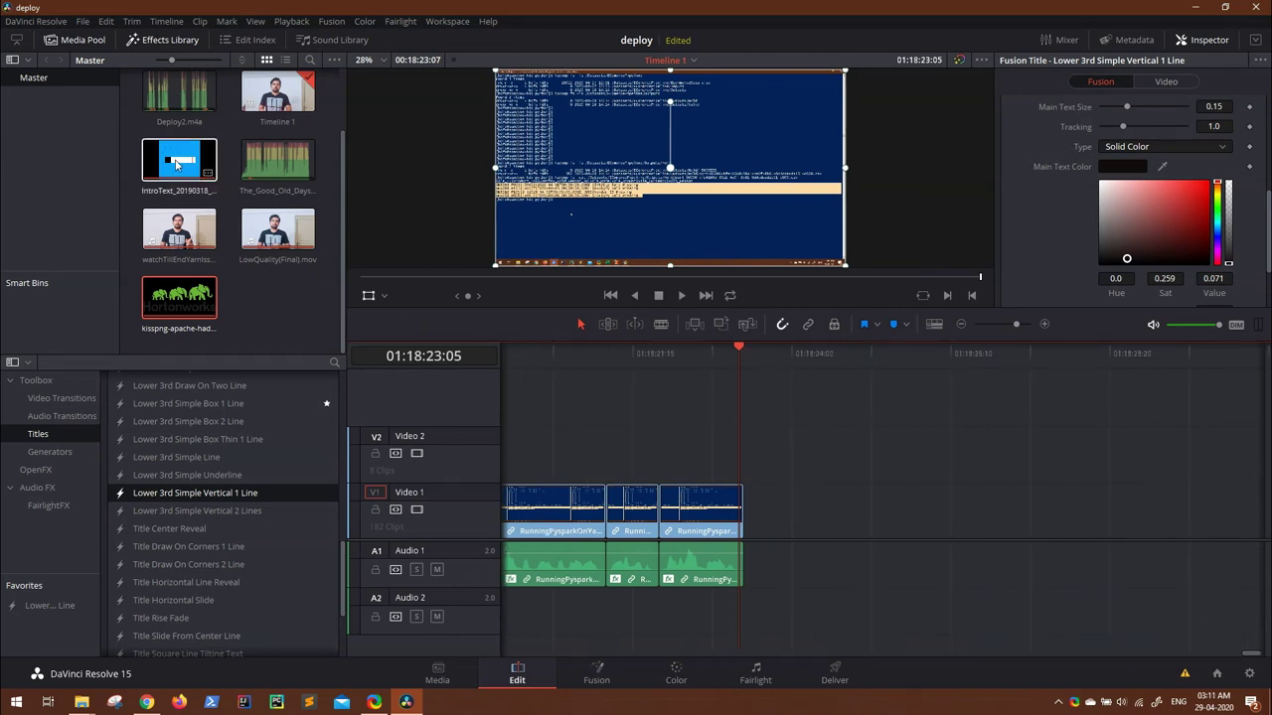
pyautogui.moveTo(179, 161); pyautogui.dragTo(725, 497)
pyautogui.moveTo(266, 181); pyautogui.dragTo(755, 542)
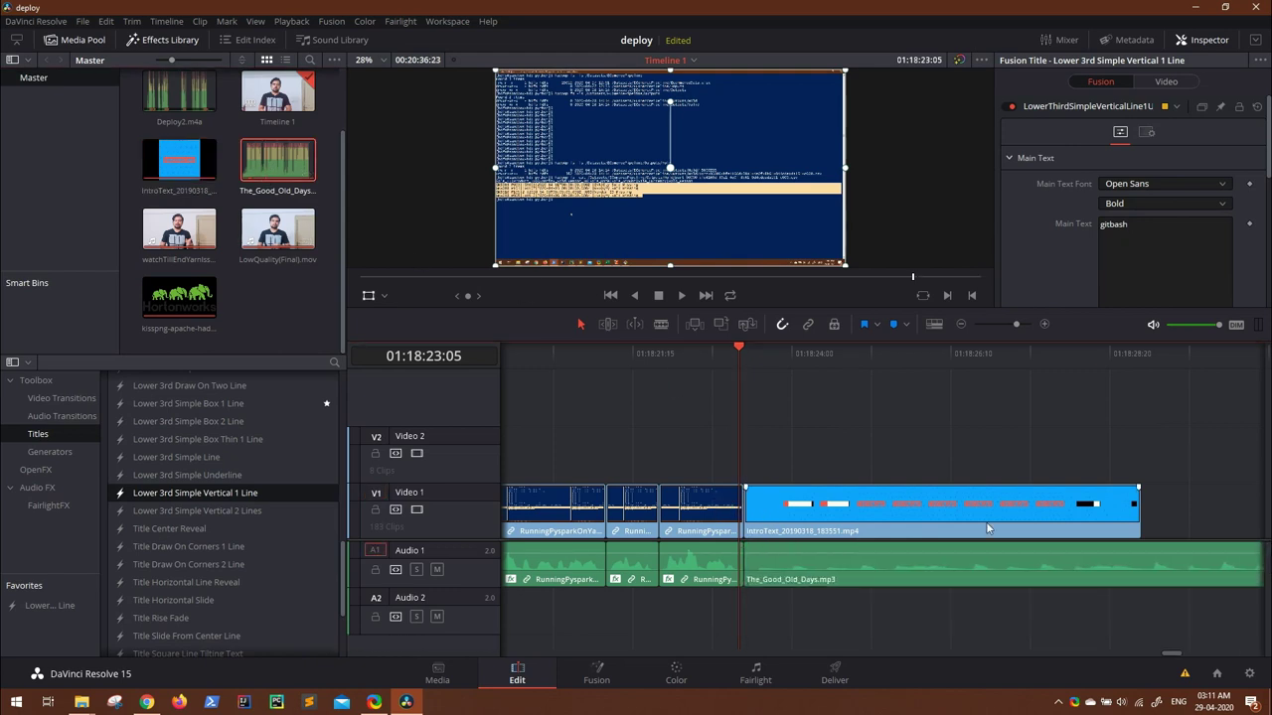
pyautogui.hscroll(10, 986, 522)
pyautogui.press('b')
pyautogui.click(743, 572)
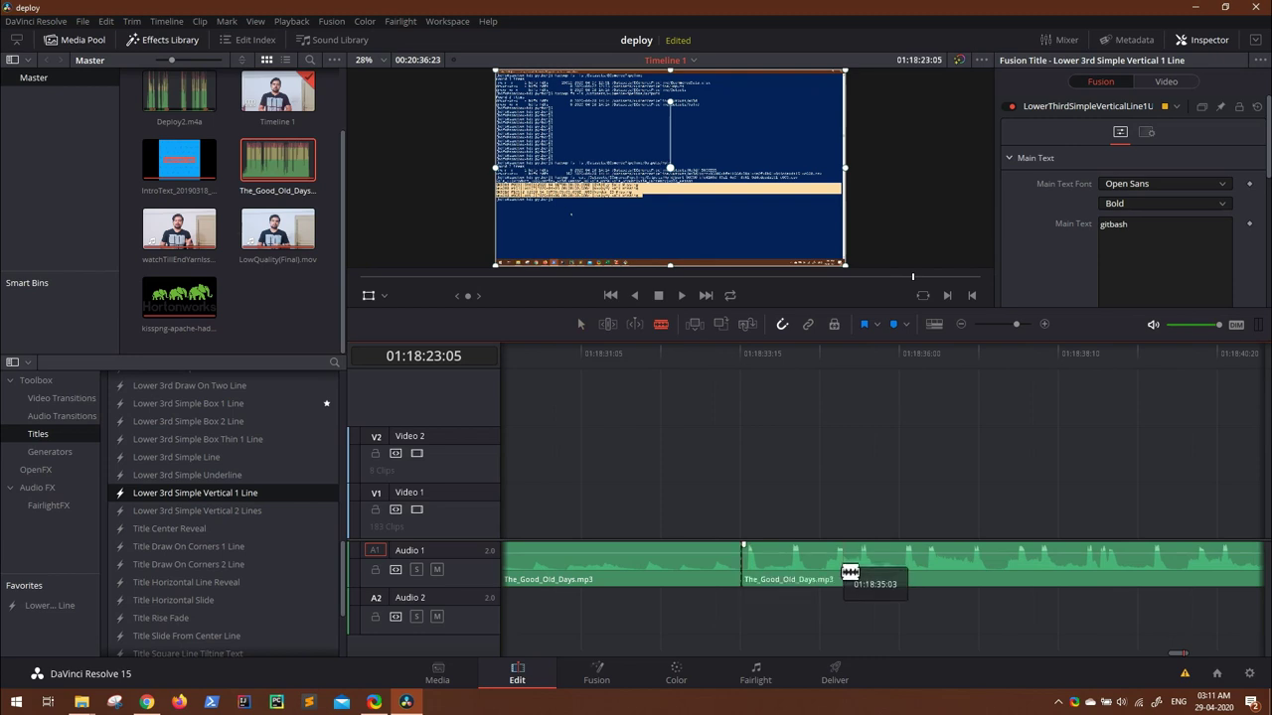
pyautogui.hscroll(-8, 850, 537)
pyautogui.click(582, 324)
pyautogui.click(827, 561)
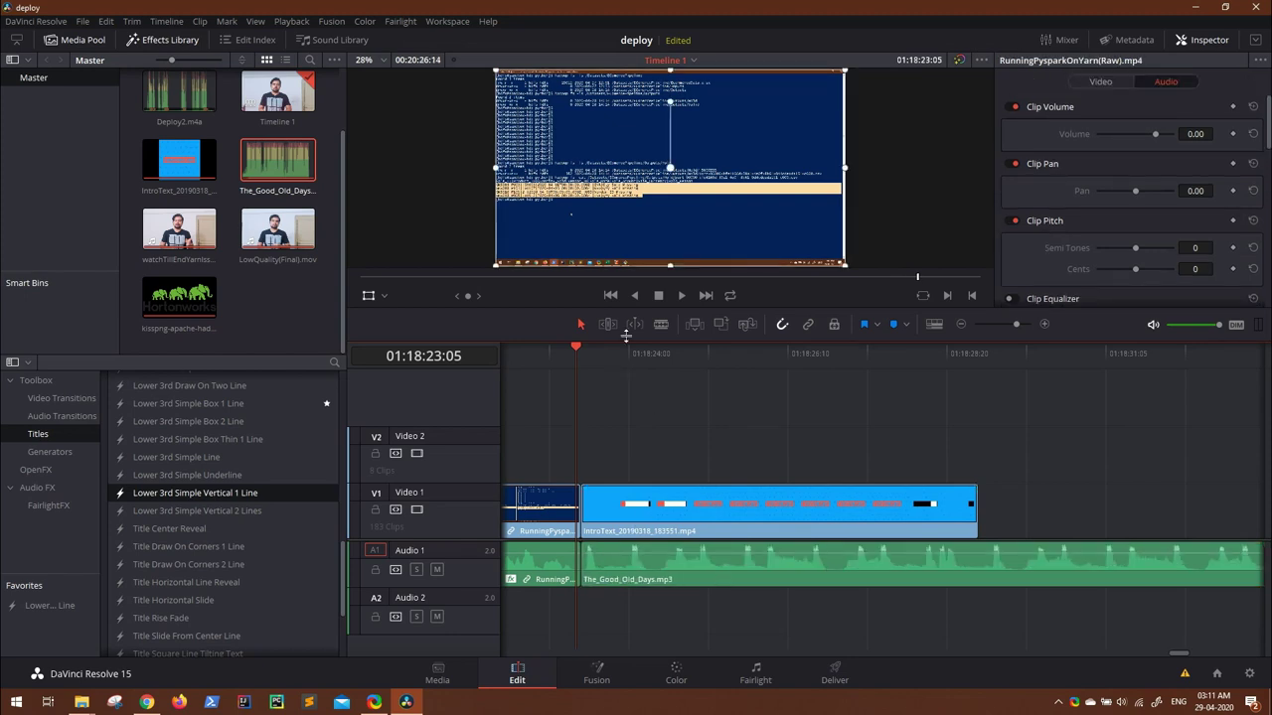
pyautogui.click(661, 324)
pyautogui.click(979, 565)
pyautogui.press('a')
pyautogui.click(1084, 571)
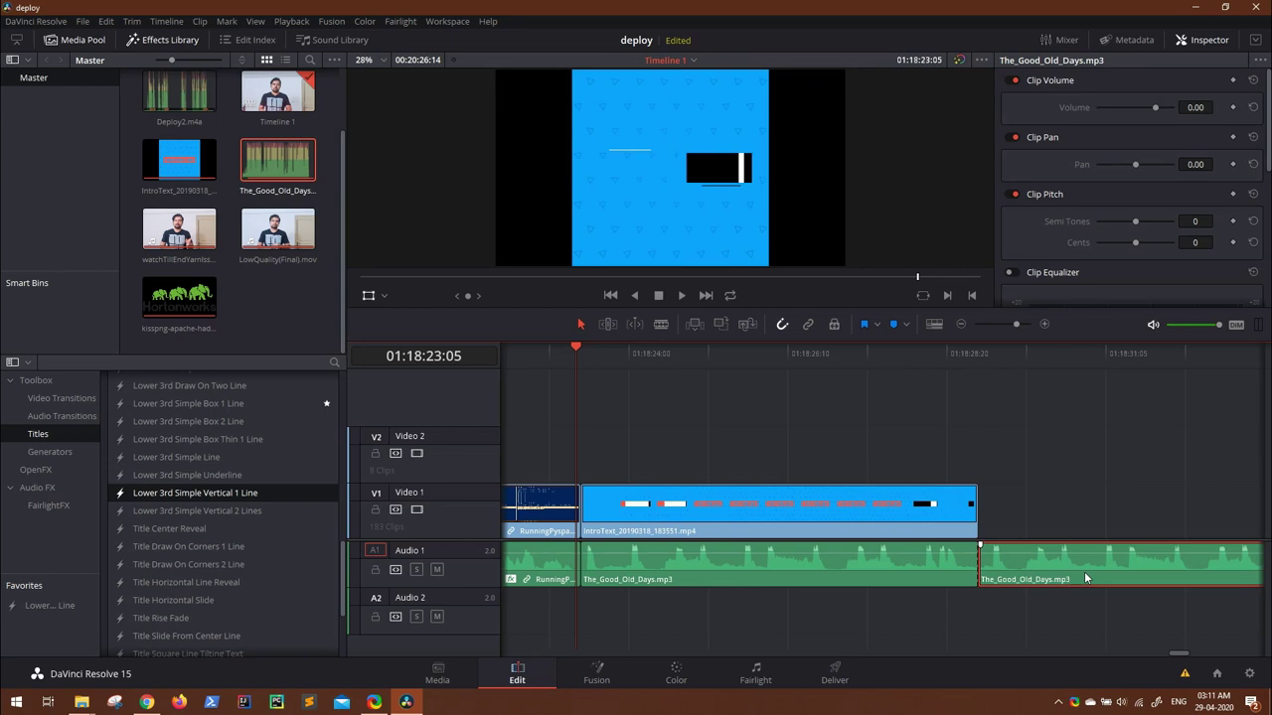
pyautogui.press('Delete')
pyautogui.click(776, 501)
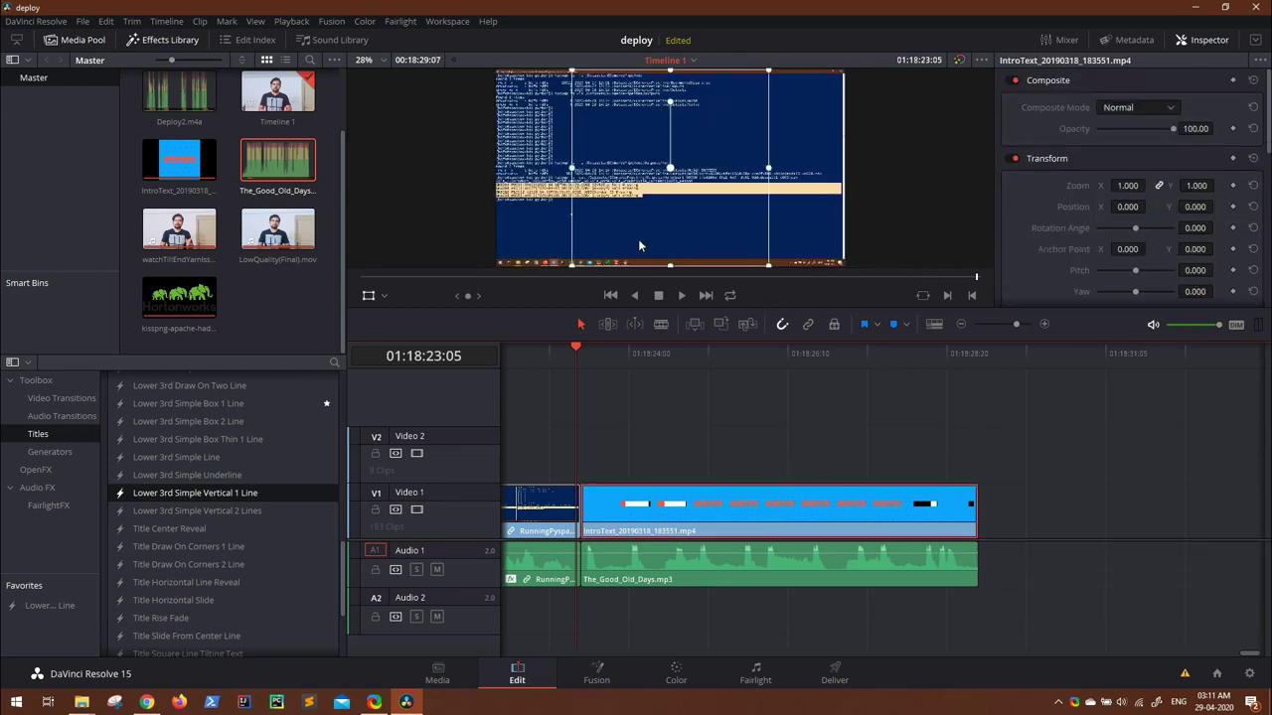
pyautogui.press('space')
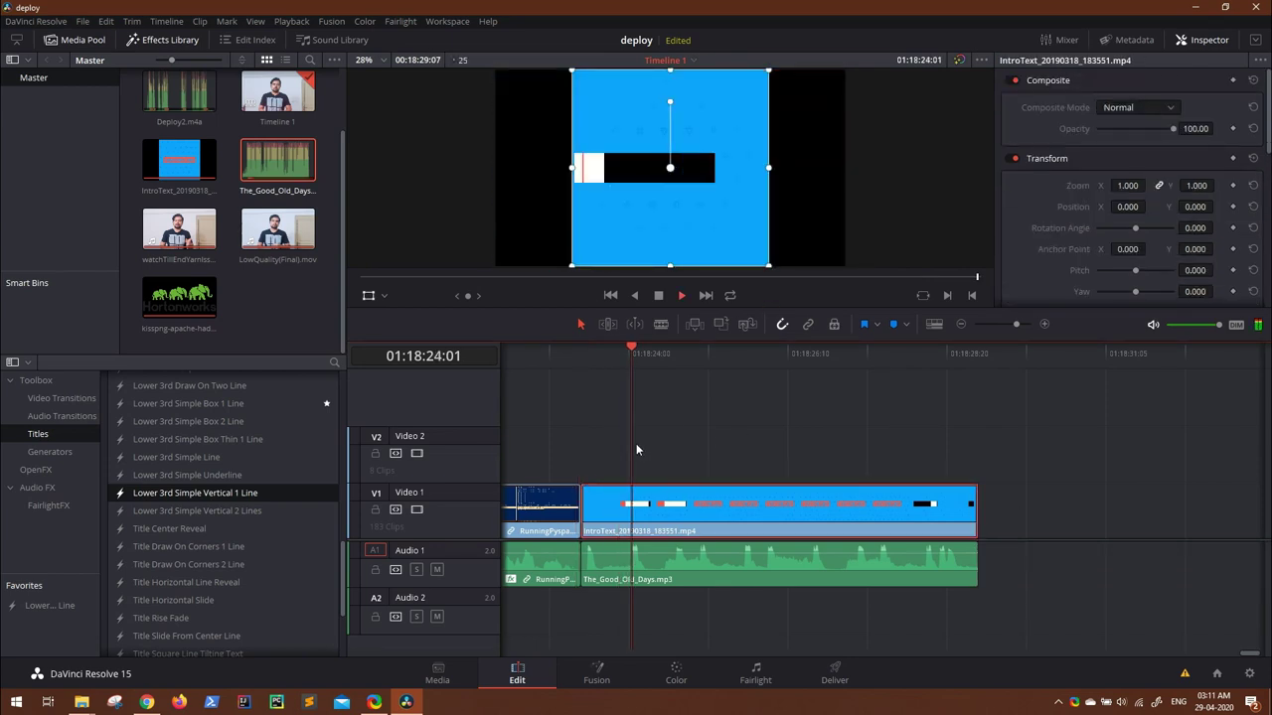
pyautogui.moveTo(570, 267); pyautogui.dragTo(481, 339)
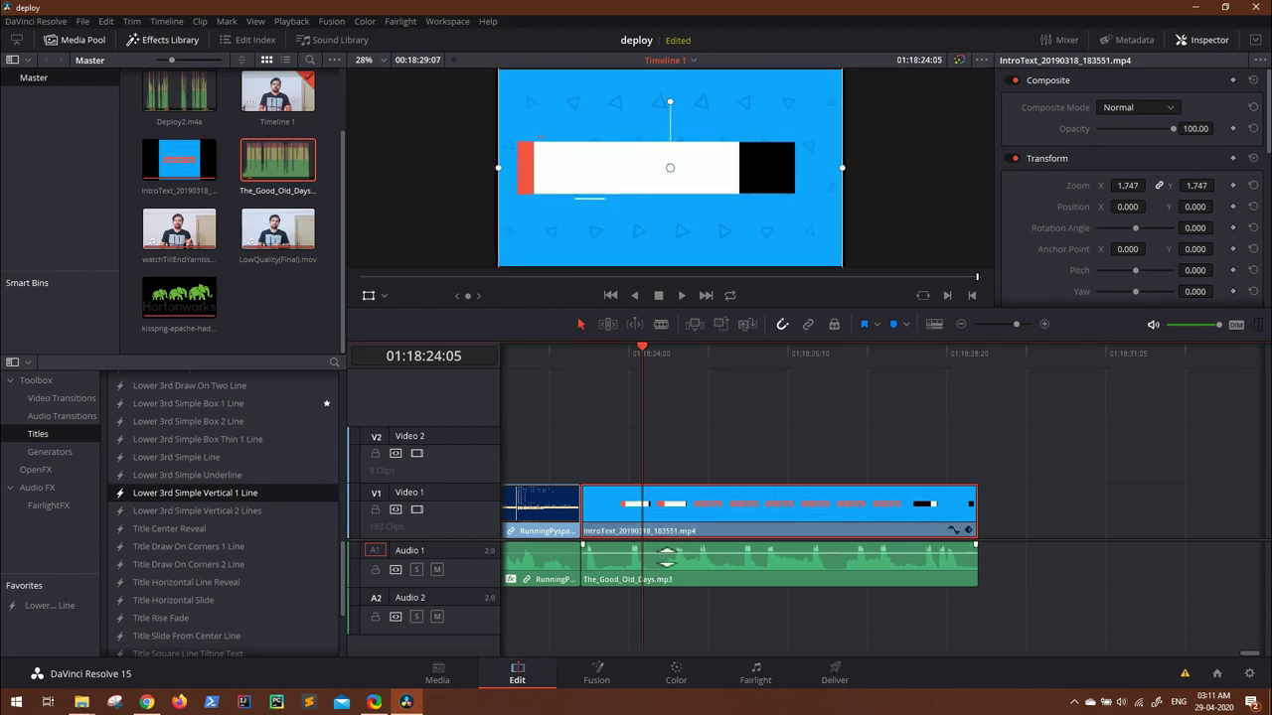
pyautogui.moveTo(666, 558); pyautogui.dragTo(666, 553)
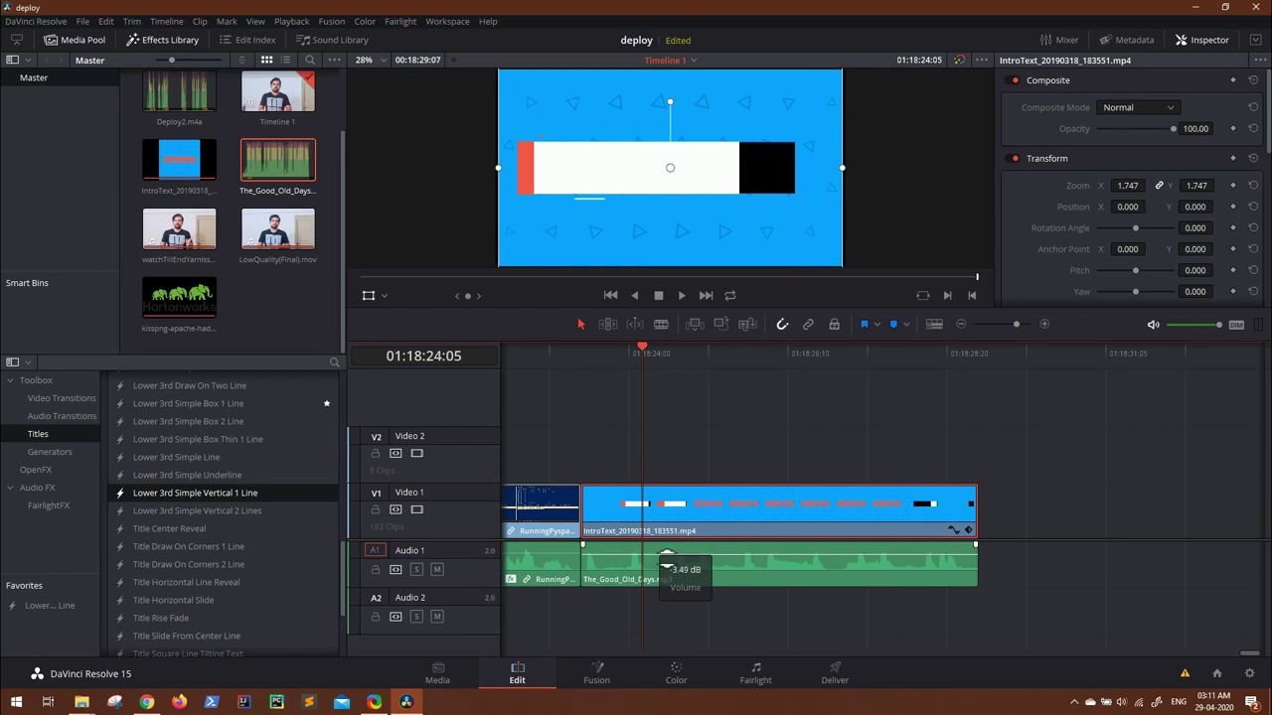
pyautogui.click(525, 353)
pyautogui.press('space')
pyautogui.press('space')
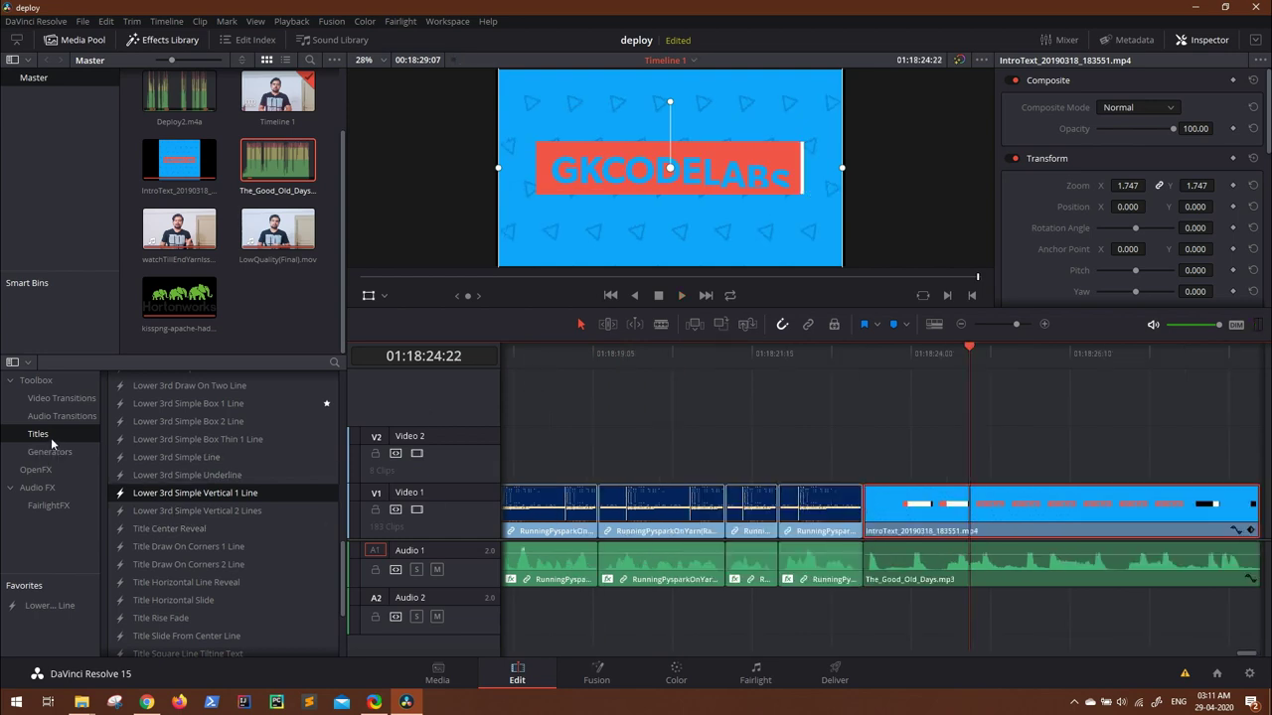
# Add a Spiral Wipe at the cut before IntroText on V1 and play it back.
pyautogui.click(62, 403)
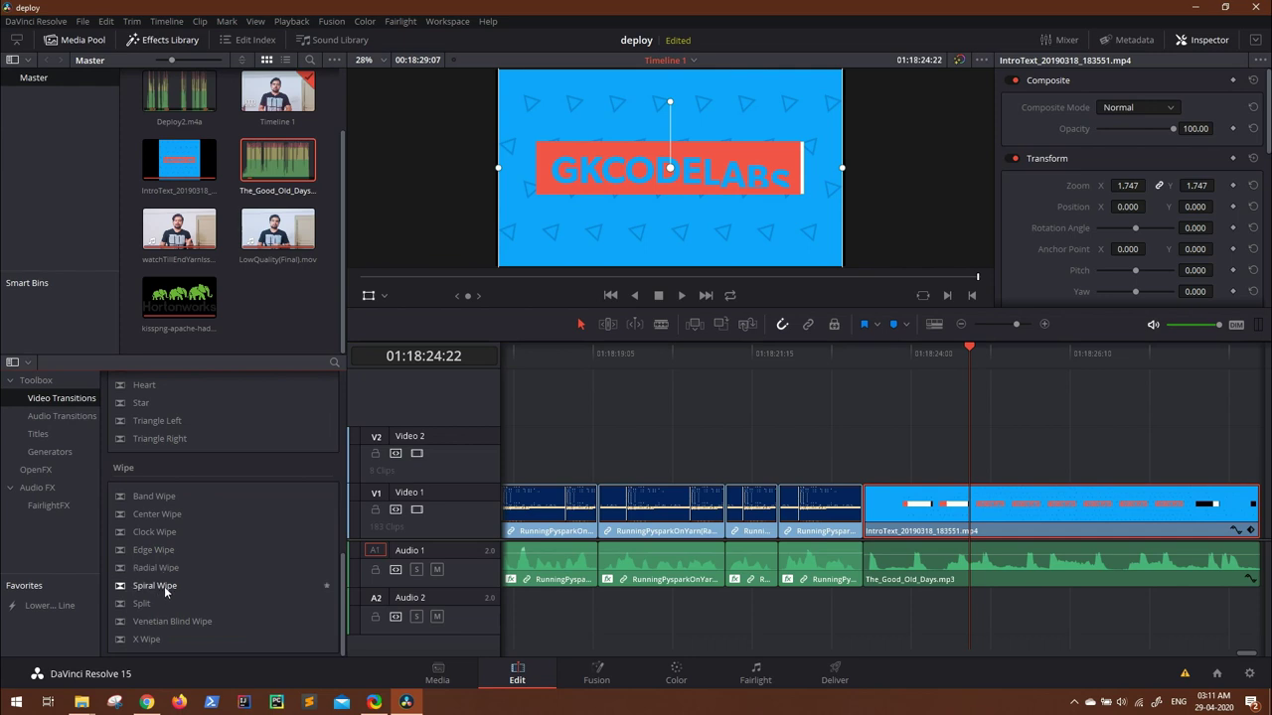
pyautogui.moveTo(164, 586); pyautogui.dragTo(894, 507)
pyautogui.click(847, 364)
pyautogui.press('space')
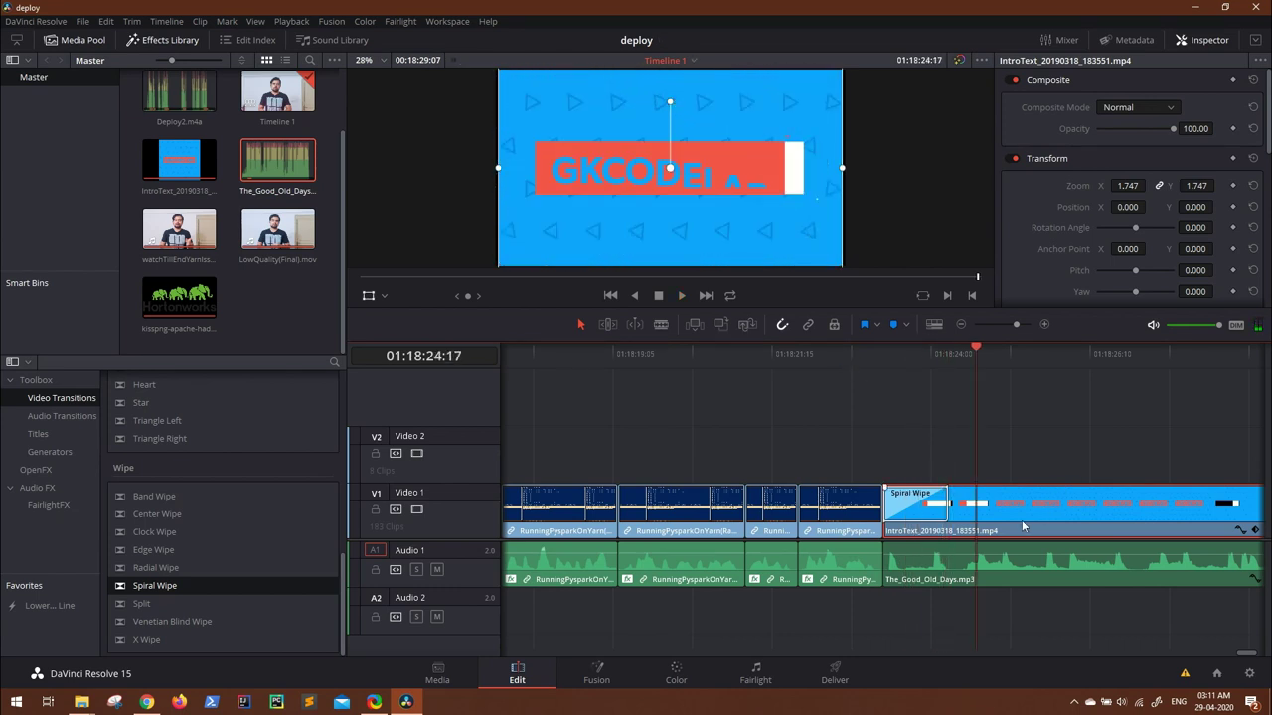
pyautogui.hscroll(5, 1014, 521)
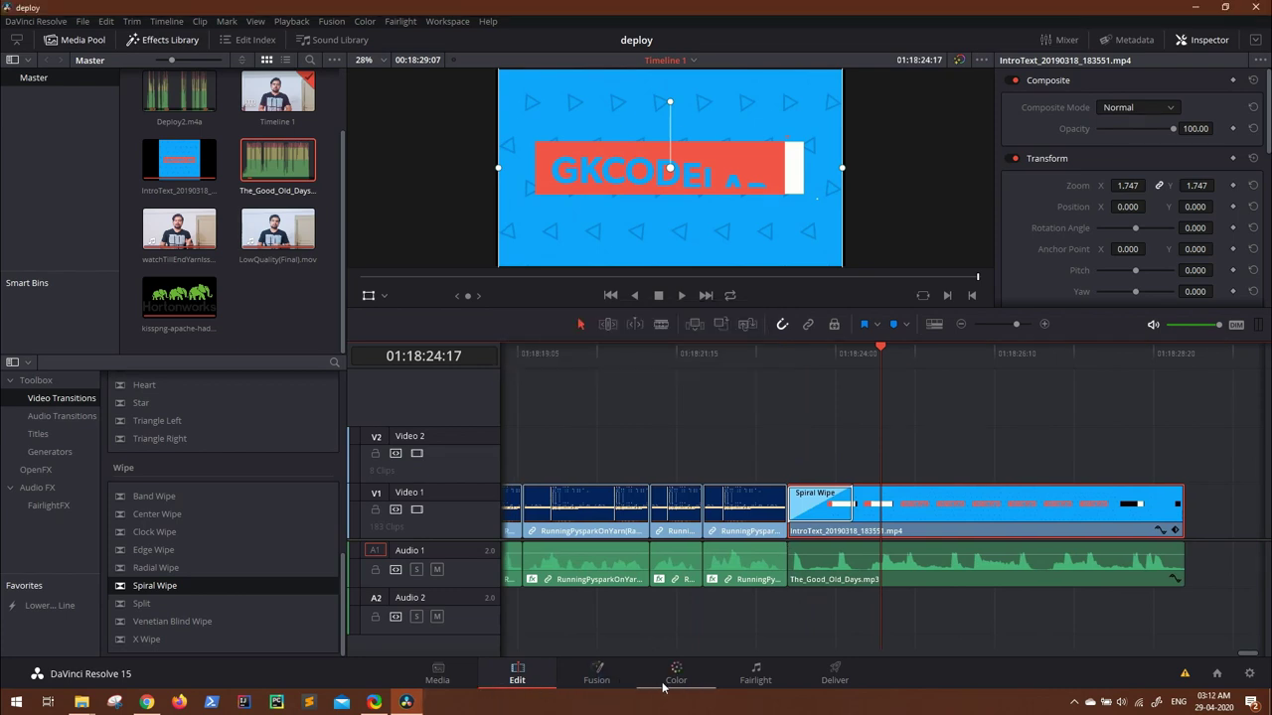
# Look through the Fusion and Color pages, finishing on the Fairlight audio page.
pyautogui.click(602, 682)
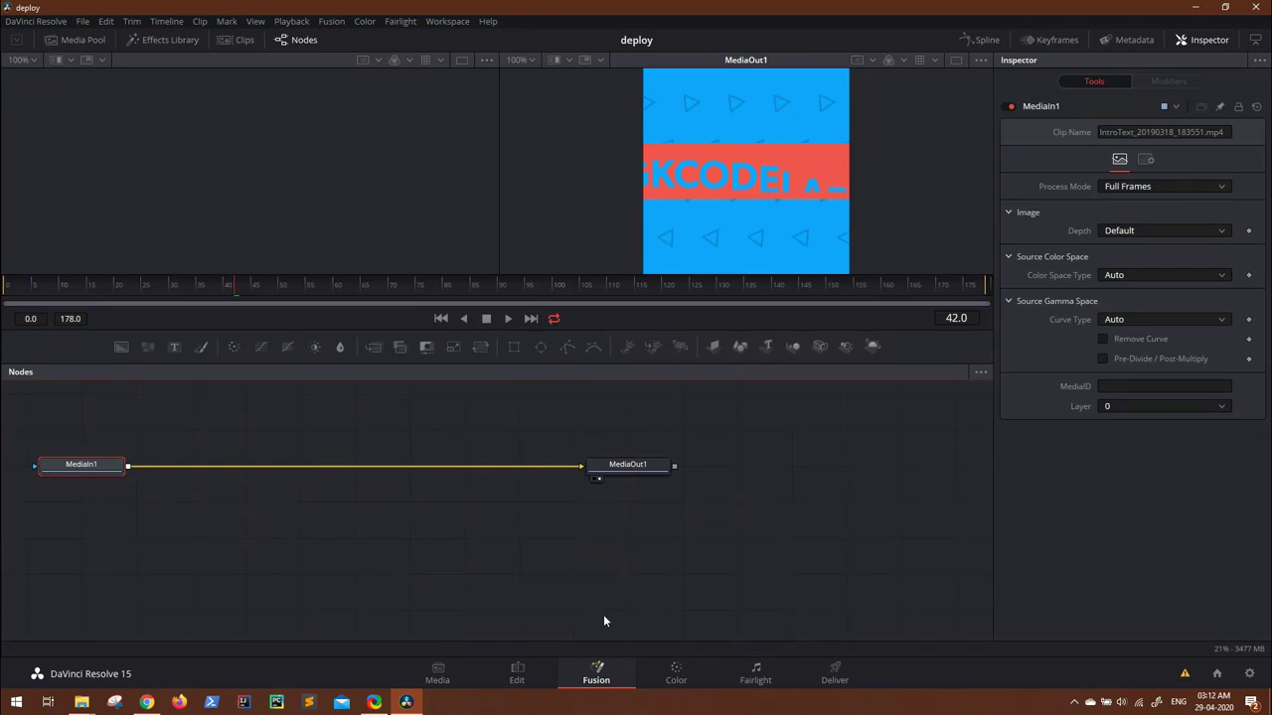
pyautogui.click(686, 679)
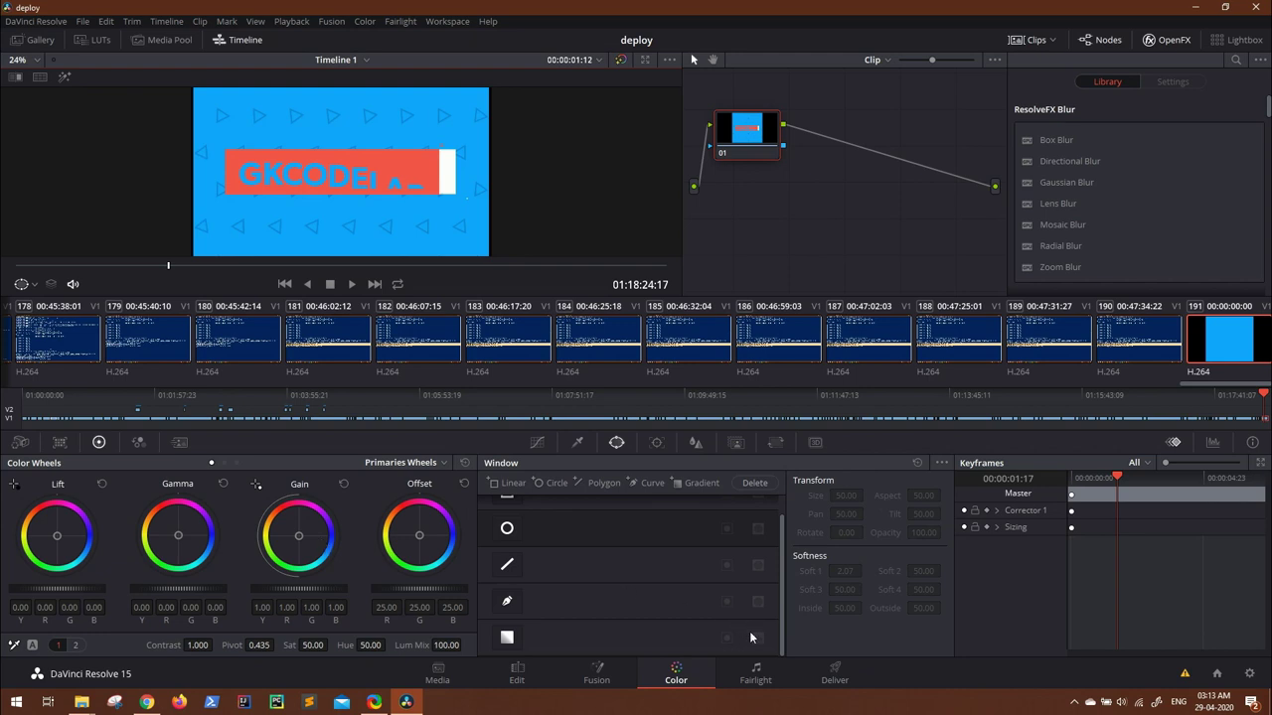
pyautogui.click(757, 675)
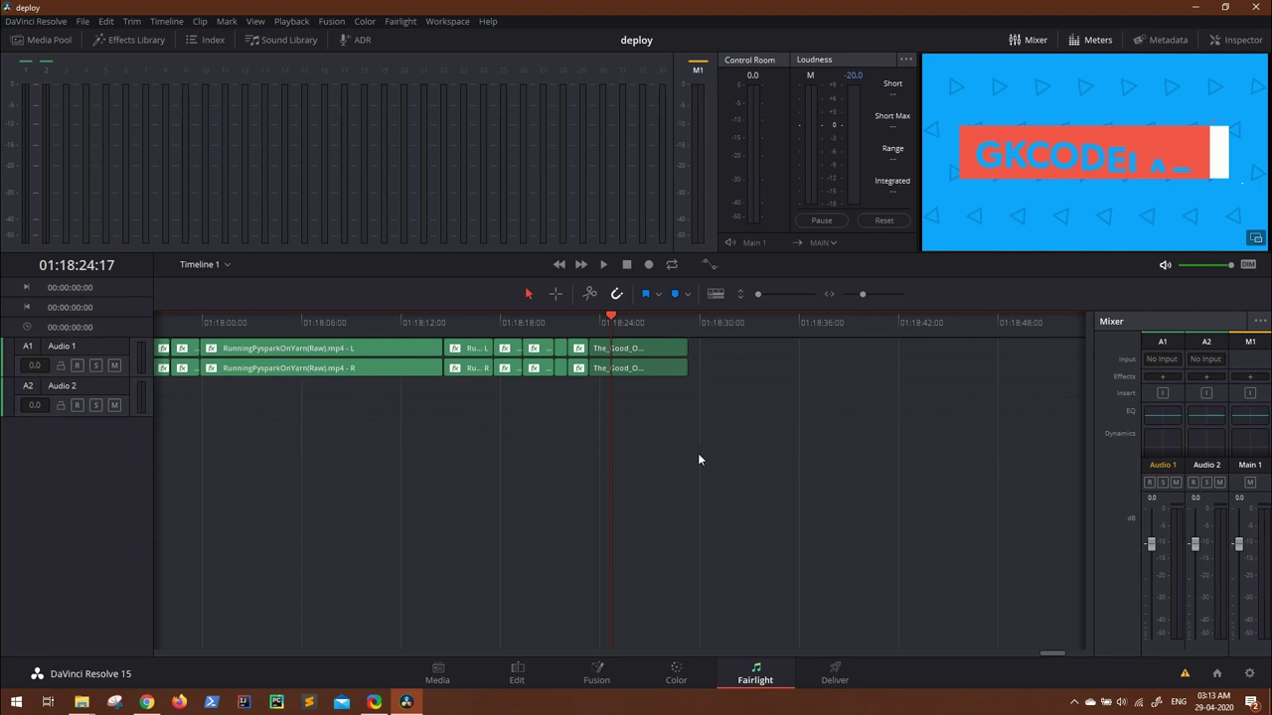
# Go to the Deliver page, scroll the render presets and show the YouTube resolution choices.
pyautogui.click(832, 678)
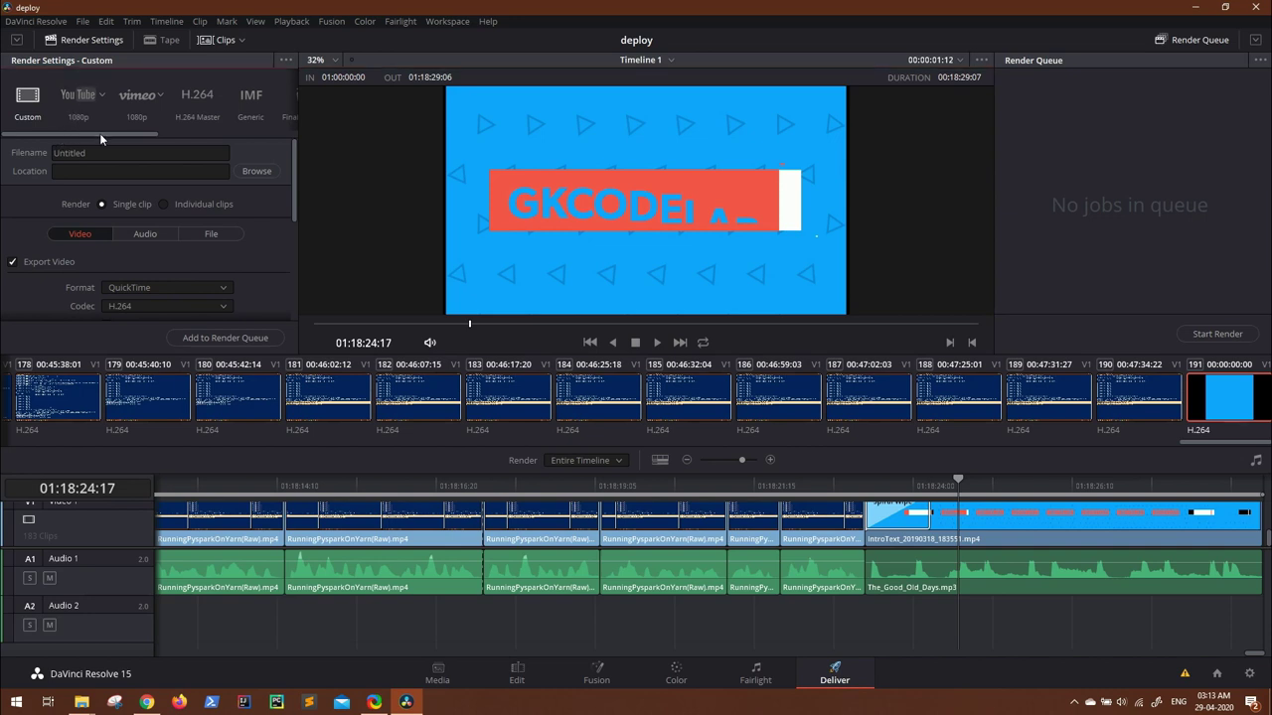
pyautogui.moveTo(99, 134); pyautogui.dragTo(239, 131)
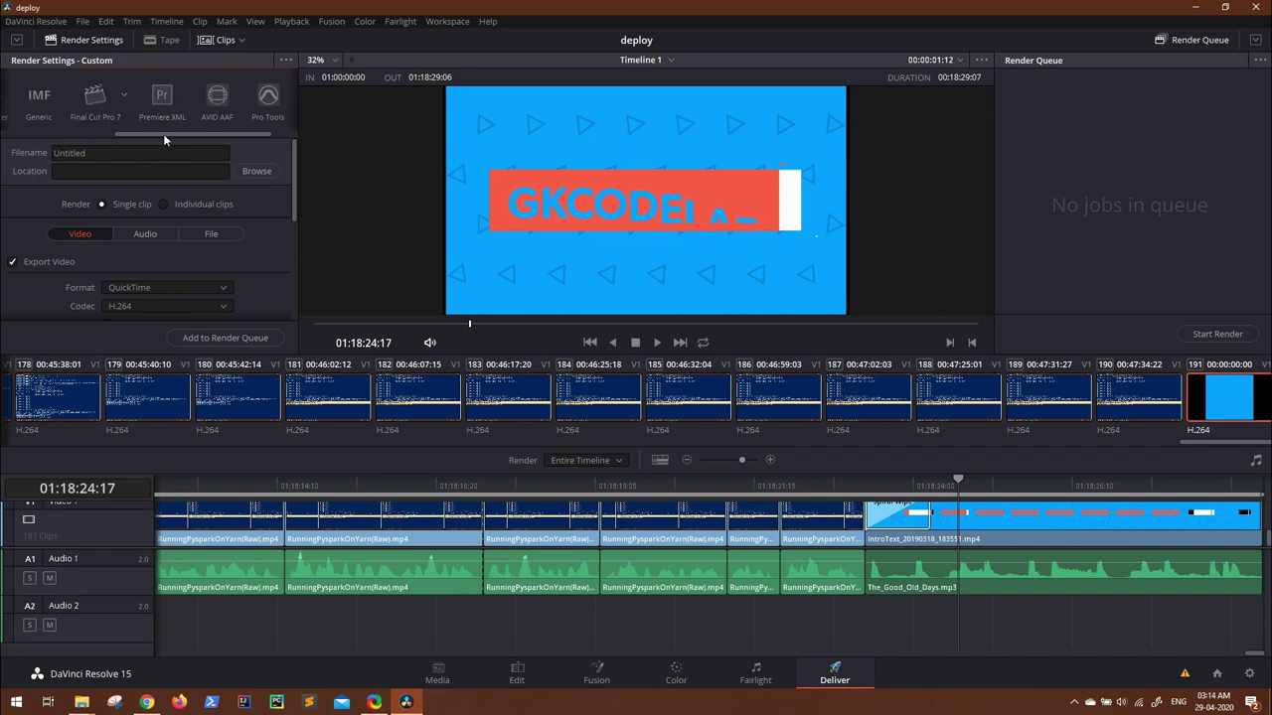
pyautogui.moveTo(163, 133); pyautogui.dragTo(40, 129)
pyautogui.click(102, 93)
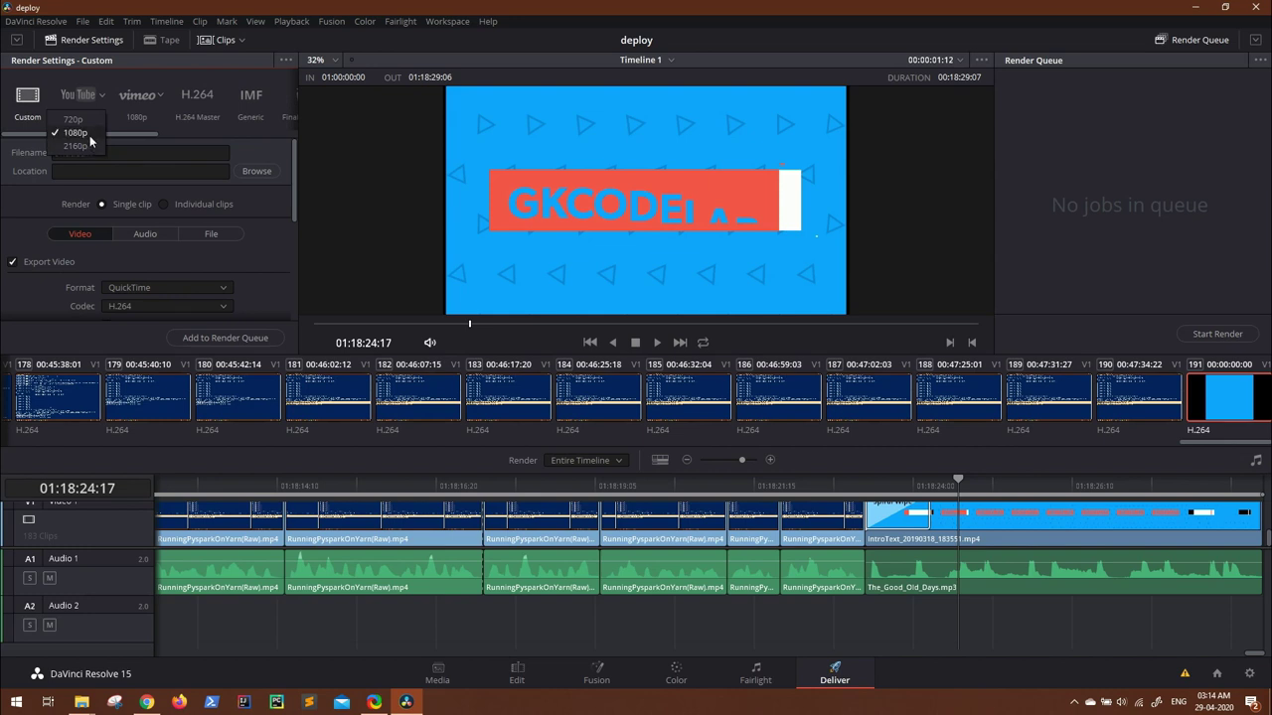
# Choose the YouTube 1080p render preset.
pyautogui.click(90, 133)
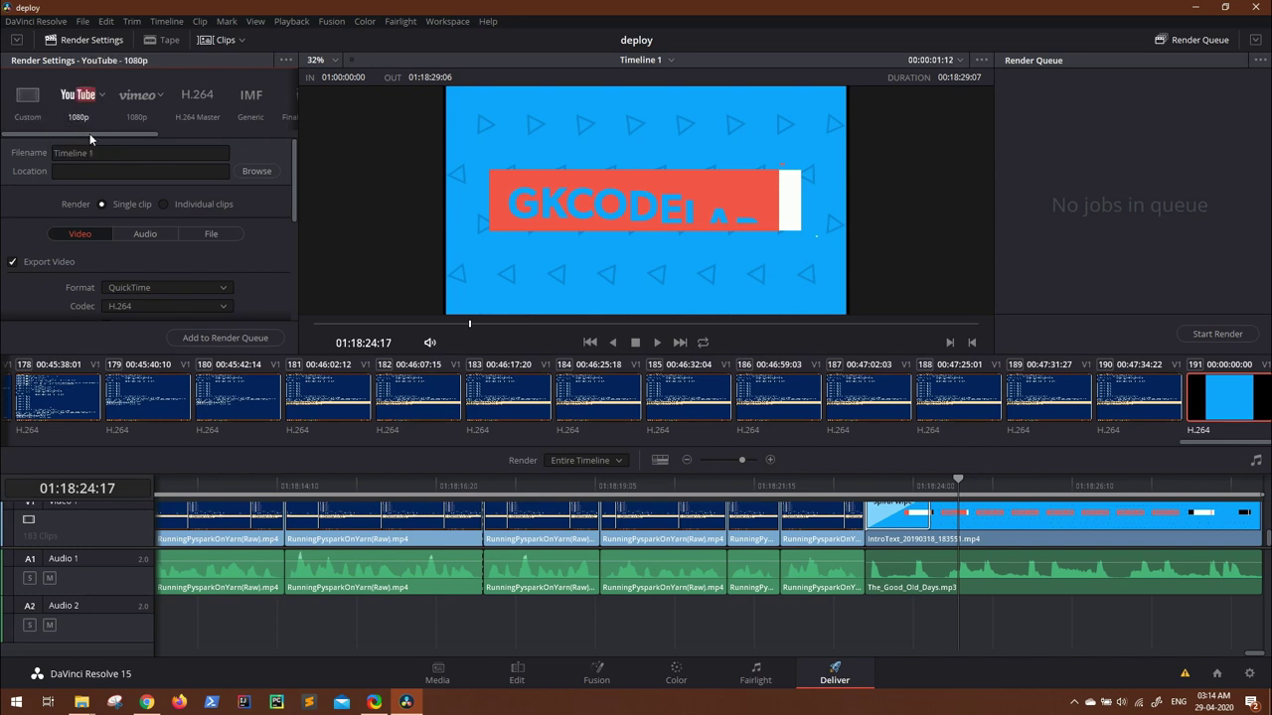
pyautogui.click(102, 96)
pyautogui.click(29, 152)
# Name the render DeployingSparkToHDP(FINAL) and save it to the pendingforEdit folder on drive E.
pyautogui.write('DeployingSparkToHDP')
pyautogui.press('Return')
pyautogui.click(256, 172)
pyautogui.click(523, 351)
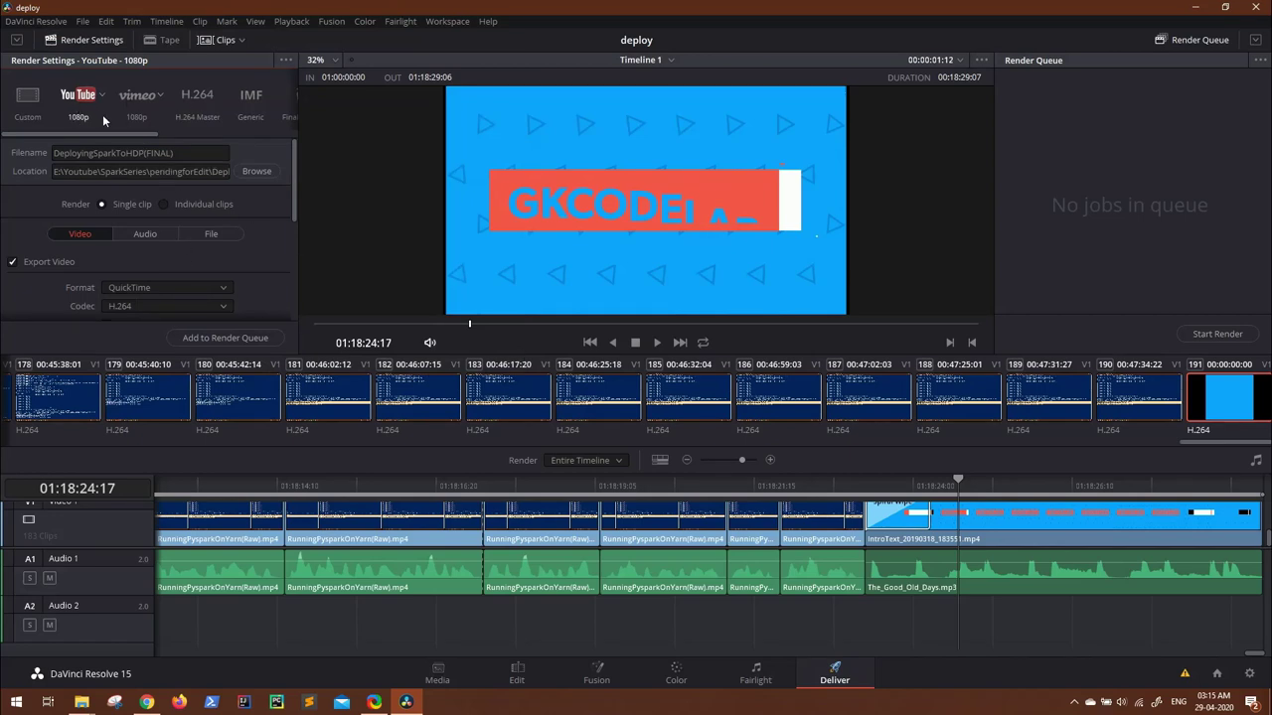
# Add Timeline 1 to the render queue as Job 1 and start rendering.
pyautogui.click(229, 339)
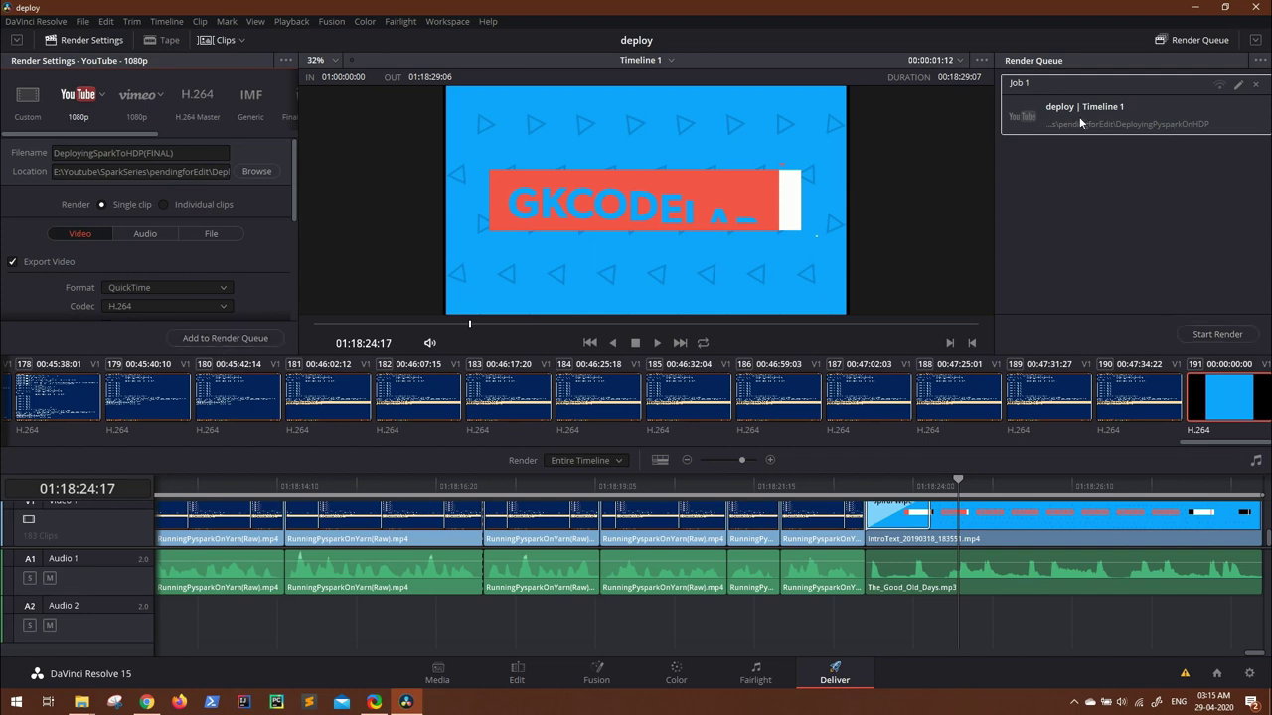
pyautogui.click(1210, 334)
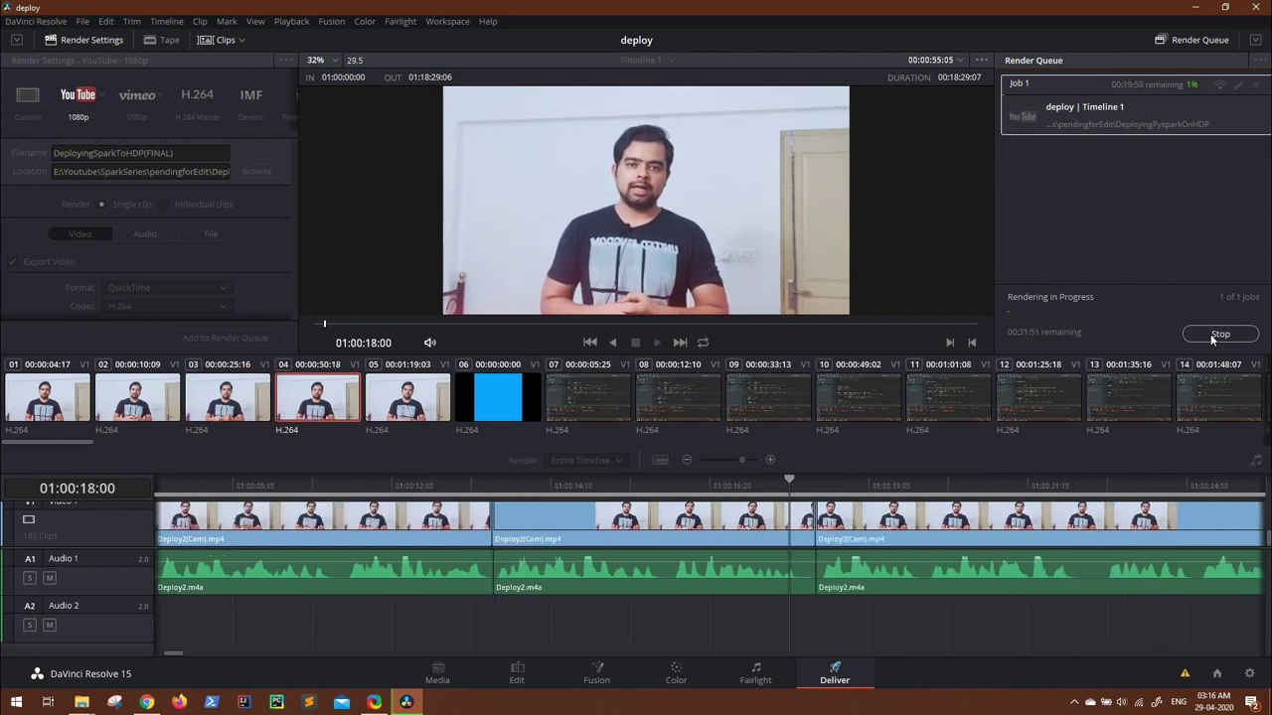
pyautogui.rightClick(686, 693)
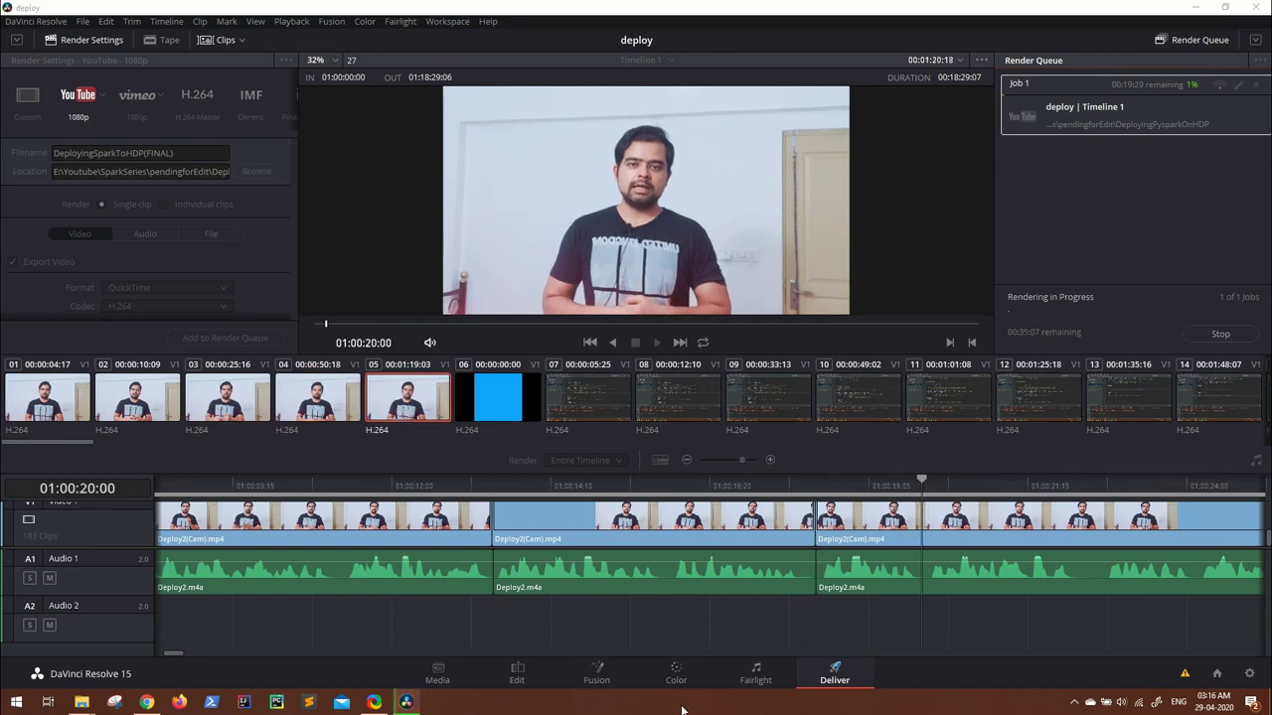
# Watch the CPU load near 99% in a maximized Task Manager during the render, then close it.
pyautogui.click(726, 642)
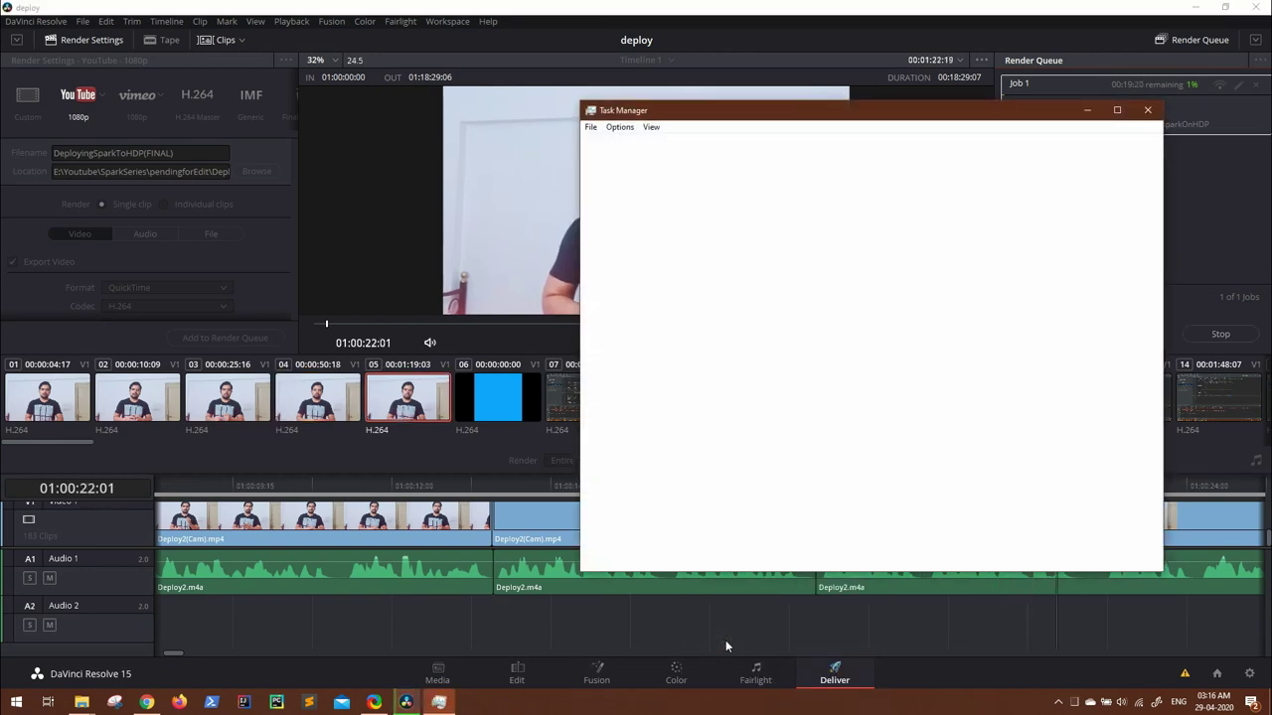
pyautogui.doubleClick(735, 116)
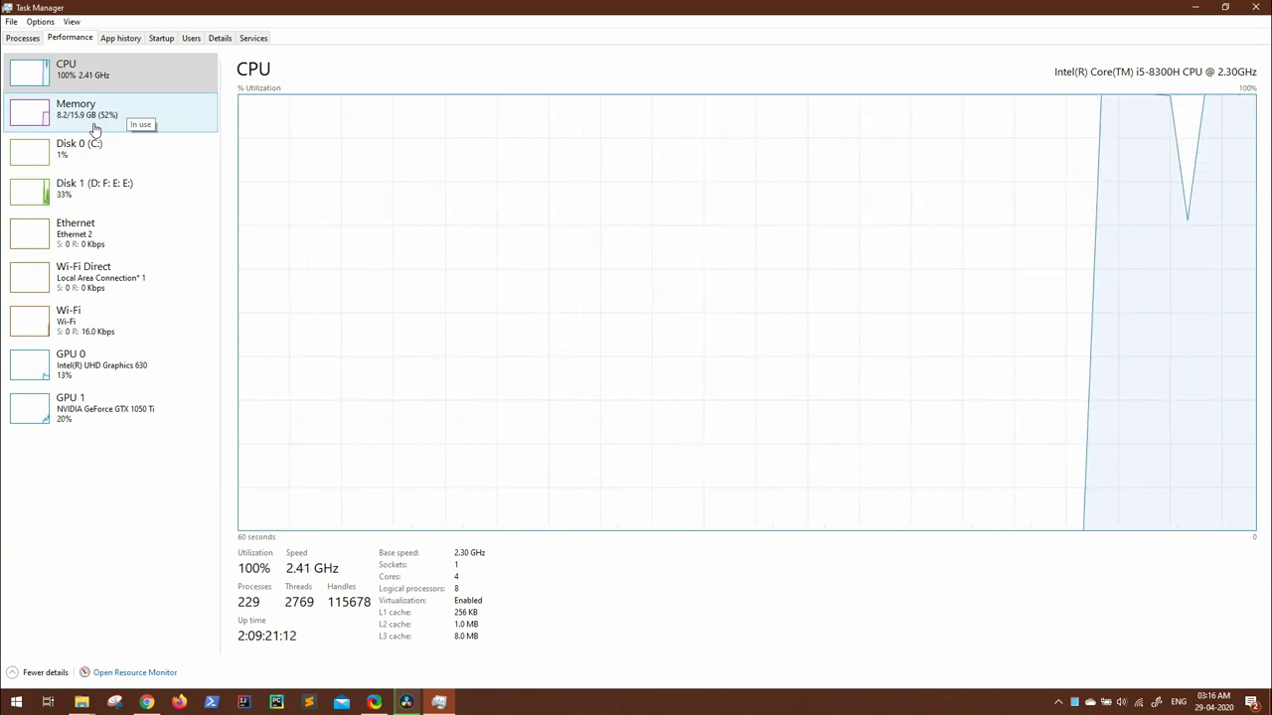
pyautogui.hotkey('alt', 'Tab')
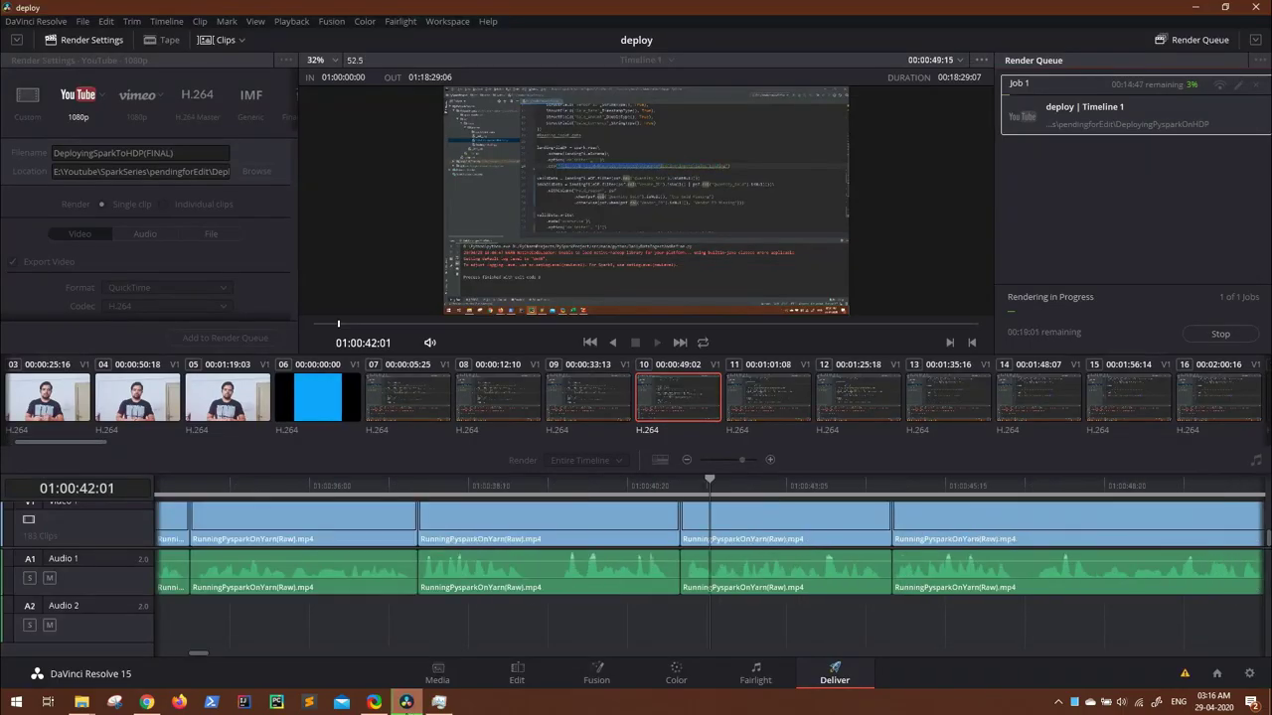
pyautogui.hotkey('alt', 'Tab')
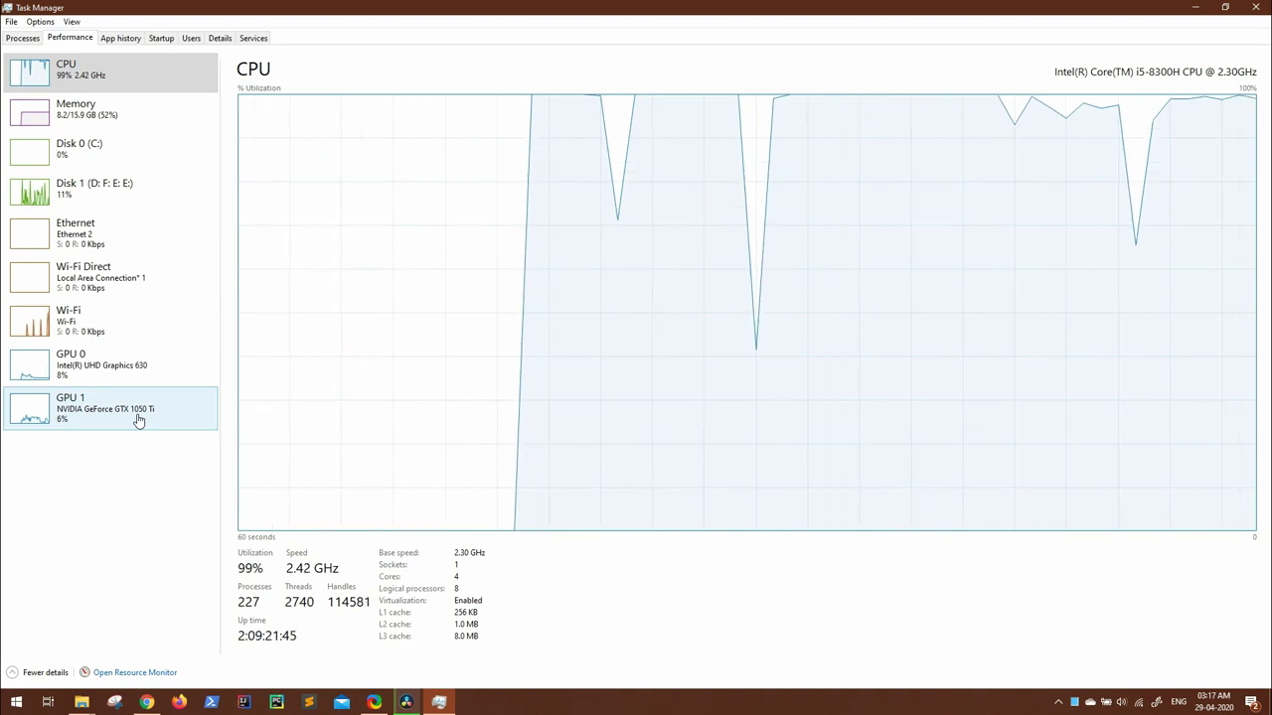
pyautogui.hotkey('alt', 'F4')
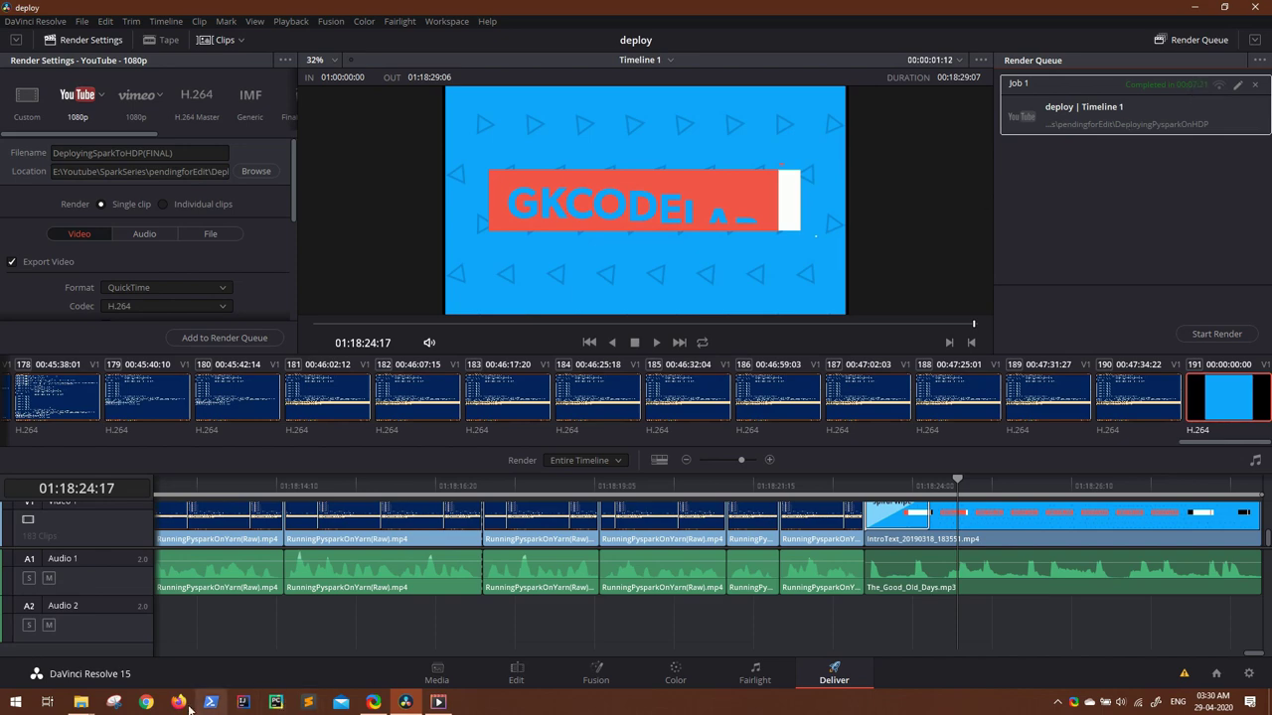
# Bring the HandleMissingValuesinDFPyspark Explorer window forward and select HandlingMissingData(Final).mov.
pyautogui.moveTo(80, 701)
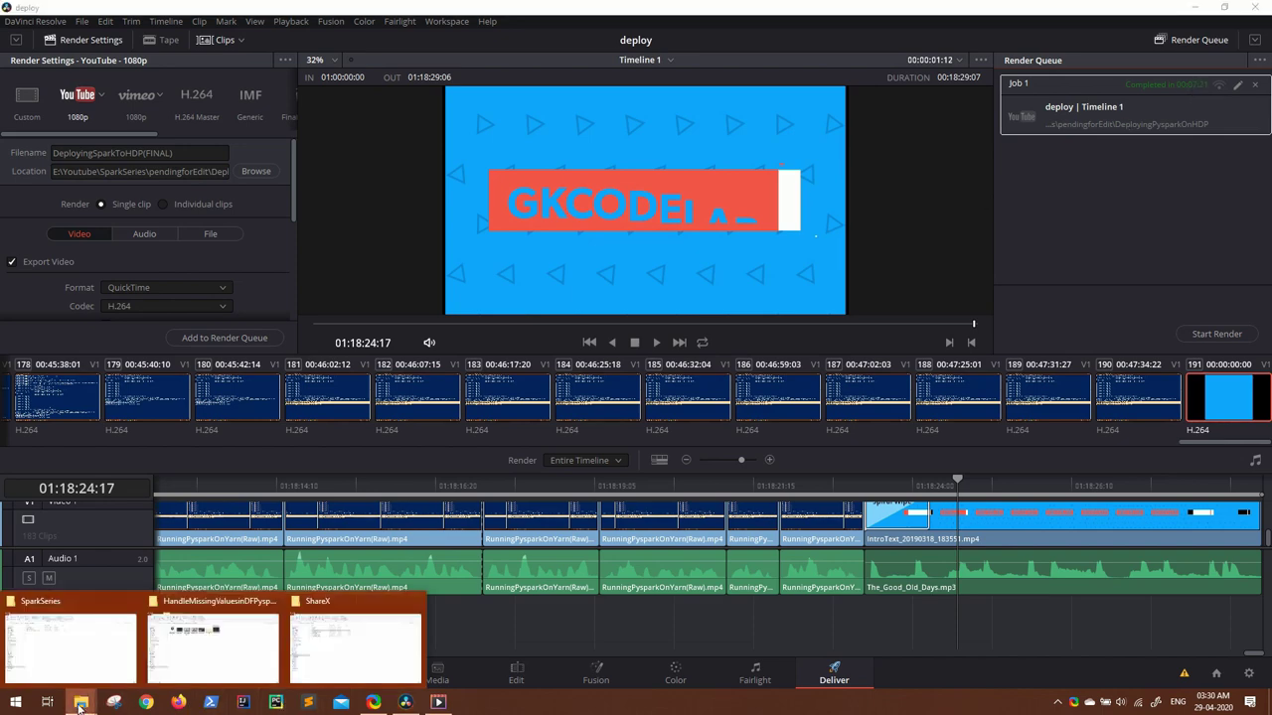
pyautogui.click(219, 660)
pyautogui.click(457, 189)
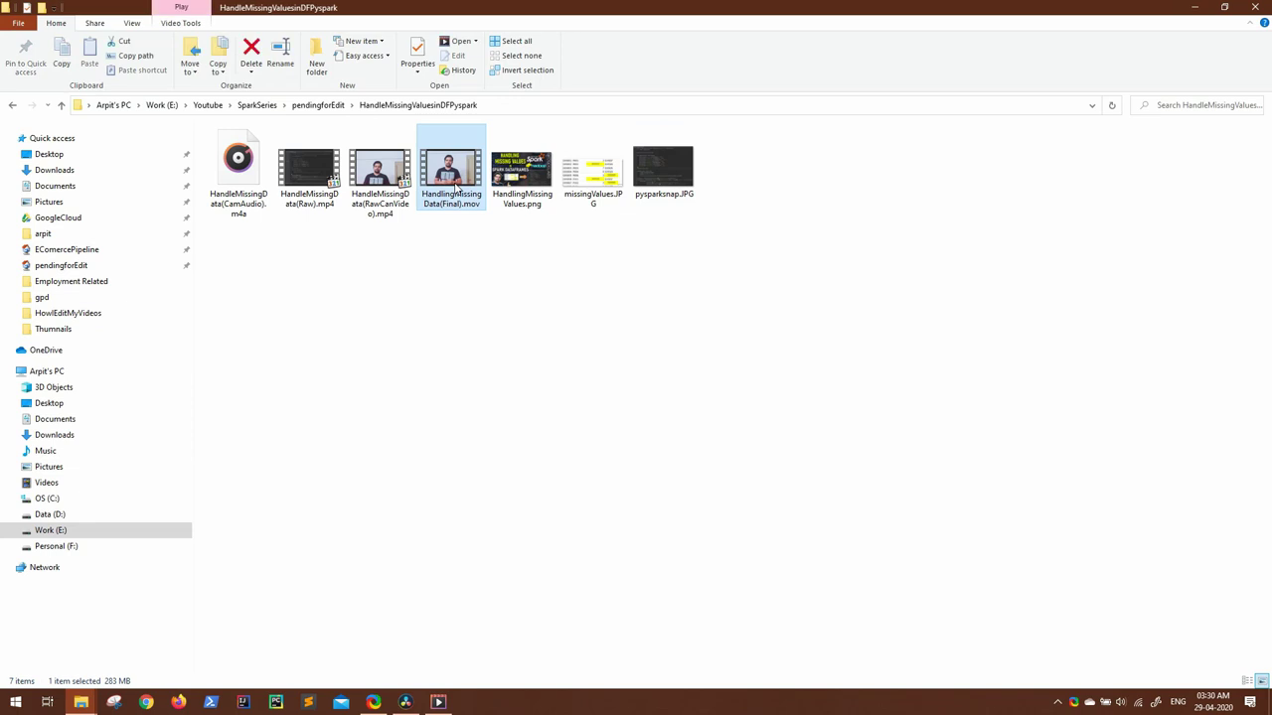